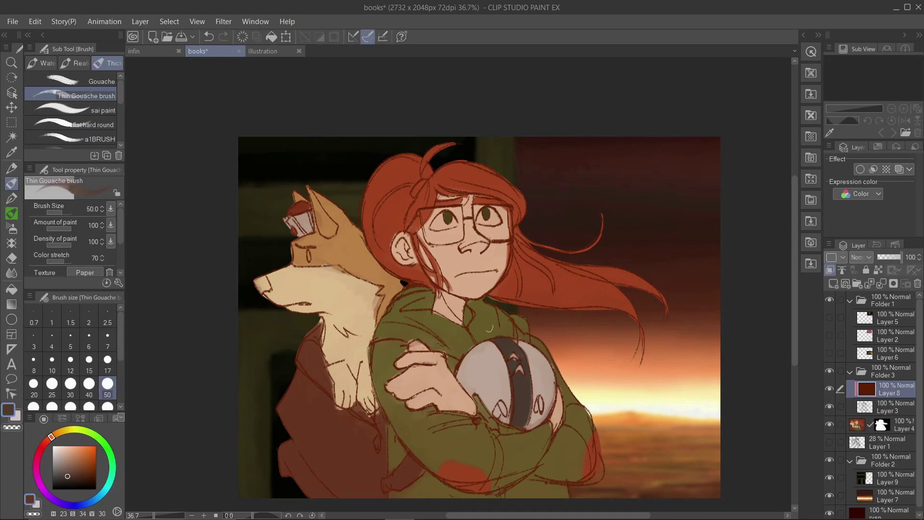
# Tint the face line art with a sampled brown using the Soft airbrush, and merge Layer 8 into Layer 3
pyautogui.press('b')
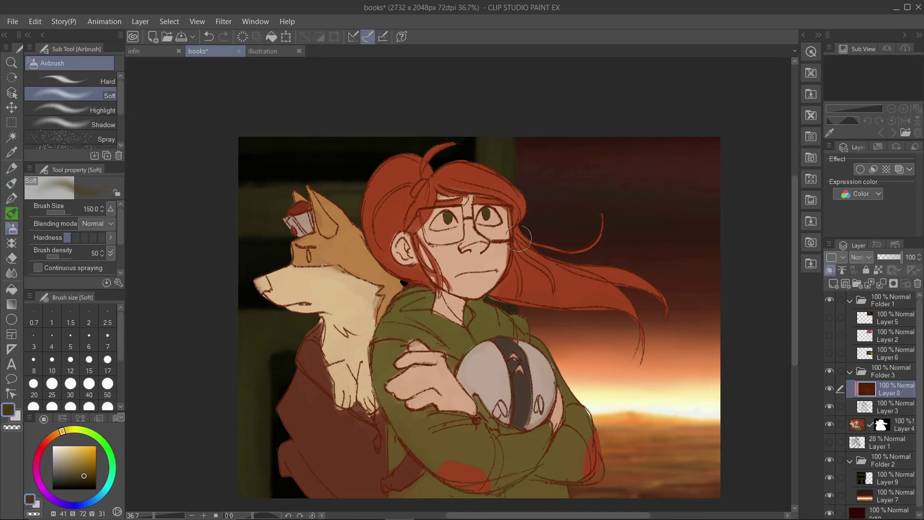
pyautogui.keyDown('alt'); pyautogui.click(471, 222); pyautogui.keyUp('alt')
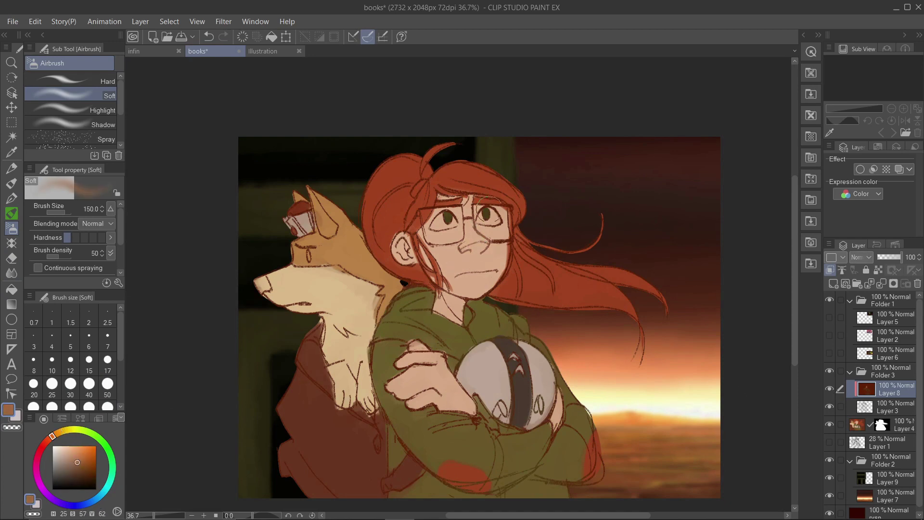
pyautogui.scroll(4, 499, 206)
pyautogui.hotkey('ctrl', 'e')
# Lasso around the glasses in the line art and undo the deletion of the selected lines
pyautogui.press('m')
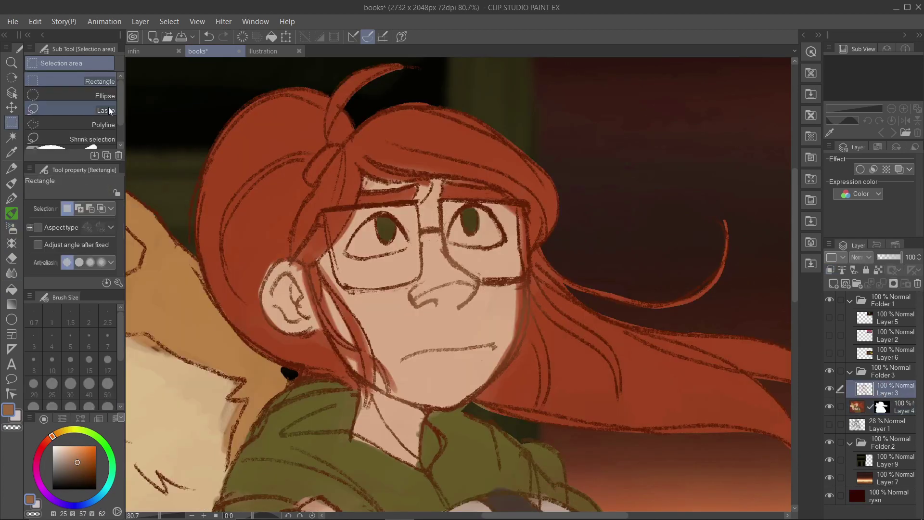
pyautogui.moveTo(315, 213)
pyautogui.mouseDown()
pyautogui.moveTo(391, 302)
pyautogui.moveTo(440, 233)
pyautogui.moveTo(438, 199)
pyautogui.moveTo(397, 193)
pyautogui.moveTo(317, 205)
pyautogui.mouseUp()
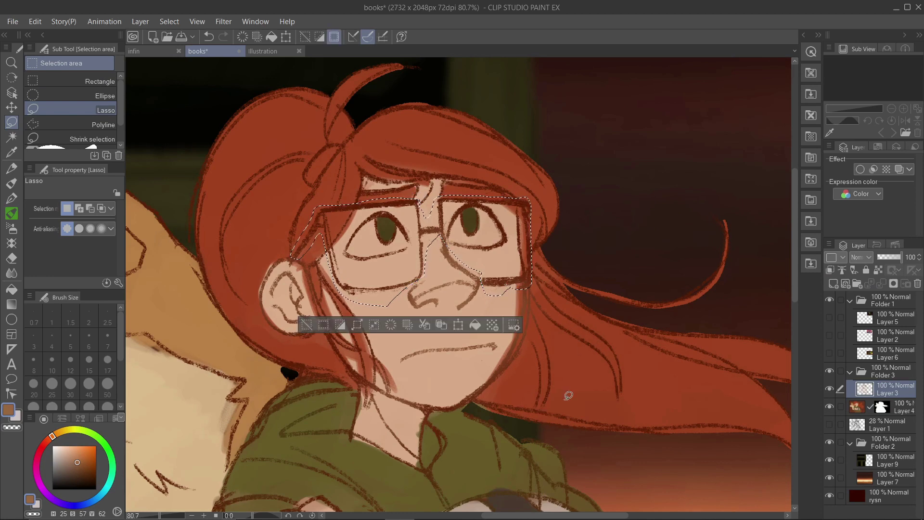
pyautogui.press('Delete')
pyautogui.hotkey('ctrl', 'z')
# Subtract both eyes from the selection with Erase selection, and copy and paste the glasses lines onto their own layer
pyautogui.scroll(-2, 73, 110)
pyautogui.click(72, 143)
pyautogui.moveTo(349, 218)
pyautogui.mouseDown()
pyautogui.moveTo(403, 225)
pyautogui.moveTo(362, 249)
pyautogui.mouseUp()
pyautogui.moveTo(504, 242); pyautogui.dragTo(505, 243)
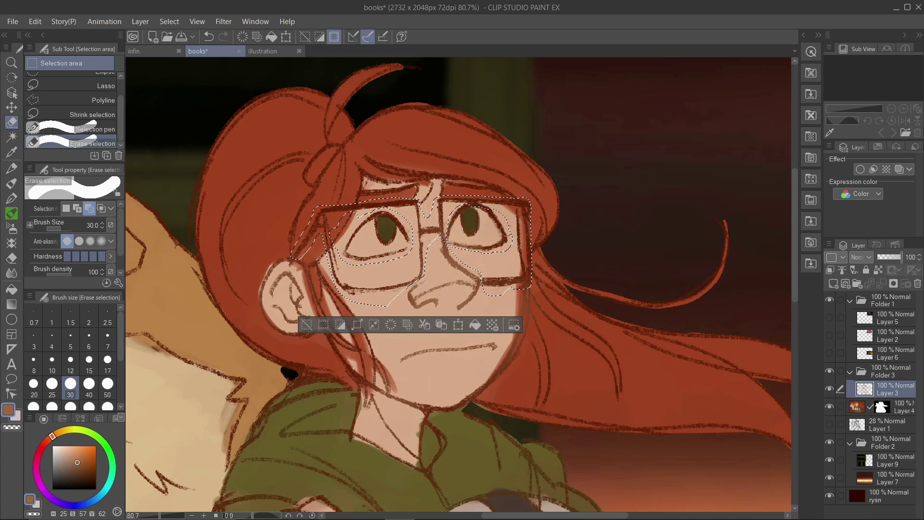
pyautogui.hotkey('ctrl', 'c')
pyautogui.hotkey('ctrl', 'v')
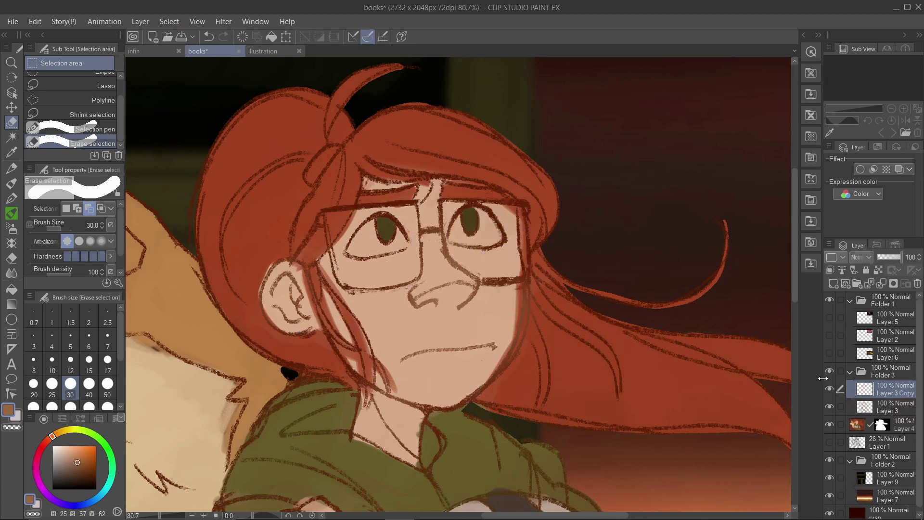
# Lasso the narrow strip inside the glasses' outer rim nearest the flowing hair on the copied layer, and deselect it
pyautogui.press('m')
pyautogui.moveTo(514, 207); pyautogui.dragTo(521, 274)
pyautogui.moveTo(514, 205); pyautogui.dragTo(520, 274)
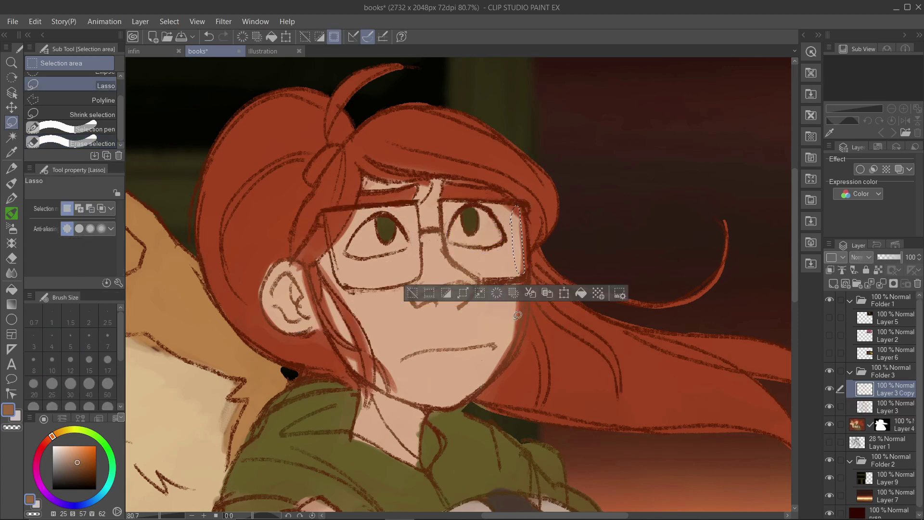
pyautogui.hotkey('ctrl', 'd')
# Examine the line art against the background by temporarily hiding the flat-colour Layer 4
pyautogui.click(885, 409)
pyautogui.scroll(-3, 509, 350)
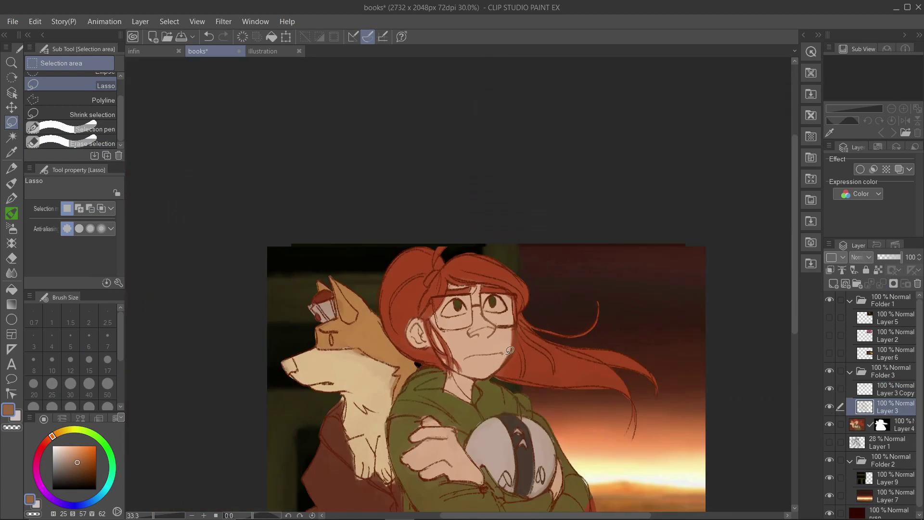
pyautogui.scroll(2, 509, 350)
pyautogui.scroll(-3, 573, 449)
pyautogui.scroll(3, 573, 449)
pyautogui.click(856, 424)
pyautogui.click(829, 424)
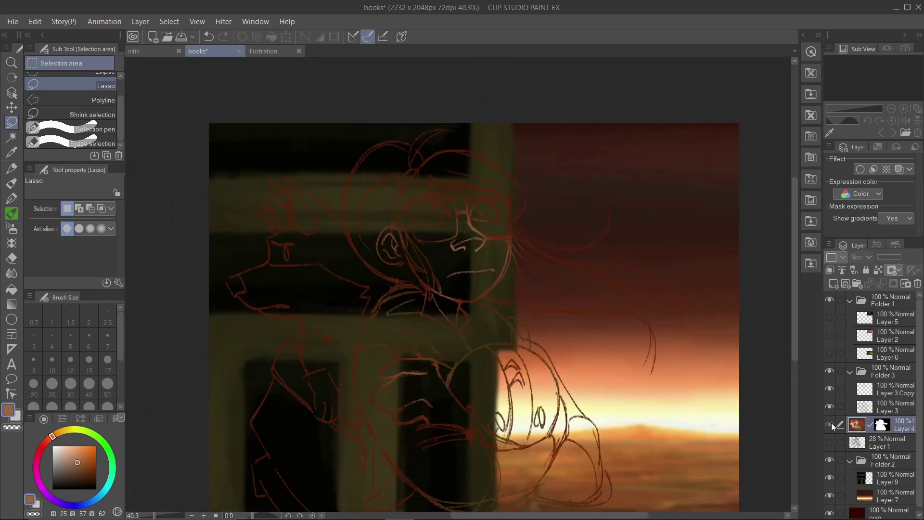
pyautogui.click(829, 424)
# Add a clipped layer above the flat colours and choose a saturated dark red for painting
pyautogui.hotkey('ctrl', 'shift', 'n')
pyautogui.scroll(-3, 531, 249)
pyautogui.scroll(2, 532, 249)
pyautogui.keyDown('alt'); pyautogui.click(531, 249); pyautogui.keyUp('alt')
pyautogui.click(95, 464)
pyautogui.press('b')
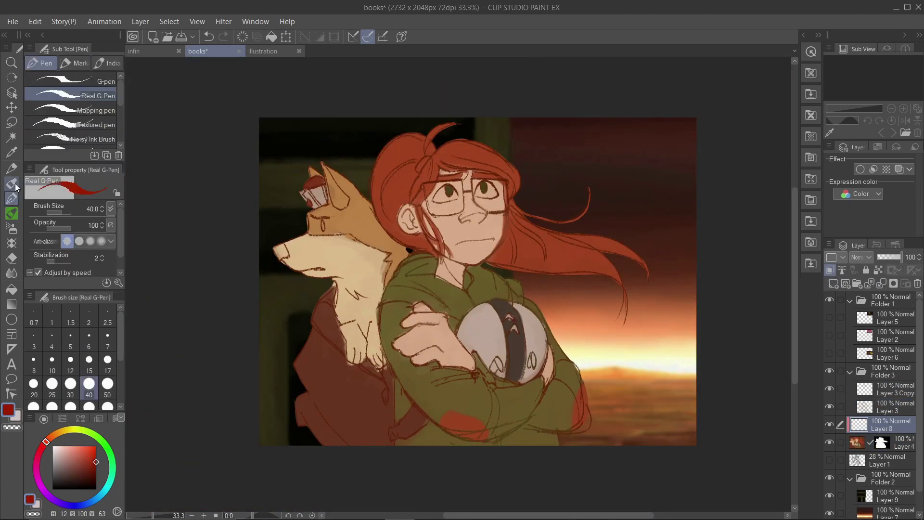
# Set the new layer to Multiply at 44% opacity using a test stroke, and clear the stroke
pyautogui.moveTo(347, 389); pyautogui.dragTo(519, 277)
pyautogui.click(861, 257)
pyautogui.click(866, 284)
pyautogui.moveTo(901, 257); pyautogui.dragTo(888, 264)
pyautogui.press('Delete')
# Paint red shadows on the girl's neck, nose, ear and under her eyes with the Thin Gouache brush at 60 to 80
pyautogui.press('[')
pyautogui.press('[')
pyautogui.press('[')
pyautogui.press('[')
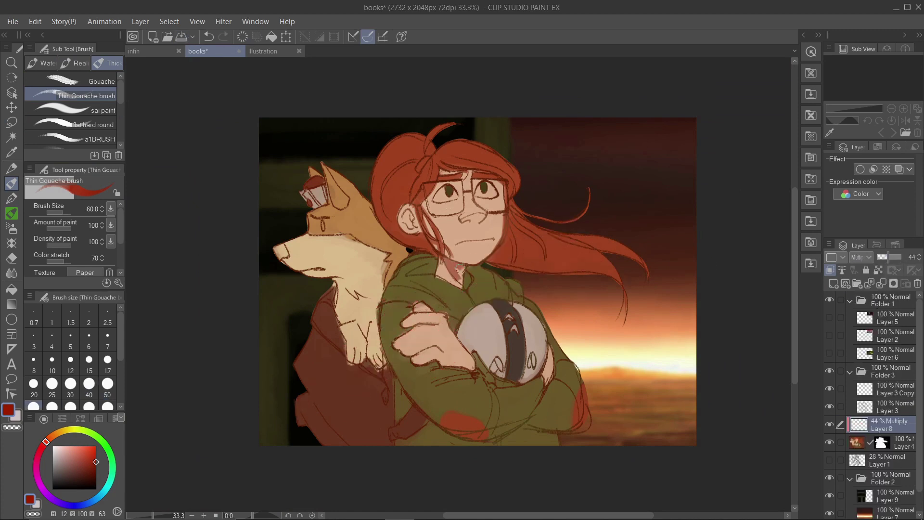
pyautogui.press(']')
pyautogui.press(']')
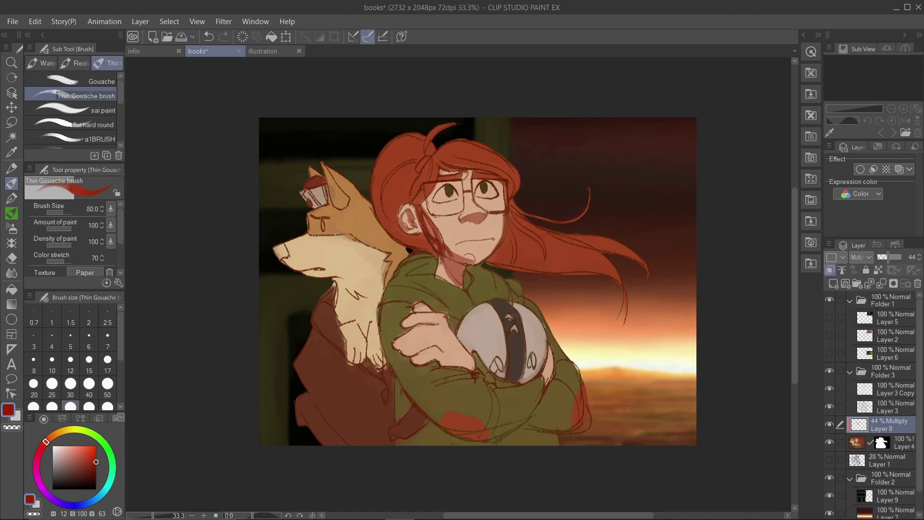
pyautogui.press(']')
pyautogui.press(']')
pyautogui.press(']')
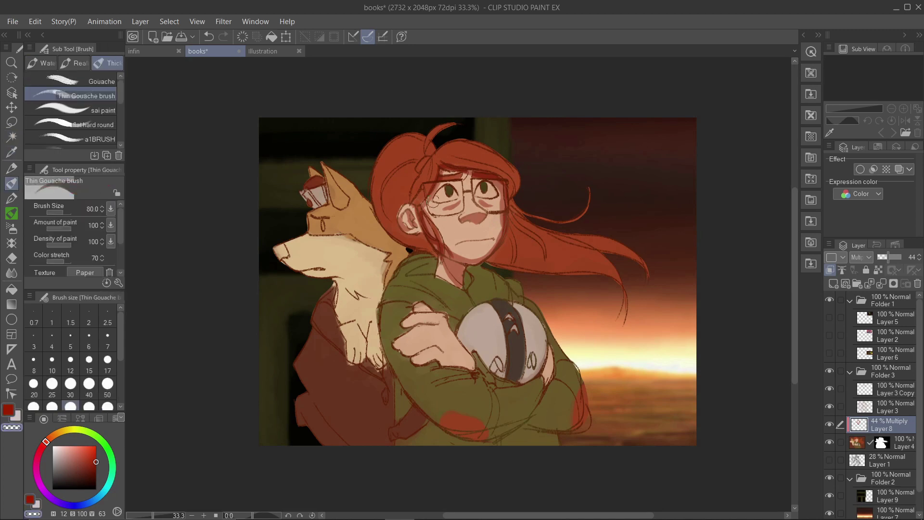
# Shade the girl's ponytail base, fringe and flowing hair in dark red with the brush at size 150
pyautogui.moveTo(399, 159); pyautogui.dragTo(411, 243)
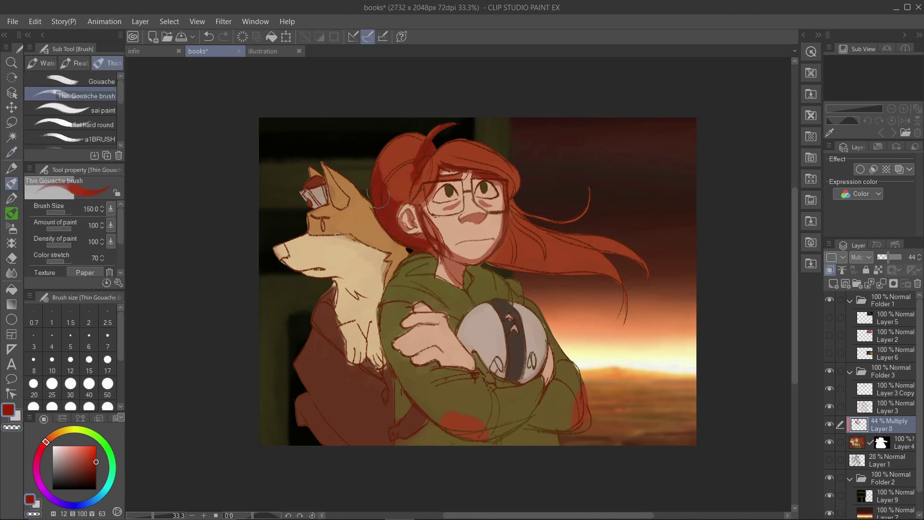
pyautogui.moveTo(500, 212); pyautogui.dragTo(620, 284)
pyautogui.moveTo(520, 219); pyautogui.dragTo(621, 257)
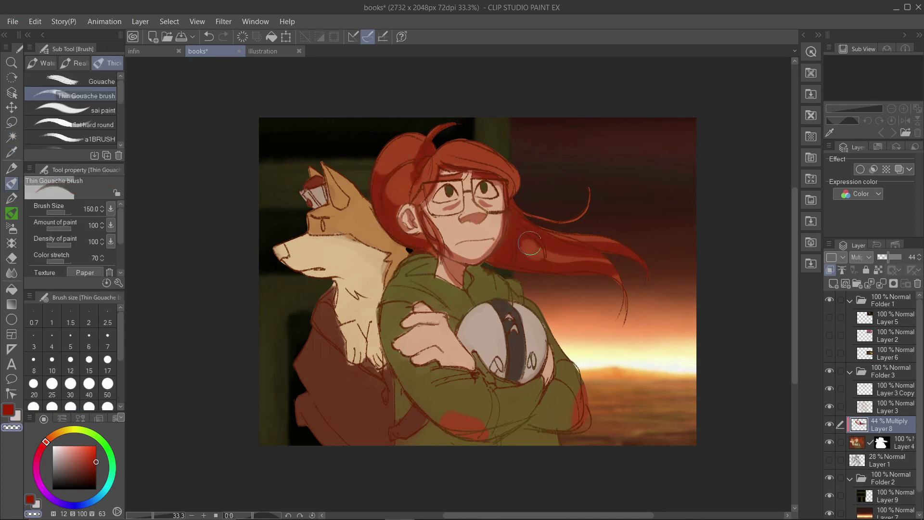
pyautogui.moveTo(510, 236); pyautogui.dragTo(615, 269)
pyautogui.moveTo(525, 207); pyautogui.dragTo(495, 161)
pyautogui.moveTo(440, 145)
pyautogui.mouseDown()
pyautogui.moveTo(483, 156)
pyautogui.moveTo(476, 161)
pyautogui.mouseUp()
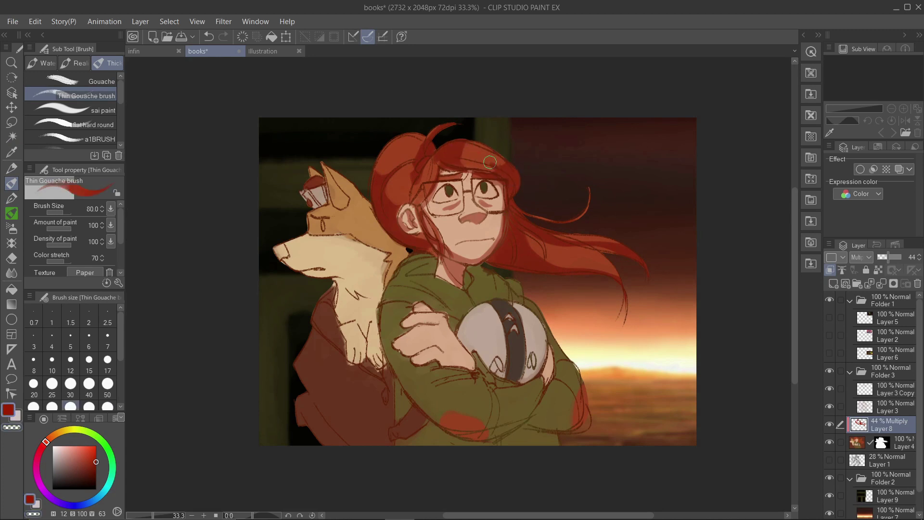
# Carve lighter strands out of the hair shadows with transparent colour, reducing the brush from 80 to 50
pyautogui.press('[')
pyautogui.press('[')
pyautogui.press('[')
pyautogui.moveTo(526, 231)
pyautogui.mouseDown()
pyautogui.moveTo(539, 250)
pyautogui.moveTo(609, 273)
pyautogui.mouseUp()
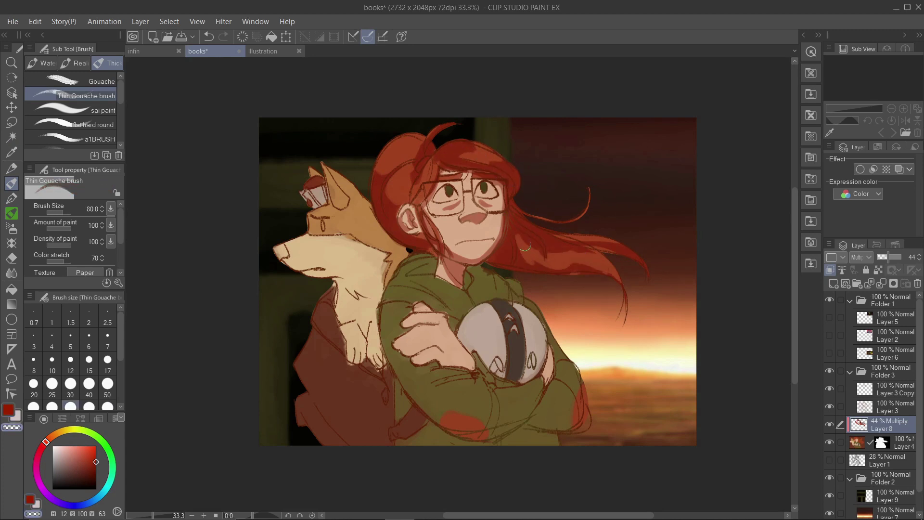
pyautogui.press('[')
pyautogui.press('[')
pyautogui.press('[')
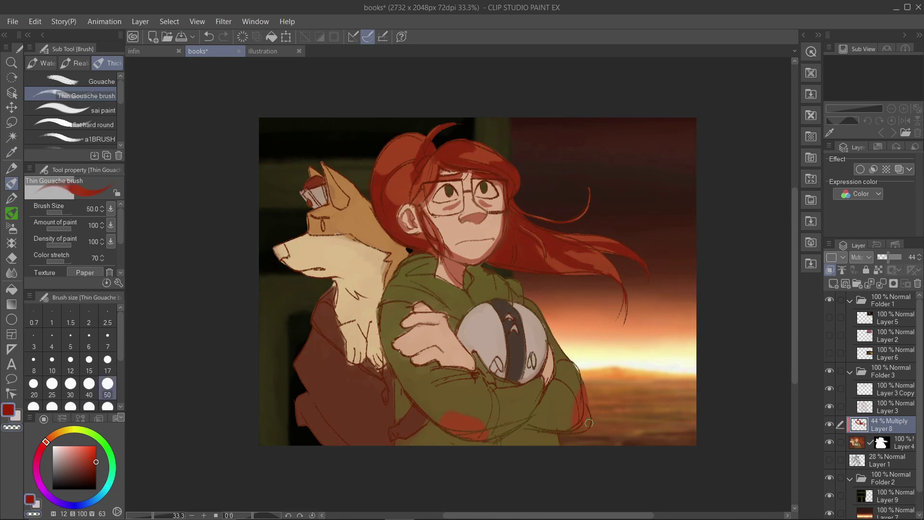
# Paint red shadows on the hoodie collar and the dog's ear, face and chest with the brush at size 100
pyautogui.press(']')
pyautogui.press(']')
pyautogui.press(']')
pyautogui.press(']')
pyautogui.moveTo(435, 287); pyautogui.dragTo(394, 275)
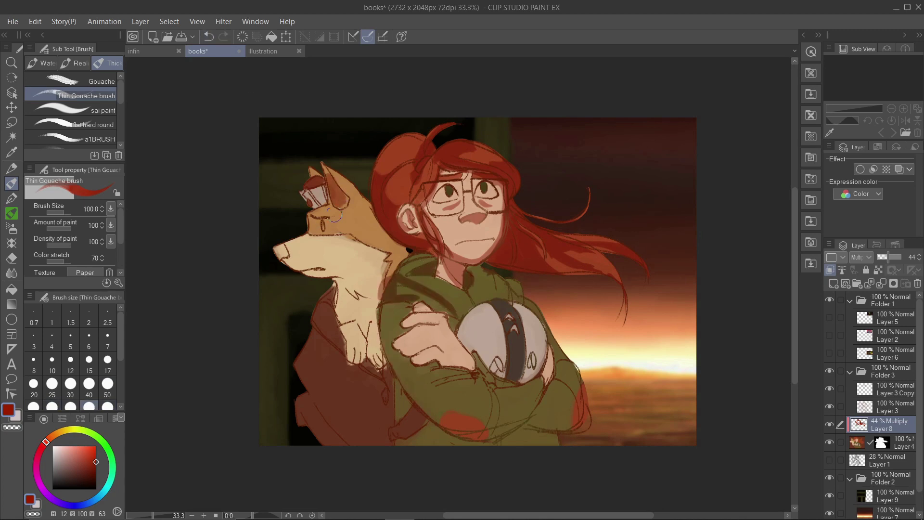
pyautogui.moveTo(312, 270)
pyautogui.mouseDown()
pyautogui.moveTo(388, 241)
pyautogui.moveTo(346, 288)
pyautogui.moveTo(380, 284)
pyautogui.moveTo(378, 300)
pyautogui.mouseUp()
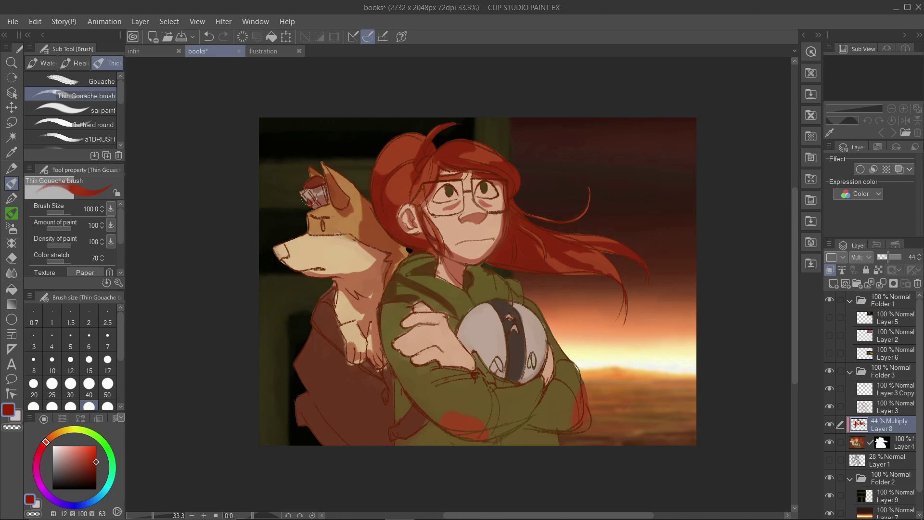
# Paint the dog's nose dark brown on Layer 4 at brush size 40, and return to the Multiply layer
pyautogui.click(862, 442)
pyautogui.press('[')
pyautogui.press('[')
pyautogui.keyDown('alt'); pyautogui.click(280, 258); pyautogui.keyUp('alt')
pyautogui.click(885, 424)
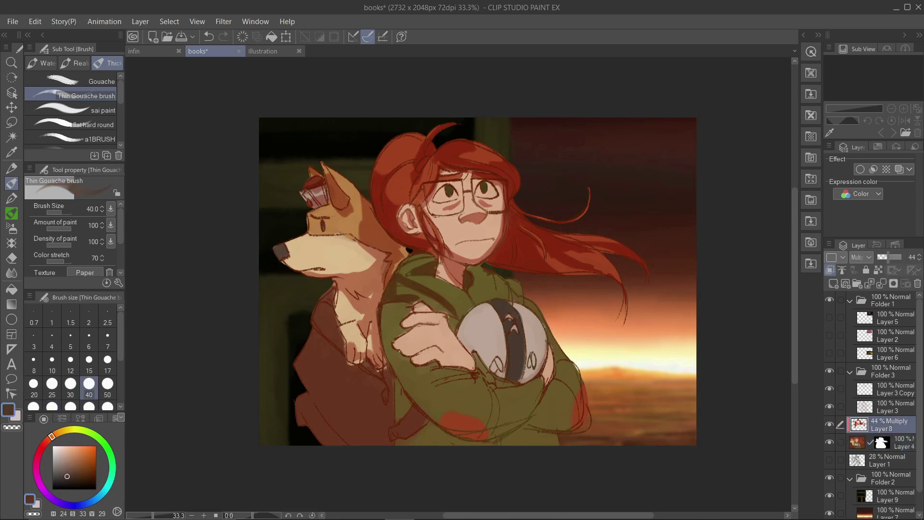
# Resample the dark red and paint broad shadows over the dog's jacket and the girl's lower sleeves
pyautogui.press(']')
pyautogui.press(']')
pyautogui.keyDown('alt'); pyautogui.click(354, 303); pyautogui.keyUp('alt')
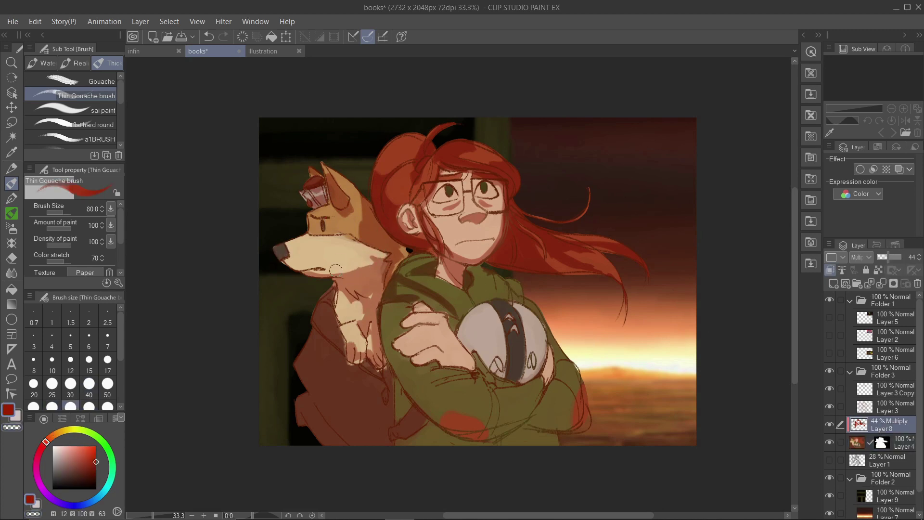
pyautogui.press(']')
pyautogui.press(']')
pyautogui.press(']')
pyautogui.moveTo(337, 327)
pyautogui.mouseDown()
pyautogui.moveTo(366, 414)
pyautogui.moveTo(513, 429)
pyautogui.mouseUp()
# Add finer red shadows to the hoodie folds around the shoulder and upper arm with a smaller brush
pyautogui.press('[')
pyautogui.press('[')
pyautogui.press('[')
pyautogui.press('[')
pyautogui.press('[')
pyautogui.moveTo(380, 308); pyautogui.dragTo(441, 316)
# Paint the whites of the girl's eyes a light peach tone on Layer 4 with the brush at size 25
pyautogui.keyDown('ctrl'); pyautogui.keyDown('shift'); pyautogui.click(481, 188); pyautogui.keyUp('shift'); pyautogui.keyUp('ctrl')
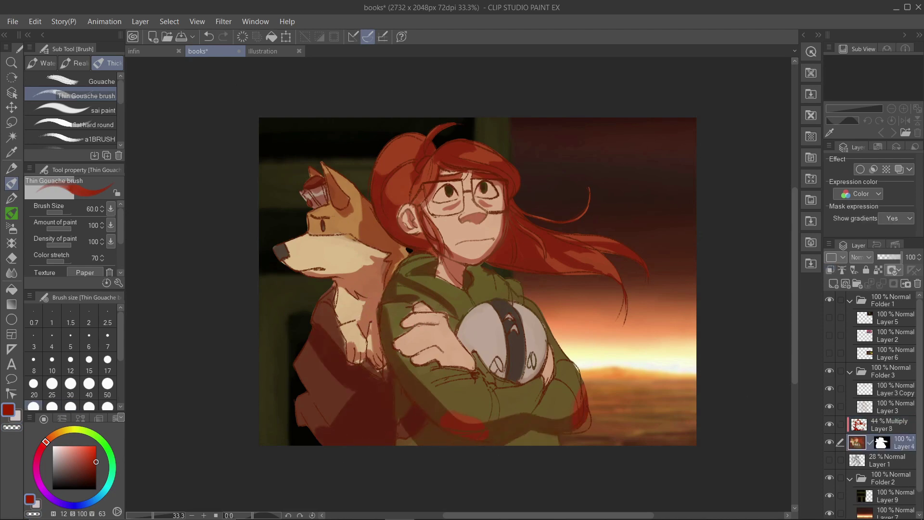
pyautogui.scroll(2, 481, 188)
pyautogui.keyDown('alt'); pyautogui.click(375, 227); pyautogui.keyUp('alt')
pyautogui.press('[')
pyautogui.press('[')
pyautogui.press('[')
pyautogui.press('[')
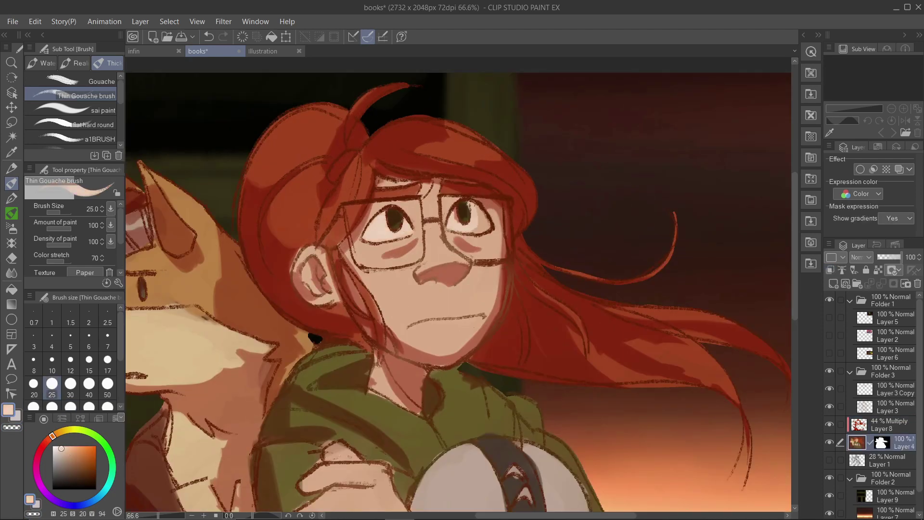
pyautogui.keyDown('alt'); pyautogui.click(470, 204); pyautogui.keyUp('alt')
# Examine the painted colours without the line art by temporarily hiding Layer 3
pyautogui.keyDown('ctrl'); pyautogui.keyDown('shift'); pyautogui.click(474, 230); pyautogui.keyUp('shift'); pyautogui.keyUp('ctrl')
pyautogui.hotkey('ctrl', '-')
pyautogui.hotkey('ctrl', '-')
pyautogui.click(829, 409)
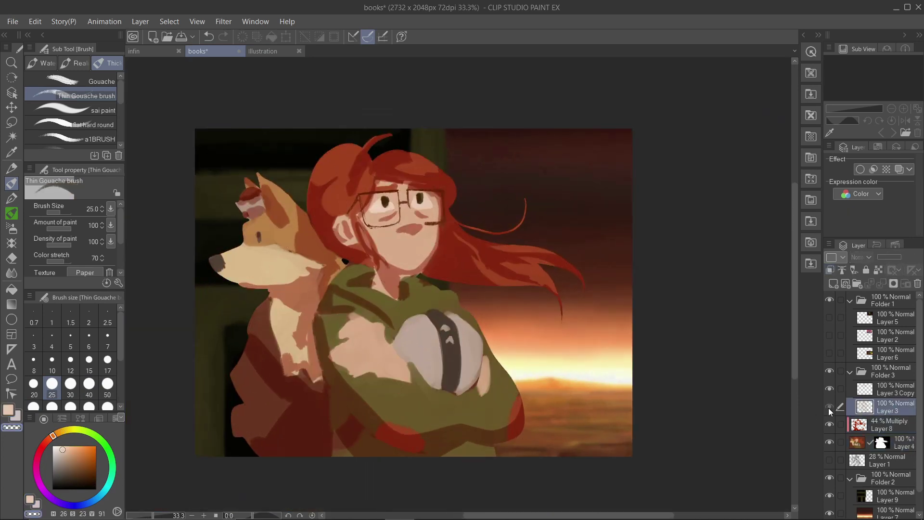
pyautogui.hotkey('ctrl', 'u')
pyautogui.press('Escape')
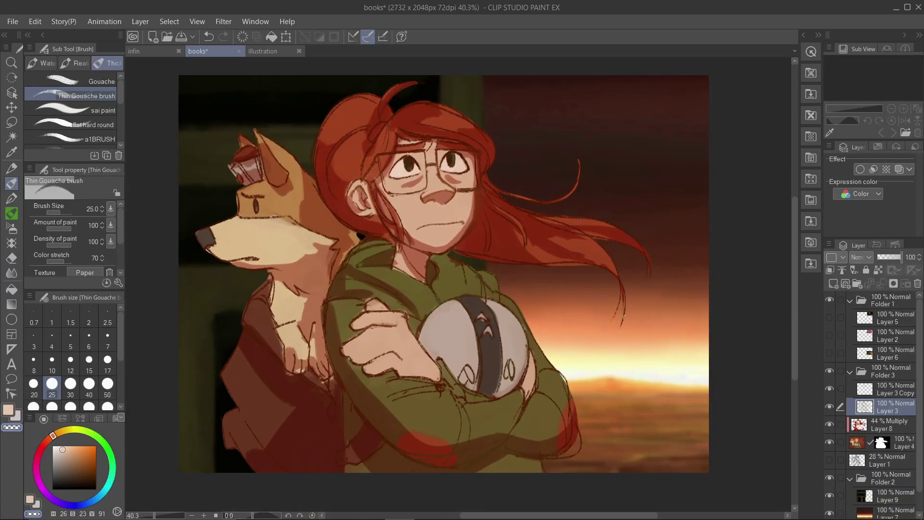
pyautogui.scroll(-3, 554, 362)
pyautogui.scroll(2, 554, 363)
# Shade the ball, the girl's fingers and the hoodie neckline in dark red on Multiply Layer 8
pyautogui.keyDown('ctrl'); pyautogui.keyDown('shift'); pyautogui.click(532, 323); pyautogui.keyUp('shift'); pyautogui.keyUp('ctrl')
pyautogui.keyDown('alt'); pyautogui.click(532, 324); pyautogui.keyUp('alt')
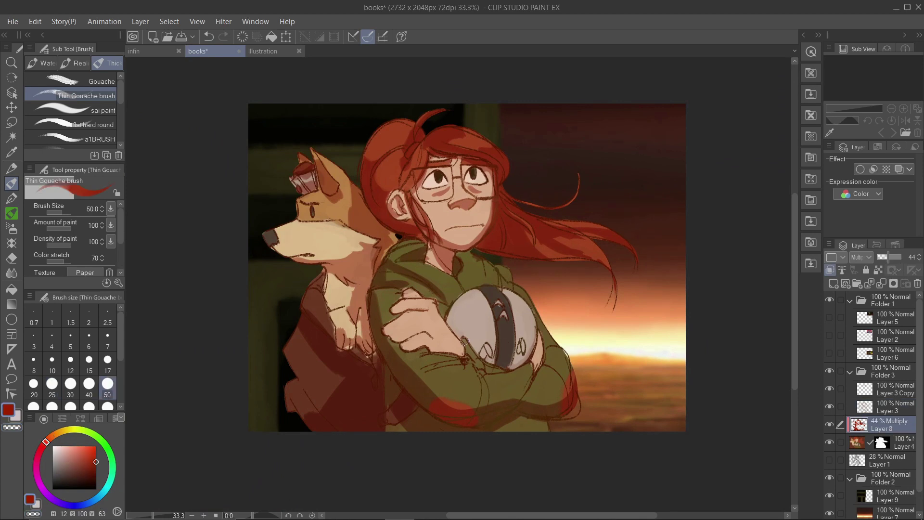
pyautogui.press('[')
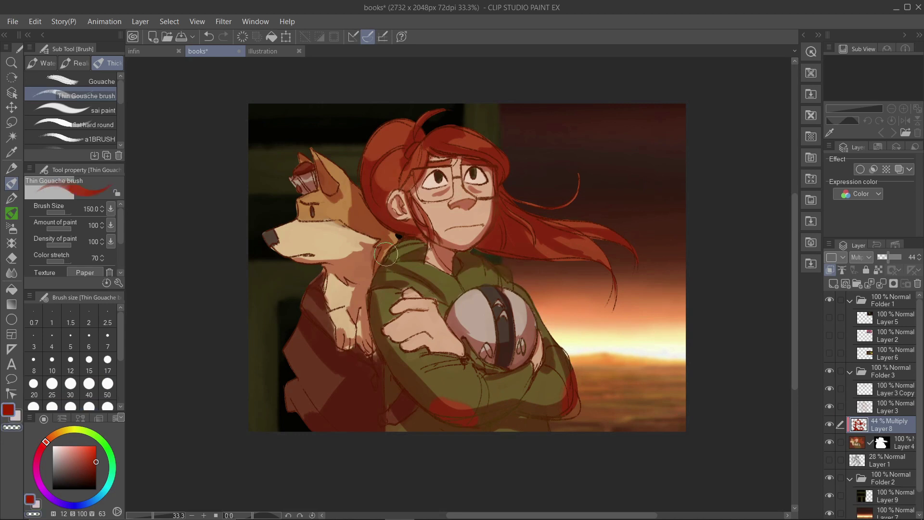
pyautogui.press('[')
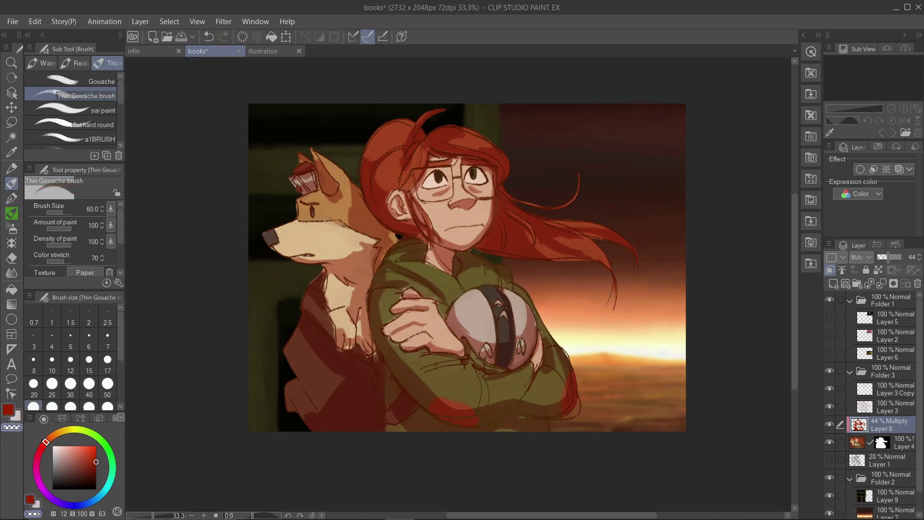
pyautogui.press(']')
# Add a second clipped Multiply layer at 38% opacity and choose a dark purple for deeper shadows
pyautogui.keyDown('alt'); pyautogui.click(488, 212); pyautogui.keyUp('alt')
pyautogui.hotkey('ctrl', 'shift', 'n')
pyautogui.click(861, 256)
pyautogui.click(866, 279)
pyautogui.click(37, 478)
pyautogui.click(93, 469)
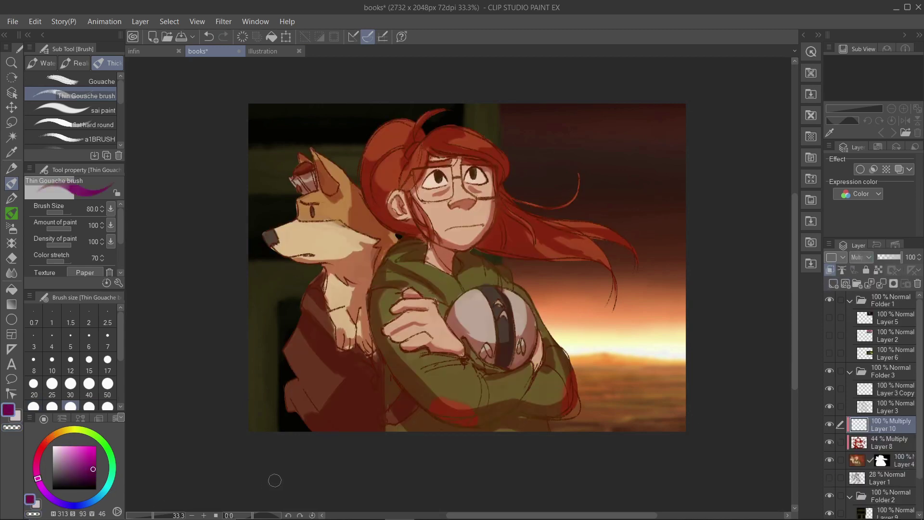
pyautogui.moveTo(900, 257); pyautogui.dragTo(885, 257)
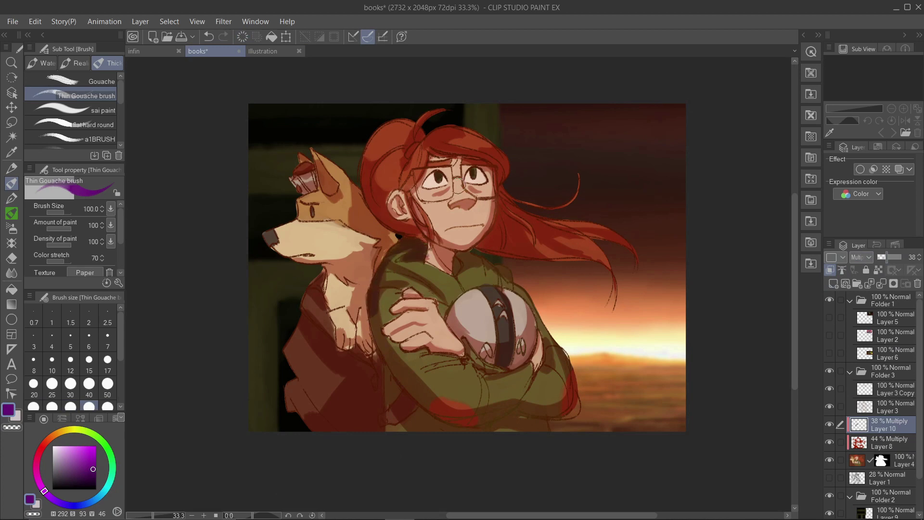
# Paint purple shadows under the girl's nose, on her neck and face edge, and through her hair
pyautogui.moveTo(463, 203); pyautogui.dragTo(468, 207)
pyautogui.moveTo(423, 161); pyautogui.dragTo(421, 190)
pyautogui.moveTo(369, 169); pyautogui.dragTo(417, 136)
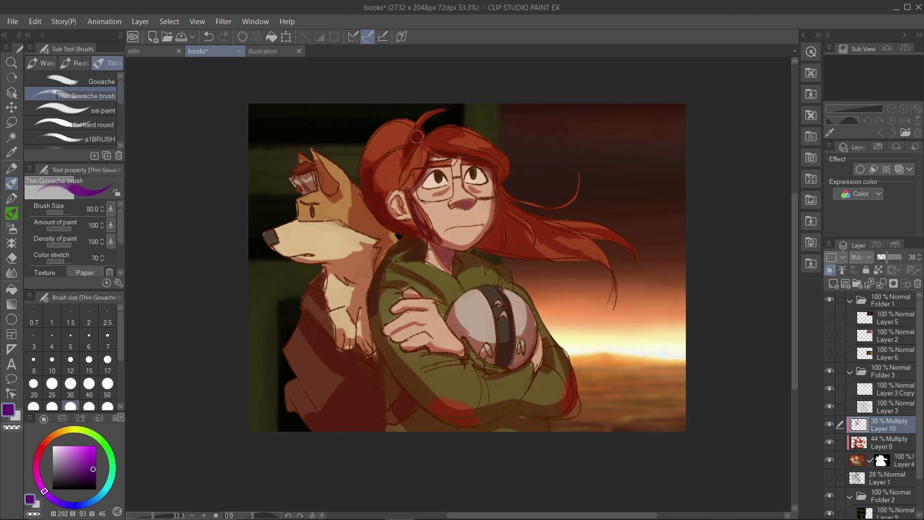
pyautogui.keyDown('ctrl'); pyautogui.keyDown('alt'); pyautogui.moveTo(481, 248); pyautogui.dragTo(613, 286); pyautogui.keyUp('alt'); pyautogui.keyUp('ctrl')
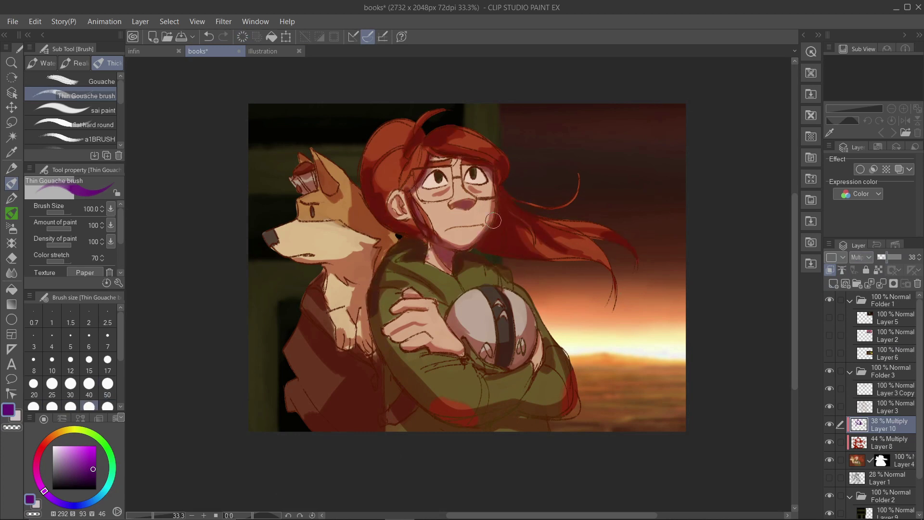
pyautogui.keyDown('ctrl'); pyautogui.keyDown('alt'); pyautogui.moveTo(493, 220); pyautogui.dragTo(529, 235); pyautogui.keyUp('alt'); pyautogui.keyUp('ctrl')
# Deepen the shadows on the jacket, hoodie, dog's neck and chest, and underside of the ball with purple
pyautogui.moveTo(385, 298)
pyautogui.mouseDown()
pyautogui.moveTo(476, 423)
pyautogui.moveTo(337, 424)
pyautogui.mouseUp()
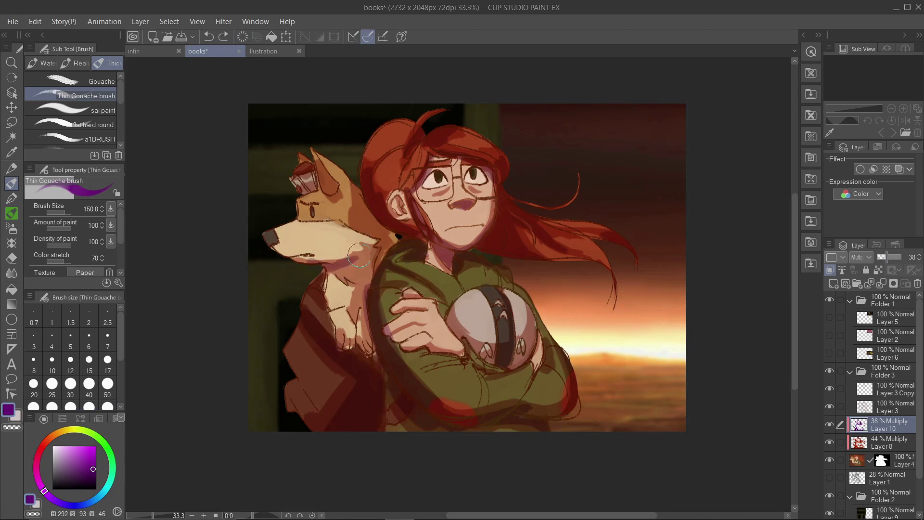
pyautogui.moveTo(359, 256)
pyautogui.mouseDown()
pyautogui.moveTo(344, 276)
pyautogui.moveTo(359, 347)
pyautogui.mouseUp()
pyautogui.moveTo(429, 356); pyautogui.dragTo(481, 373)
pyautogui.moveTo(457, 313); pyautogui.dragTo(522, 319)
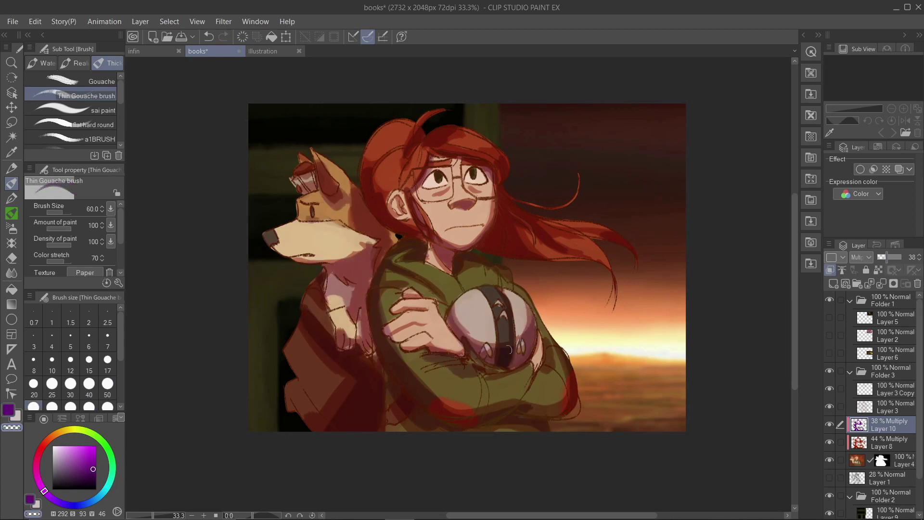
pyautogui.keyDown('ctrl'); pyautogui.keyDown('alt'); pyautogui.moveTo(563, 415); pyautogui.dragTo(519, 430); pyautogui.keyUp('alt'); pyautogui.keyUp('ctrl')
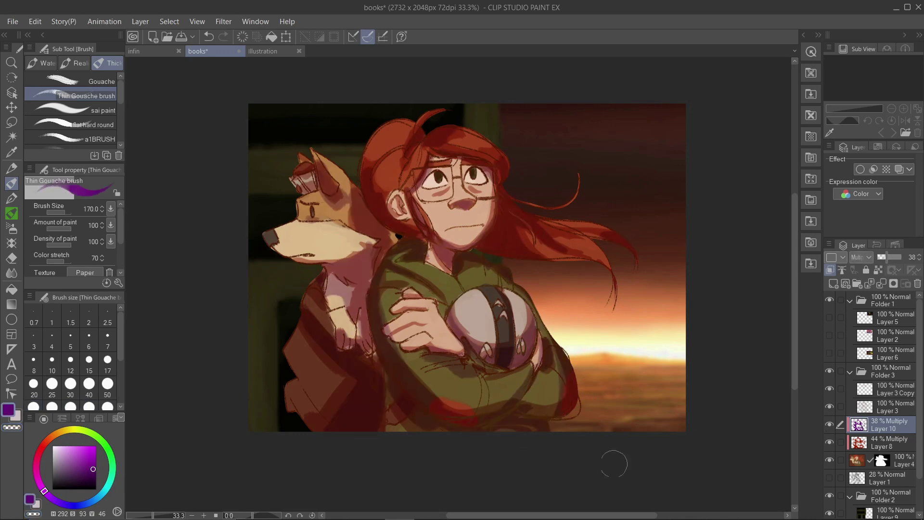
pyautogui.hotkey('ctrl', '-')
pyautogui.hotkey('ctrl', 'u')
pyautogui.moveTo(598, 79); pyautogui.dragTo(584, 80)
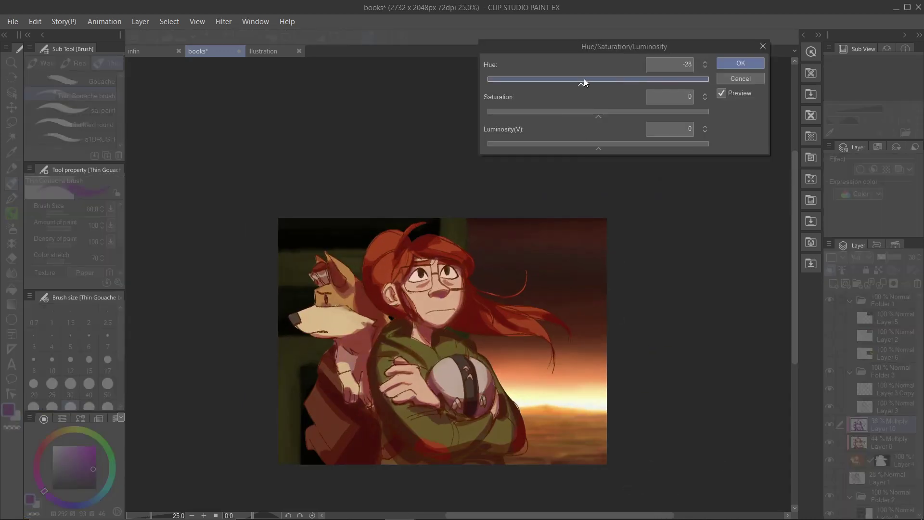
pyautogui.click(745, 80)
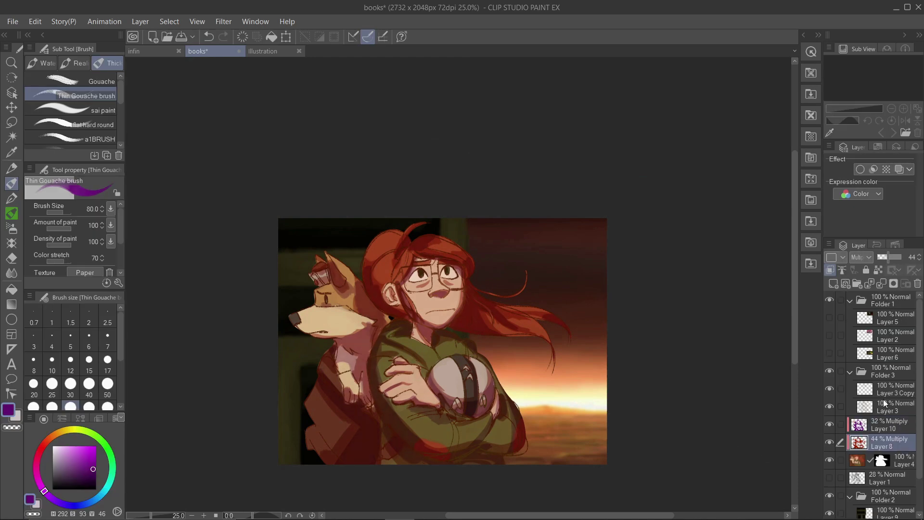
# Lower Layer 8's opacity to 42% and duplicate Folder 3 as a backup of the character layers
pyautogui.click(885, 424)
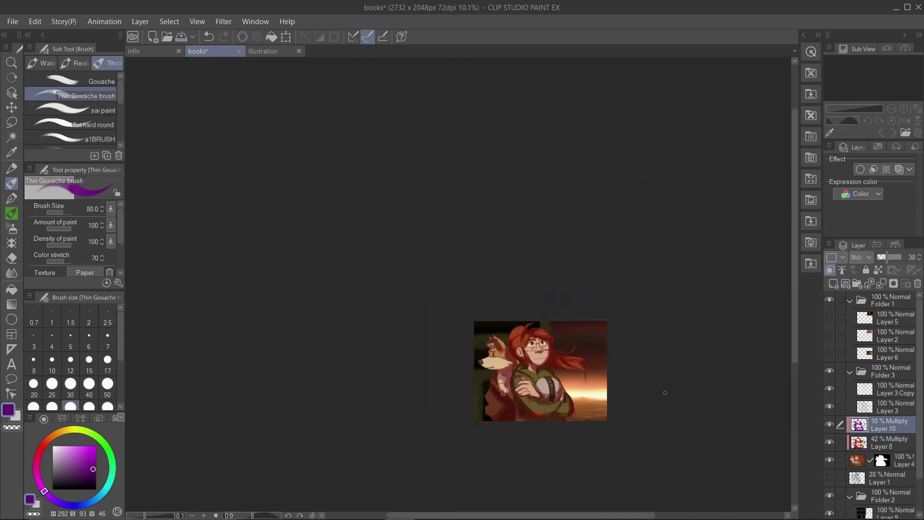
pyautogui.click(857, 466)
pyautogui.click(850, 371)
pyautogui.rightClick(885, 372)
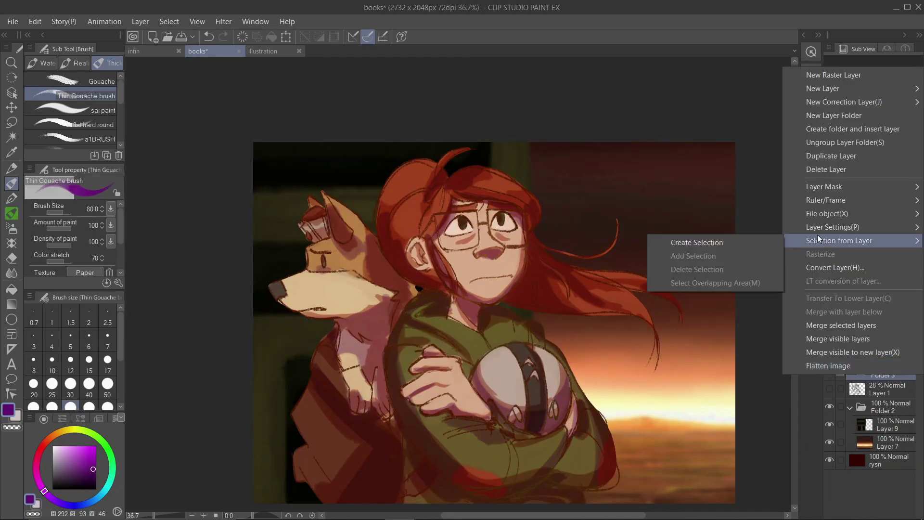
pyautogui.click(849, 163)
pyautogui.click(850, 372)
# Tint the line art in dark reds with the Soft airbrush on a layer clipped to Layer 3, and merge it down
pyautogui.click(895, 358)
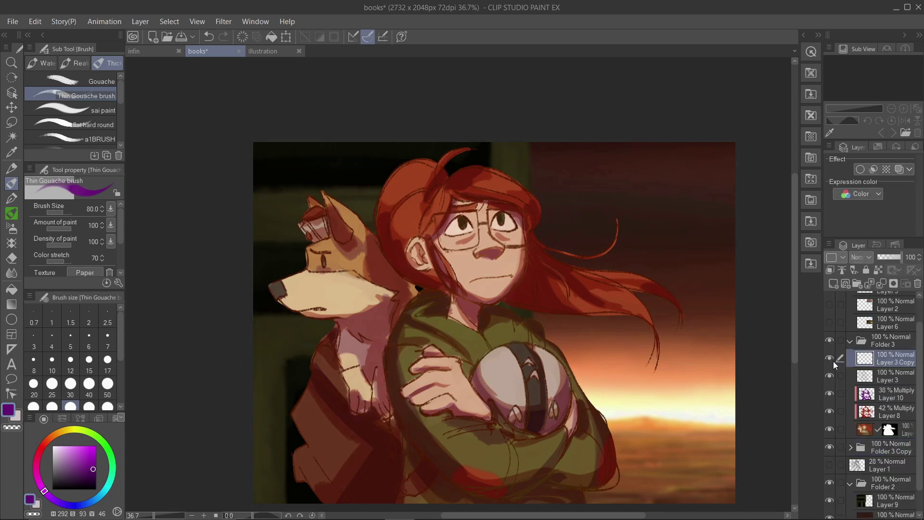
pyautogui.scroll(-3, 620, 326)
pyautogui.hotkey('ctrl', 'shift', 'n')
pyautogui.scroll(3, 620, 327)
pyautogui.keyDown('alt'); pyautogui.click(621, 326); pyautogui.keyUp('alt')
pyautogui.press('p')
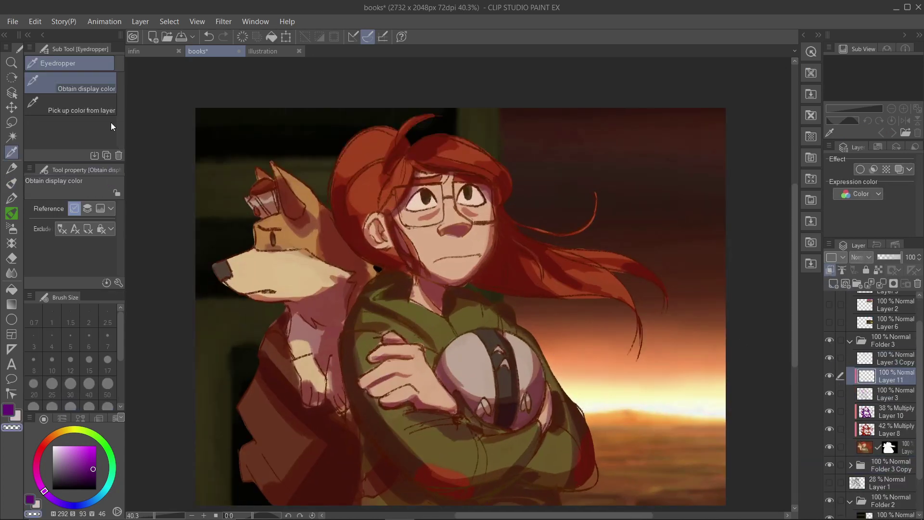
pyautogui.press('b')
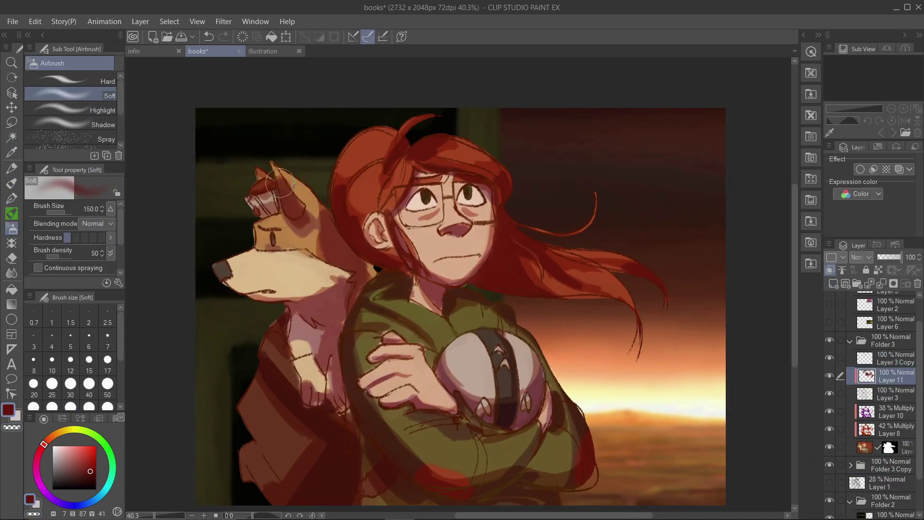
pyautogui.scroll(-1, 522, 320)
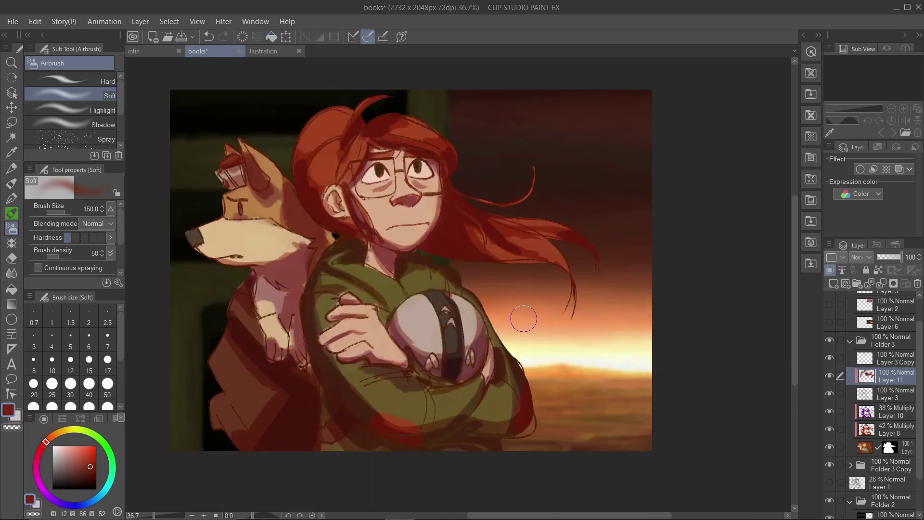
pyautogui.scroll(2, 450, 161)
pyautogui.scroll(-6, 521, 247)
pyautogui.click(881, 286)
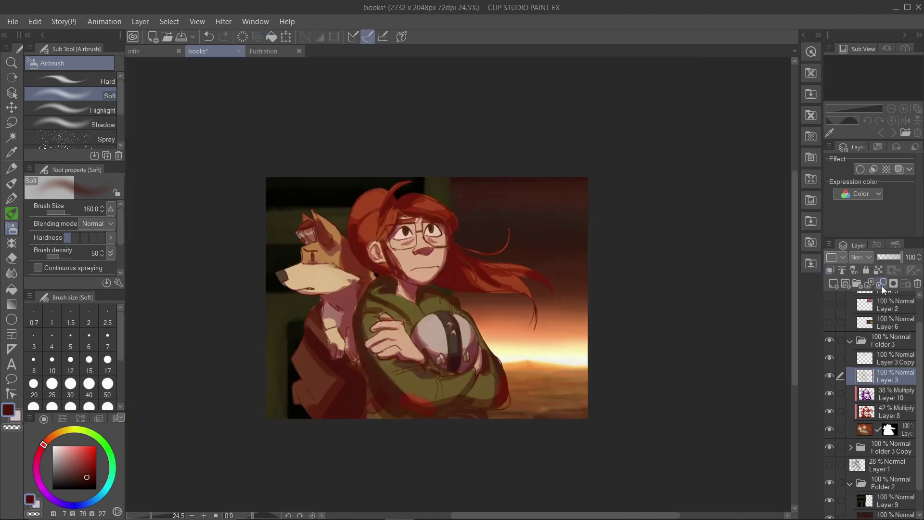
# Set up a clipped color dodge layer at 48% opacity above Layer 10, with light orange and the Thin Gouache brush
pyautogui.hotkey('ctrl', 'z')
pyautogui.hotkey('ctrl', 'z')
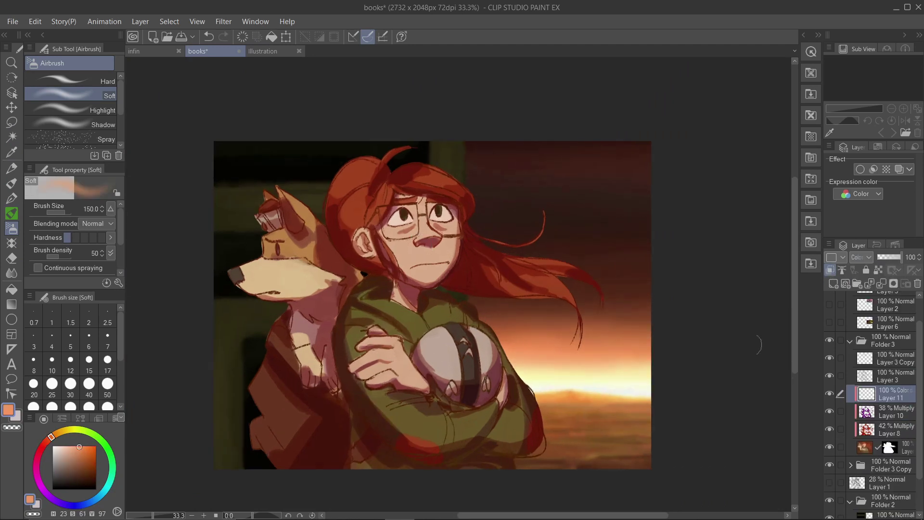
pyautogui.click(208, 36)
pyautogui.click(72, 81)
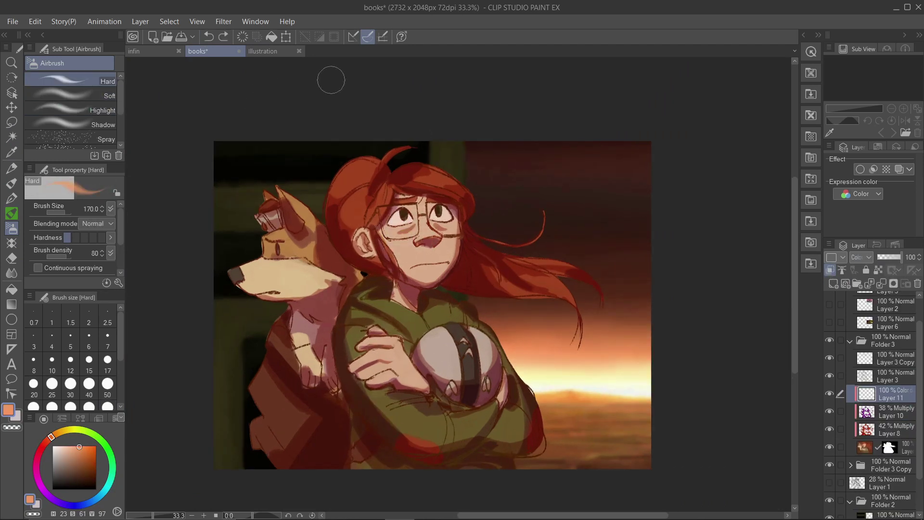
pyautogui.click(12, 183)
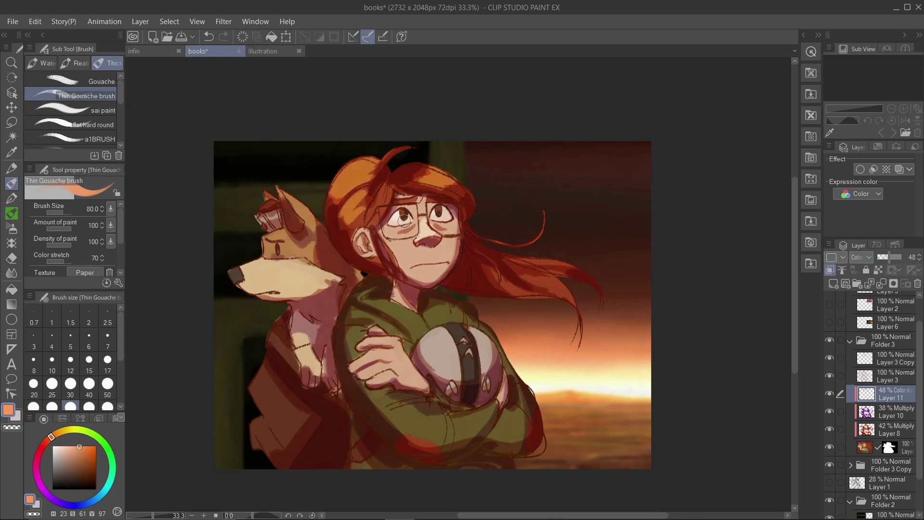
# Paint light orange glow on the girl's hair, its windblown strands and the upper part of the ball
pyautogui.press('alt')
pyautogui.keyDown('alt'); pyautogui.click(397, 184); pyautogui.keyUp('alt')
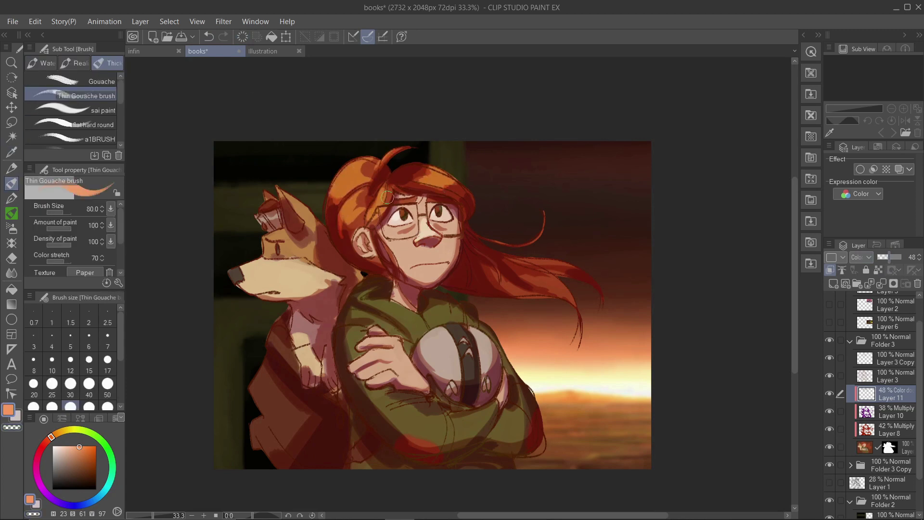
pyautogui.moveTo(491, 264); pyautogui.dragTo(573, 300)
pyautogui.moveTo(424, 355)
pyautogui.mouseDown()
pyautogui.moveTo(462, 332)
pyautogui.moveTo(442, 349)
pyautogui.mouseUp()
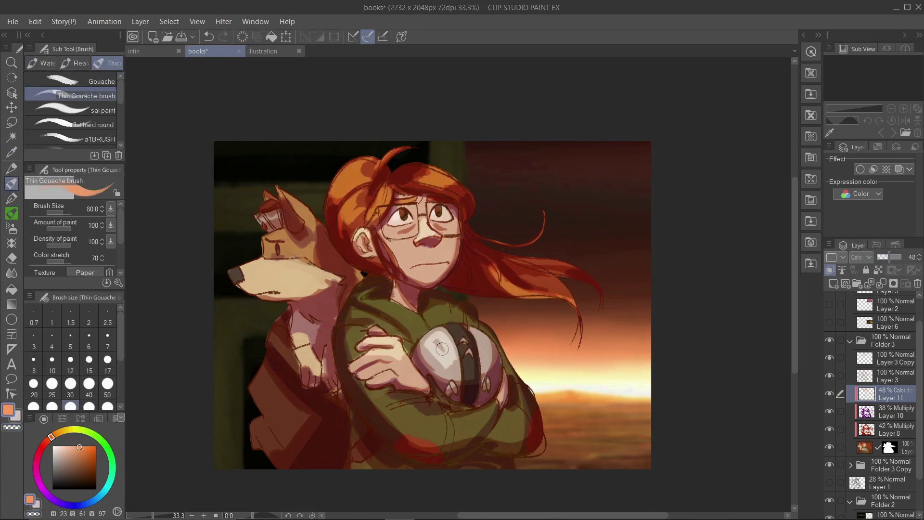
pyautogui.moveTo(503, 268); pyautogui.dragTo(591, 279)
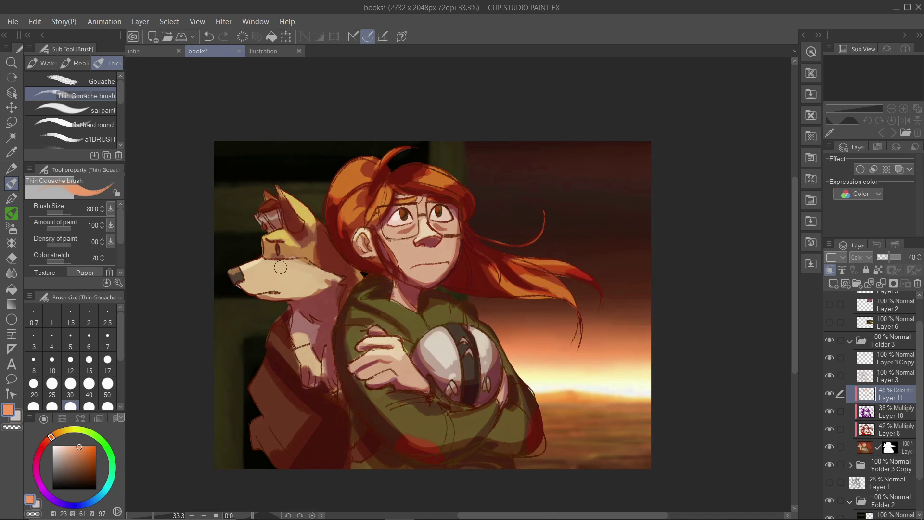
# Extend the orange glow over the dog's muzzle, the brown jacket, the green hoodie and the girl's hand
pyautogui.moveTo(281, 267)
pyautogui.mouseDown()
pyautogui.moveTo(308, 270)
pyautogui.moveTo(298, 277)
pyautogui.mouseUp()
pyautogui.moveTo(315, 369); pyautogui.dragTo(269, 424)
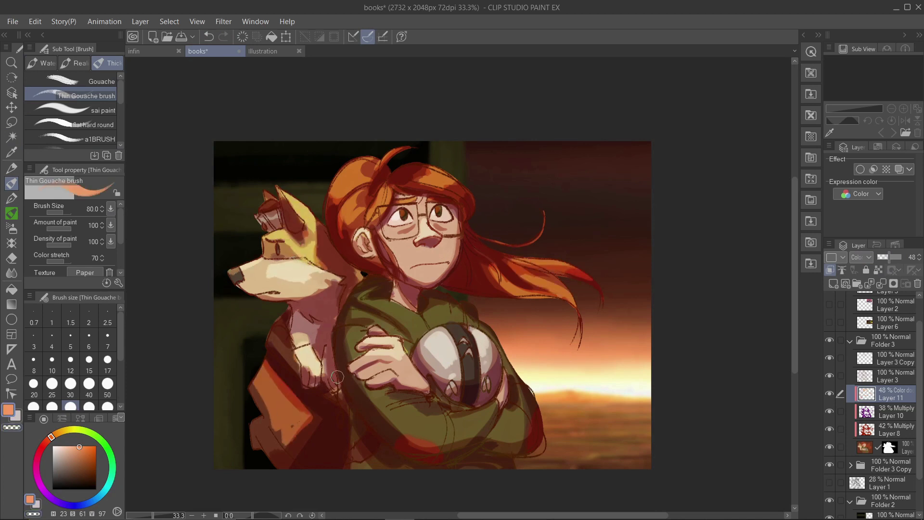
pyautogui.moveTo(370, 327); pyautogui.dragTo(457, 303)
pyautogui.moveTo(375, 414); pyautogui.dragTo(427, 362)
pyautogui.moveTo(451, 307)
pyautogui.mouseDown()
pyautogui.moveTo(486, 424)
pyautogui.moveTo(515, 356)
pyautogui.mouseUp()
pyautogui.moveTo(433, 416); pyautogui.dragTo(477, 414)
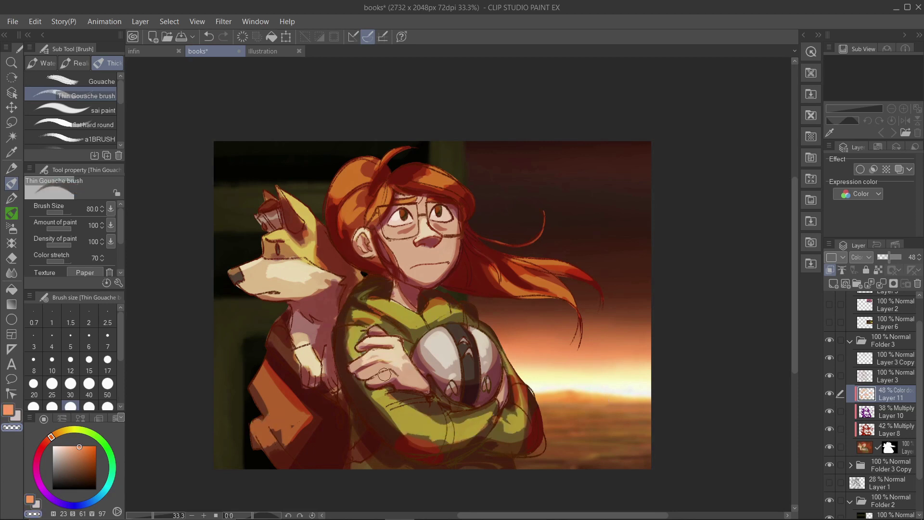
pyautogui.moveTo(371, 366)
pyautogui.mouseDown()
pyautogui.moveTo(404, 365)
pyautogui.moveTo(399, 355)
pyautogui.moveTo(453, 411)
pyautogui.moveTo(385, 374)
pyautogui.moveTo(418, 392)
pyautogui.mouseUp()
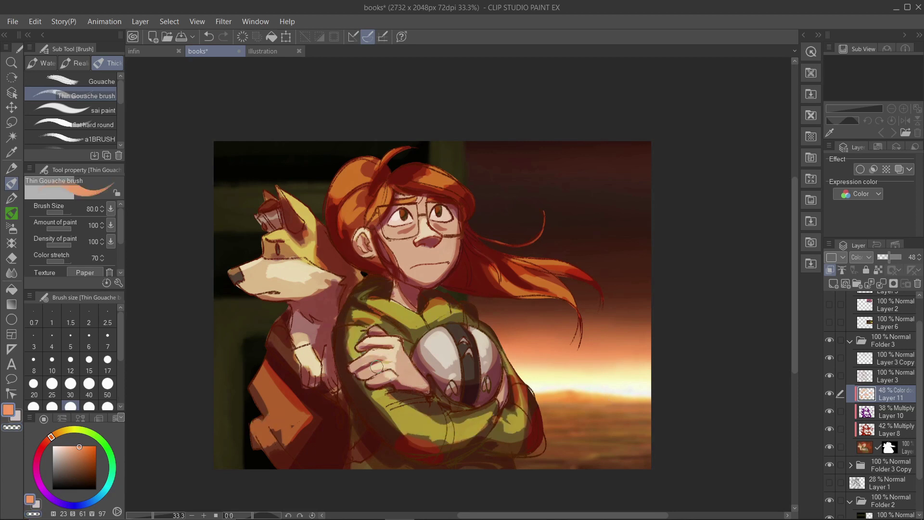
# Reduce the color dodge layer's opacity to 30% and save the illustration
pyautogui.scroll(-5, 418, 392)
pyautogui.scroll(3, 372, 265)
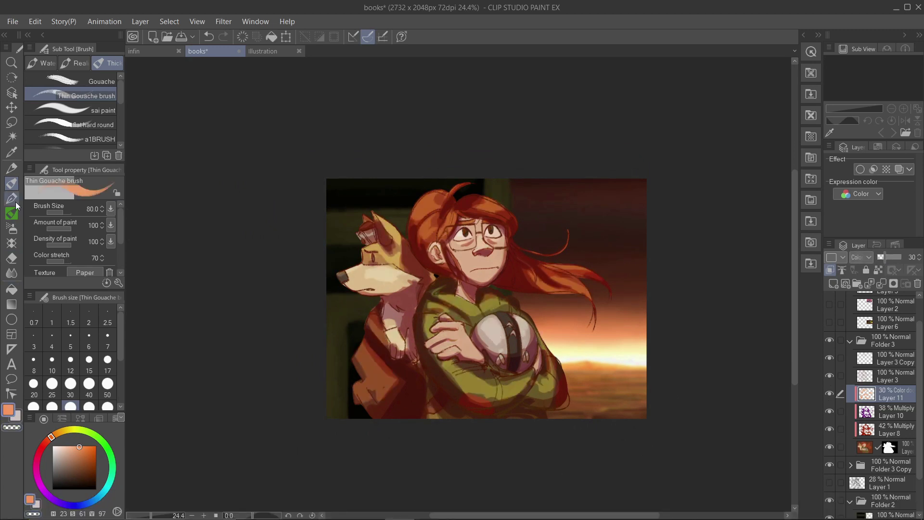
pyautogui.click(11, 227)
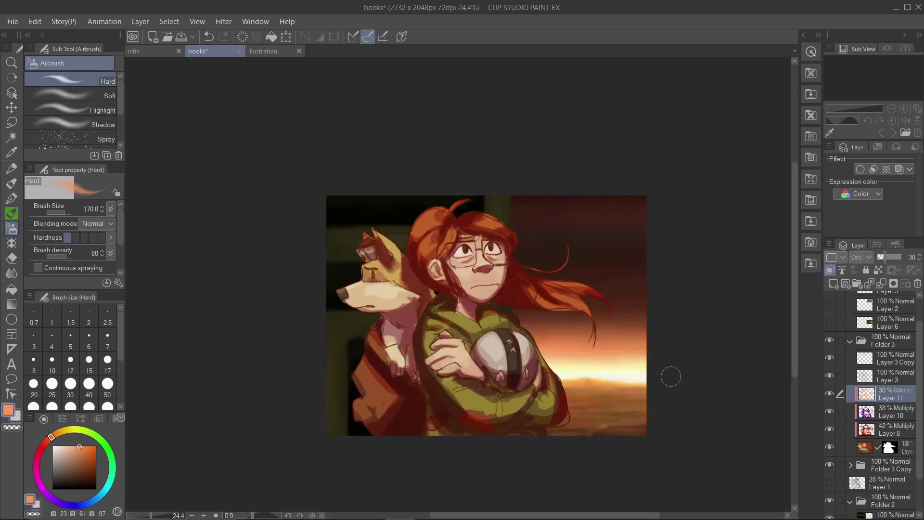
pyautogui.scroll(2, 670, 375)
pyautogui.press('p')
pyautogui.hotkey('ctrl', 's')
pyautogui.scroll(1, 542, 231)
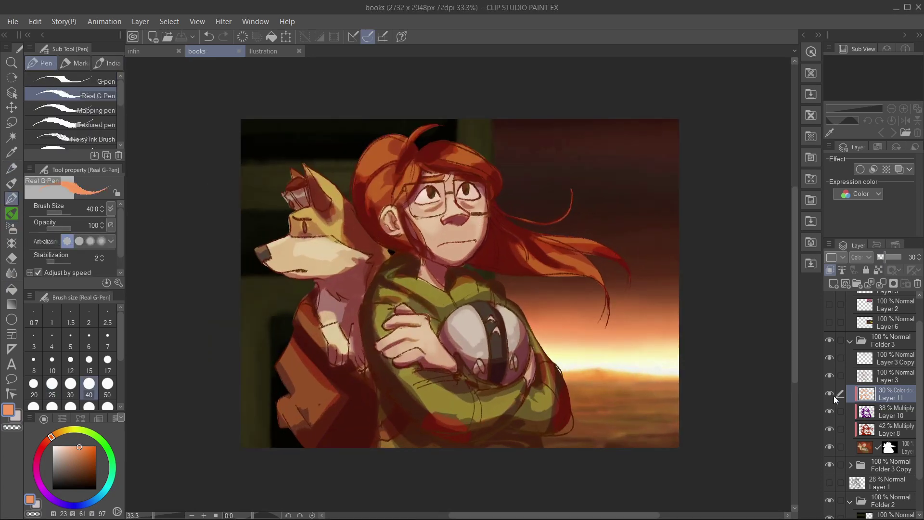
# Duplicate Folder 3 again as a fresh backup of the lit character layers
pyautogui.click(850, 340)
pyautogui.click(885, 389)
pyautogui.hotkey('ctrl', 'v')
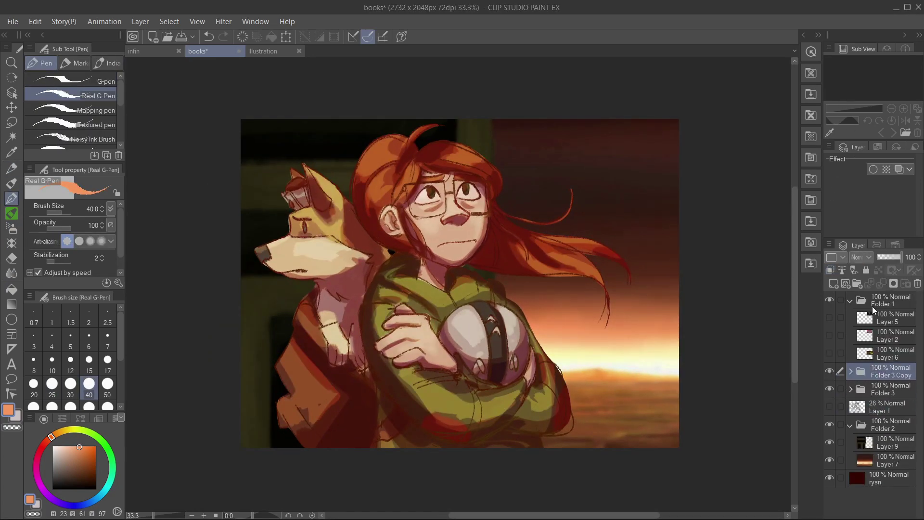
# Merge Layer 3's line art and the clipped shadow and glow layers of Folder 3 down into Layer 4
pyautogui.click(850, 371)
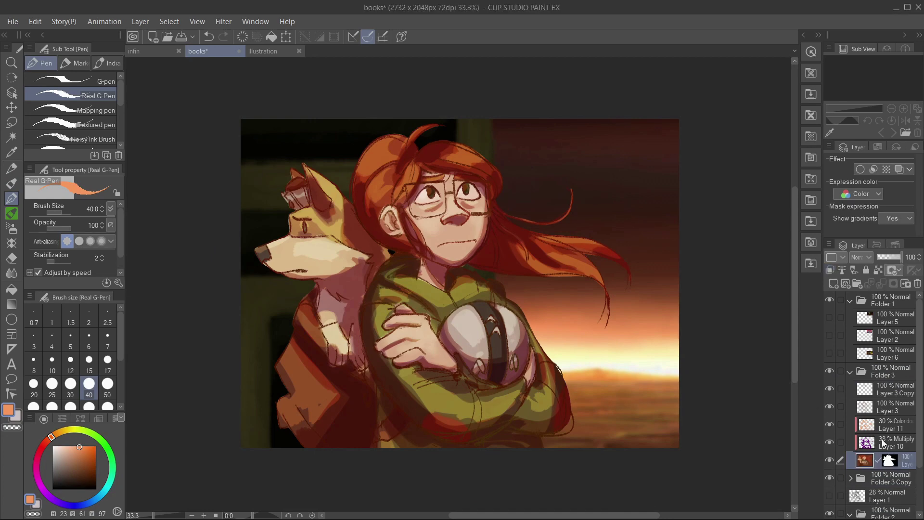
pyautogui.click(864, 424)
pyautogui.moveTo(839, 410); pyautogui.dragTo(917, 283)
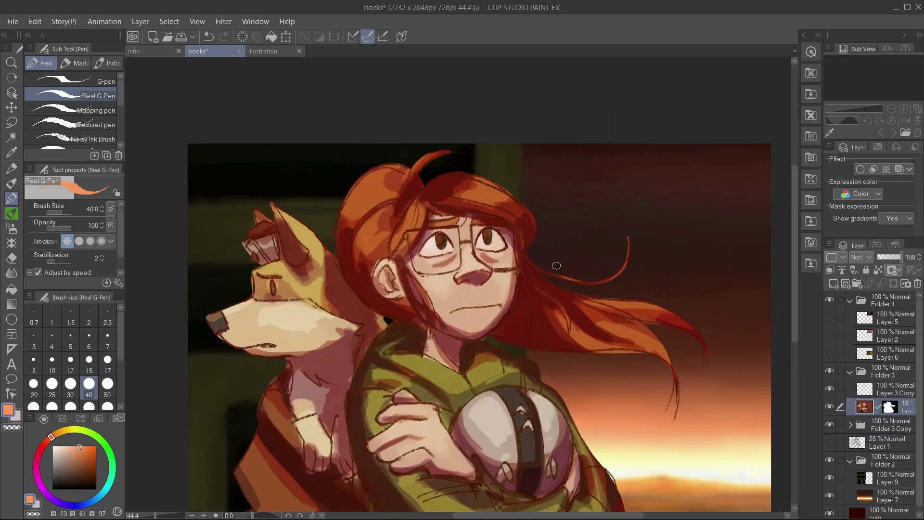
# Repaint the underside of the girl's nose with sampled red and skin tones using the concept1 hard dry pastel brush
pyautogui.scroll(5, 662, 296)
pyautogui.press('b')
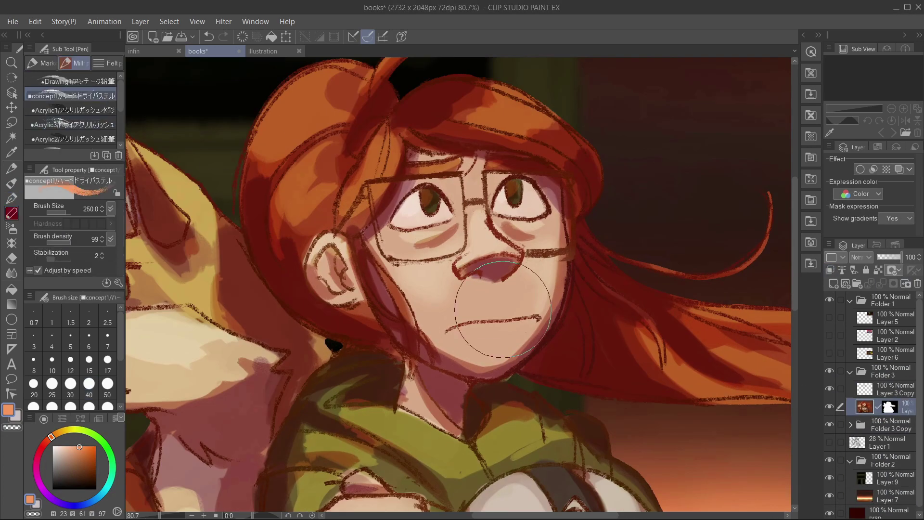
pyautogui.keyDown('alt'); pyautogui.click(479, 316); pyautogui.keyUp('alt')
pyautogui.keyDown('alt'); pyautogui.click(507, 283); pyautogui.keyUp('alt')
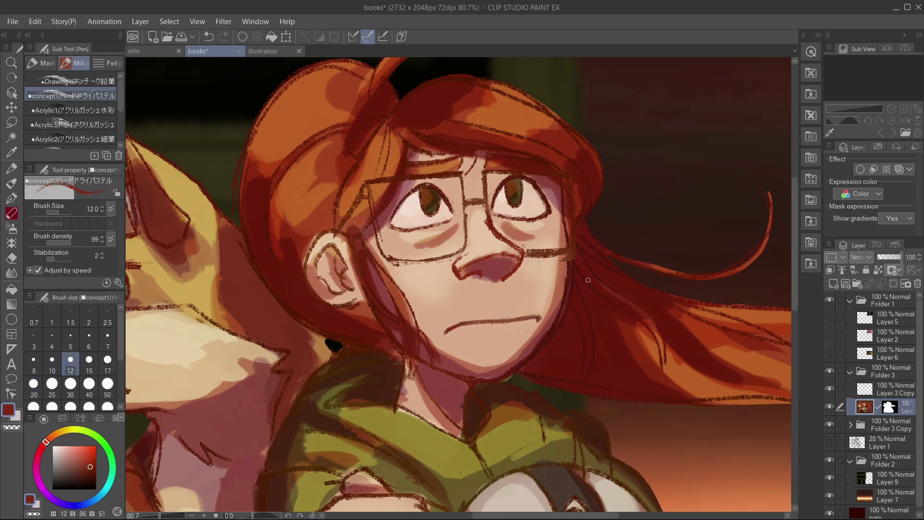
pyautogui.press(']')
pyautogui.keyDown('alt'); pyautogui.click(512, 281); pyautogui.keyUp('alt')
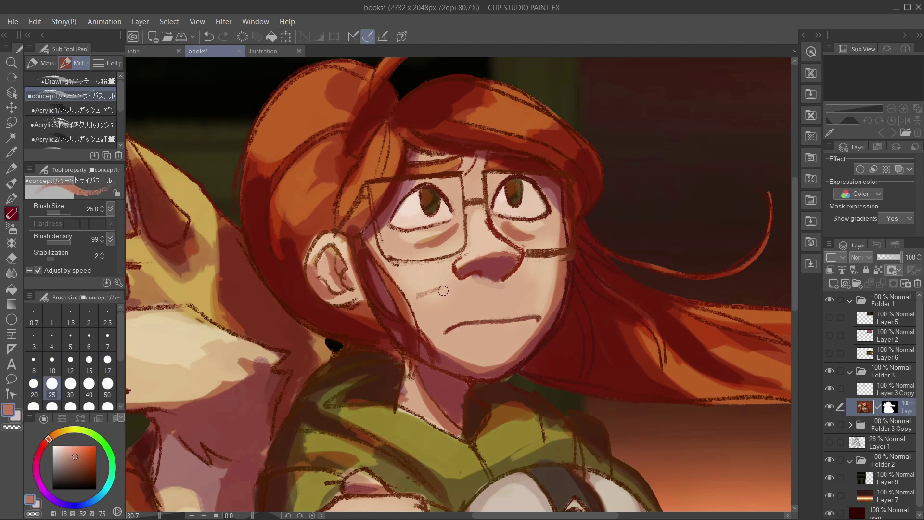
# Blend the skin below and beside the nose with sampled tones, alternating the Acrylic3 dry gouache and pastel brushes
pyautogui.press('b')
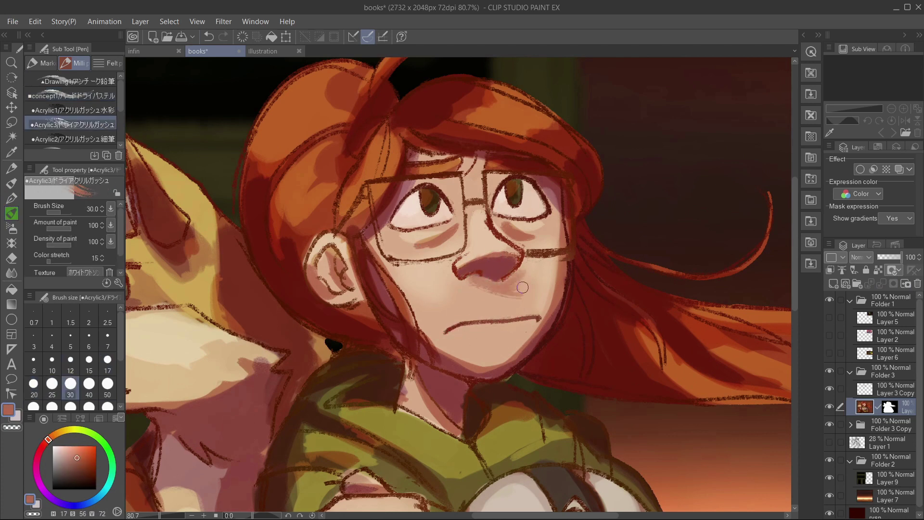
pyautogui.keyDown('alt'); pyautogui.click(522, 287); pyautogui.keyUp('alt')
pyautogui.press('b')
pyautogui.keyDown('alt'); pyautogui.click(476, 269); pyautogui.keyUp('alt')
pyautogui.keyDown('alt'); pyautogui.click(469, 252); pyautogui.keyUp('alt')
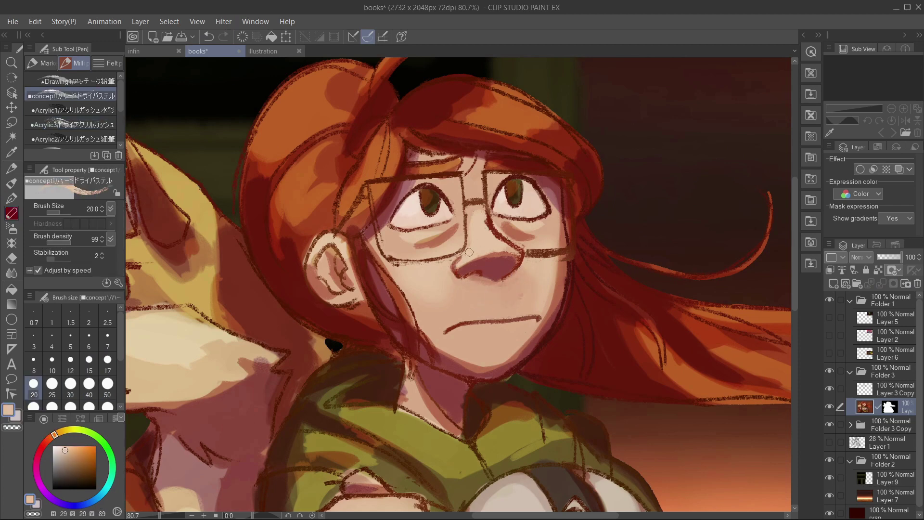
# Soften the outline along the nose bridge and tip with sampled skin and reddish tones at brush size 30
pyautogui.keyDown('alt'); pyautogui.click(505, 252); pyautogui.keyUp('alt')
pyautogui.press(']')
pyautogui.press(']')
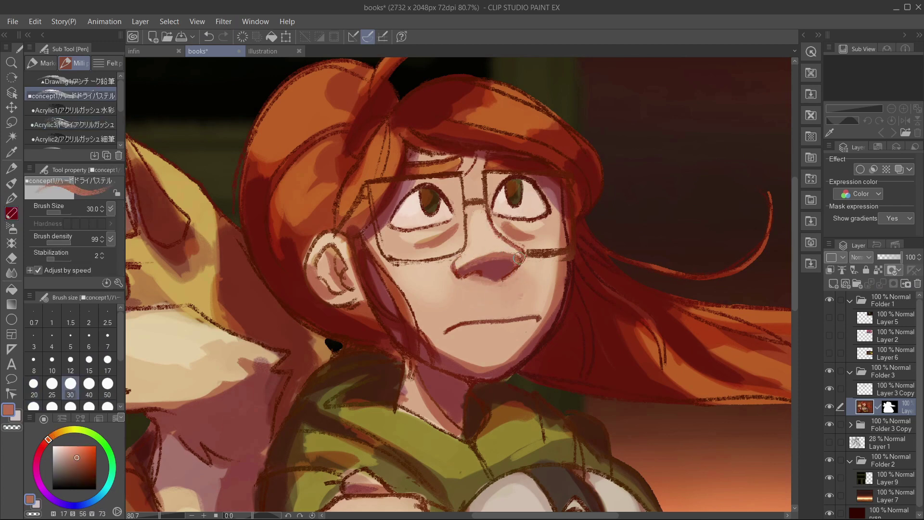
pyautogui.keyDown('alt'); pyautogui.click(487, 257); pyautogui.keyUp('alt')
pyautogui.press('b')
# Shade the skin between the girl's eyes with the Acrylic1 watercolor gouache brush, settling on size 25
pyautogui.keyDown('alt'); pyautogui.click(457, 178); pyautogui.keyUp('alt')
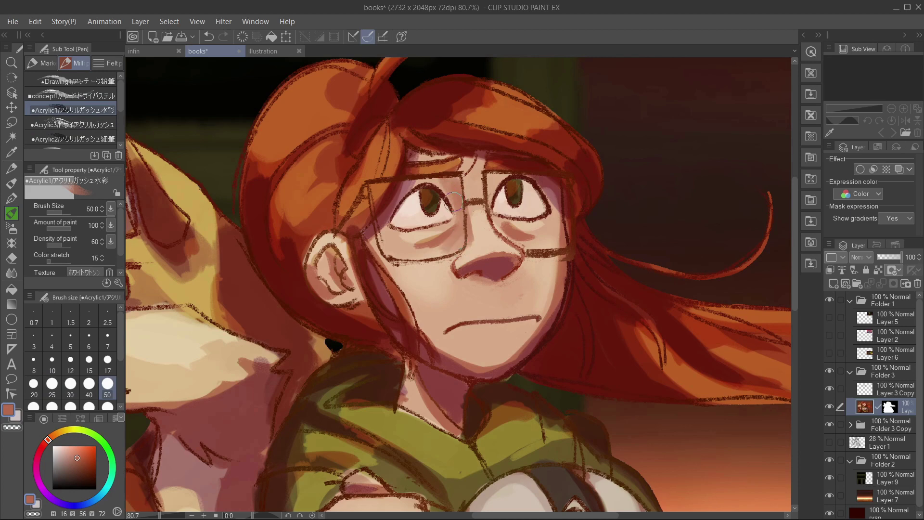
pyautogui.press('[')
pyautogui.press('[')
pyautogui.press('[')
pyautogui.press('[')
pyautogui.scroll(-2, 377, 234)
pyautogui.press(']')
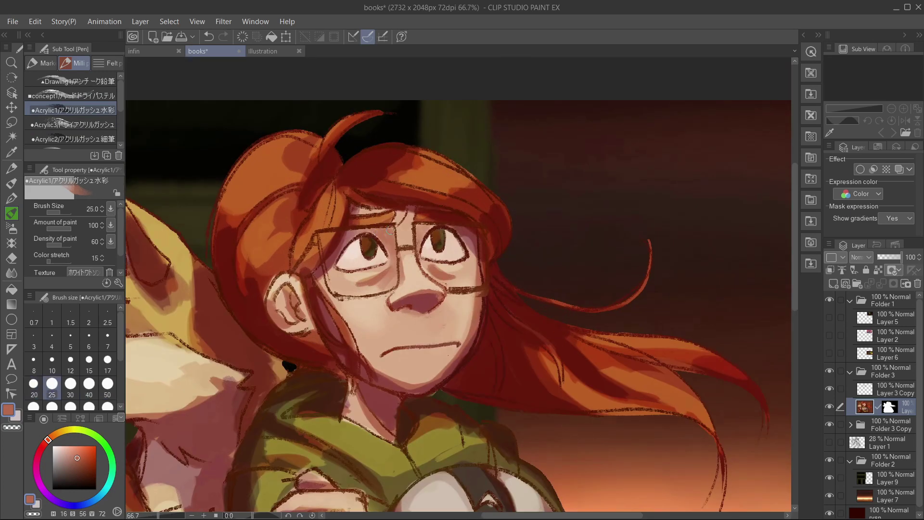
# Repaint the fringe's lower edge and the hair beside the face with sampled dark reds, using the concept1 pastel brush at size 25
pyautogui.keyDown('alt'); pyautogui.click(389, 231); pyautogui.keyUp('alt')
pyautogui.press('b')
pyautogui.keyDown('alt'); pyautogui.click(389, 200); pyautogui.keyUp('alt')
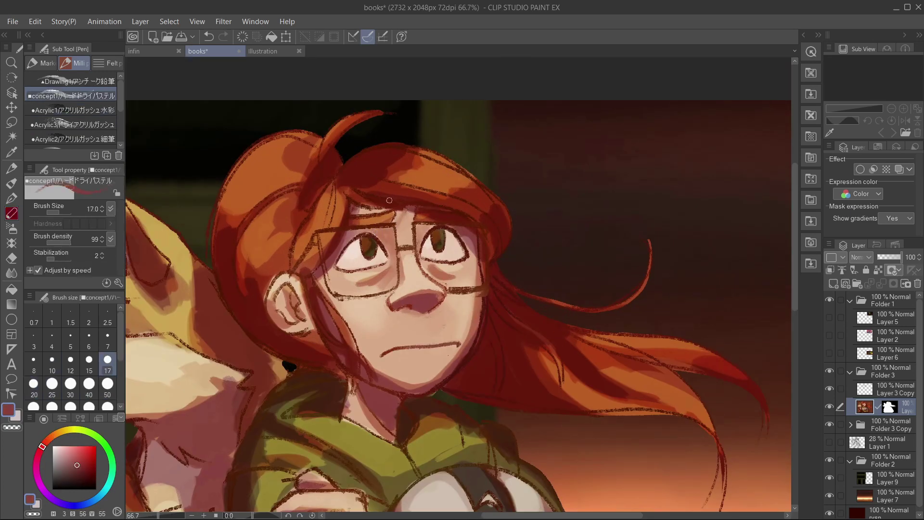
pyautogui.keyDown('alt'); pyautogui.click(452, 207); pyautogui.keyUp('alt')
pyautogui.press(']')
pyautogui.press(']')
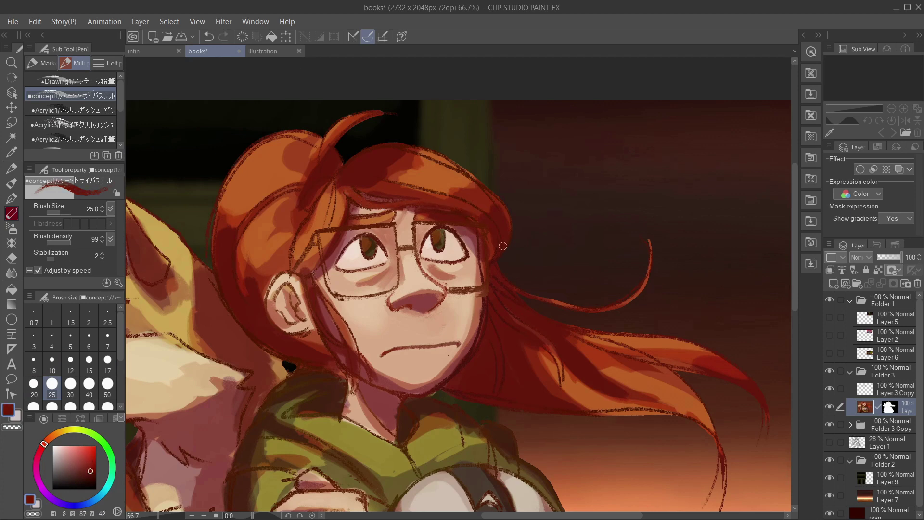
# Shade the skin around both eyes with sampled muted red and light skin tones, reducing the pastel brush to size 20
pyautogui.keyDown('alt'); pyautogui.click(441, 235); pyautogui.keyUp('alt')
pyautogui.keyDown('alt'); pyautogui.click(404, 275); pyautogui.keyUp('alt')
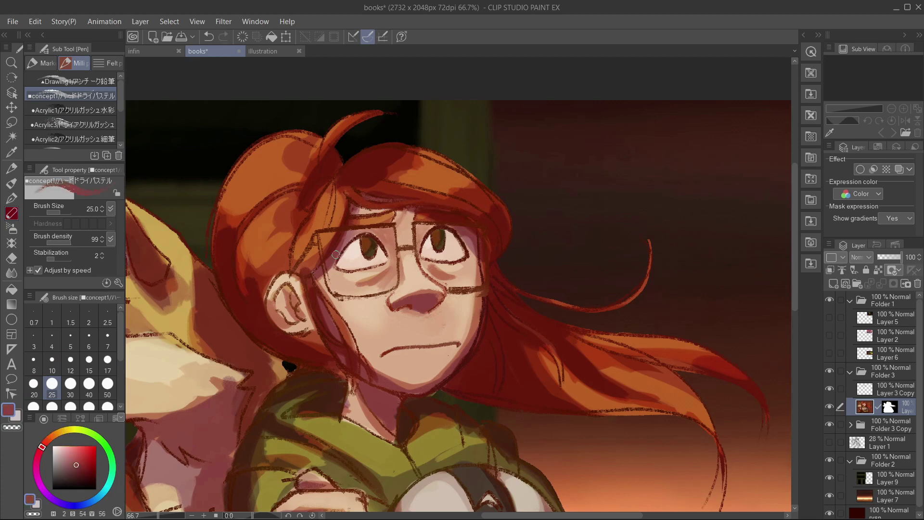
pyautogui.press(']')
pyautogui.press(']')
pyautogui.scroll(2, 441, 279)
pyautogui.press('[')
pyautogui.press('[')
pyautogui.press('[')
pyautogui.press('[')
pyautogui.press('[')
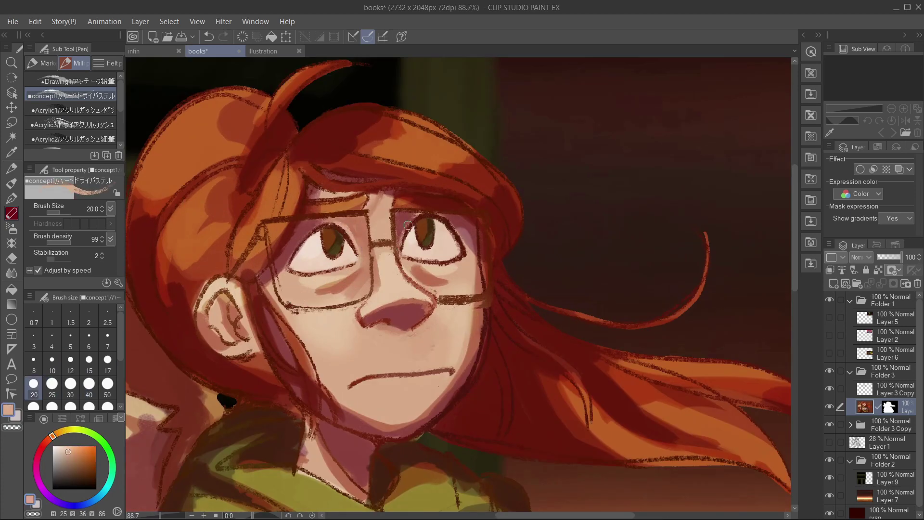
# Refine the lower lid lines and edges of both eyes with sampled reddish brown and skin tones at brush size 12
pyautogui.keyDown('alt'); pyautogui.click(298, 255); pyautogui.keyUp('alt')
pyautogui.press('i')
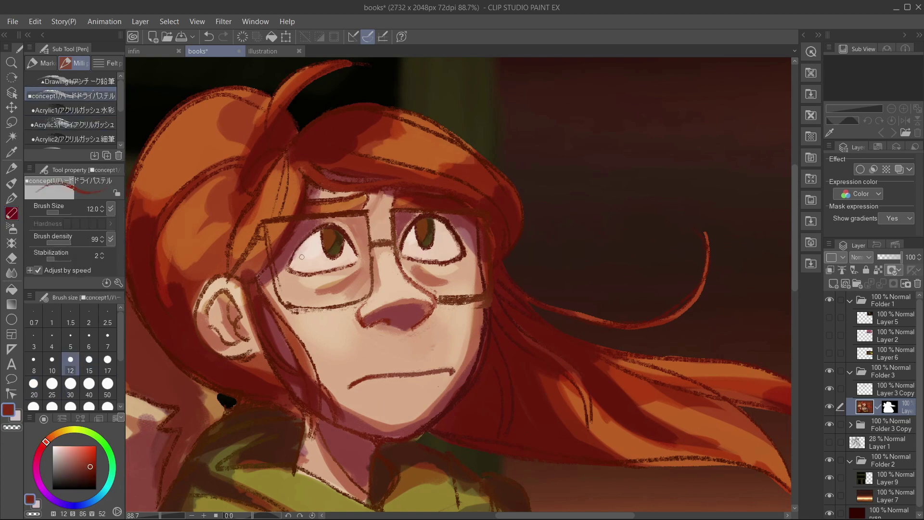
pyautogui.click(304, 246)
pyautogui.press('p')
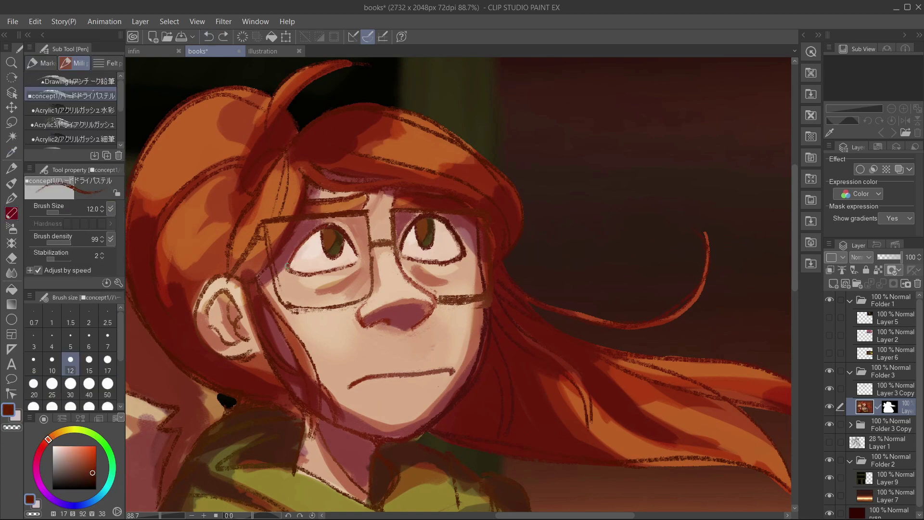
pyautogui.keyDown('alt'); pyautogui.click(309, 246); pyautogui.keyUp('alt')
pyautogui.keyDown('alt'); pyautogui.click(303, 272); pyautogui.keyUp('alt')
pyautogui.keyDown('alt'); pyautogui.click(356, 261); pyautogui.keyUp('alt')
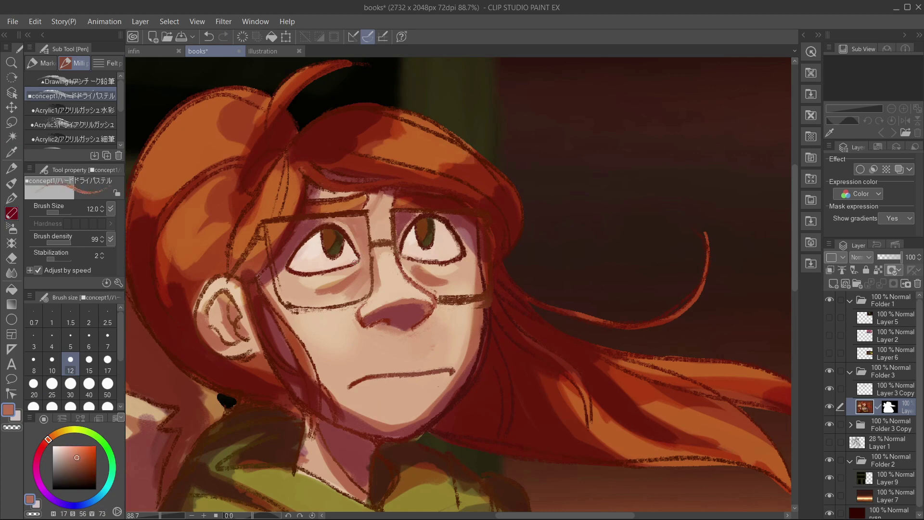
pyautogui.keyDown('alt'); pyautogui.click(421, 267); pyautogui.keyUp('alt')
pyautogui.keyDown('alt'); pyautogui.click(418, 260); pyautogui.keyUp('alt')
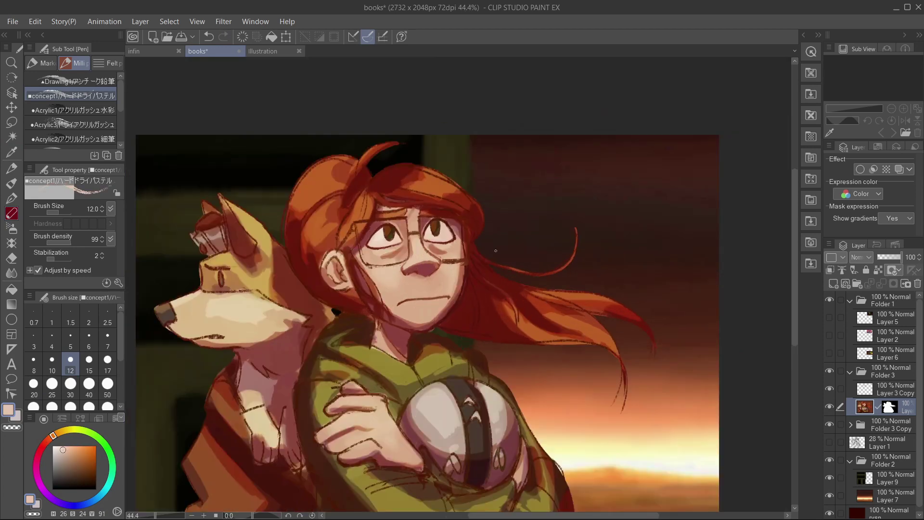
# Paint the skin around the right eye with sampled face tones, enlarging the pastel brush to size 30
pyautogui.press(']')
pyautogui.press(']')
pyautogui.keyDown('alt'); pyautogui.click(446, 257); pyautogui.keyUp('alt')
pyautogui.press(']')
pyautogui.press(']')
pyautogui.press(']')
pyautogui.keyDown('alt'); pyautogui.click(437, 216); pyautogui.keyUp('alt')
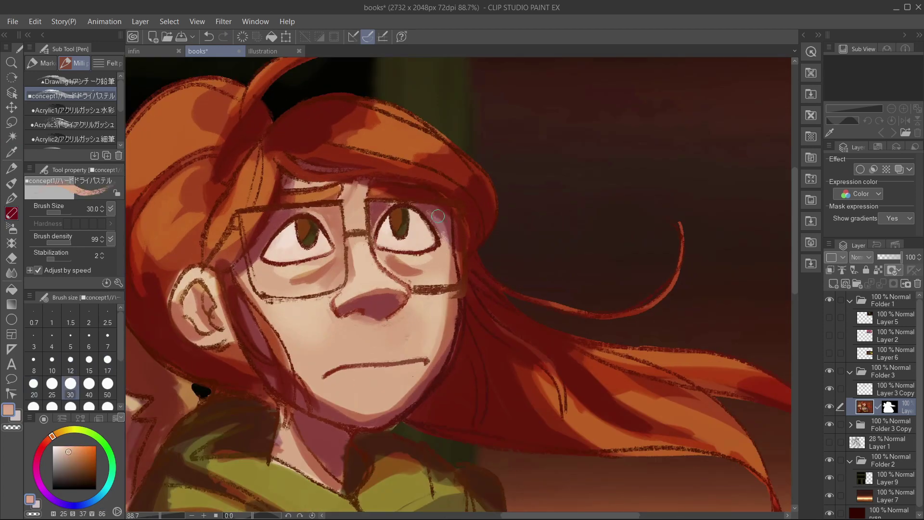
# Darken the irises and pupils with sampled dark brown at brush size 10, undoing a misplaced stroke
pyautogui.keyDown('alt'); pyautogui.click(429, 250); pyautogui.keyUp('alt')
pyautogui.press('[')
pyautogui.press('[')
pyautogui.press('[')
pyautogui.press('[')
pyautogui.press('[')
pyautogui.press('[')
pyautogui.keyDown('alt'); pyautogui.click(395, 245); pyautogui.keyUp('alt')
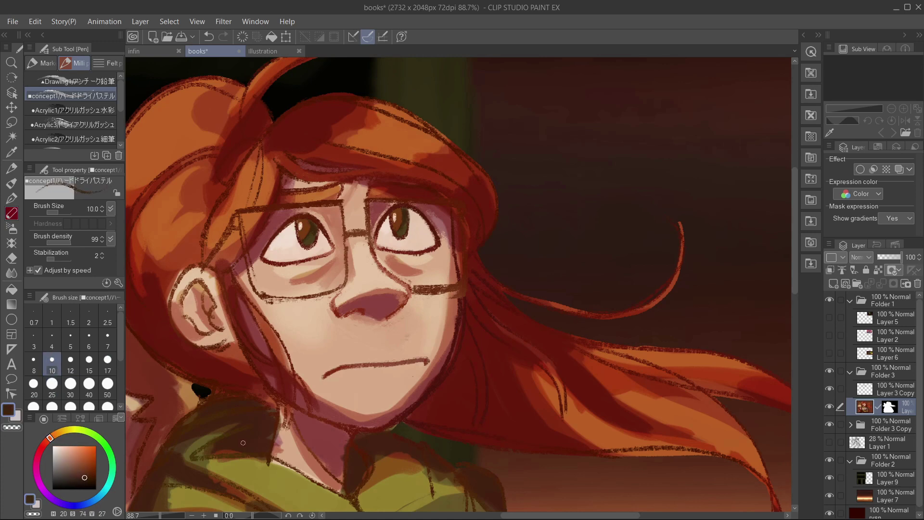
pyautogui.hotkey('ctrl', 'z')
pyautogui.scroll(-5, 400, 229)
pyautogui.scroll(5, 321, 261)
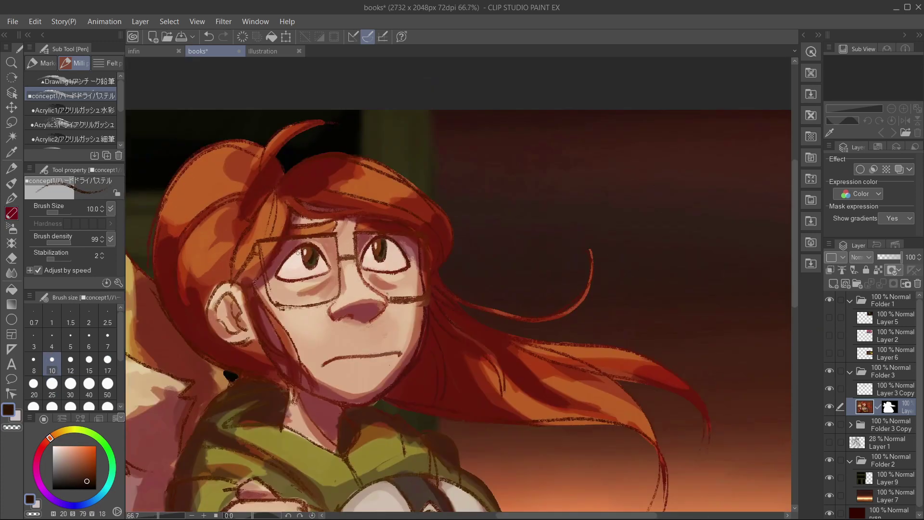
# Touch up the skin below the left eye with a sampled light skin tone at brush size 15
pyautogui.press(']')
pyautogui.press(']')
pyautogui.scroll(-5, 420, 256)
pyautogui.scroll(4, 318, 280)
pyautogui.keyDown('alt'); pyautogui.click(318, 280); pyautogui.keyUp('alt')
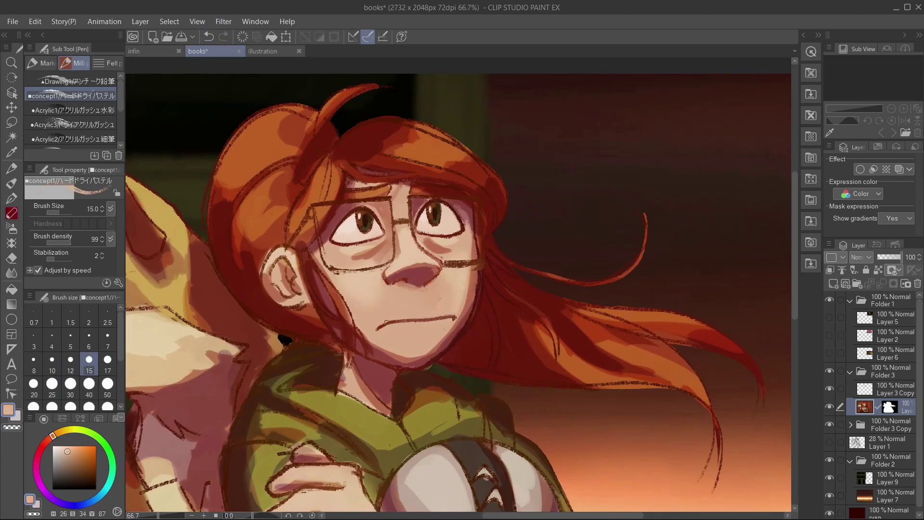
# Paint the hair strand hanging beside the cheek with orange-red, using the pastel brush at size 25
pyautogui.press(']')
pyautogui.press(']')
pyautogui.press(']')
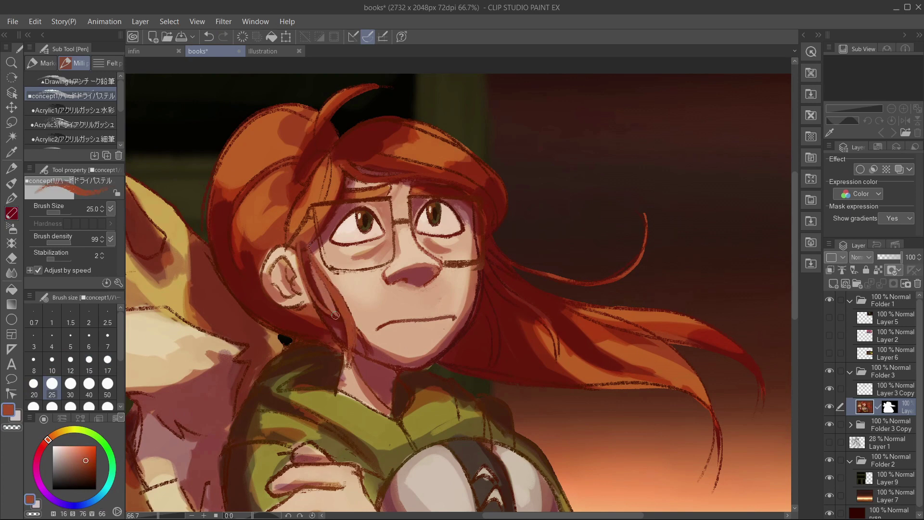
# Blend the skin under both eyes with sampled light tones, using the Acrylic1 watercolor gouache brush at sizes 30 to 60
pyautogui.press('b')
pyautogui.scroll(-2, 335, 255)
pyautogui.keyDown('alt'); pyautogui.click(433, 240); pyautogui.keyUp('alt')
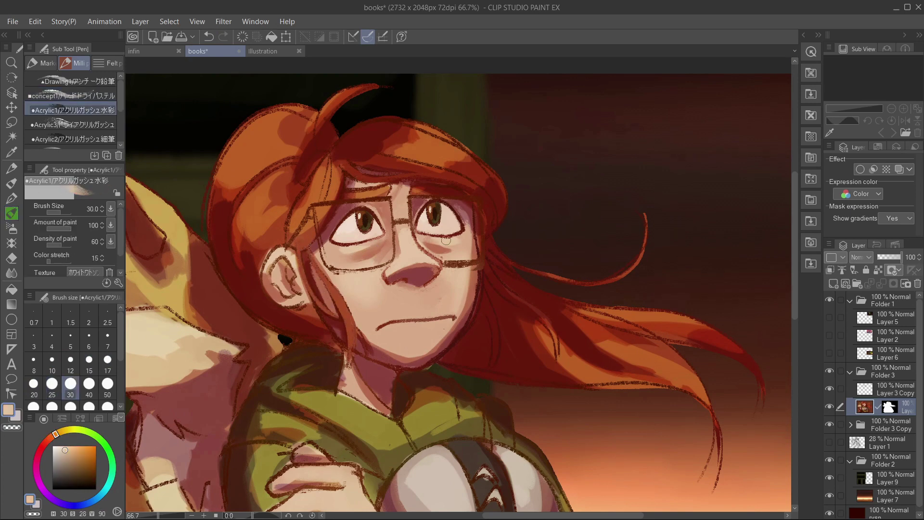
pyautogui.keyDown('alt'); pyautogui.click(356, 258); pyautogui.keyUp('alt')
pyautogui.press(']')
pyautogui.press(']')
pyautogui.press(']')
pyautogui.keyDown('alt'); pyautogui.click(370, 250); pyautogui.keyUp('alt')
pyautogui.scroll(-3, 446, 303)
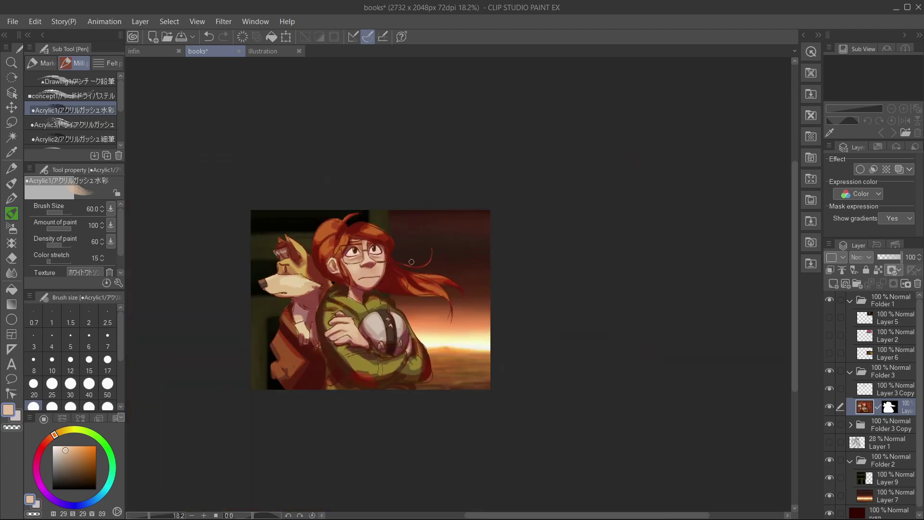
# Rework the fold under the left eye with sampled skin and reddish tones, using the pastel brush at sizes 40 and 15
pyautogui.scroll(4, 446, 302)
pyautogui.press('b')
pyautogui.press(']')
pyautogui.press(']')
pyautogui.keyDown('alt'); pyautogui.click(337, 240); pyautogui.keyUp('alt')
pyautogui.keyDown('alt'); pyautogui.click(334, 241); pyautogui.keyUp('alt')
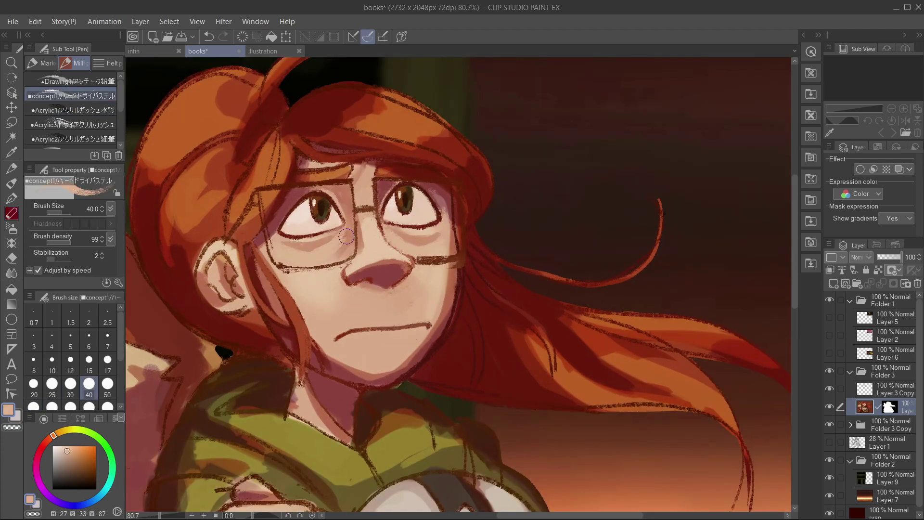
pyautogui.keyDown('alt'); pyautogui.click(344, 236); pyautogui.keyUp('alt')
pyautogui.keyDown('alt'); pyautogui.click(342, 236); pyautogui.keyUp('alt')
pyautogui.press('[')
pyautogui.press('[')
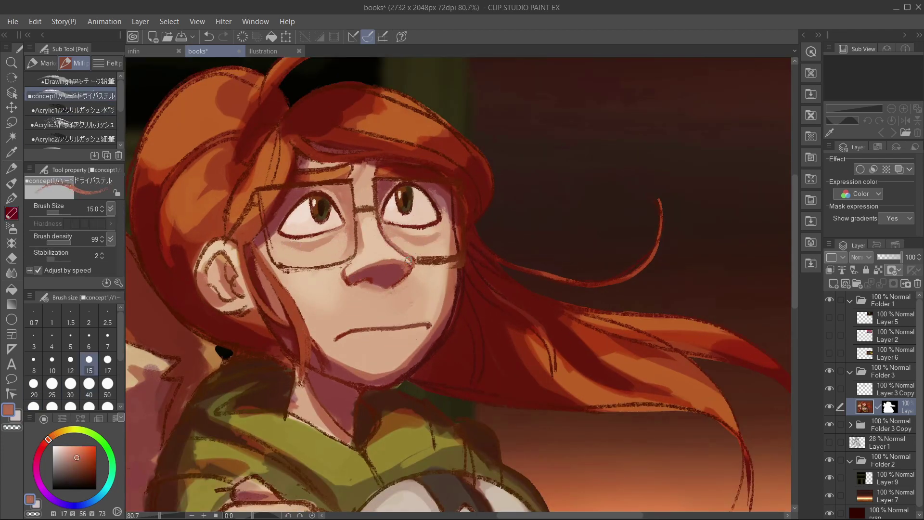
# Shade the forehead and brow area beneath the fringe with sampled muted reds and skin tones at brush size 25
pyautogui.scroll(-2, 390, 275)
pyautogui.scroll(1, 379, 206)
pyautogui.keyDown('alt'); pyautogui.click(379, 206); pyautogui.keyUp('alt')
pyautogui.keyDown('alt'); pyautogui.click(385, 207); pyautogui.keyUp('alt')
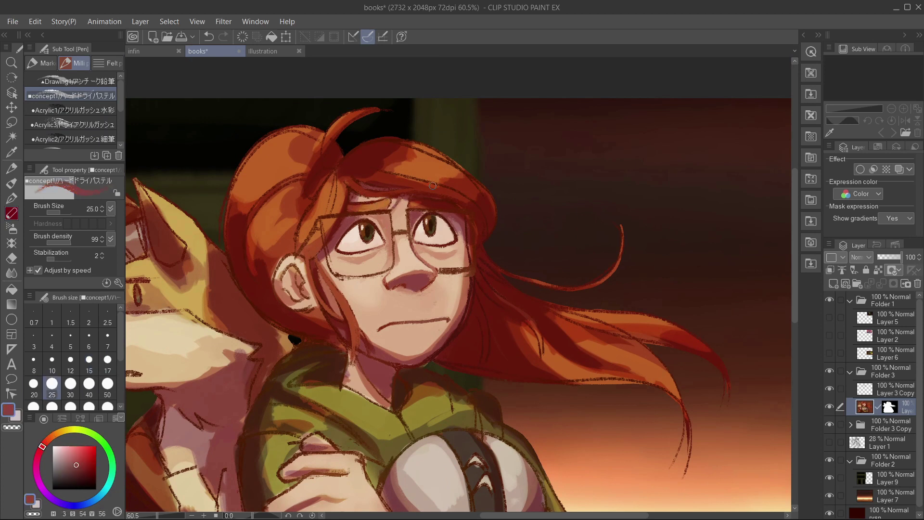
pyautogui.keyDown('alt'); pyautogui.click(394, 208); pyautogui.keyUp('alt')
pyautogui.keyDown('alt'); pyautogui.click(404, 209); pyautogui.keyUp('alt')
# Refine the mouth line with sampled skin and muted red tones, using the pastel brush at size 15
pyautogui.press('[')
pyautogui.press('[')
pyautogui.press('[')
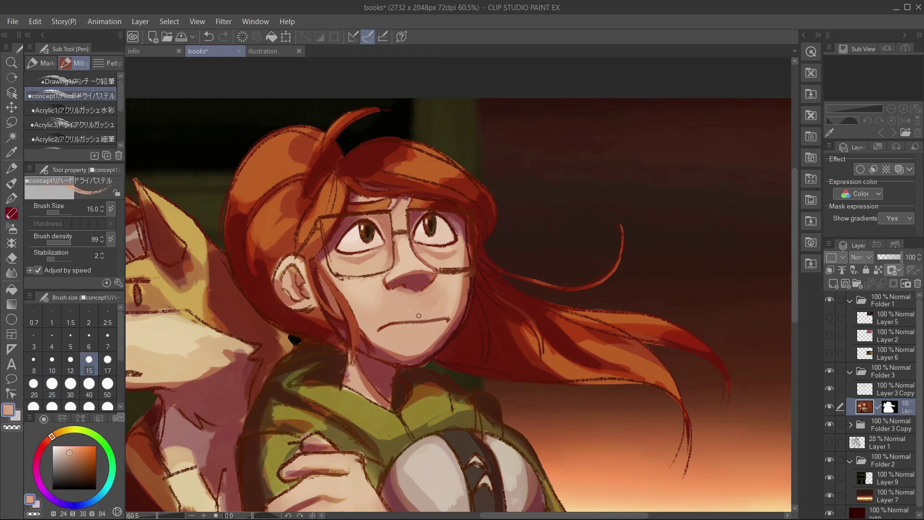
pyautogui.keyDown('alt'); pyautogui.click(394, 288); pyautogui.keyUp('alt')
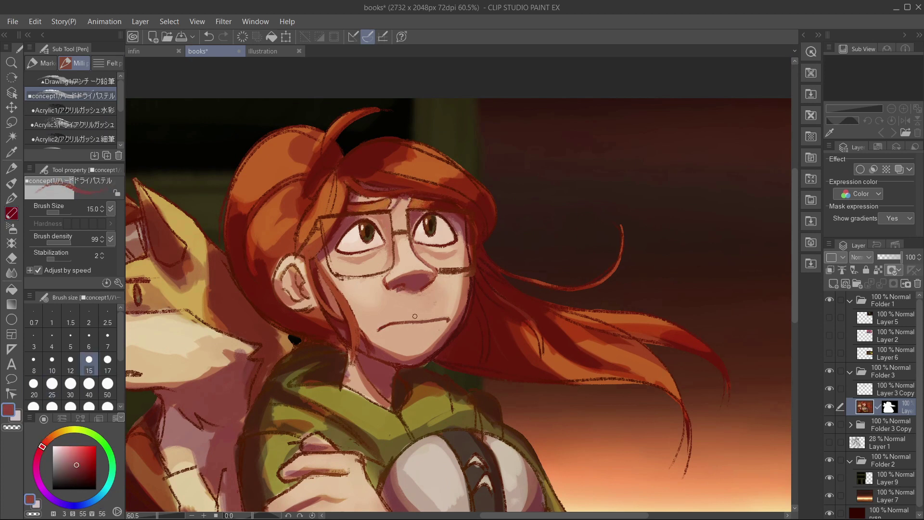
# Add an orange strand along the fringe's outer edge and reinforce the eyebrow lines with sampled dark brown at brush size 15
pyautogui.keyDown('alt'); pyautogui.click(531, 314); pyautogui.keyUp('alt')
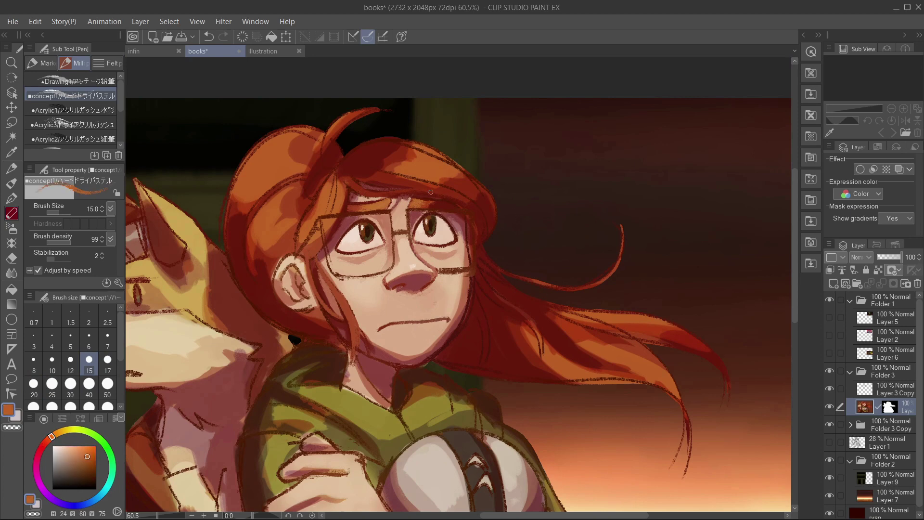
pyautogui.moveTo(480, 208); pyautogui.dragTo(473, 221)
pyautogui.keyDown('alt'); pyautogui.click(366, 245); pyautogui.keyUp('alt')
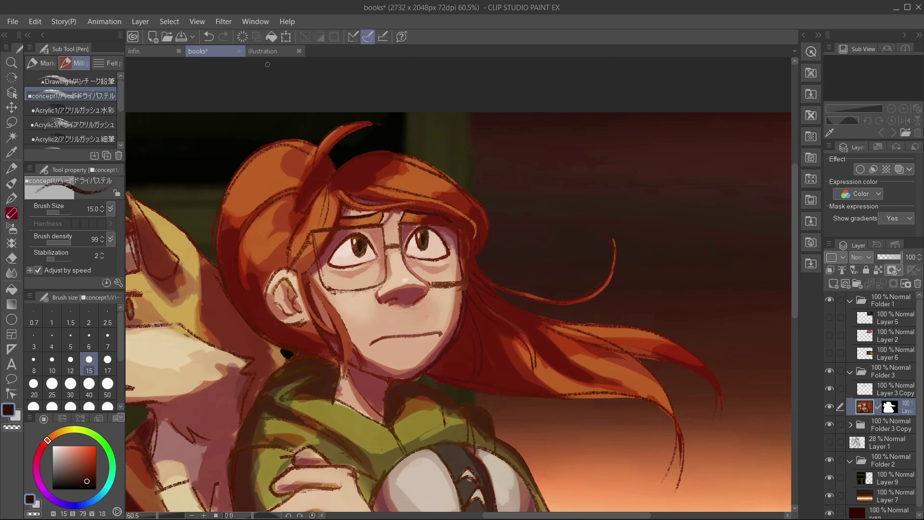
pyautogui.scroll(3, 405, 207)
pyautogui.keyDown('alt'); pyautogui.click(301, 199); pyautogui.keyUp('alt')
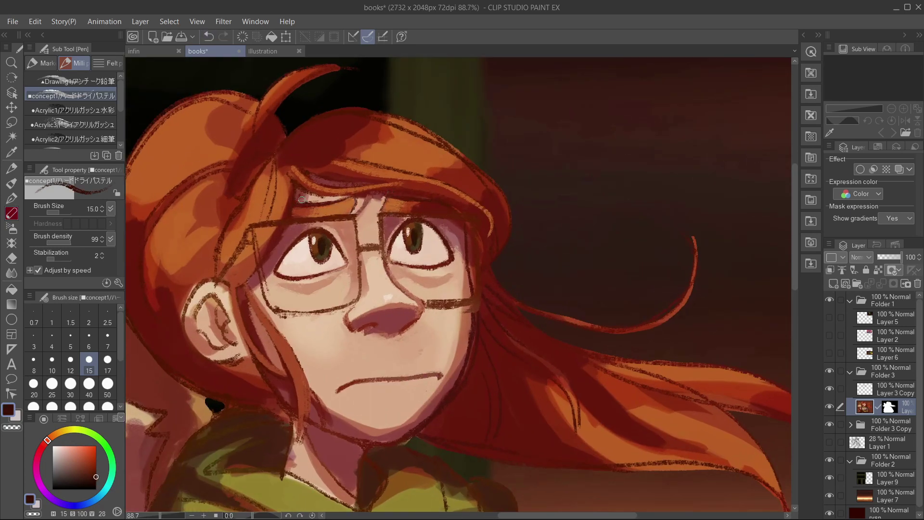
pyautogui.keyDown('alt'); pyautogui.click(428, 197); pyautogui.keyUp('alt')
pyautogui.scroll(-4, 417, 296)
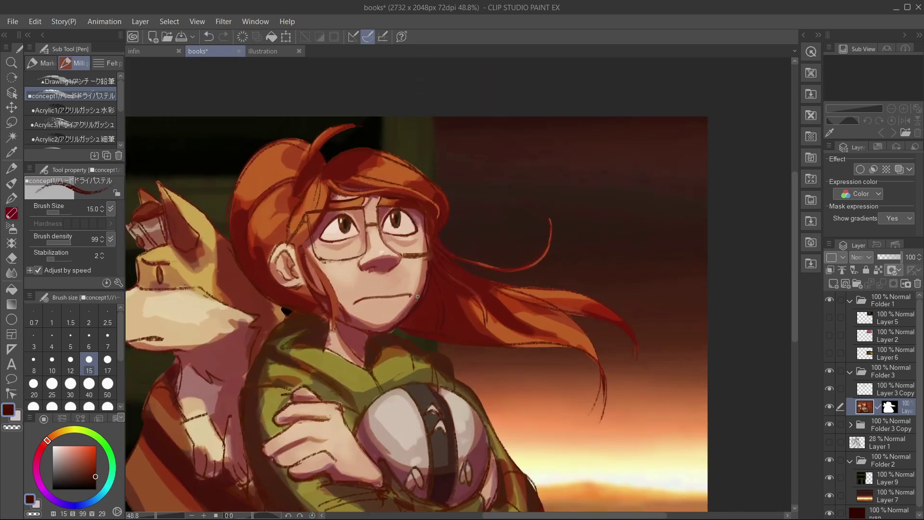
# Blend the shading across the cheek, chin and jaw with sampled skin tones, using the Acrylic3 dry gouache brush at size 60
pyautogui.press('b')
pyautogui.keyDown('alt'); pyautogui.click(327, 272); pyautogui.keyUp('alt')
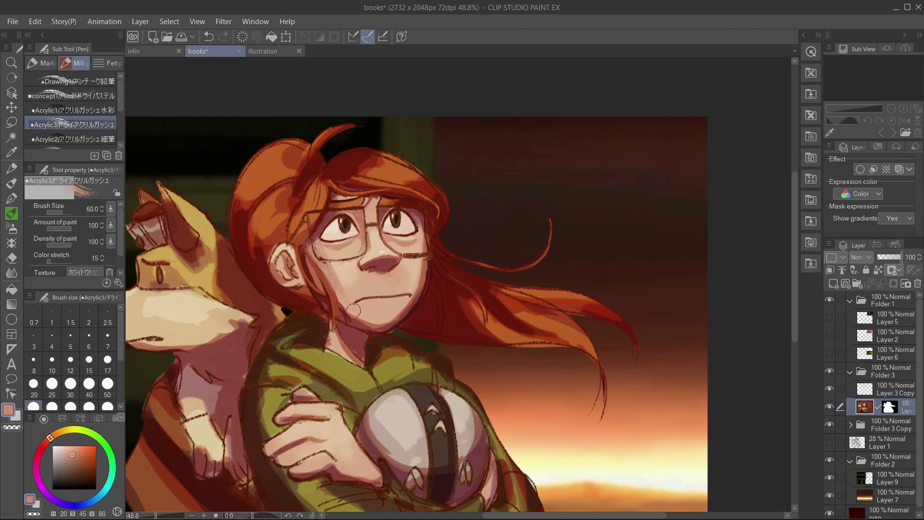
pyautogui.press('[')
pyautogui.press('[')
pyautogui.keyDown('alt'); pyautogui.click(420, 273); pyautogui.keyUp('alt')
pyautogui.press(']')
pyautogui.press(']')
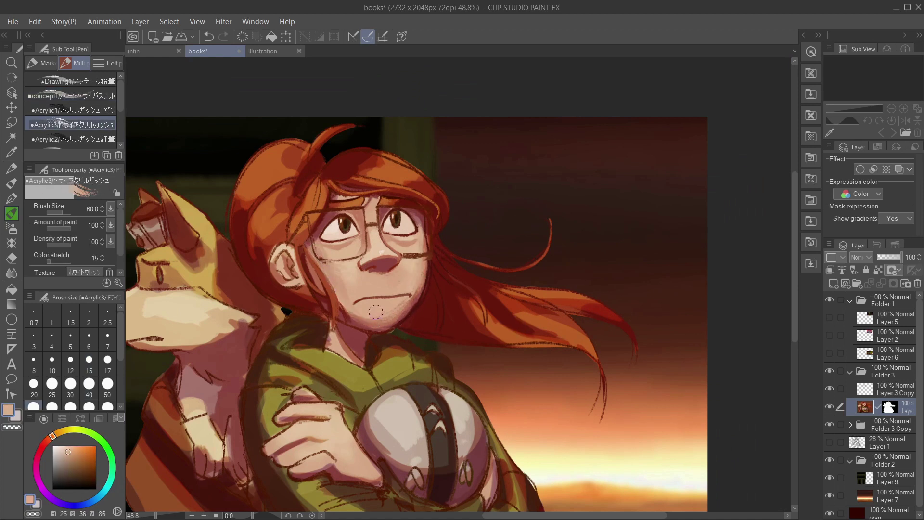
pyautogui.moveTo(389, 311); pyautogui.dragTo(423, 306)
pyautogui.keyDown('alt'); pyautogui.click(426, 278); pyautogui.keyUp('alt')
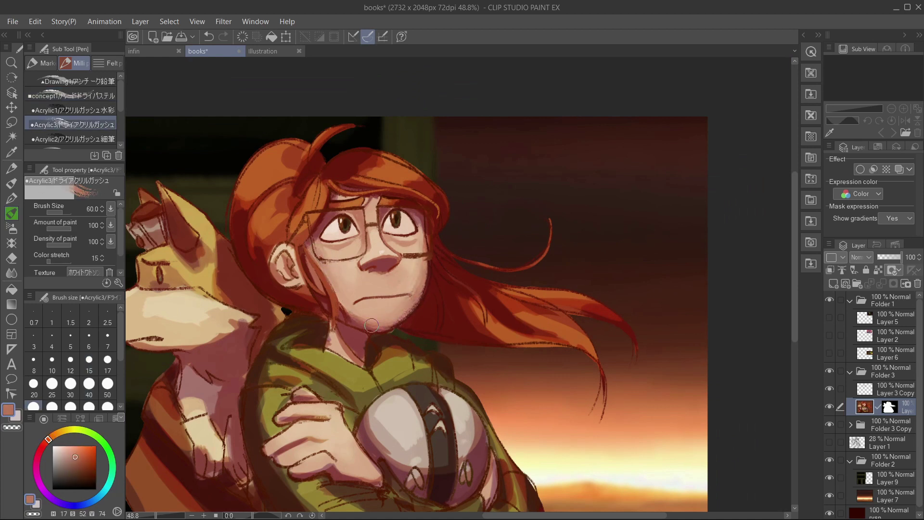
# Clean up the jaw and hair edge with sampled skin and dark red tones, using the concept1 pastel brush at size 20
pyautogui.press('[')
pyautogui.press('[')
pyautogui.press(',')
pyautogui.press(',')
pyautogui.keyDown('alt'); pyautogui.click(426, 273); pyautogui.keyUp('alt')
pyautogui.press('[')
pyautogui.press('[')
pyautogui.press('[')
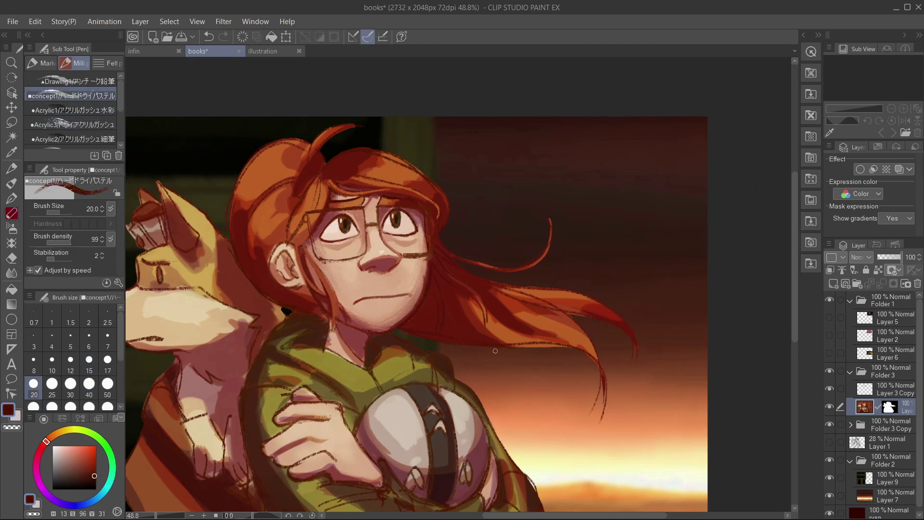
# Soften the jaw and cheek outline with sampled skin and muted red tones, using the Acrylic3 dry gouache brush at sizes 20 and 25
pyautogui.scroll(2, 495, 350)
pyautogui.click(115, 125)
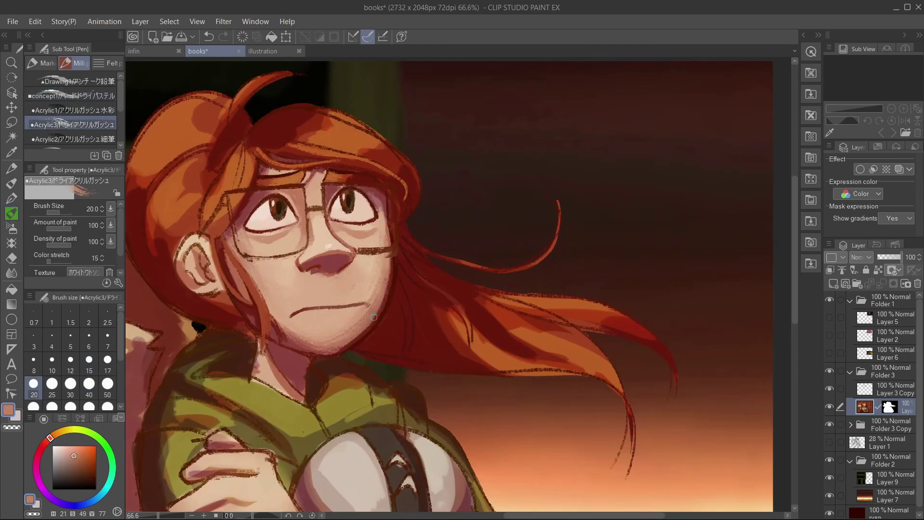
pyautogui.keyDown('alt'); pyautogui.click(339, 247); pyautogui.keyUp('alt')
pyautogui.keyDown('alt'); pyautogui.click(383, 310); pyautogui.keyUp('alt')
pyautogui.press(']')
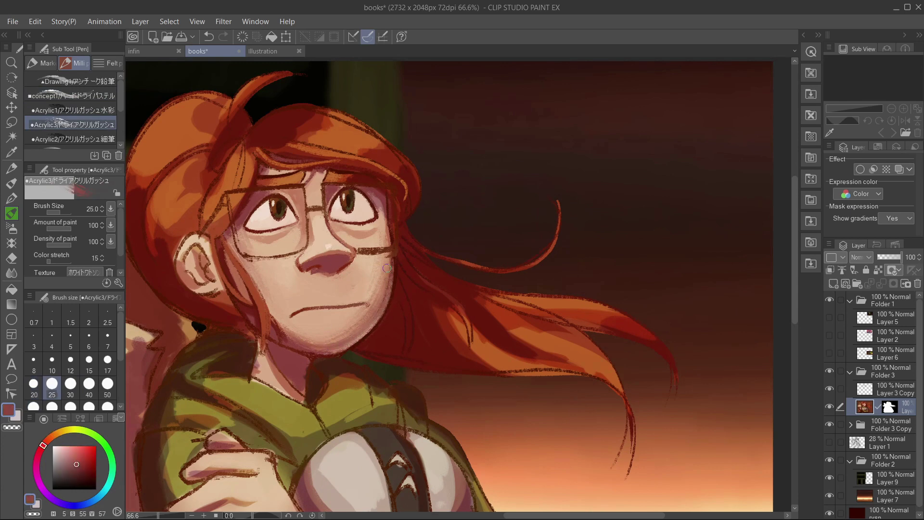
pyautogui.scroll(-4, 387, 267)
pyautogui.scroll(4, 424, 310)
pyautogui.keyDown('alt'); pyautogui.click(423, 309); pyautogui.keyUp('alt')
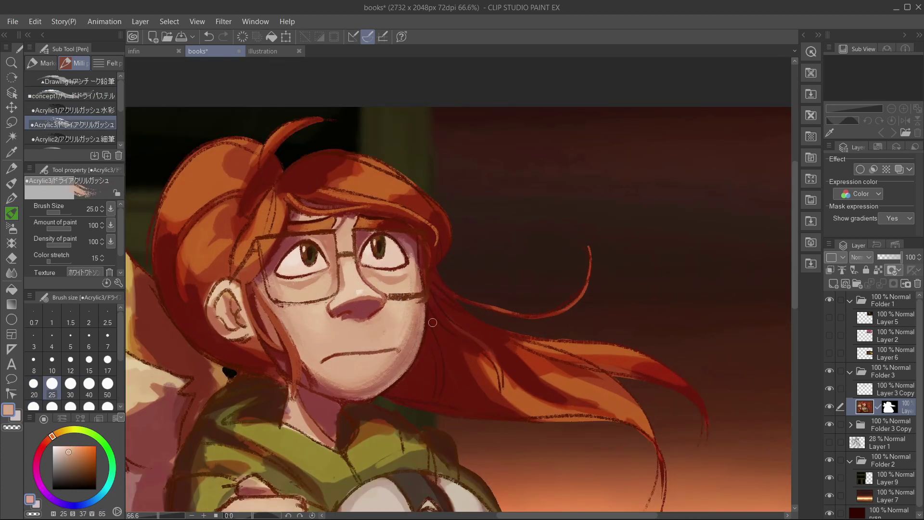
# Add soft reddish shading to the right cheek with sampled tones, enlarging the Acrylic3 brush to size 60
pyautogui.scroll(-2, 432, 322)
pyautogui.press(']')
pyautogui.press(']')
pyautogui.press(']')
pyautogui.press(']')
pyautogui.keyDown('alt'); pyautogui.click(397, 288); pyautogui.keyUp('alt')
pyautogui.keyDown('alt'); pyautogui.click(431, 307); pyautogui.keyUp('alt')
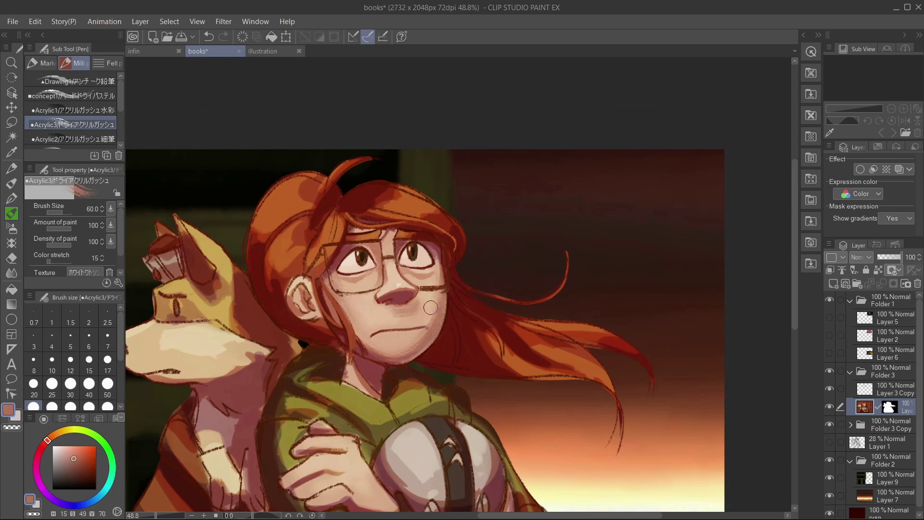
# Smooth the cheek beside the nose with a sampled light skin tone, switching to the Acrylic1 watercolor gouache brush at size 60
pyautogui.scroll(1, 478, 289)
pyautogui.keyDown('alt'); pyautogui.click(413, 306); pyautogui.keyUp('alt')
pyautogui.press('[')
pyautogui.press('[')
pyautogui.press('[')
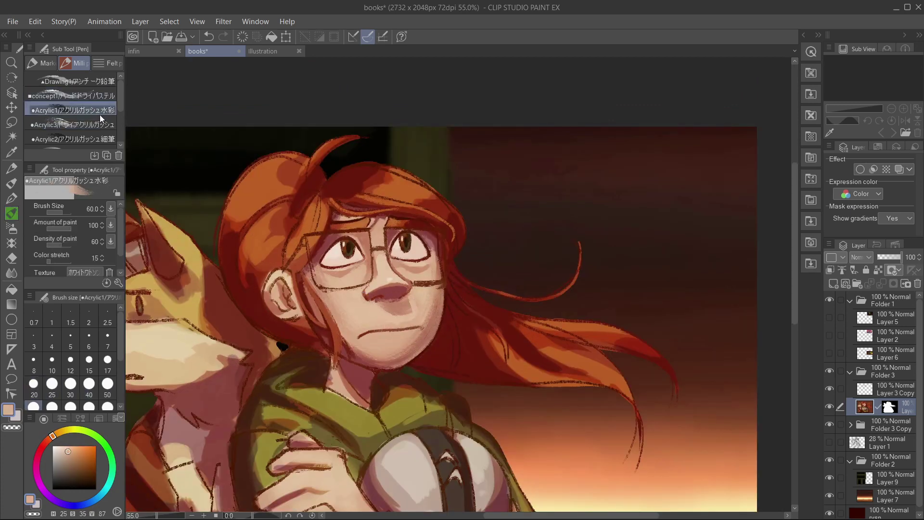
# Shade the skin just below the nose with its sampled shadow red, using the Acrylic3 dry gouache brush at size 17
pyautogui.keyDown('alt'); pyautogui.click(396, 298); pyautogui.keyUp('alt')
pyautogui.press('[')
pyautogui.press('[')
pyautogui.press('[')
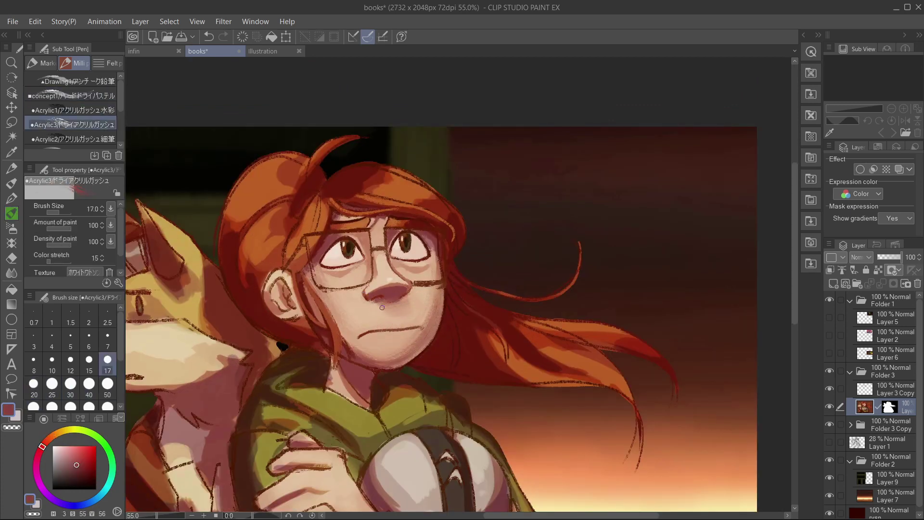
# Paint a short crease below the mouth's right corner in muted red, using the concept1 pastel brush at size 25
pyautogui.scroll(-3, 382, 307)
pyautogui.scroll(4, 382, 307)
pyautogui.press('p')
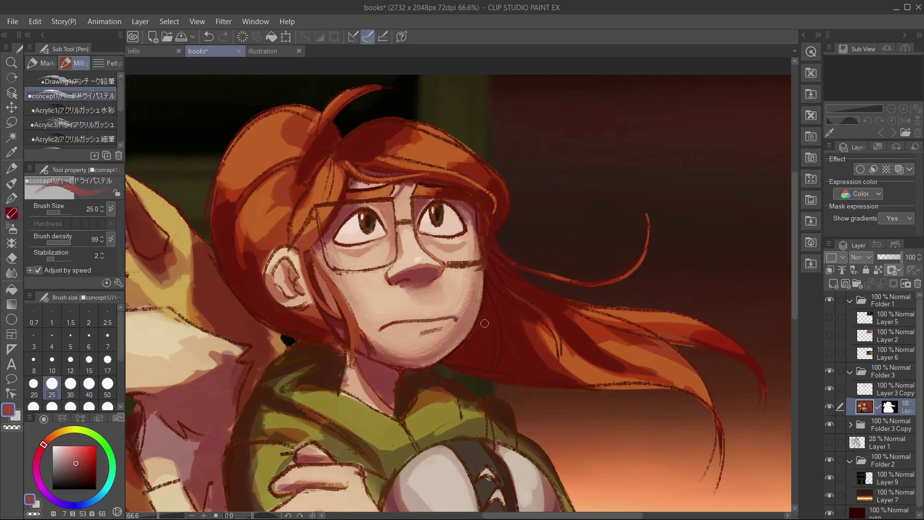
# Paint out the short crease below the mouth's right corner with a sampled light skin tone, using the concept1 pastel brush at size 25
pyautogui.keyDown('alt'); pyautogui.click(433, 334); pyautogui.keyUp('alt')
pyautogui.scroll(-5, 258, 162)
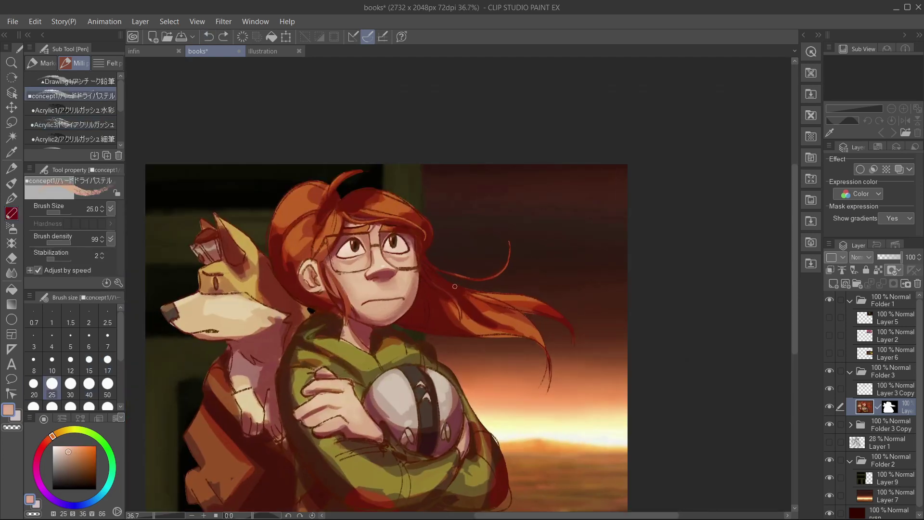
pyautogui.scroll(5, 454, 286)
# Retouch the skin below the right eye with sampled skin tones, reducing the concept1 brush to size 17
pyautogui.keyDown('alt'); pyautogui.click(436, 260); pyautogui.keyUp('alt')
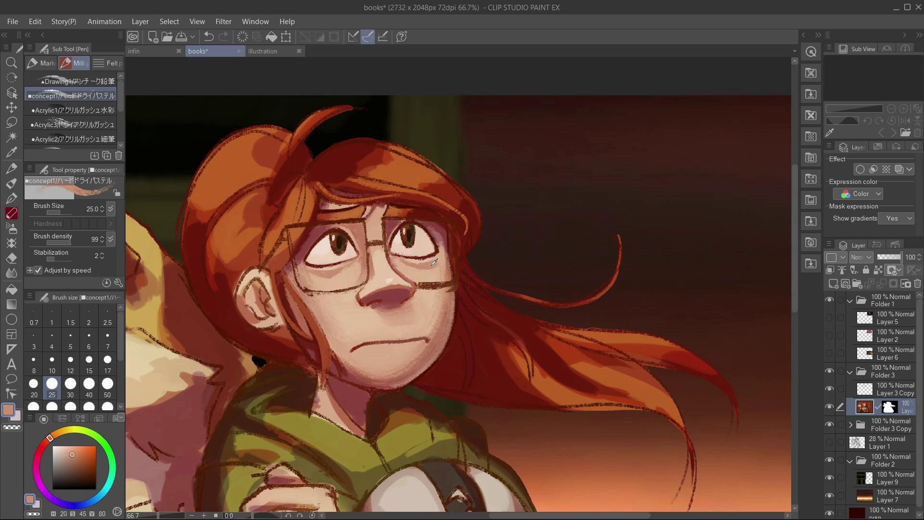
pyautogui.press('[')
pyautogui.press('[')
pyautogui.keyDown('alt'); pyautogui.click(423, 268); pyautogui.keyUp('alt')
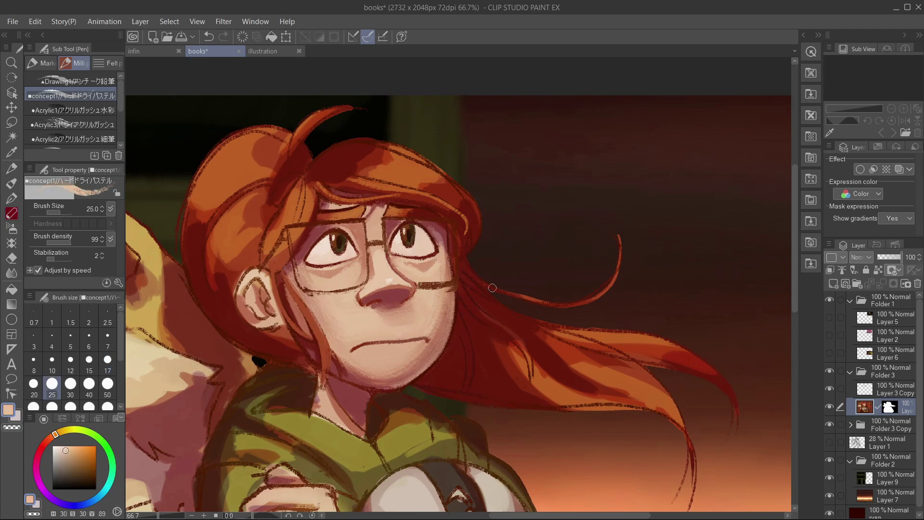
pyautogui.scroll(-4, 424, 268)
pyautogui.scroll(4, 524, 337)
pyautogui.scroll(-2, 524, 338)
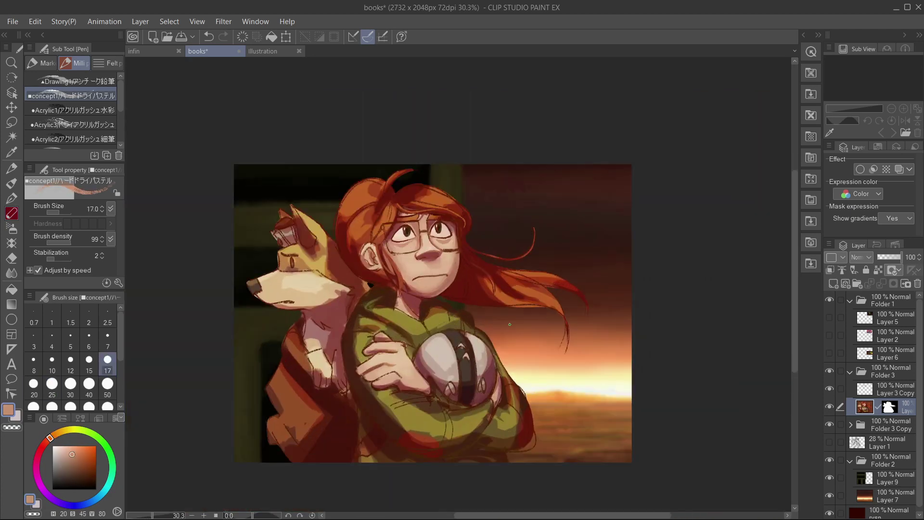
# Select the glasses line layer, Layer 3 Copy, and darken its lines to near black
pyautogui.click(829, 389)
pyautogui.click(829, 389)
pyautogui.click(876, 387)
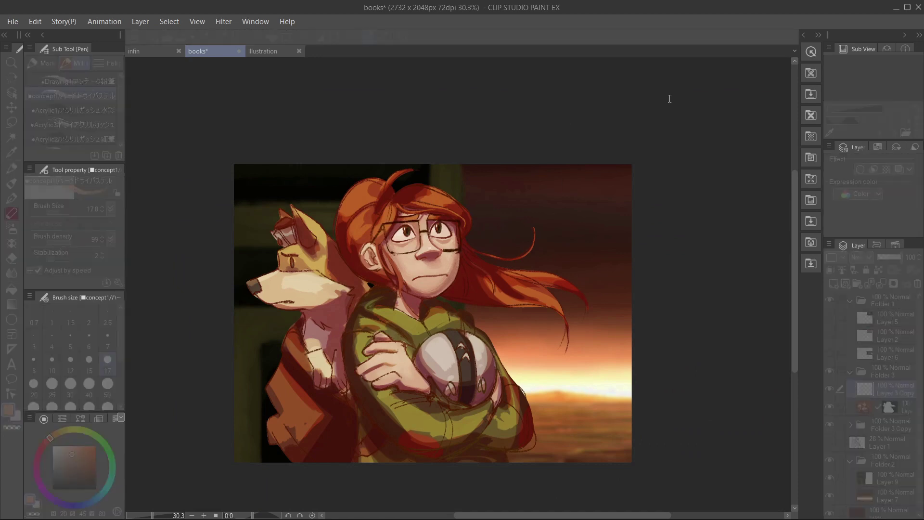
# Thicken the glasses' rims, bridge and side arm in sampled near-black brown with the concept1 brush at size 17
pyautogui.scroll(3, 441, 245)
pyautogui.keyDown('alt'); pyautogui.click(464, 227); pyautogui.keyUp('alt')
pyautogui.moveTo(328, 265); pyautogui.dragTo(378, 260)
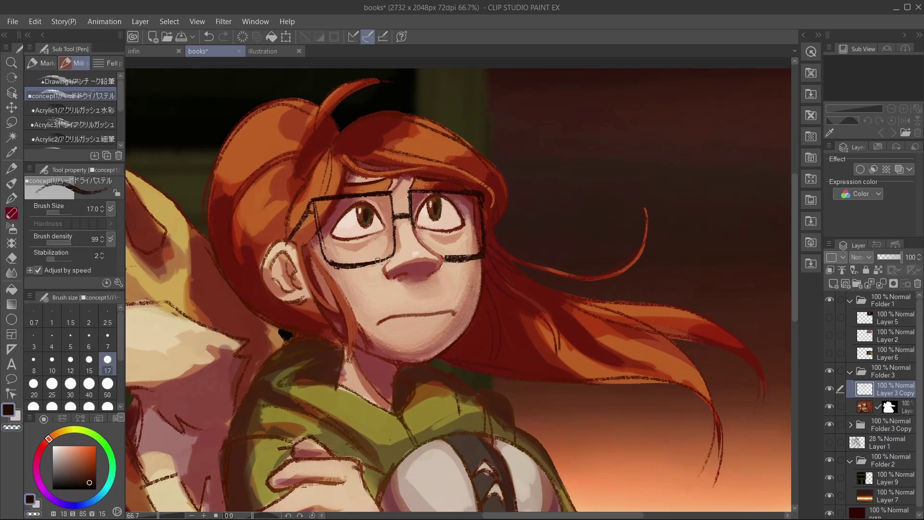
pyautogui.moveTo(482, 247); pyautogui.dragTo(481, 215)
pyautogui.keyDown('alt'); pyautogui.click(478, 201); pyautogui.keyUp('alt')
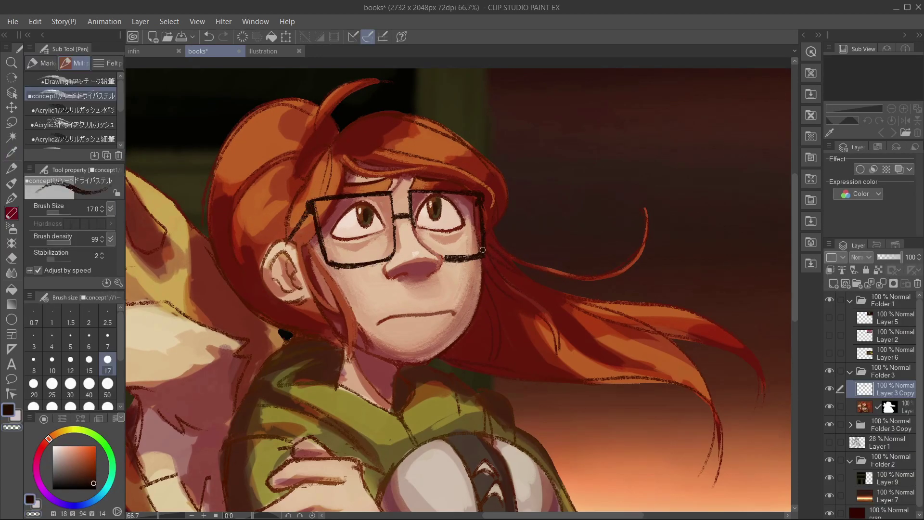
pyautogui.moveTo(392, 218); pyautogui.dragTo(410, 226)
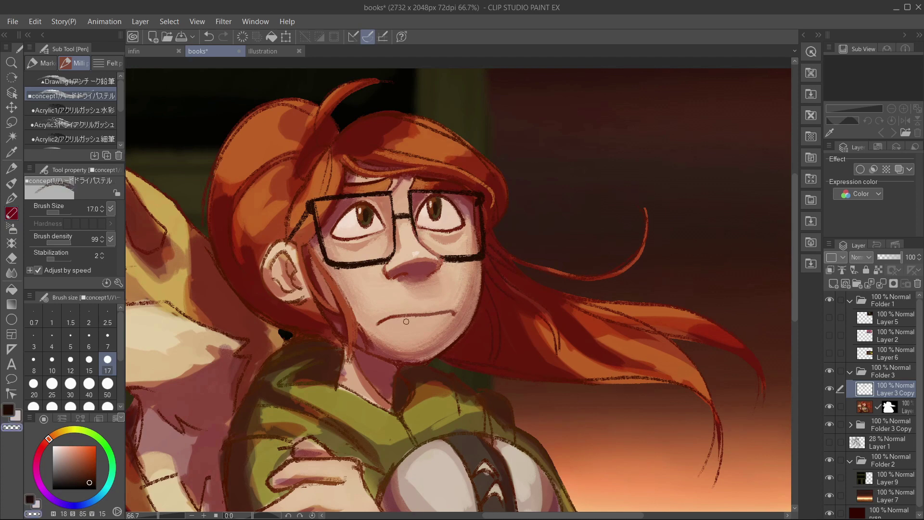
pyautogui.scroll(1, 340, 273)
pyautogui.moveTo(288, 236); pyautogui.dragTo(308, 210)
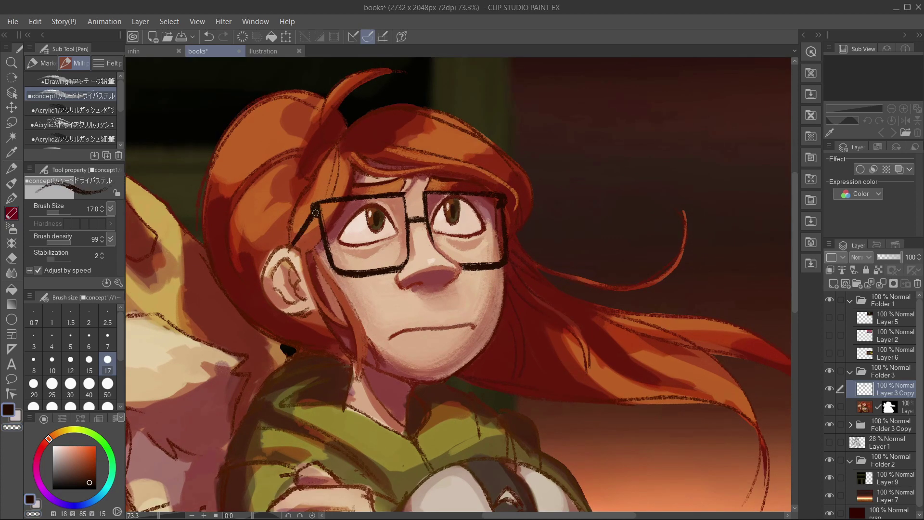
# Try recoloring the glasses frame green
pyautogui.keyDown('alt'); pyautogui.click(459, 253); pyautogui.keyUp('alt')
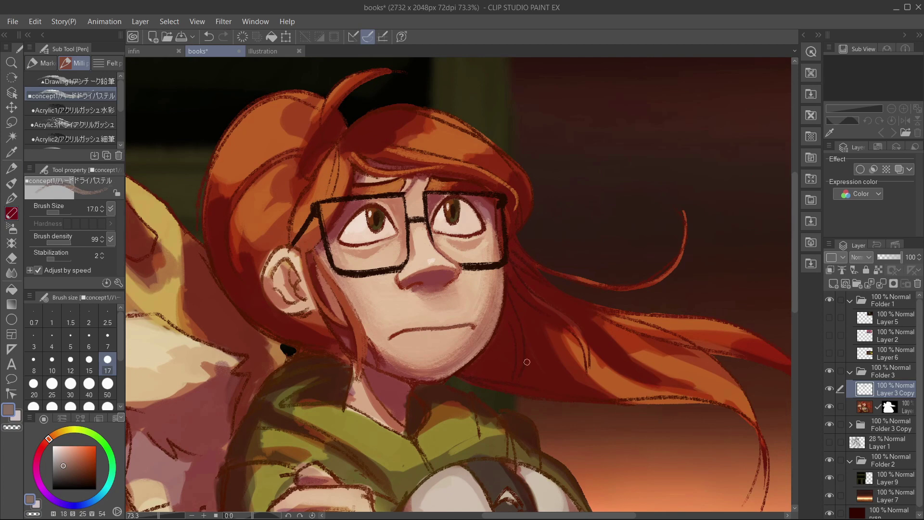
pyautogui.scroll(-2, 459, 253)
pyautogui.scroll(1, 459, 253)
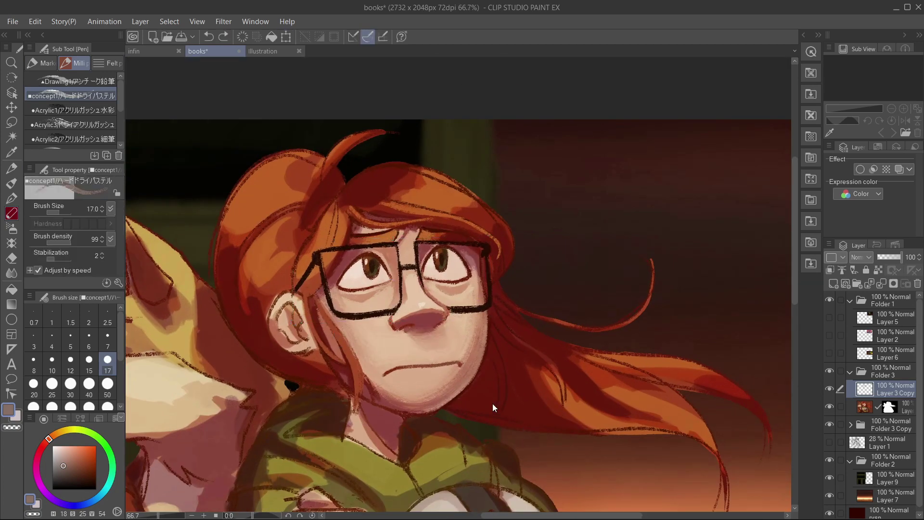
pyautogui.keyDown('alt'); pyautogui.click(447, 307); pyautogui.keyUp('alt')
pyautogui.scroll(-2, 447, 308)
pyautogui.scroll(2, 453, 302)
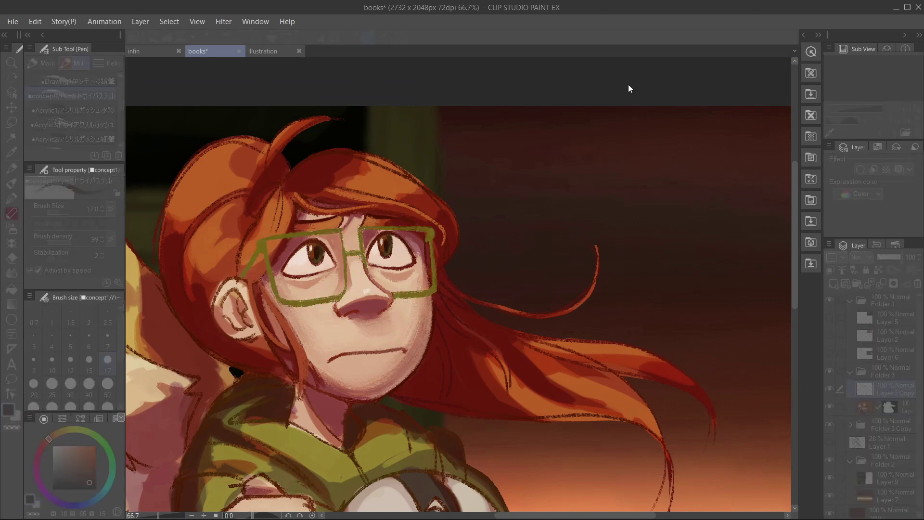
pyautogui.scroll(-4, 509, 276)
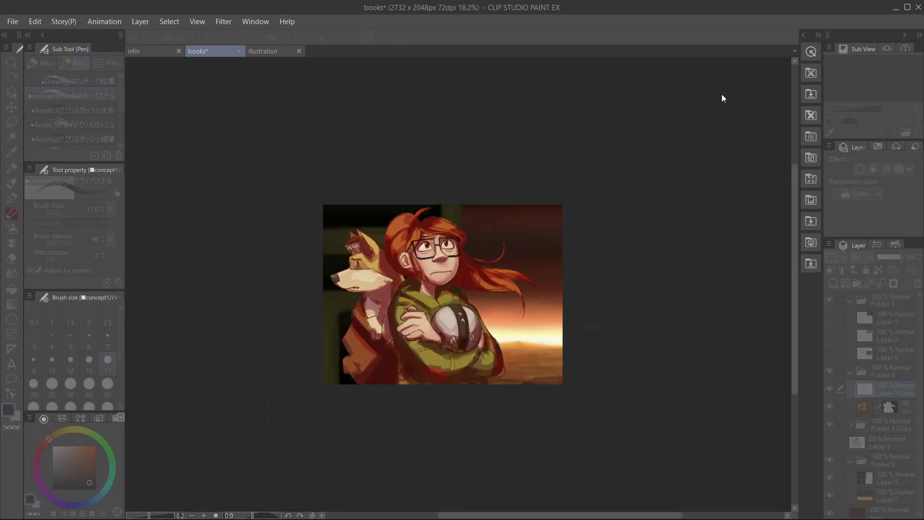
pyautogui.scroll(5, 530, 232)
# Try olive highlights along the glasses frame on a new Layer 3 with the concept1 brush at size 12, lowering the layer's opacity to 66%
pyautogui.click(830, 270)
pyautogui.keyDown('alt'); pyautogui.click(339, 243); pyautogui.keyUp('alt')
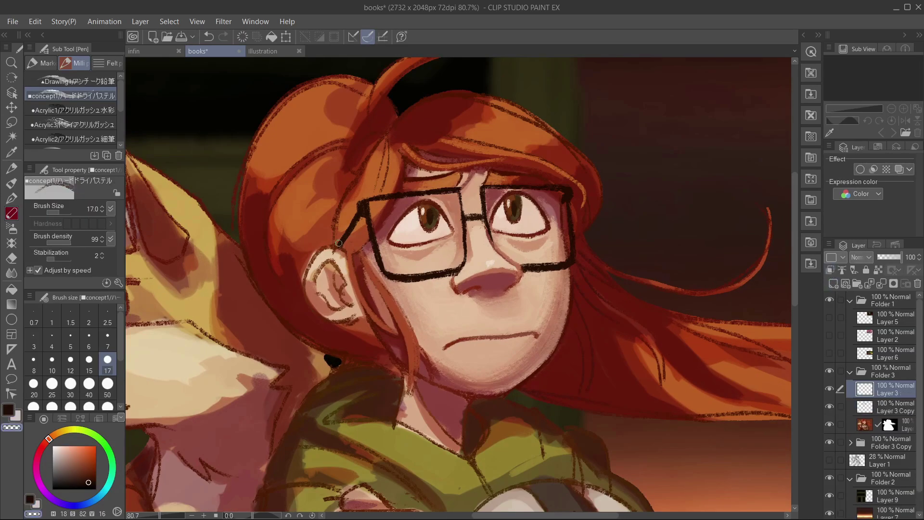
pyautogui.keyDown('alt'); pyautogui.click(339, 245); pyautogui.keyUp('alt')
pyautogui.moveTo(338, 245); pyautogui.dragTo(356, 214)
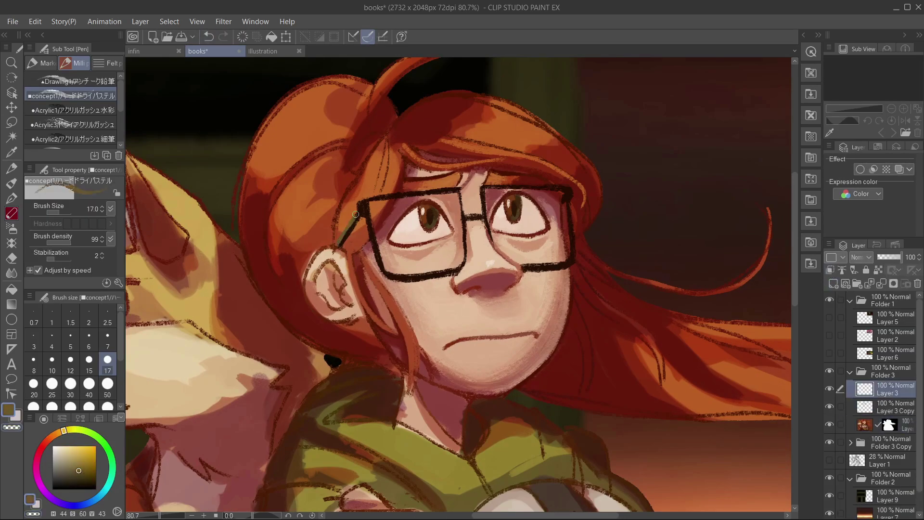
pyautogui.press('[')
pyautogui.press('[')
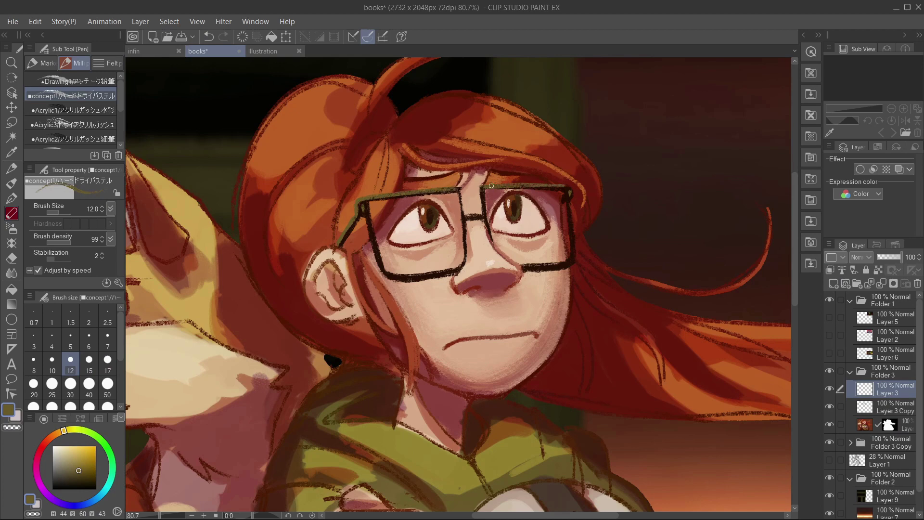
pyautogui.press('c')
pyautogui.press('c')
pyautogui.moveTo(361, 211)
pyautogui.mouseDown()
pyautogui.moveTo(515, 188)
pyautogui.moveTo(579, 194)
pyautogui.mouseUp()
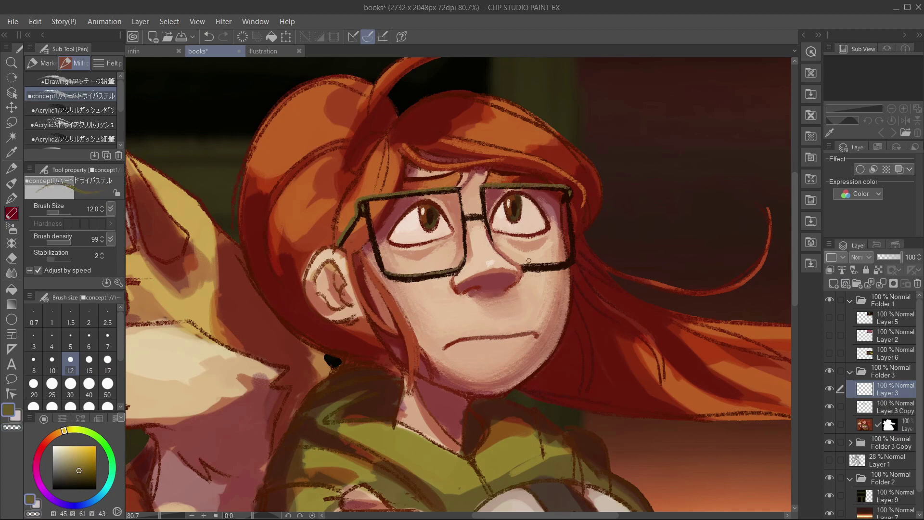
pyautogui.keyDown('alt'); pyautogui.click(400, 274); pyautogui.keyUp('alt')
pyautogui.moveTo(399, 274); pyautogui.dragTo(426, 270)
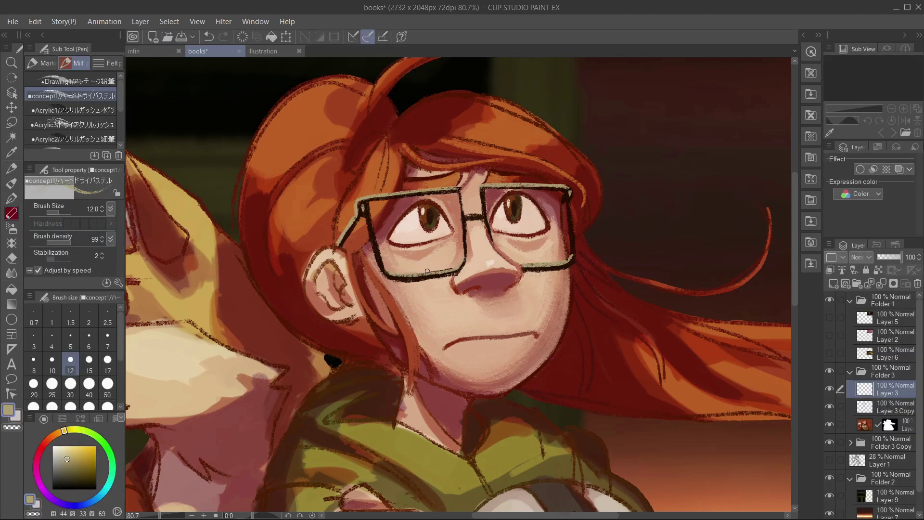
pyautogui.scroll(-3, 457, 267)
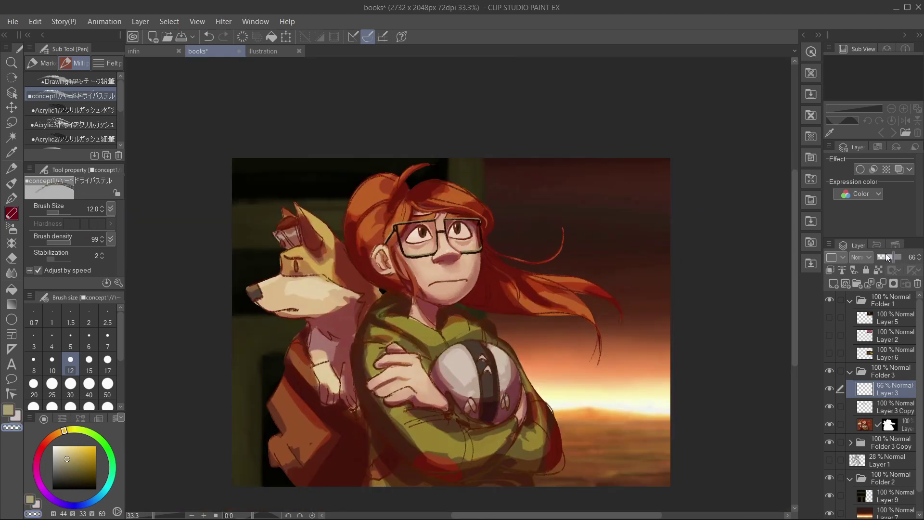
# Move Layer 3 below Layer 3 Copy and paint dark red shadows cast by the glasses with the concept1 brush at size 25
pyautogui.moveTo(890, 388); pyautogui.dragTo(890, 409)
pyautogui.scroll(4, 475, 238)
pyautogui.click(52, 383)
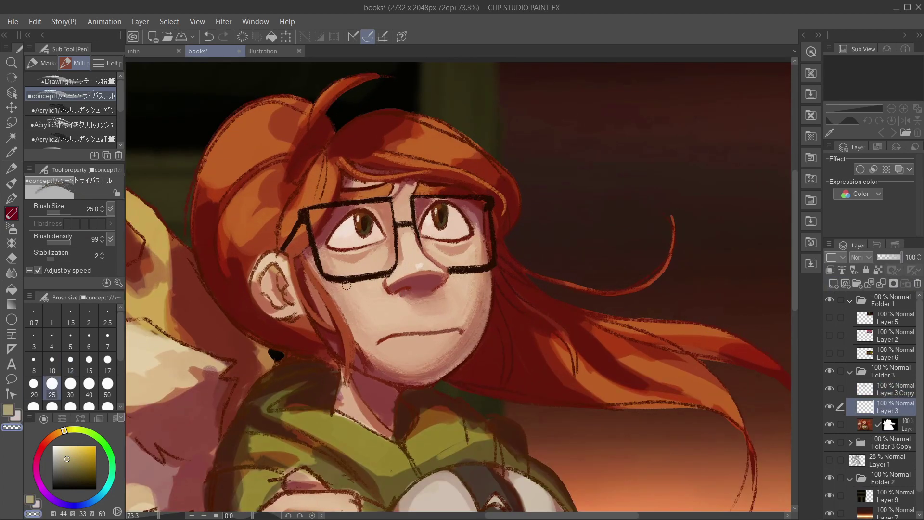
pyautogui.keyDown('alt'); pyautogui.click(297, 250); pyautogui.keyUp('alt')
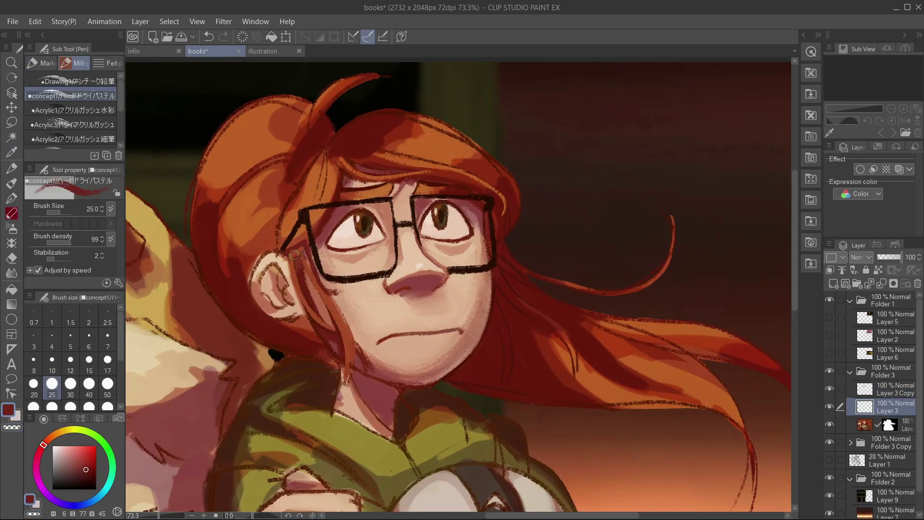
pyautogui.moveTo(293, 254); pyautogui.dragTo(305, 243)
pyautogui.moveTo(322, 294); pyautogui.dragTo(360, 291)
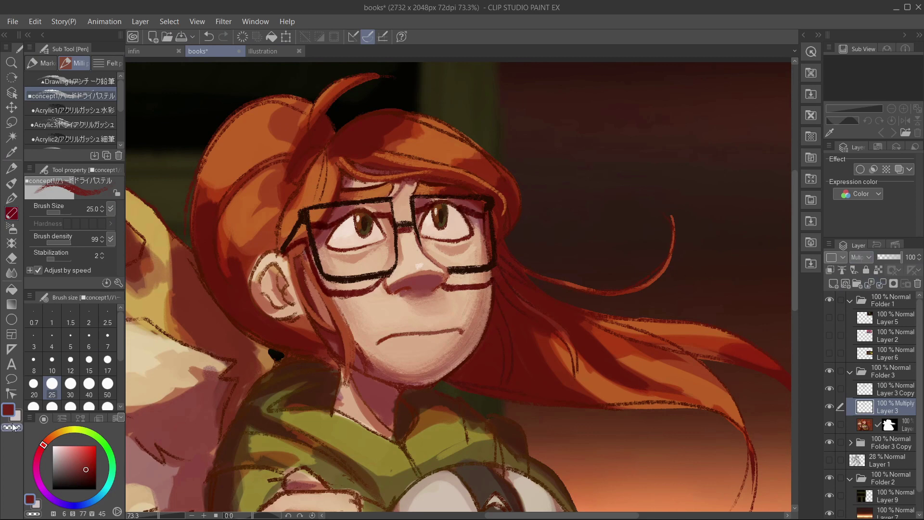
# Try the glasses' shadow layer as Multiply at 54% opacity with the Finger tip blend tool, and undo these changes
pyautogui.click(89, 361)
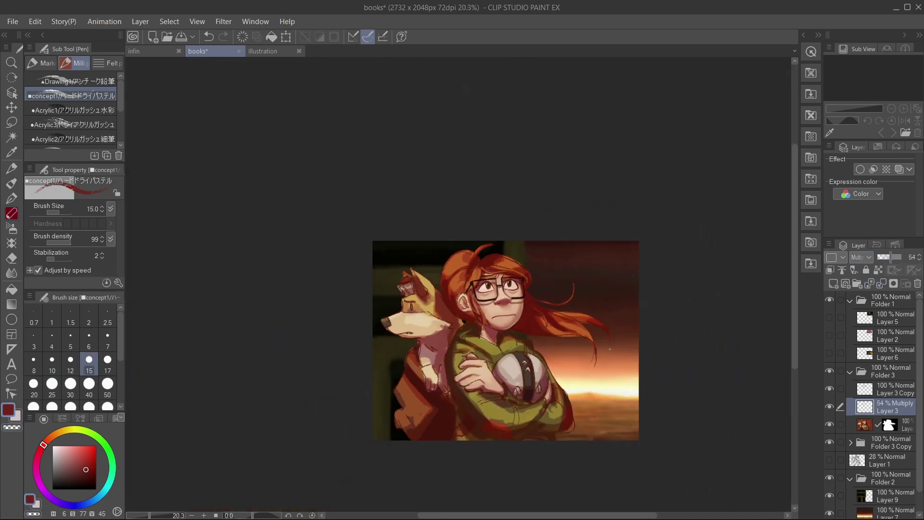
pyautogui.scroll(4, 421, 313)
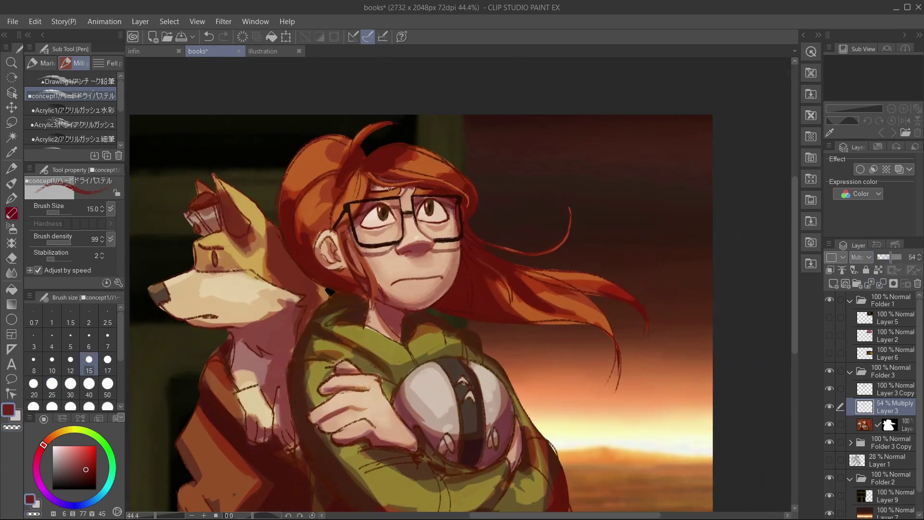
pyautogui.press('j')
pyautogui.press(']')
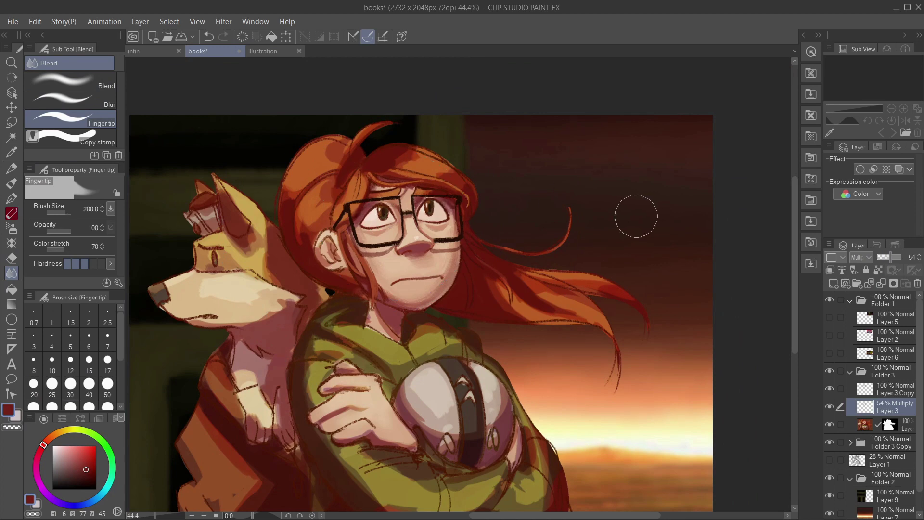
pyautogui.click(209, 36)
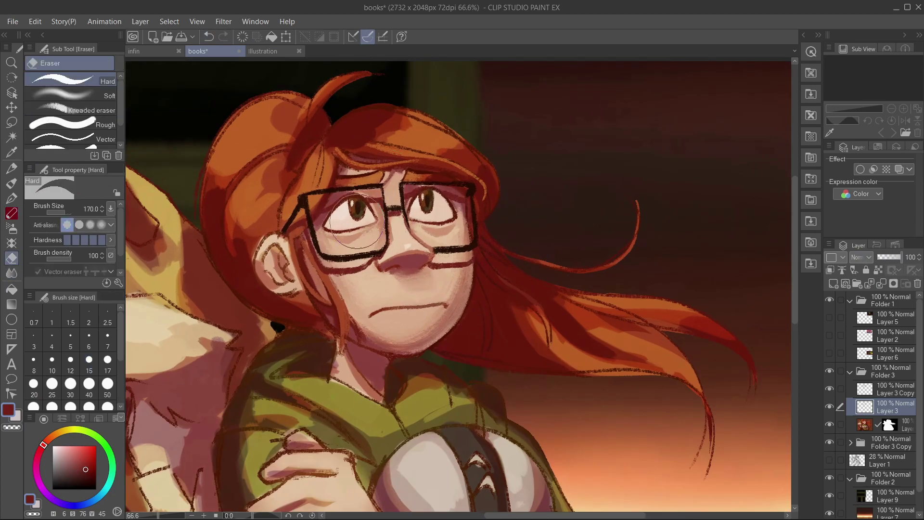
# Paint dark red shadows under the glasses' upper rims with the concept1 brush at size 20 and set Layer 3 to Multiply
pyautogui.press('p')
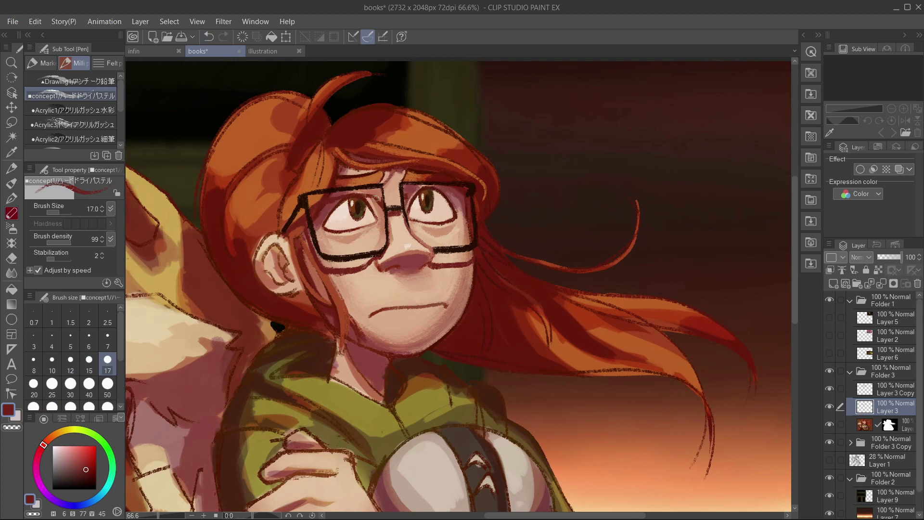
pyautogui.click(34, 383)
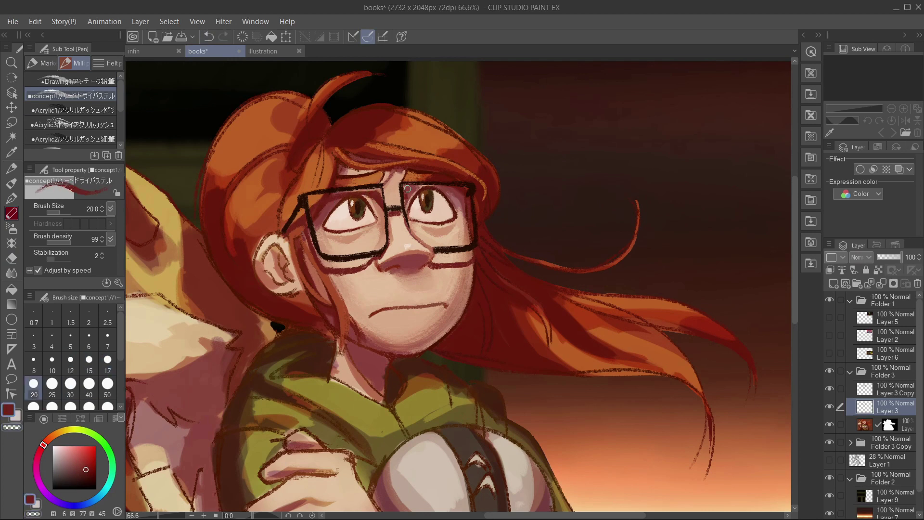
pyautogui.hotkey('shift', 'alt', 'm')
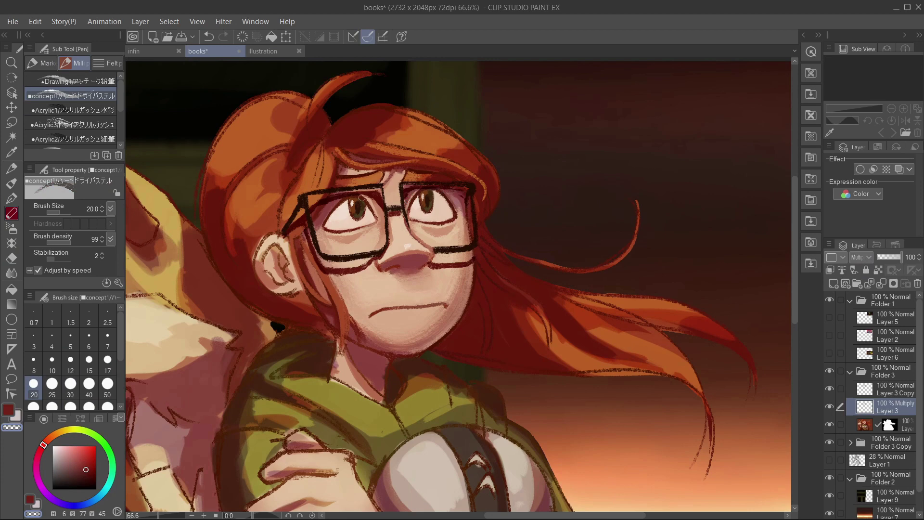
# Rework the shadows below the lower rims with the concept1 brush at size 20 and set Layer 3's opacity to 60%
pyautogui.click(70, 383)
pyautogui.scroll(-1, 340, 199)
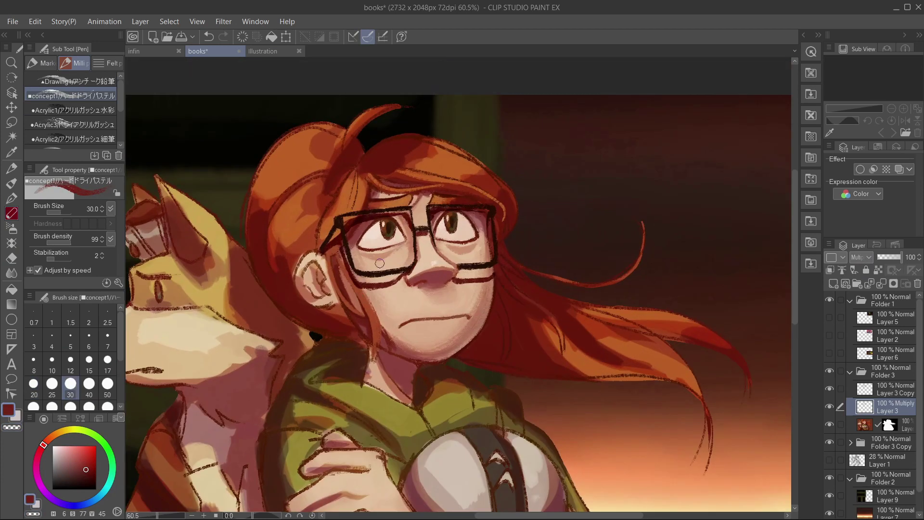
pyautogui.click(34, 384)
pyautogui.moveTo(345, 258); pyautogui.dragTo(383, 281)
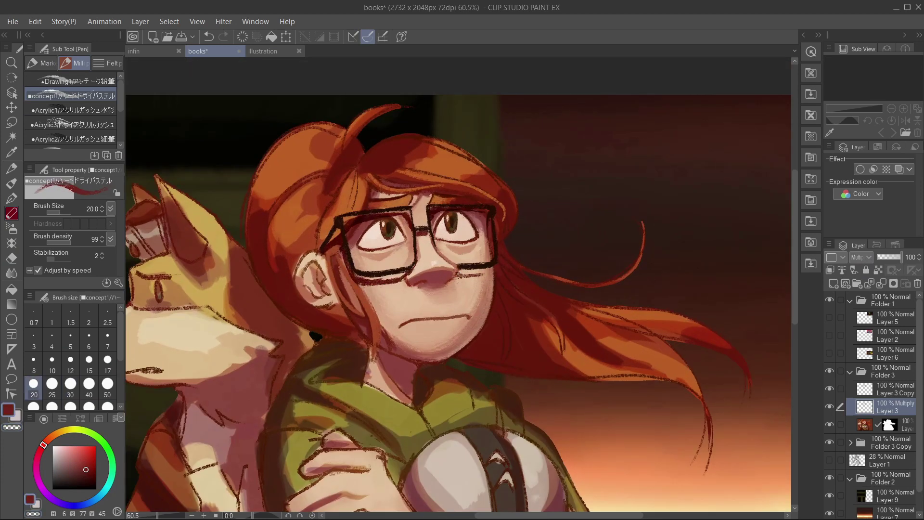
pyautogui.press(']')
pyautogui.scroll(-3, 741, 330)
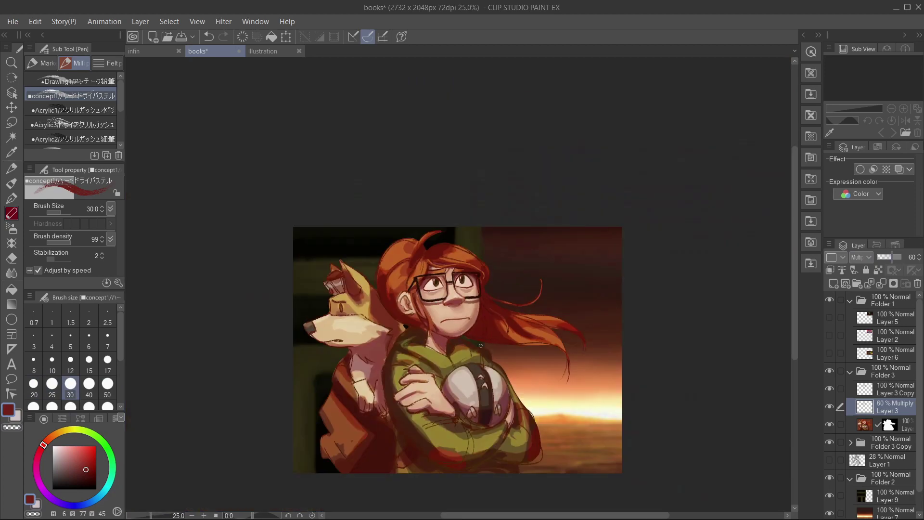
# Add dark red shading around the left lens on the Multiply layer with the concept1 brush at size 40
pyautogui.scroll(4, 418, 214)
pyautogui.press(']')
pyautogui.moveTo(395, 221); pyautogui.dragTo(419, 249)
pyautogui.scroll(-3, 418, 214)
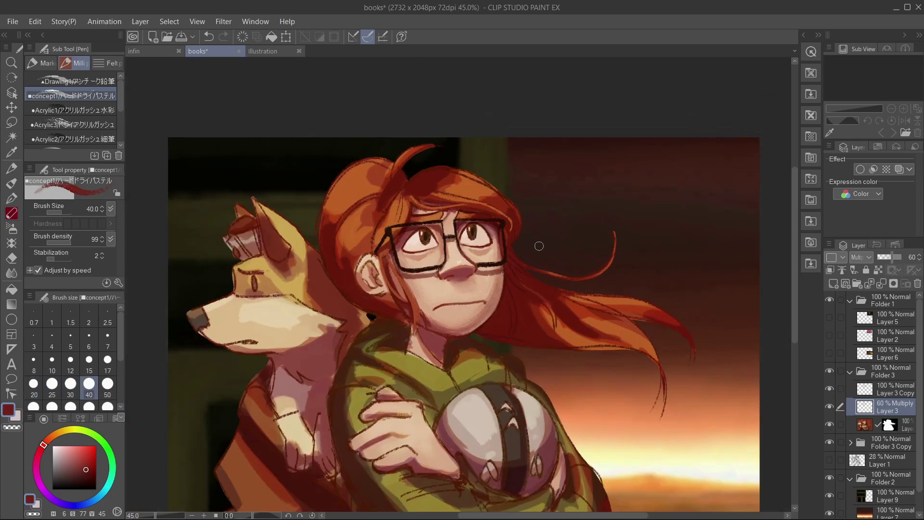
# Reinforce the glasses frame on Layer 3 Copy in sampled near-black brown, using the concept1 brush at size 20
pyautogui.scroll(4, 536, 247)
pyautogui.press('[')
pyautogui.press('[')
pyautogui.hotkey('alt', ']')
pyautogui.keyDown('alt'); pyautogui.click(317, 251); pyautogui.keyUp('alt')
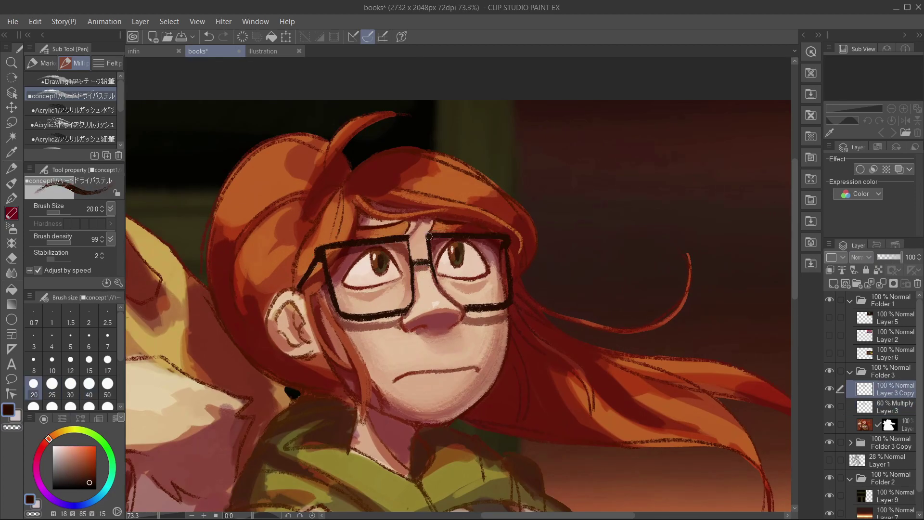
pyautogui.moveTo(403, 312); pyautogui.dragTo(349, 317)
pyautogui.scroll(-3, 506, 241)
pyautogui.scroll(3, 323, 260)
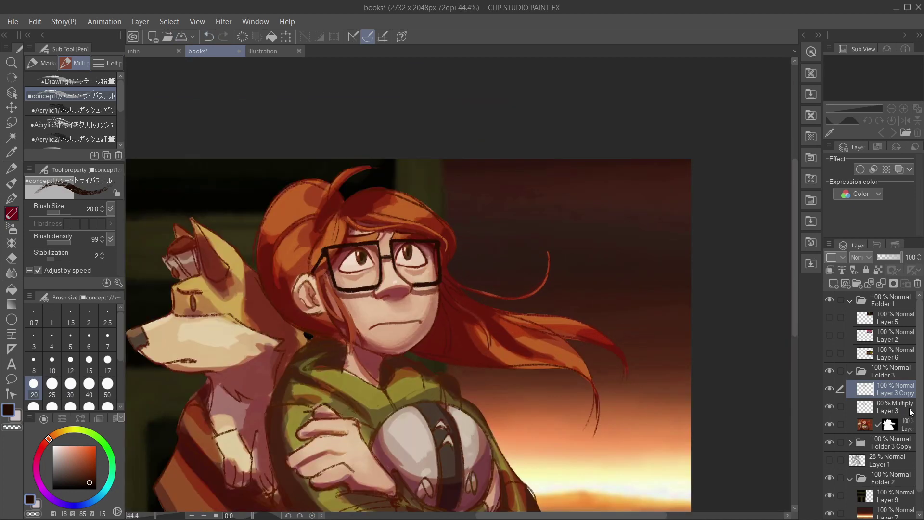
# Create an Add layer beneath the glasses frame and fill both lenses with sampled orange, using Real G-Pen at size 60
pyautogui.hotkey('ctrl', 'shift', 'n')
pyautogui.press(']')
pyautogui.press(']')
pyautogui.press(']')
pyautogui.press(']')
pyautogui.press(']')
pyautogui.keyDown('alt'); pyautogui.click(323, 260); pyautogui.keyUp('alt')
pyautogui.moveTo(322, 260); pyautogui.dragTo(352, 284)
pyautogui.hotkey('ctrl', 'z')
pyautogui.press('p')
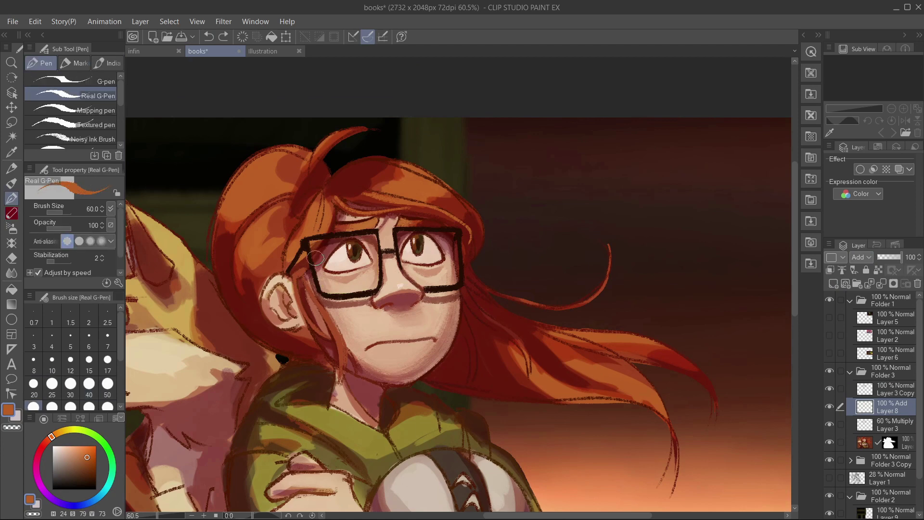
pyautogui.moveTo(313, 245); pyautogui.dragTo(376, 289)
pyautogui.moveTo(399, 236); pyautogui.dragTo(456, 283)
pyautogui.press('g')
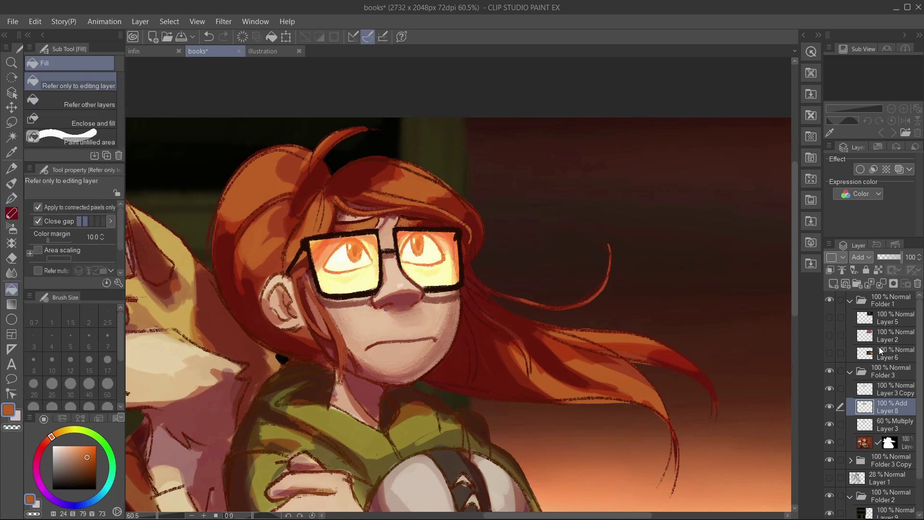
# Soften the lens tint by changing Layer 8's blending mode from Add and lowering its opacity to 10%
pyautogui.moveTo(900, 257); pyautogui.dragTo(880, 257)
pyautogui.scroll(-3, 615, 232)
pyautogui.scroll(3, 615, 233)
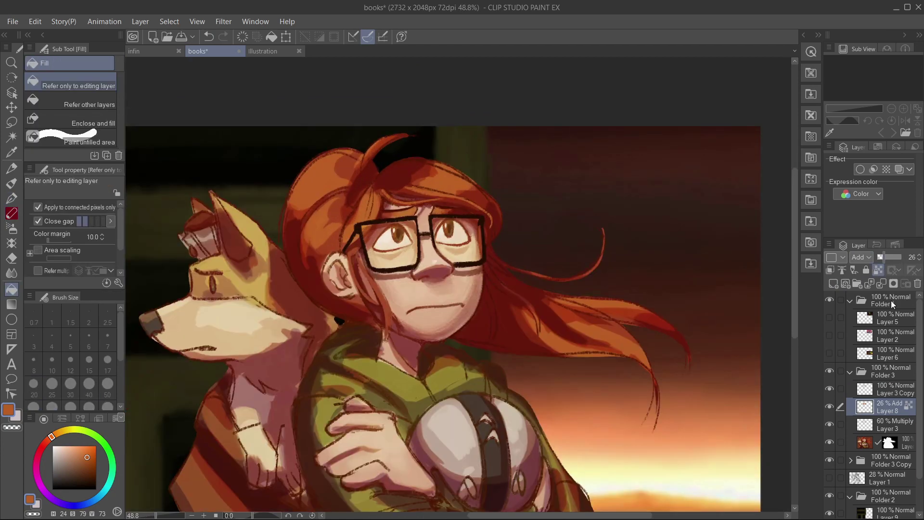
pyautogui.click(861, 257)
pyautogui.click(861, 331)
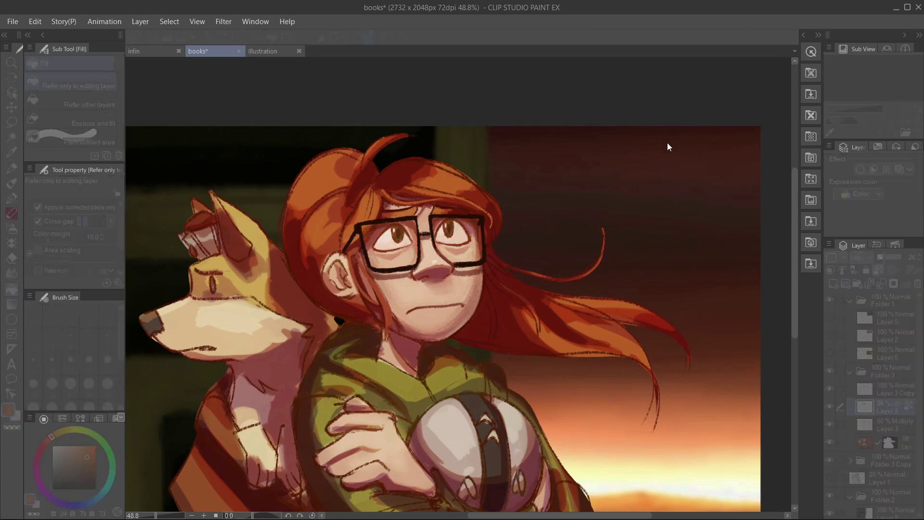
pyautogui.hotkey('alt', ']')
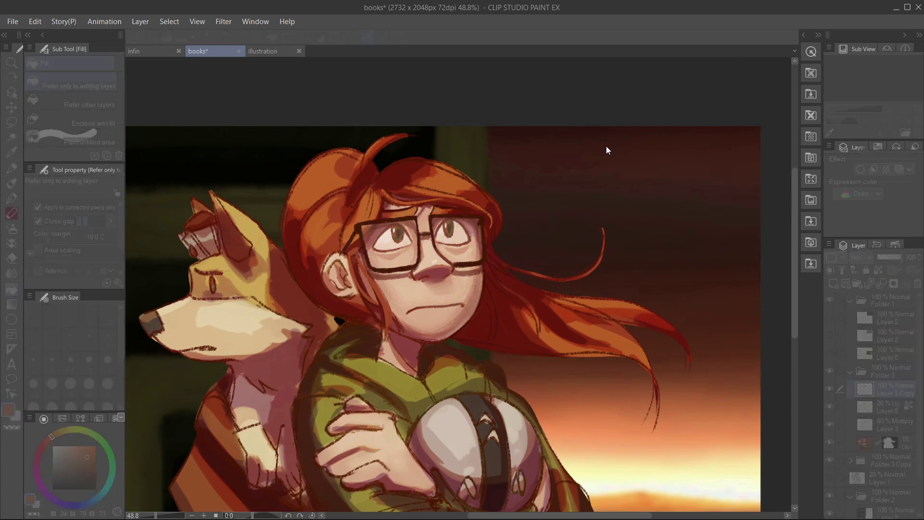
pyautogui.hotkey('alt', '[')
pyautogui.scroll(-5, 493, 434)
pyautogui.scroll(6, 418, 324)
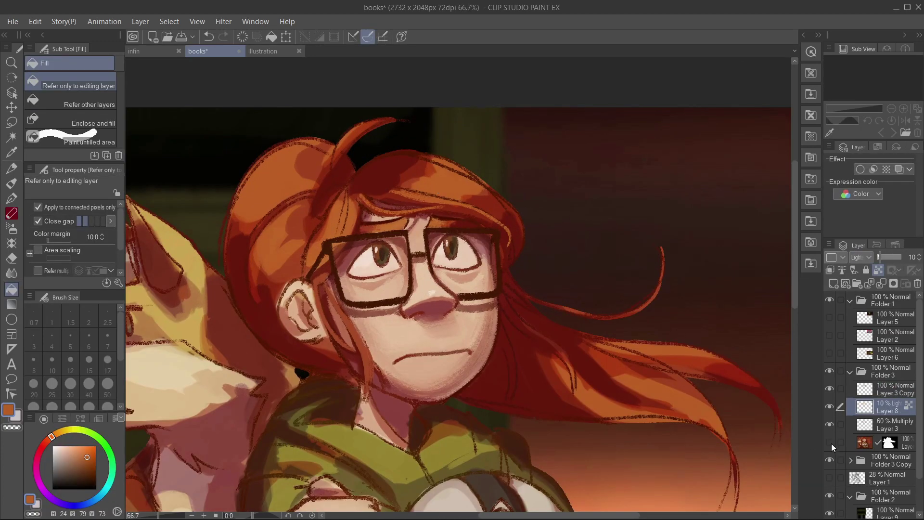
# Repaint the fringe above the glasses on the figure's masked layer in sampled orange with the concept1 brush, starting at size 20
pyautogui.hotkey('alt', '[')
pyautogui.hotkey('alt', '[')
pyautogui.press('p')
pyautogui.moveTo(443, 187); pyautogui.dragTo(498, 217)
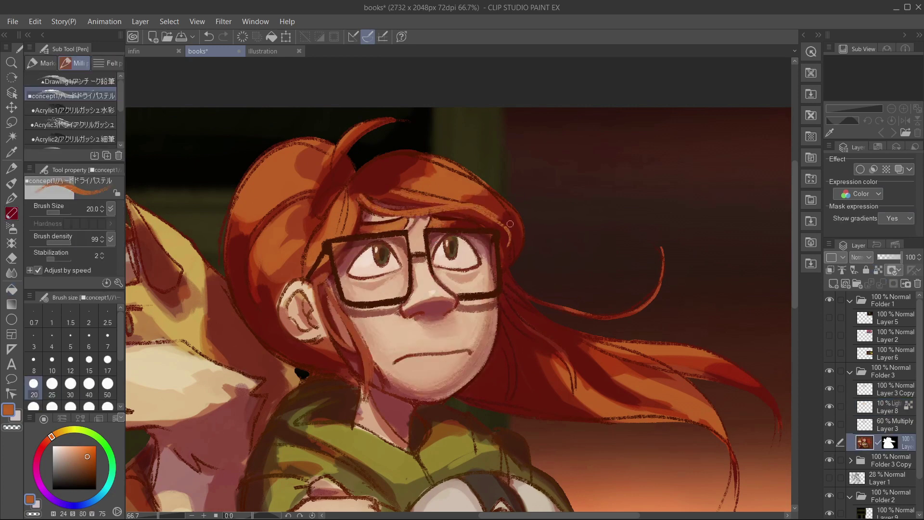
pyautogui.keyDown('alt'); pyautogui.click(481, 200); pyautogui.keyUp('alt')
pyautogui.moveTo(448, 192); pyautogui.dragTo(489, 207)
pyautogui.press(']')
pyautogui.press(']')
pyautogui.press(']')
pyautogui.moveTo(366, 193); pyautogui.dragTo(491, 223)
pyautogui.moveTo(399, 188); pyautogui.dragTo(424, 154)
pyautogui.scroll(-1, 487, 247)
# Rework the crown of the girl's hair in sampled dark red and rust with the concept1 brush at sizes 17 to 30
pyautogui.keyDown('alt'); pyautogui.click(487, 384); pyautogui.keyUp('alt')
pyautogui.press('[')
pyautogui.press('[')
pyautogui.press('[')
pyautogui.press('[')
pyautogui.press('[')
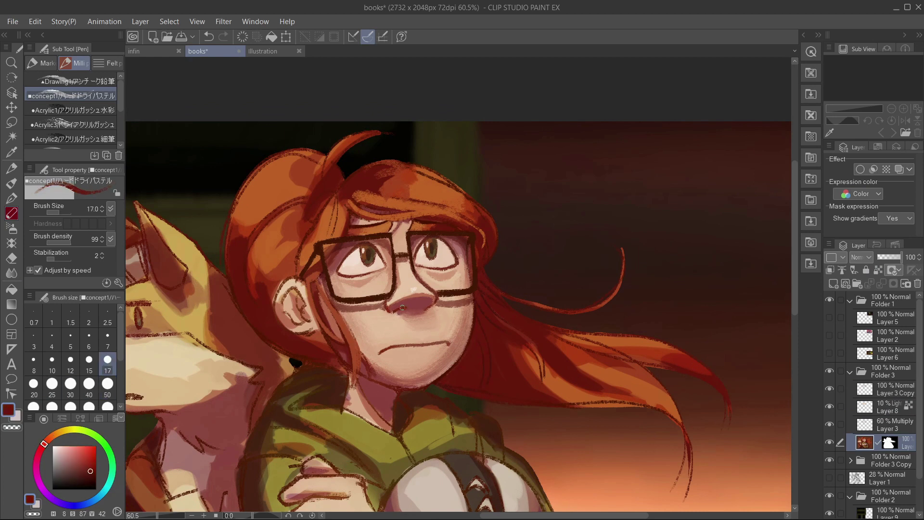
pyautogui.press(']')
pyautogui.press(']')
pyautogui.press(']')
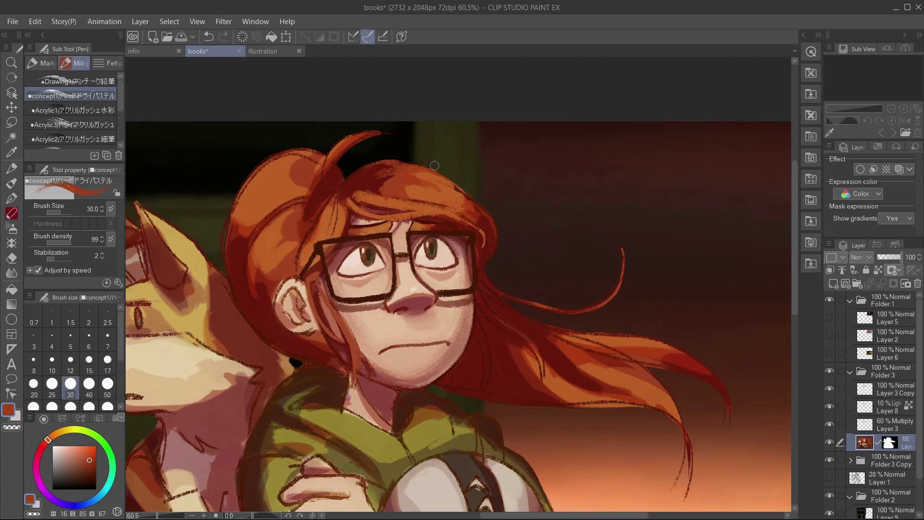
pyautogui.keyDown('alt'); pyautogui.click(481, 191); pyautogui.keyUp('alt')
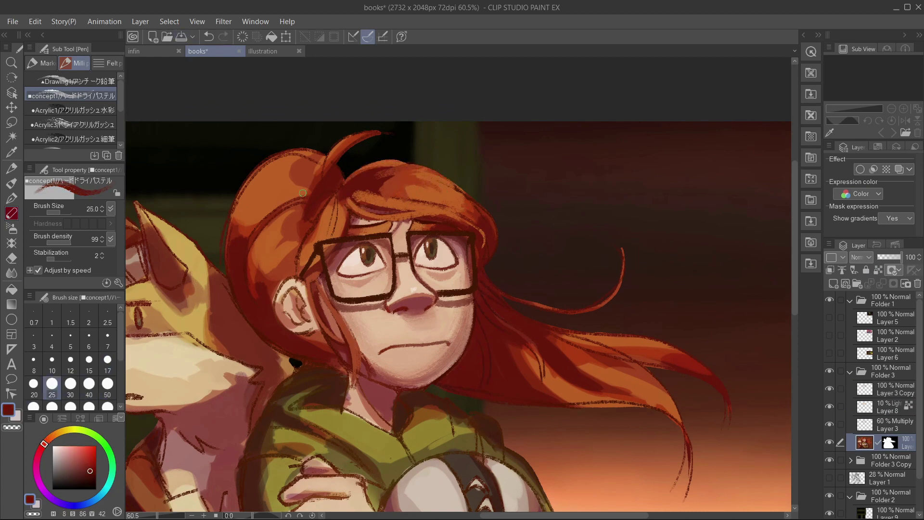
pyautogui.keyDown('alt'); pyautogui.click(442, 188); pyautogui.keyUp('alt')
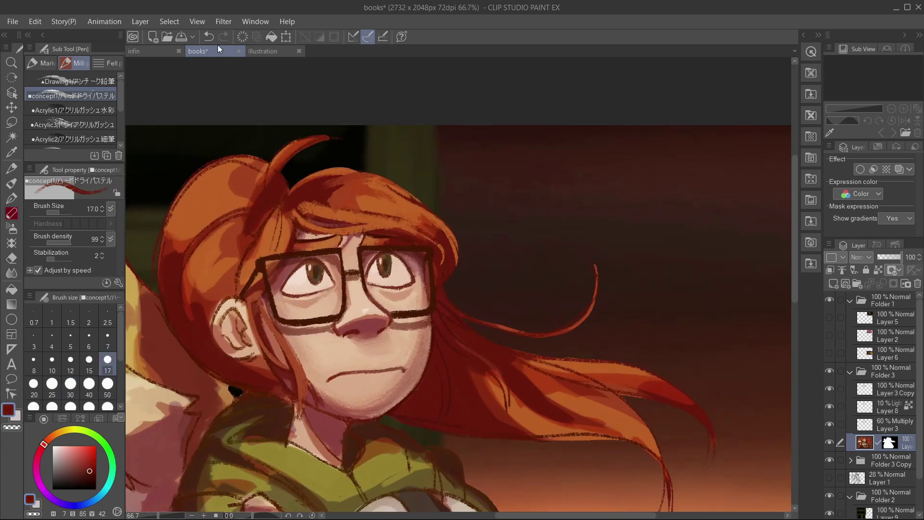
# Define the fringe strands in sampled dark brown, dark red and orange with the concept1 brush at sizes 12 and 17
pyautogui.press('[')
pyautogui.press('[')
pyautogui.keyDown('alt'); pyautogui.click(291, 220); pyautogui.keyUp('alt')
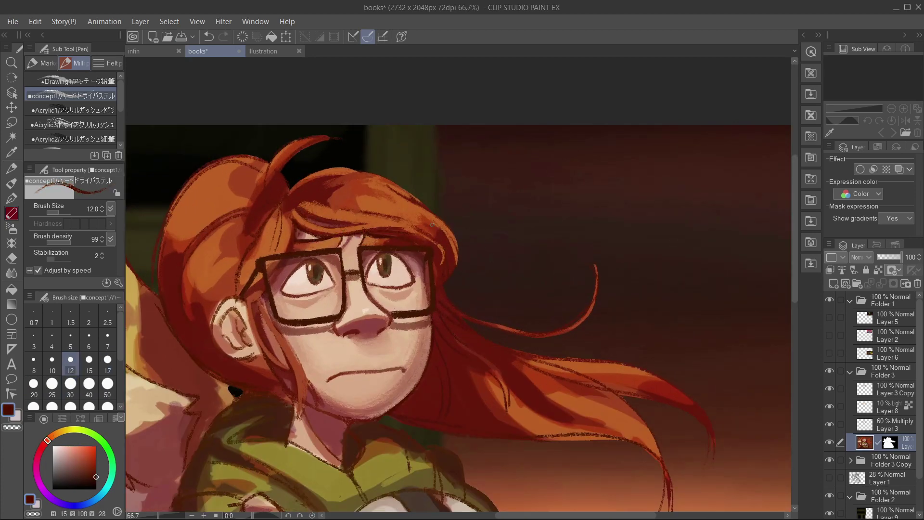
pyautogui.press(']')
pyautogui.press(']')
pyautogui.keyDown('alt'); pyautogui.click(411, 232); pyautogui.keyUp('alt')
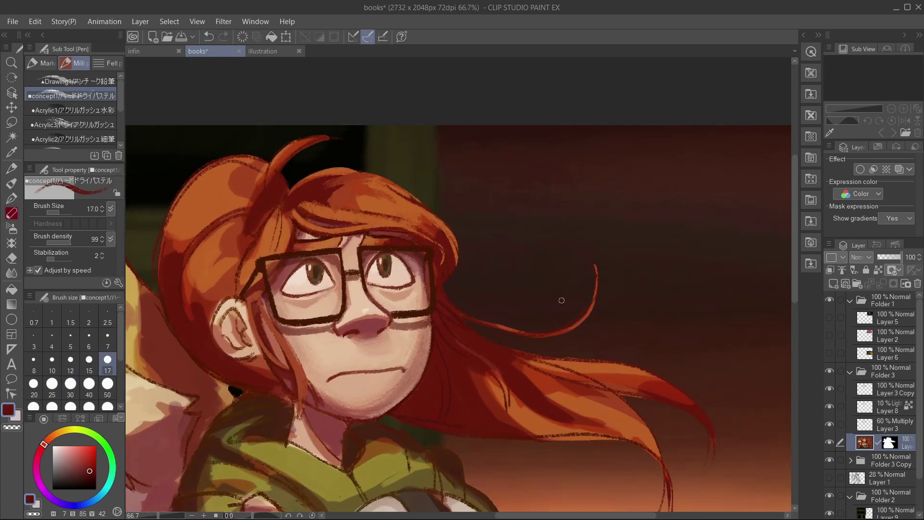
pyautogui.keyDown('alt'); pyautogui.click(309, 238); pyautogui.keyUp('alt')
pyautogui.scroll(-3, 505, 362)
pyautogui.scroll(4, 437, 222)
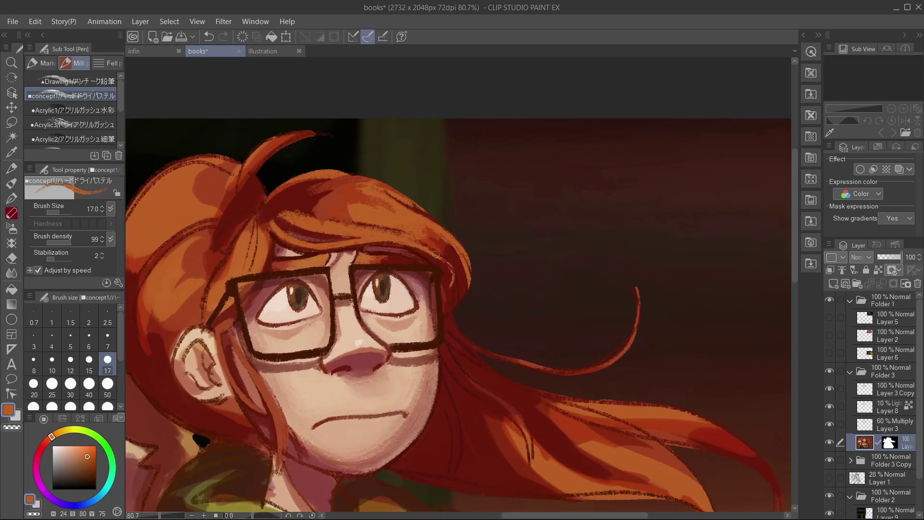
# Broaden the light area on the front of the hair in sampled orange with the concept1 brush at size 40
pyautogui.press(']')
pyautogui.press(']')
pyautogui.press(']')
pyautogui.press(']')
pyautogui.keyDown('alt'); pyautogui.click(436, 222); pyautogui.keyUp('alt')
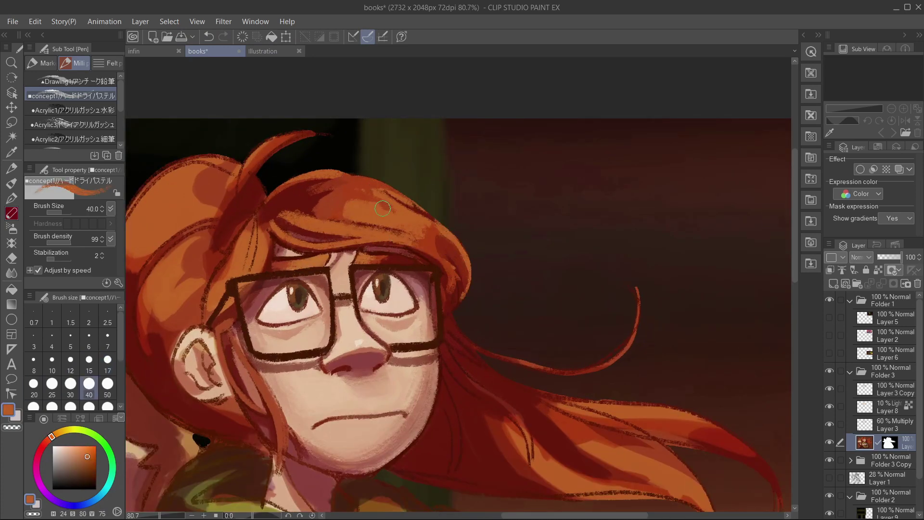
pyautogui.keyDown('alt'); pyautogui.click(307, 199); pyautogui.keyUp('alt')
pyautogui.keyDown('alt'); pyautogui.click(307, 200); pyautogui.keyUp('alt')
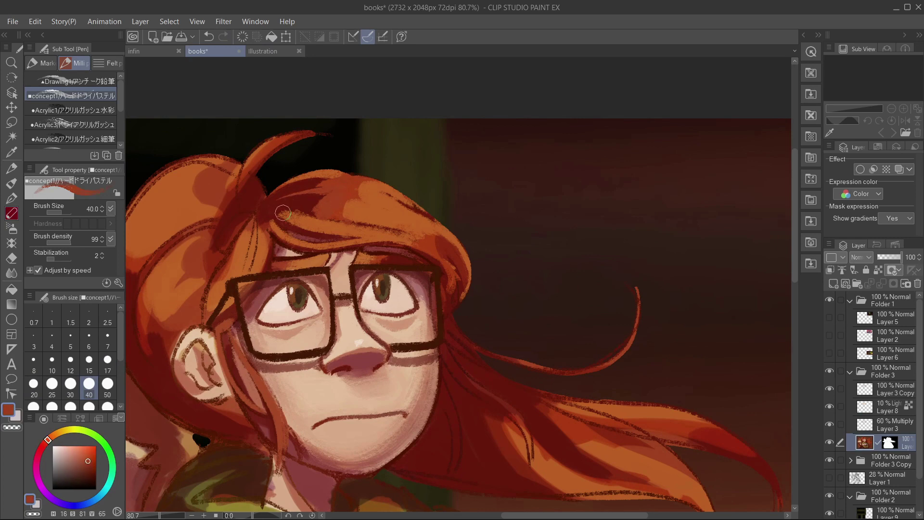
# Blend rust and orange tones across the top of the hair with the concept1 brush, returning to size 40
pyautogui.press('[')
pyautogui.press('[')
pyautogui.press('[')
pyautogui.scroll(-5, 325, 258)
pyautogui.scroll(5, 325, 259)
pyautogui.press(']')
pyautogui.press(']')
pyautogui.press(']')
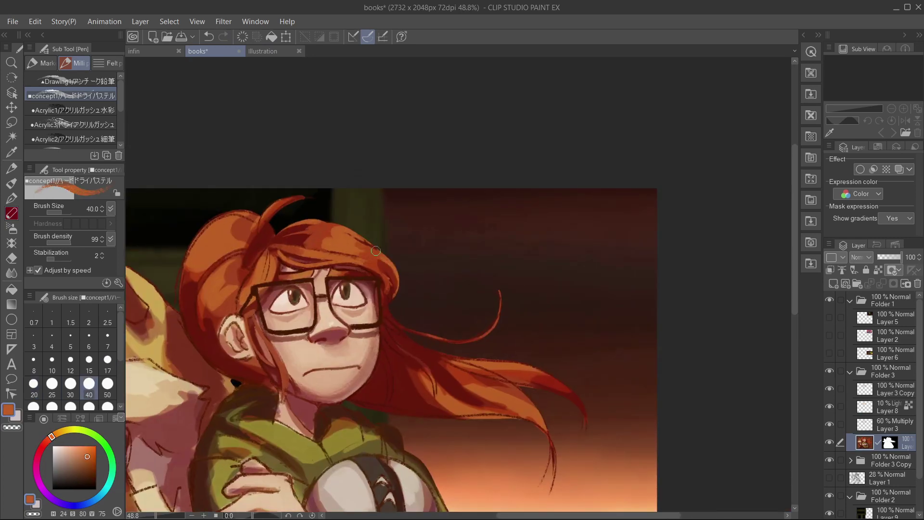
pyautogui.keyDown('alt'); pyautogui.click(375, 252); pyautogui.keyUp('alt')
pyautogui.scroll(-4, 376, 252)
pyautogui.scroll(3, 375, 253)
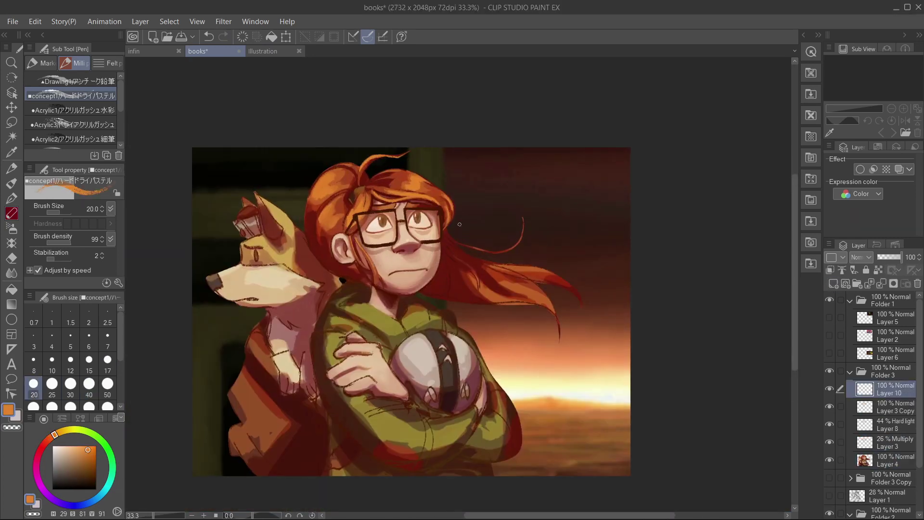
# Handwrite the note "LOST SOME FOOTAGE SORRY" on Layer 10, give it a white border effect and delete the layer
pyautogui.moveTo(321, 315); pyautogui.dragTo(355, 300)
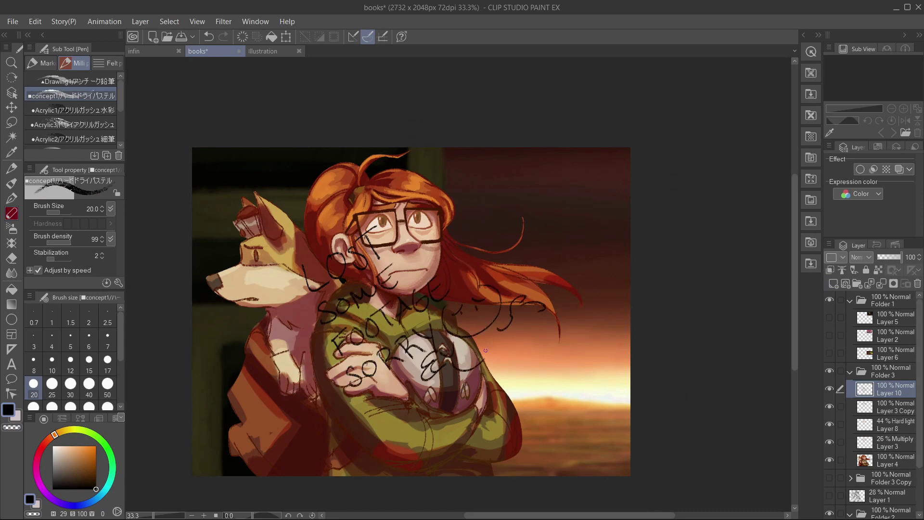
pyautogui.click(873, 169)
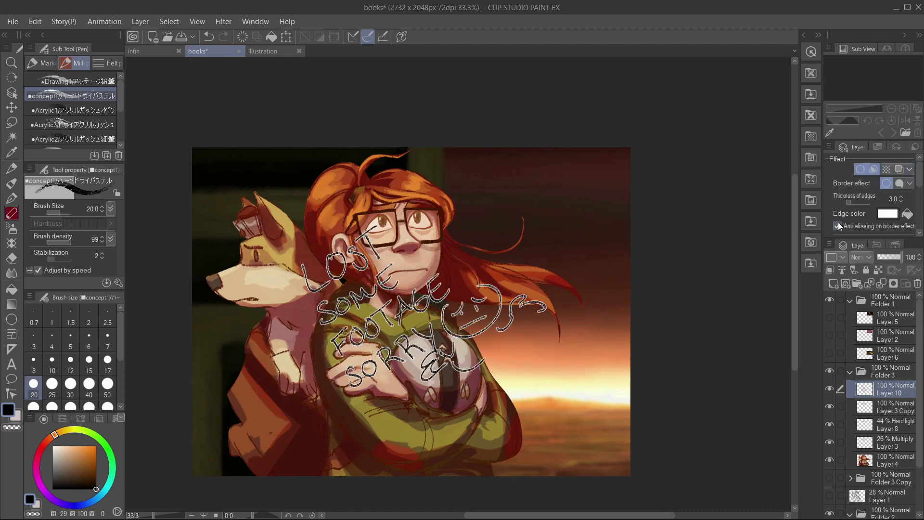
pyautogui.click(917, 284)
# Paint the hair lock in front of the ear on Layer 4 in sampled orange and rust with the concept1 brush at size 20
pyautogui.click(869, 445)
pyautogui.scroll(2, 395, 372)
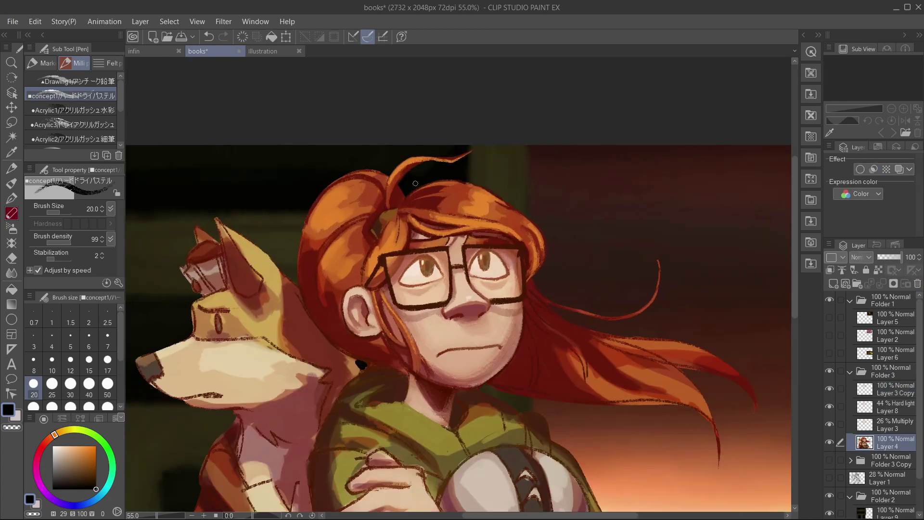
pyautogui.keyDown('alt'); pyautogui.click(373, 315); pyautogui.keyUp('alt')
pyautogui.keyDown('alt'); pyautogui.click(395, 372); pyautogui.keyUp('alt')
pyautogui.keyDown('alt'); pyautogui.click(387, 344); pyautogui.keyUp('alt')
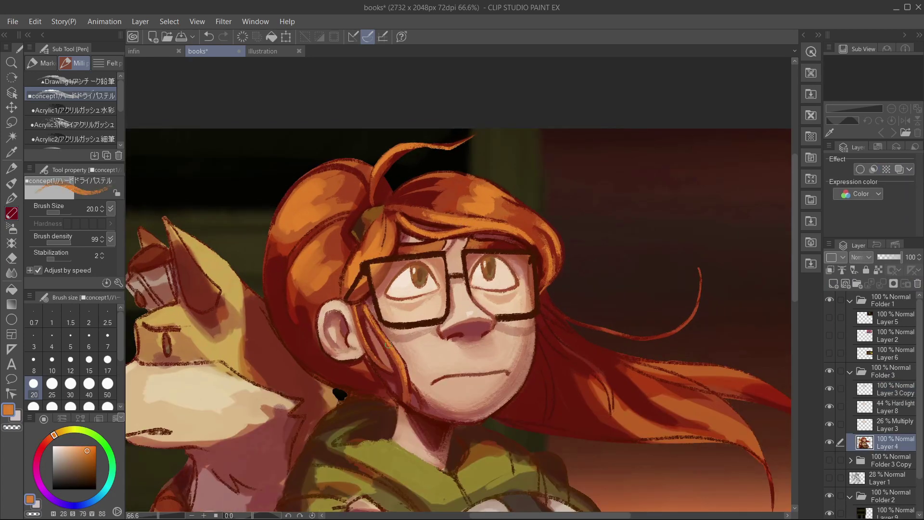
pyautogui.keyDown('alt'); pyautogui.click(502, 408); pyautogui.keyUp('alt')
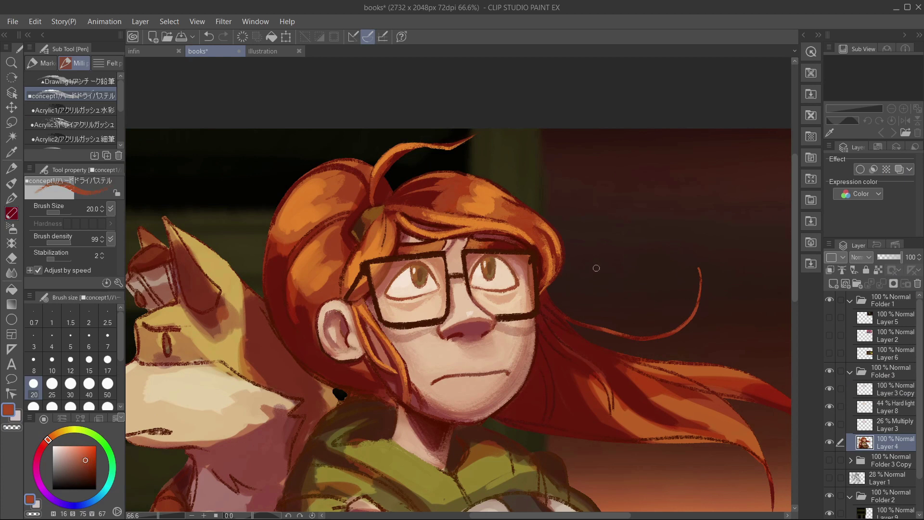
# Extend the ear lock down past the jaw in sampled tones and try a new stroke along the loose strand behind the head
pyautogui.keyDown('alt'); pyautogui.click(403, 380); pyautogui.keyUp('alt')
pyautogui.keyDown('alt'); pyautogui.click(403, 416); pyautogui.keyUp('alt')
pyautogui.keyDown('alt'); pyautogui.click(390, 357); pyautogui.keyUp('alt')
pyautogui.keyDown('alt'); pyautogui.click(391, 358); pyautogui.keyUp('alt')
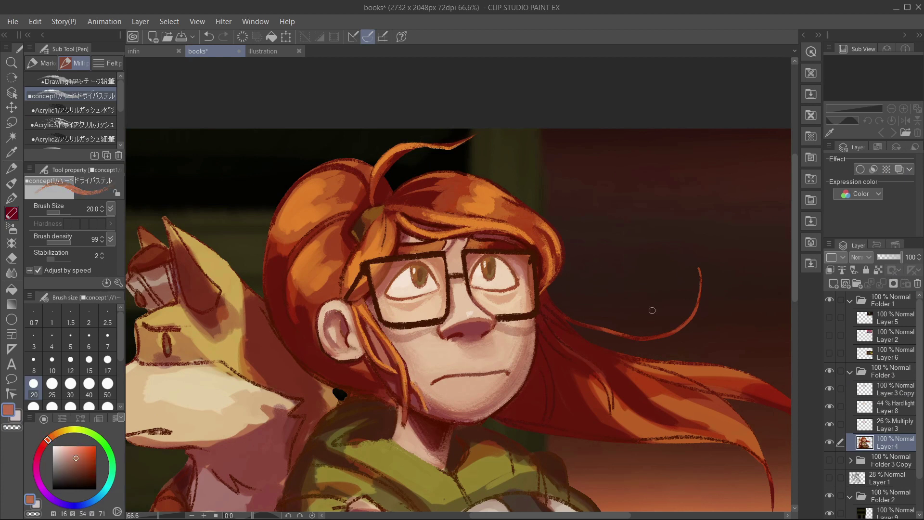
pyautogui.keyDown('alt'); pyautogui.click(649, 335); pyautogui.keyUp('alt')
pyautogui.moveTo(548, 294)
pyautogui.mouseDown()
pyautogui.moveTo(637, 335)
pyautogui.moveTo(696, 298)
pyautogui.mouseUp()
pyautogui.hotkey('ctrl', 'z')
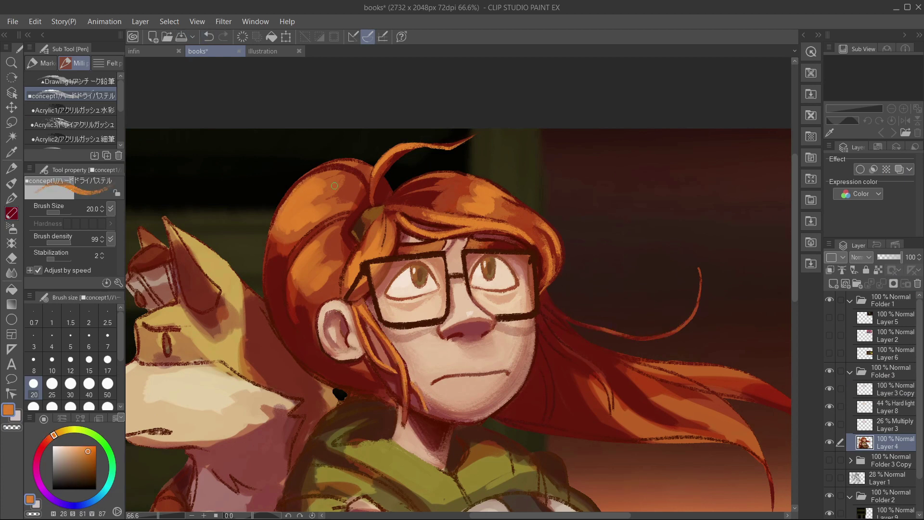
# Add a flyaway strand over the ponytail and refine the hair near its tie in sampled orange and dark red at size 20
pyautogui.keyDown('alt'); pyautogui.click(332, 183); pyautogui.keyUp('alt')
pyautogui.keyDown('alt'); pyautogui.click(322, 172); pyautogui.keyUp('alt')
pyautogui.scroll(-3, 495, 294)
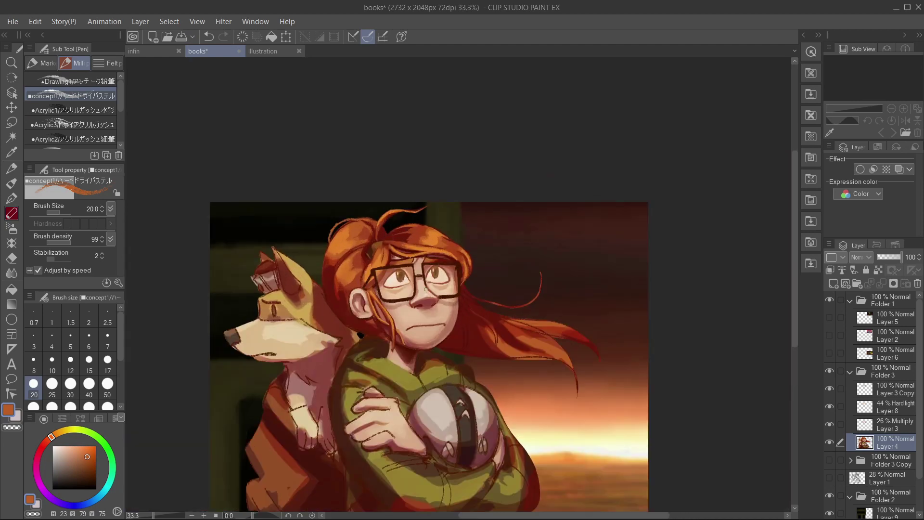
pyautogui.scroll(3, 368, 275)
pyautogui.keyDown('alt'); pyautogui.click(368, 275); pyautogui.keyUp('alt')
pyautogui.keyDown('alt'); pyautogui.click(373, 245); pyautogui.keyUp('alt')
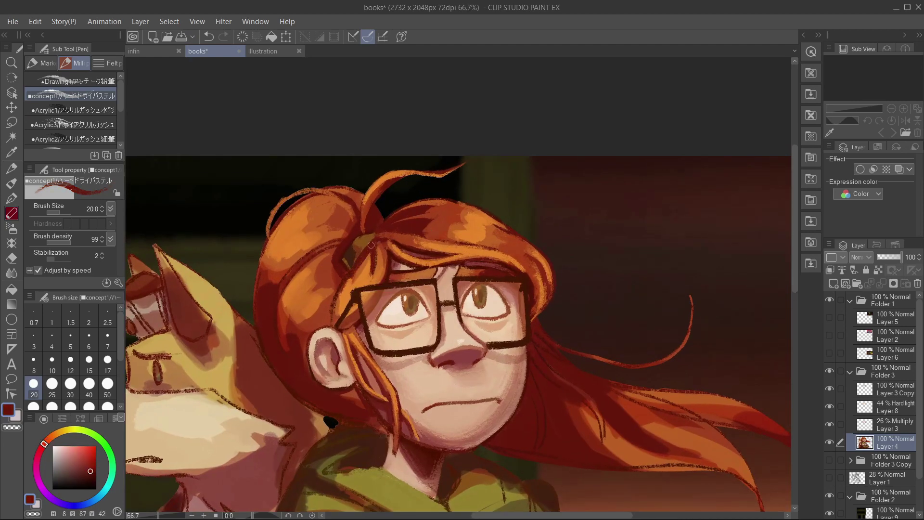
pyautogui.scroll(-3, 361, 268)
pyautogui.scroll(3, 399, 245)
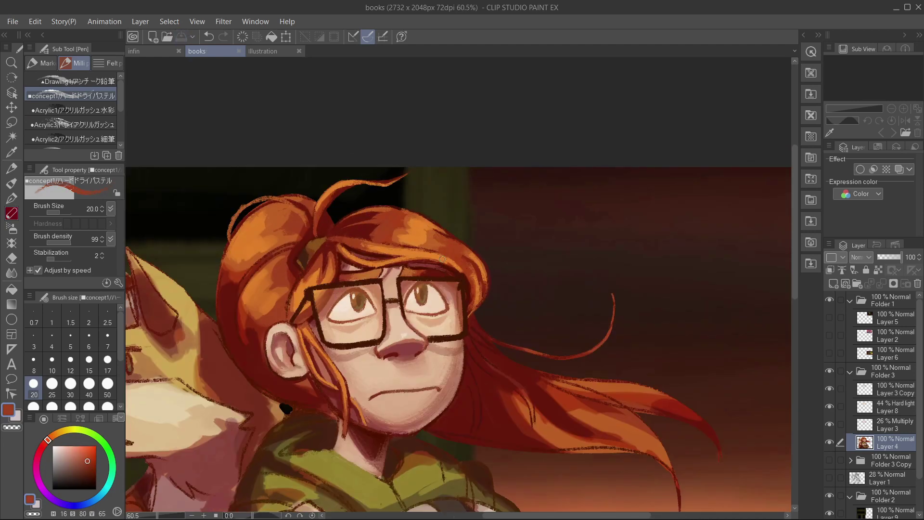
# Paint a loose strand curving off the front of the crown in sampled orange and dark red with the concept1 brush at sizes 20 and 12
pyautogui.keyDown('alt'); pyautogui.click(399, 244); pyautogui.keyUp('alt')
pyautogui.keyDown('alt'); pyautogui.click(423, 214); pyautogui.keyUp('alt')
pyautogui.keyDown('alt'); pyautogui.click(426, 217); pyautogui.keyUp('alt')
pyautogui.keyDown('alt'); pyautogui.click(431, 223); pyautogui.keyUp('alt')
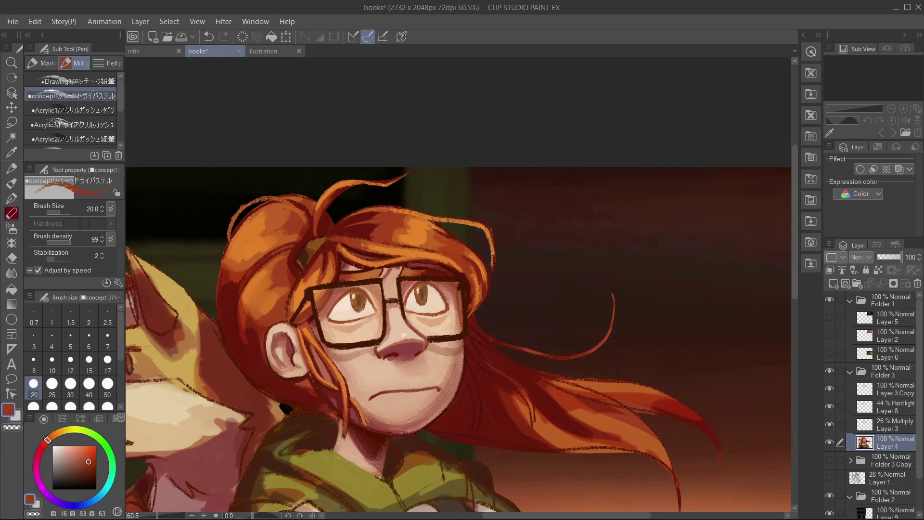
pyautogui.moveTo(480, 249); pyautogui.dragTo(450, 232)
pyautogui.keyDown('alt'); pyautogui.click(450, 232); pyautogui.keyUp('alt')
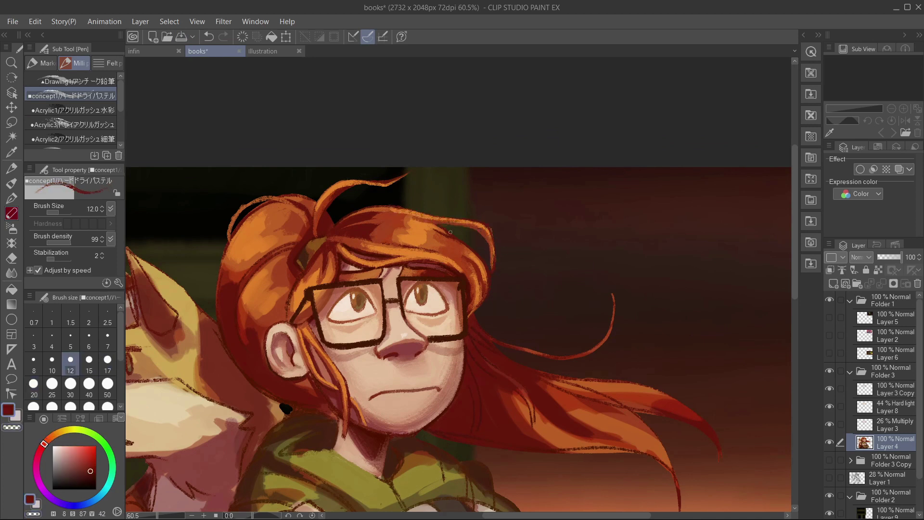
pyautogui.keyDown('alt'); pyautogui.click(393, 217); pyautogui.keyUp('alt')
pyautogui.scroll(-2, 544, 274)
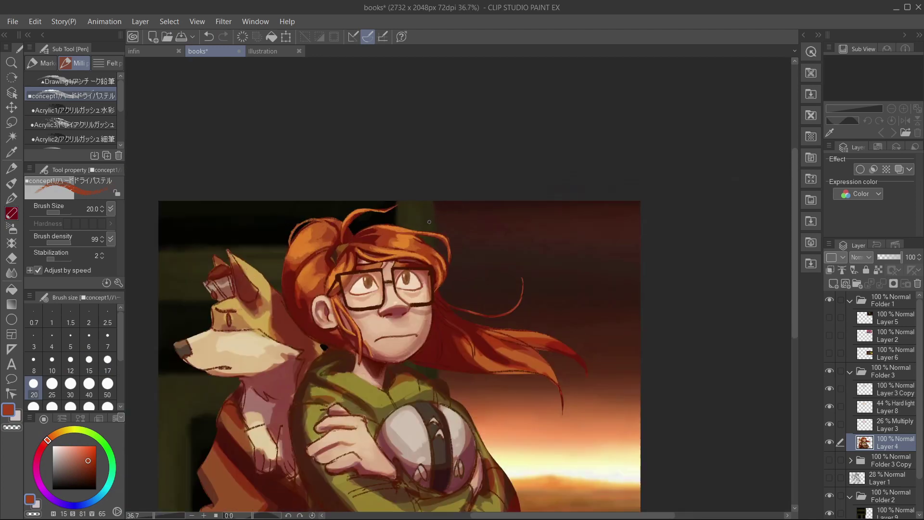
# Lengthen the loose crown strand so it blows out across the sky, using the concept1 brush in sampled orange at size 40
pyautogui.scroll(2, 462, 294)
pyautogui.keyDown('alt'); pyautogui.click(462, 294); pyautogui.keyUp('alt')
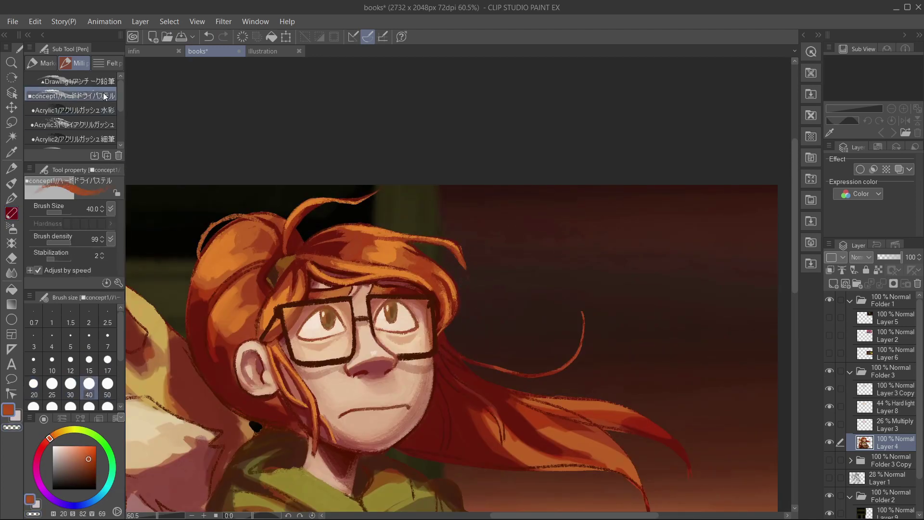
pyautogui.moveTo(457, 253); pyautogui.dragTo(527, 320)
pyautogui.scroll(-2, 532, 278)
pyautogui.scroll(2, 526, 100)
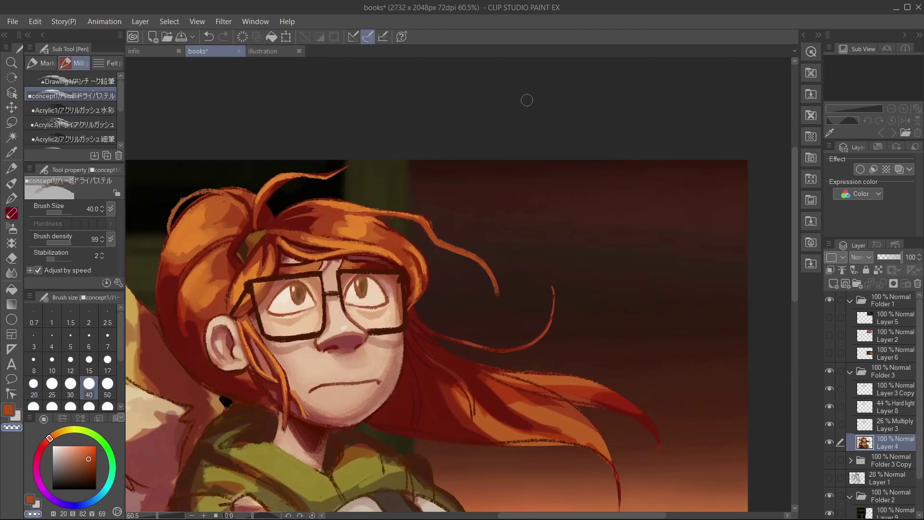
# Refine the windblown strand's tip and the flowing hair in sampled orange, adjusting the concept1 brush to size 30
pyautogui.keyDown('alt'); pyautogui.click(486, 295); pyautogui.keyUp('alt')
pyautogui.press('[')
pyautogui.press('[')
pyautogui.press('[')
pyautogui.scroll(-3, 506, 313)
pyautogui.scroll(2, 548, 349)
pyautogui.press(']')
pyautogui.press(']')
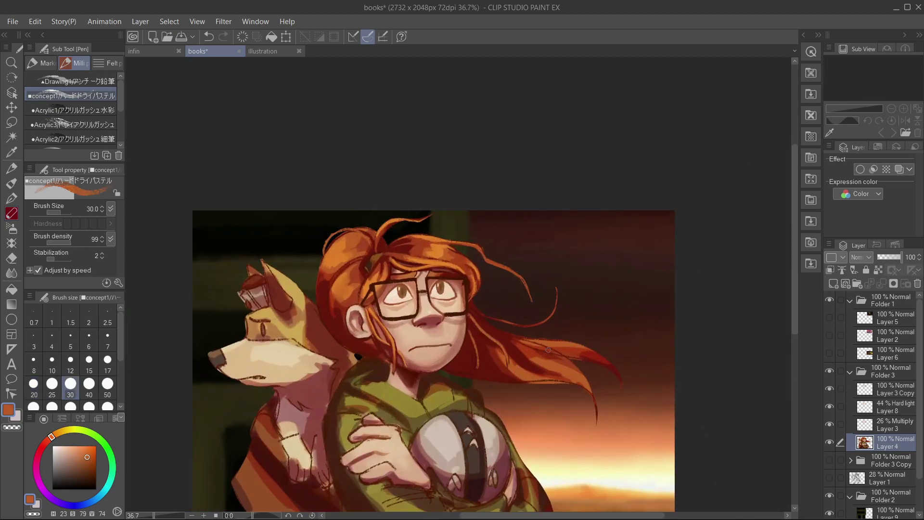
# Add fine strands to the hair behind the face in sampled rust with the concept1 brush at size 17
pyautogui.scroll(2, 548, 349)
pyautogui.press('[')
pyautogui.press('[')
pyautogui.press('[')
pyautogui.keyDown('alt'); pyautogui.click(433, 236); pyautogui.keyUp('alt')
pyautogui.scroll(-1, 510, 339)
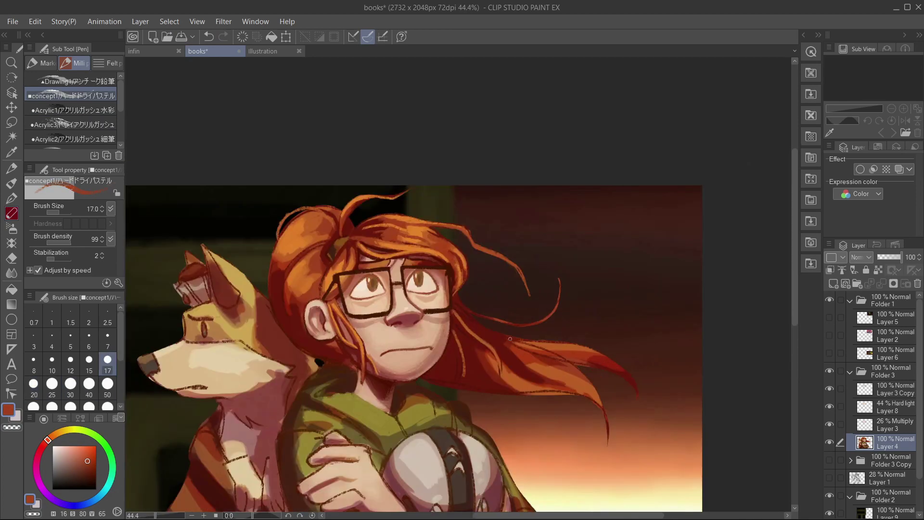
# Refine the root of the loose crown strand and thicken the curl beside the glasses in sampled hair colours, using the concept1 brush at size 20
pyautogui.scroll(1, 510, 339)
pyautogui.keyDown('alt'); pyautogui.click(472, 181); pyautogui.keyUp('alt')
pyautogui.press(']')
pyautogui.keyDown('alt'); pyautogui.click(473, 188); pyautogui.keyUp('alt')
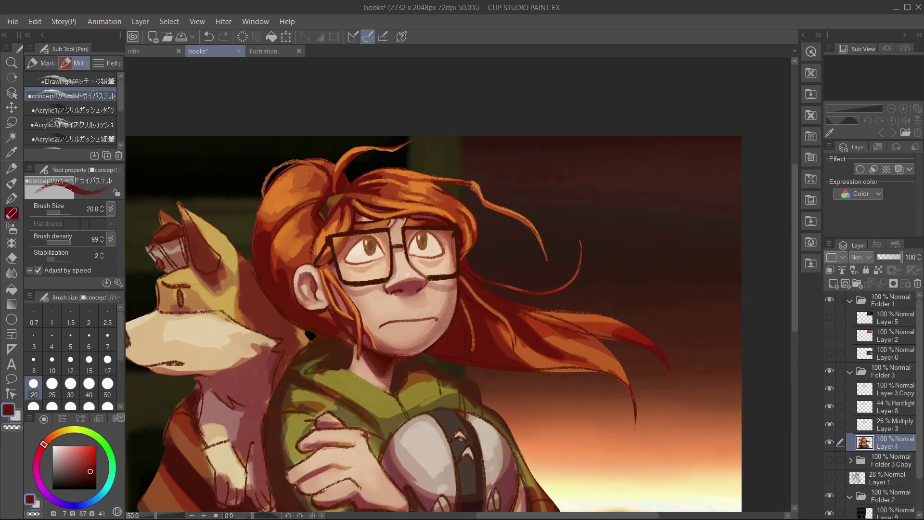
pyautogui.keyDown('alt'); pyautogui.click(473, 269); pyautogui.keyUp('alt')
# Shade the ponytail and hair in sampled dark reds with the Acrylic1 brush at sizes 20 and 80
pyautogui.click(72, 110)
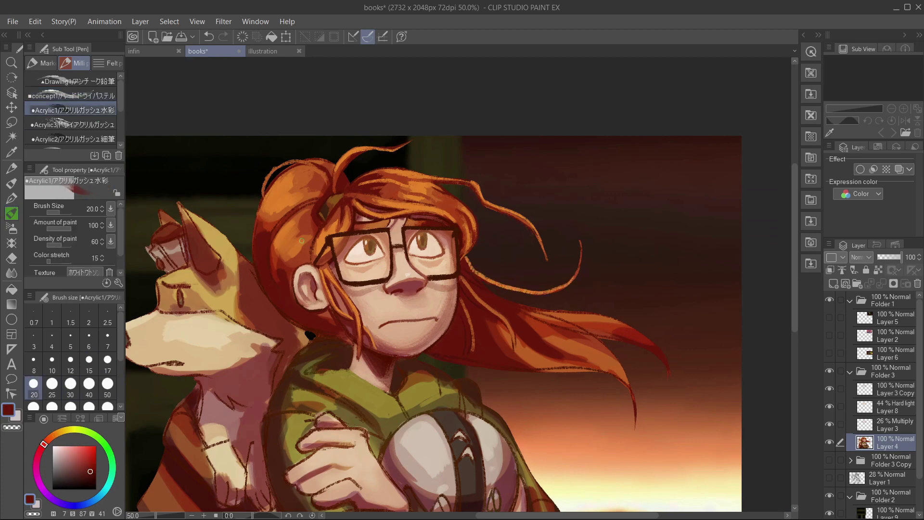
pyautogui.moveTo(280, 194)
pyautogui.mouseDown()
pyautogui.moveTo(262, 230)
pyautogui.moveTo(260, 269)
pyautogui.mouseUp()
pyautogui.keyDown('alt'); pyautogui.click(412, 350); pyautogui.keyUp('alt')
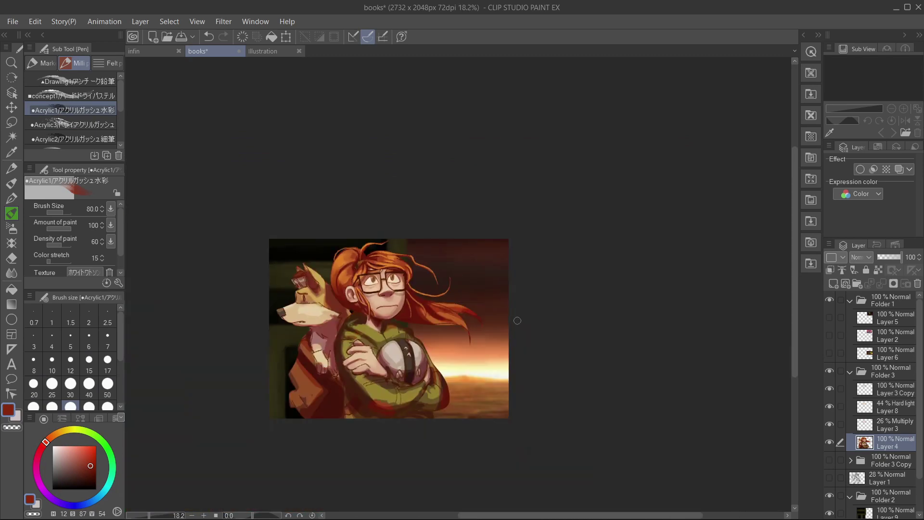
# Remove the loose strand at the front of the crown and tidy the fringe edge in orange with the concept1 brush at size 50
pyautogui.scroll(5, 472, 358)
pyautogui.press('[')
pyautogui.press(',')
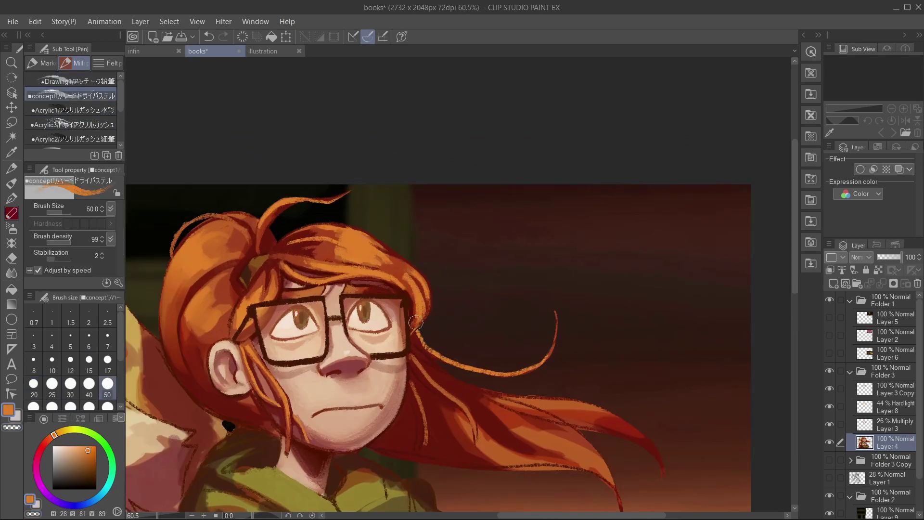
# Block soft orange and rust tones into the fringe and crown with the Acrylic1 brush at sizes 60 and 40
pyautogui.press('.')
pyautogui.keyDown('alt'); pyautogui.click(355, 255); pyautogui.keyUp('alt')
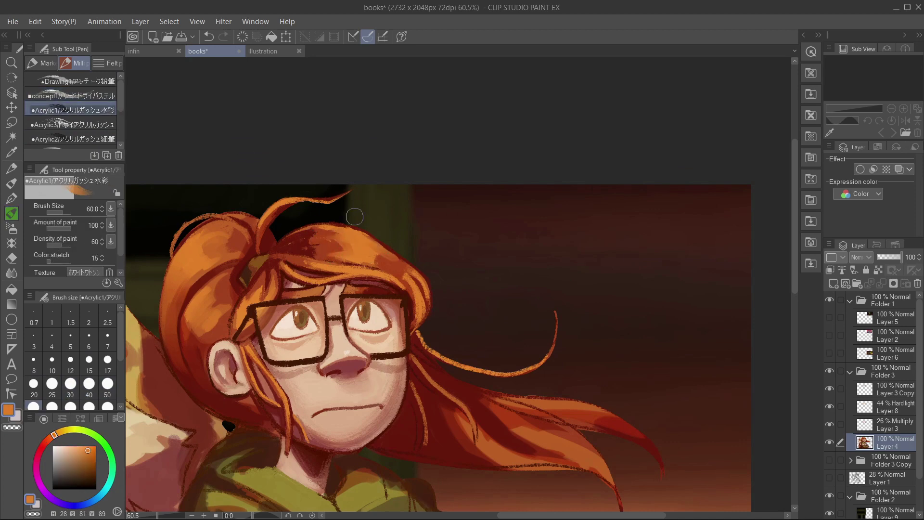
pyautogui.press('[')
pyautogui.press('[')
pyautogui.keyDown('alt'); pyautogui.click(294, 276); pyautogui.keyUp('alt')
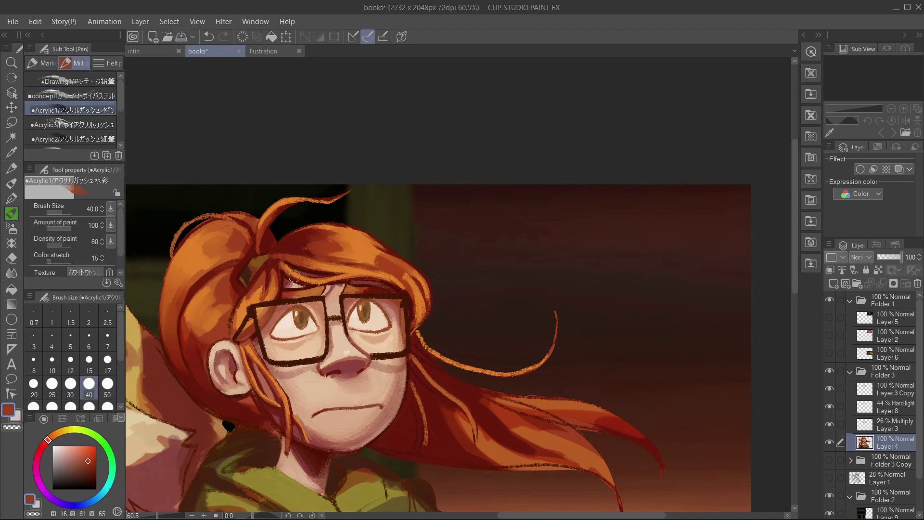
# Touch up the curl rising above the head in sampled bright orange with the Acrylic1 brush at size 25
pyautogui.scroll(-4, 294, 275)
pyautogui.scroll(5, 258, 182)
pyautogui.keyDown('alt'); pyautogui.click(258, 182); pyautogui.keyUp('alt')
pyautogui.press('[')
pyautogui.press('[')
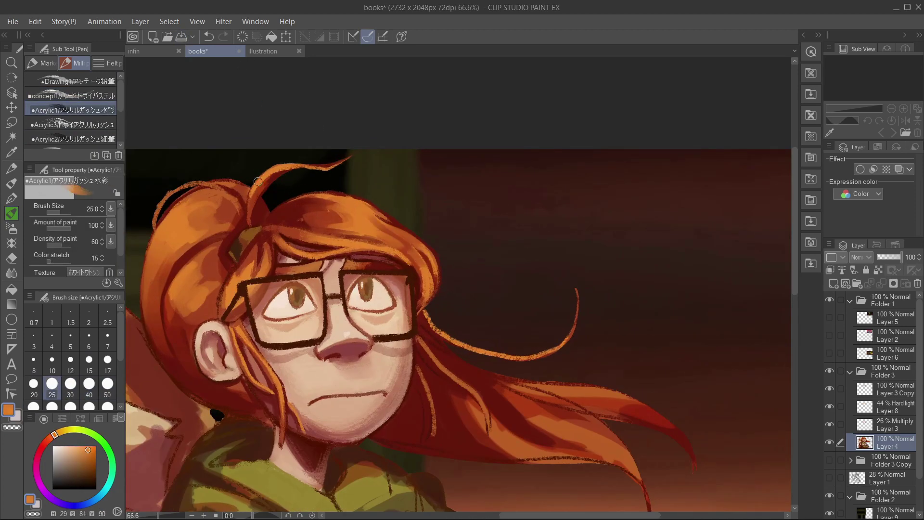
# Blend the windblown hair beside the glasses in sampled orange, and trim the lower tip with transparent colour using Acrylic1 at size 50
pyautogui.scroll(2, 330, 256)
pyautogui.keyDown('alt'); pyautogui.click(330, 256); pyautogui.keyUp('alt')
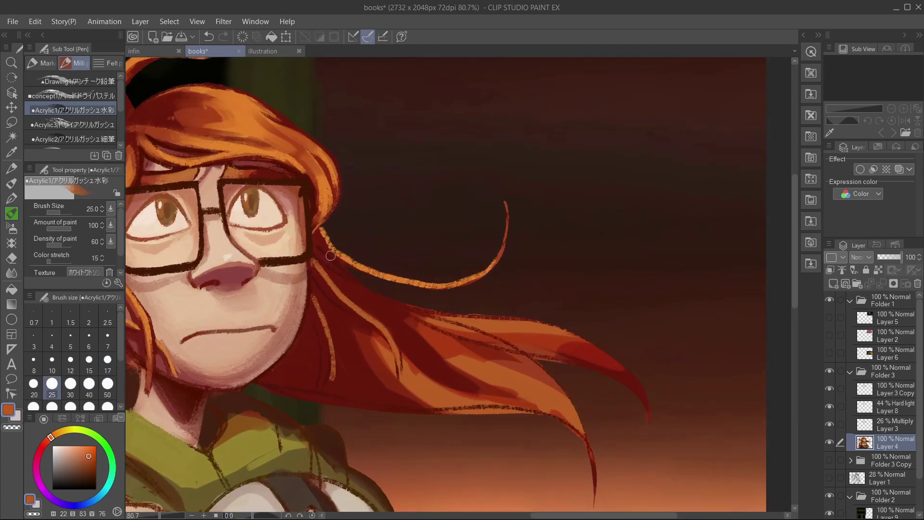
pyautogui.press(']')
pyautogui.press(']')
pyautogui.press(']')
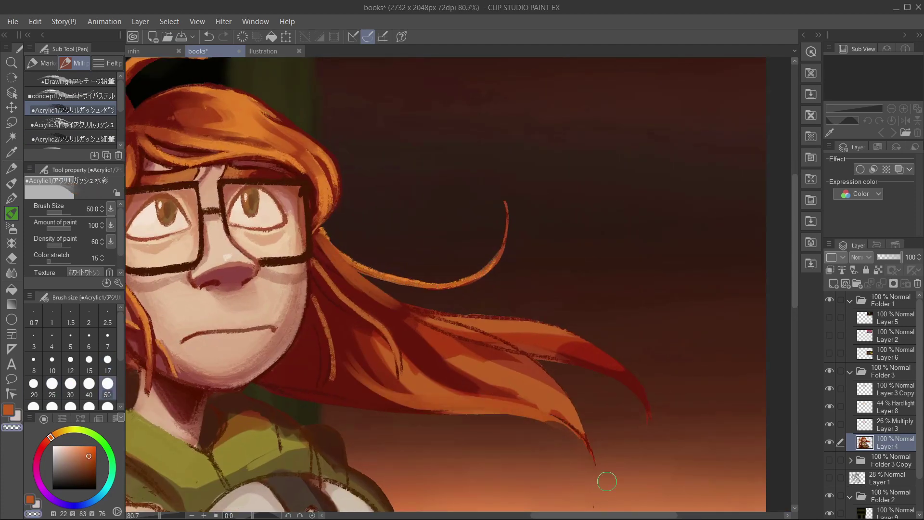
# Paint bright orange strands into the hair behind the cheek with the Acrylic1 brush at size 30
pyautogui.scroll(-4, 463, 319)
pyautogui.scroll(4, 413, 278)
pyautogui.keyDown('alt'); pyautogui.click(356, 298); pyautogui.keyUp('alt')
pyautogui.press('[')
pyautogui.press('[')
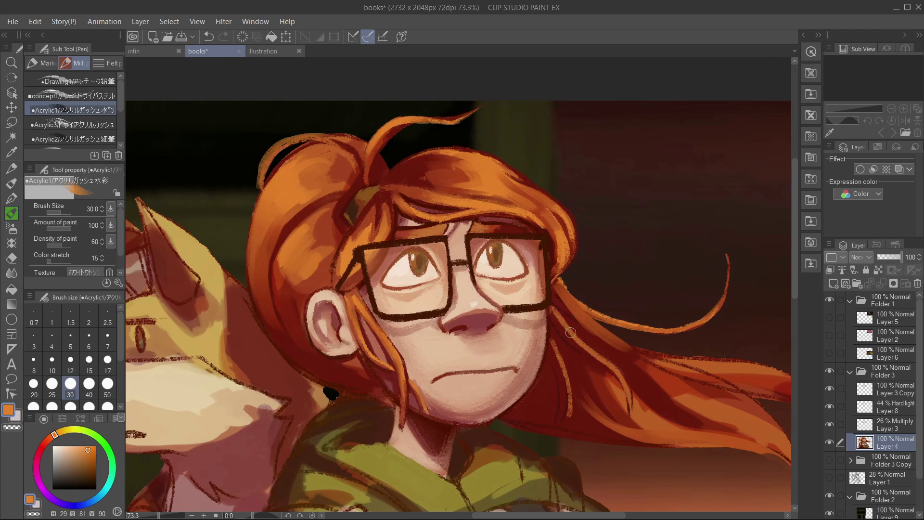
# Broaden the flowing hair's highlights in orange and its shadows in sampled dark red, using the Acrylic1 brush at sizes 40 and 60
pyautogui.scroll(-5, 570, 332)
pyautogui.scroll(4, 484, 301)
pyautogui.press(']')
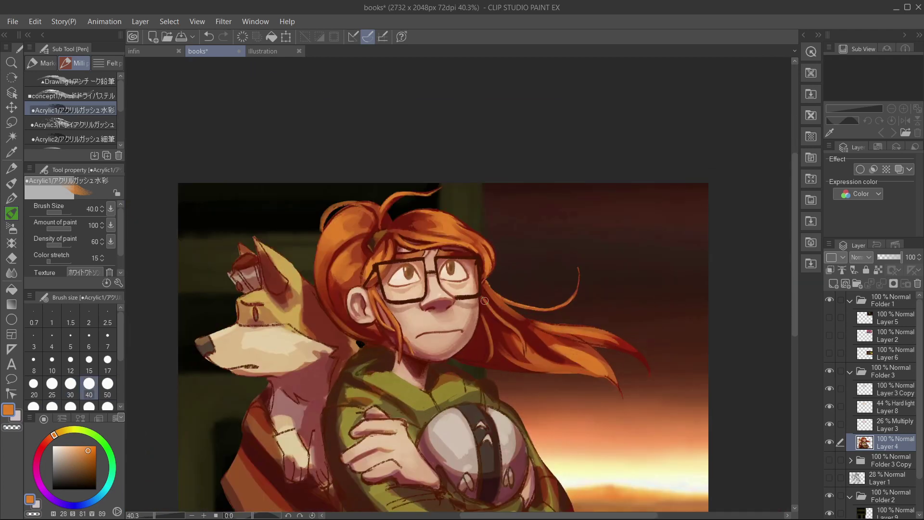
pyautogui.press(']')
pyautogui.press(']')
pyautogui.keyDown('alt'); pyautogui.click(529, 336); pyautogui.keyUp('alt')
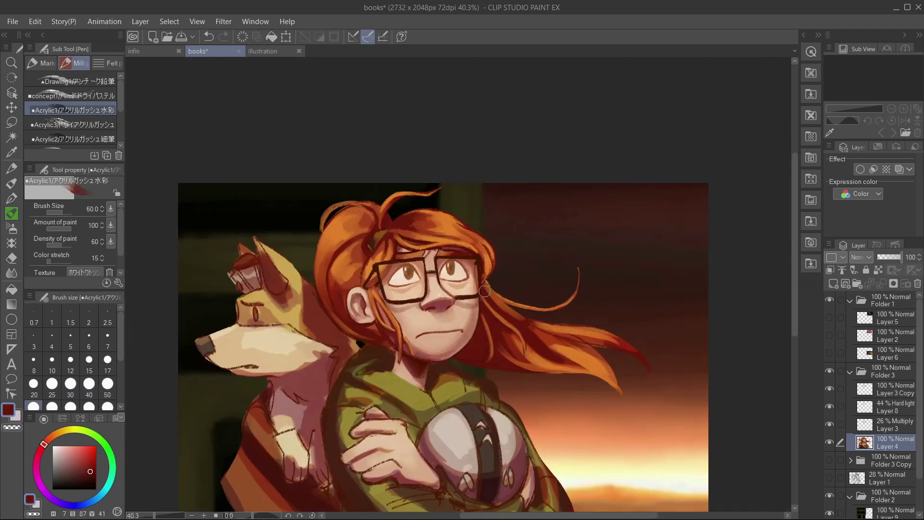
# Save the illustration and extend the flowing hair's lower tip in sampled orange with the Acrylic1 brush at size 60
pyautogui.scroll(-4, 571, 307)
pyautogui.hotkey('ctrl', 's')
pyautogui.scroll(4, 571, 306)
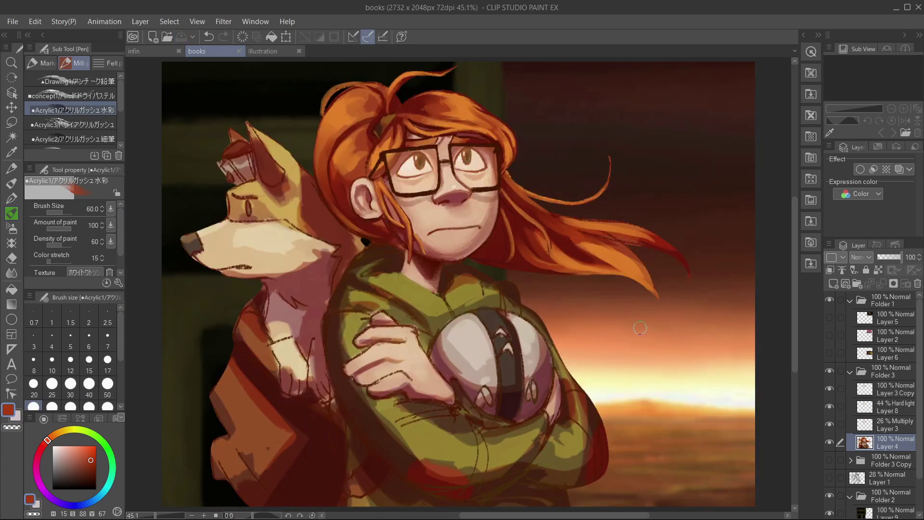
pyautogui.keyDown('alt'); pyautogui.click(592, 269); pyautogui.keyUp('alt')
pyautogui.moveTo(573, 269)
pyautogui.mouseDown()
pyautogui.moveTo(645, 287)
pyautogui.moveTo(654, 308)
pyautogui.mouseUp()
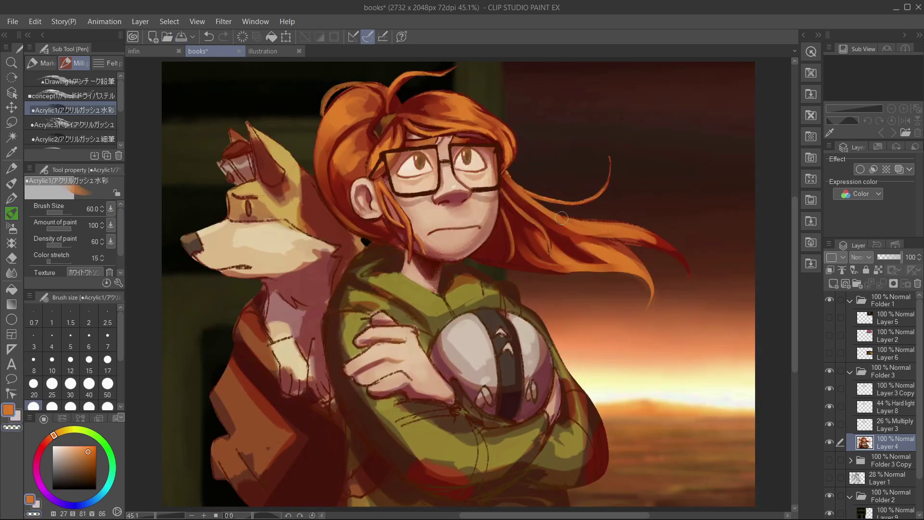
# Refine the strands in front of the ear in sampled rust and orange, using Acrylic1 at size 30 and concept1 at size 20
pyautogui.scroll(-1, 561, 218)
pyautogui.scroll(2, 433, 246)
pyautogui.keyDown('alt'); pyautogui.click(432, 247); pyautogui.keyUp('alt')
pyautogui.press('[')
pyautogui.press('[')
pyautogui.press('[')
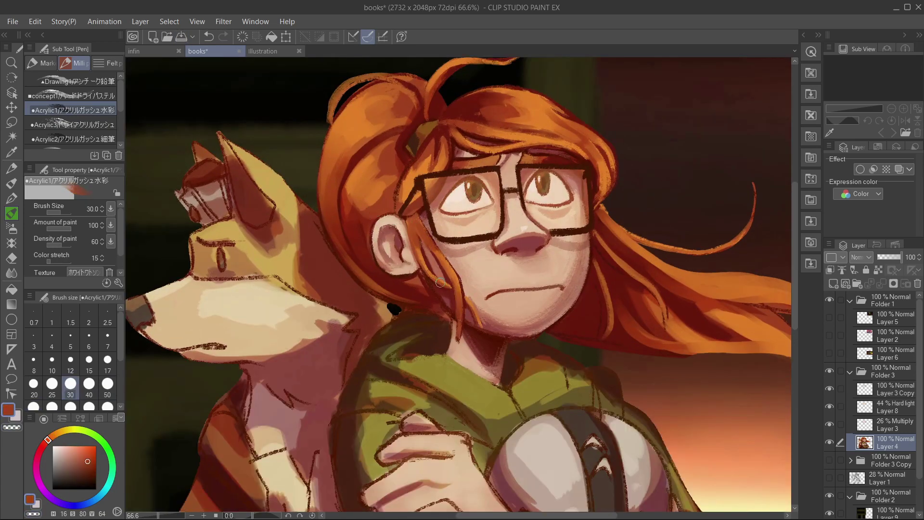
pyautogui.keyDown('alt'); pyautogui.click(572, 180); pyautogui.keyUp('alt')
pyautogui.keyDown('alt'); pyautogui.click(436, 250); pyautogui.keyUp('alt')
pyautogui.press(',')
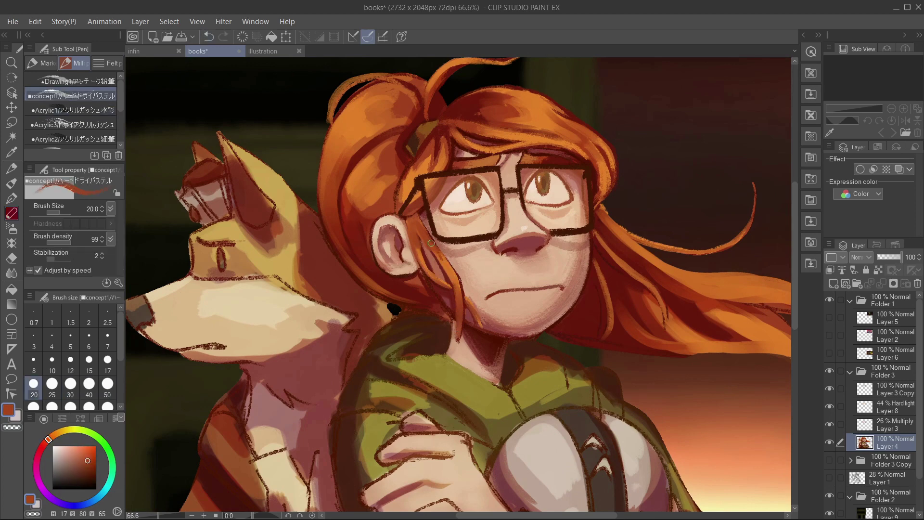
pyautogui.keyDown('alt'); pyautogui.click(428, 240); pyautogui.keyUp('alt')
# Add a loose strand off the back of the ponytail in sampled dark red and orange with the concept1 brush at sizes 30 and 50
pyautogui.scroll(-5, 417, 240)
pyautogui.scroll(3, 378, 222)
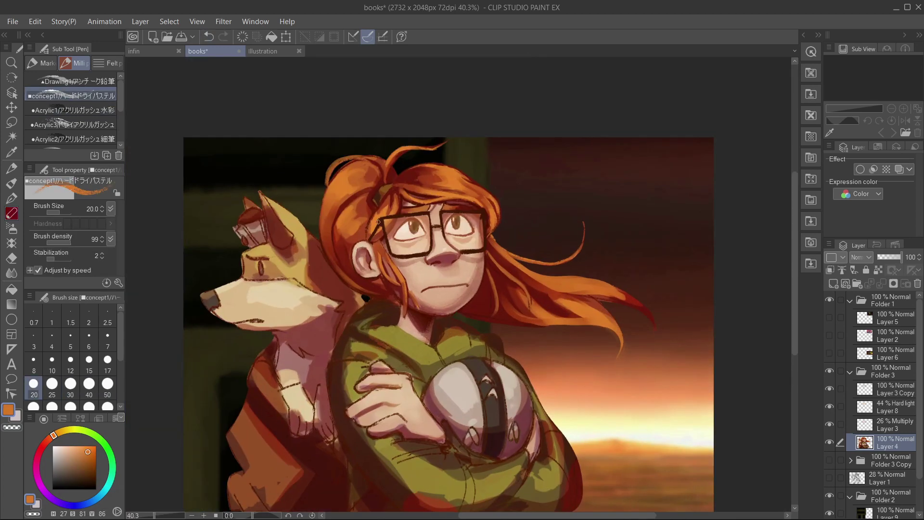
pyautogui.press(']')
pyautogui.keyDown('alt'); pyautogui.click(344, 207); pyautogui.keyUp('alt')
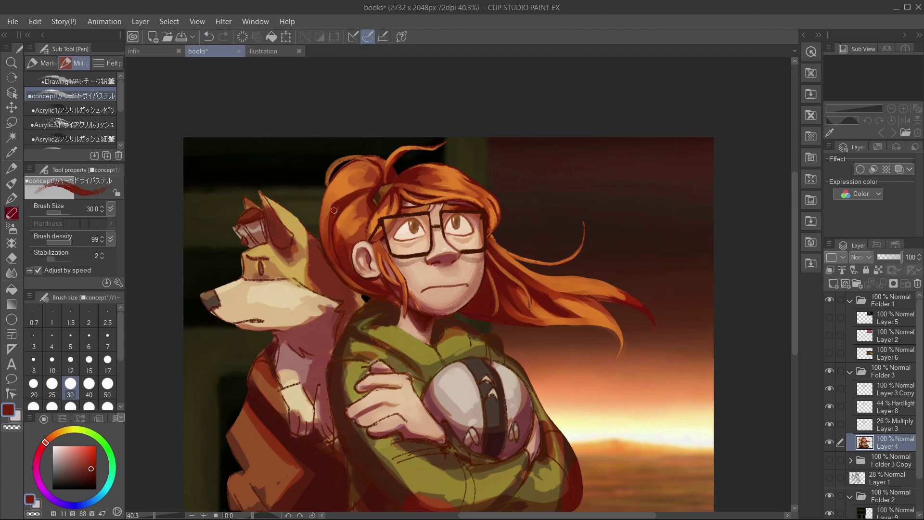
pyautogui.press(']')
pyautogui.press(']')
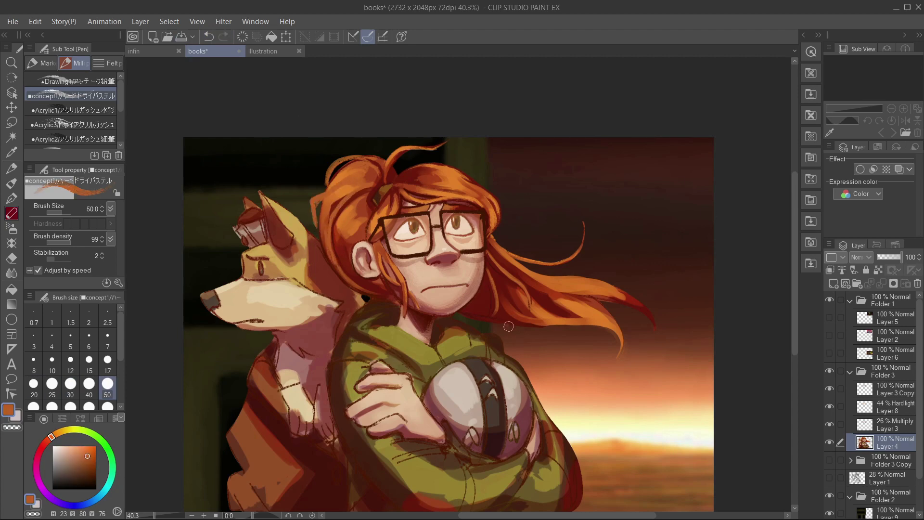
# Paint bright orange strands through the ponytail with the concept1 brush at sizes 25 and 40
pyautogui.scroll(2, 508, 326)
pyautogui.keyDown('alt'); pyautogui.click(366, 248); pyautogui.keyUp('alt')
pyautogui.press('[')
pyautogui.press('[')
pyautogui.press('[')
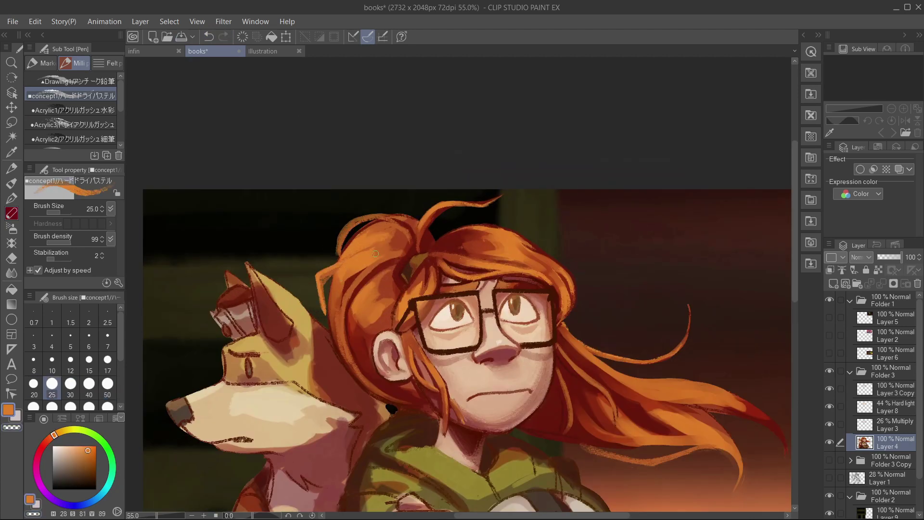
pyautogui.press(']')
pyautogui.press(']')
pyautogui.scroll(-3, 456, 284)
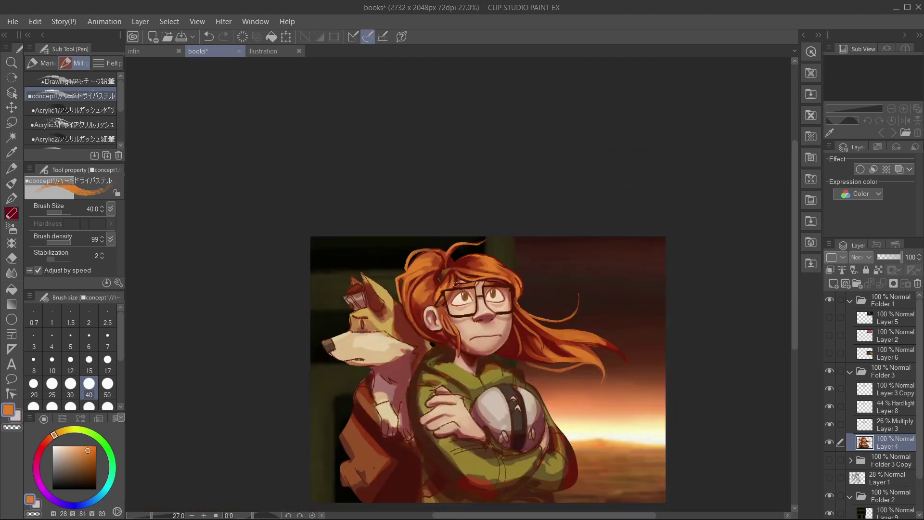
# Define the ponytail's lower strands behind the ear in sampled hair tones, using the concept1 brush at sizes 25 and 40
pyautogui.scroll(2, 456, 284)
pyautogui.press('[')
pyautogui.press('[')
pyautogui.keyDown('alt'); pyautogui.click(331, 192); pyautogui.keyUp('alt')
pyautogui.press(']')
pyautogui.press(']')
pyautogui.keyDown('alt'); pyautogui.click(358, 273); pyautogui.keyUp('alt')
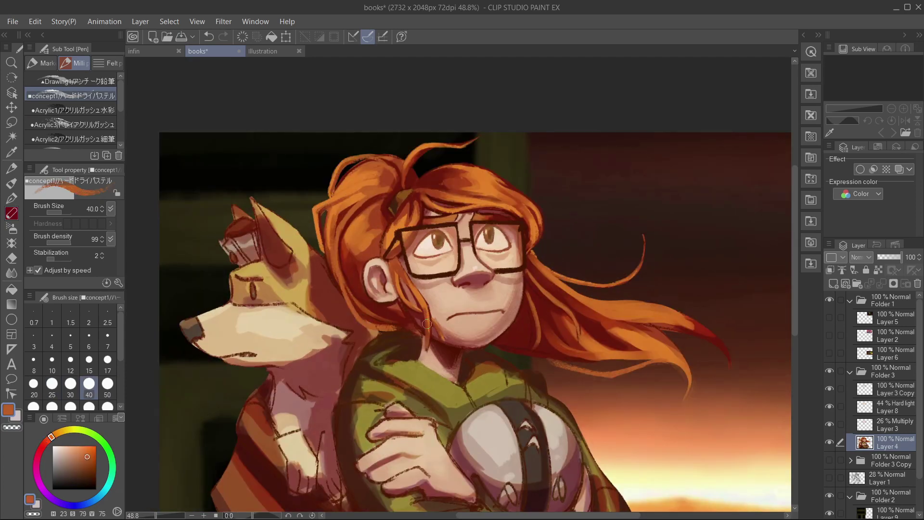
# Erase the arching strand over the ponytail with transparent colour, using the concept1 brush at sizes 50 and 30
pyautogui.scroll(-2, 358, 274)
pyautogui.scroll(1, 473, 221)
pyautogui.press(']')
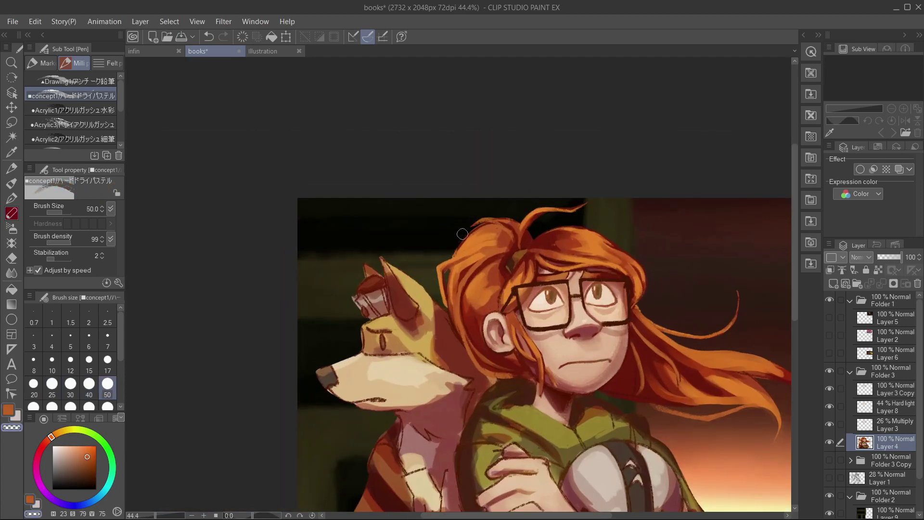
pyautogui.keyDown('alt'); pyautogui.click(495, 224); pyautogui.keyUp('alt')
pyautogui.keyDown('alt'); pyautogui.click(486, 226); pyautogui.keyUp('alt')
pyautogui.press('[')
pyautogui.press('[')
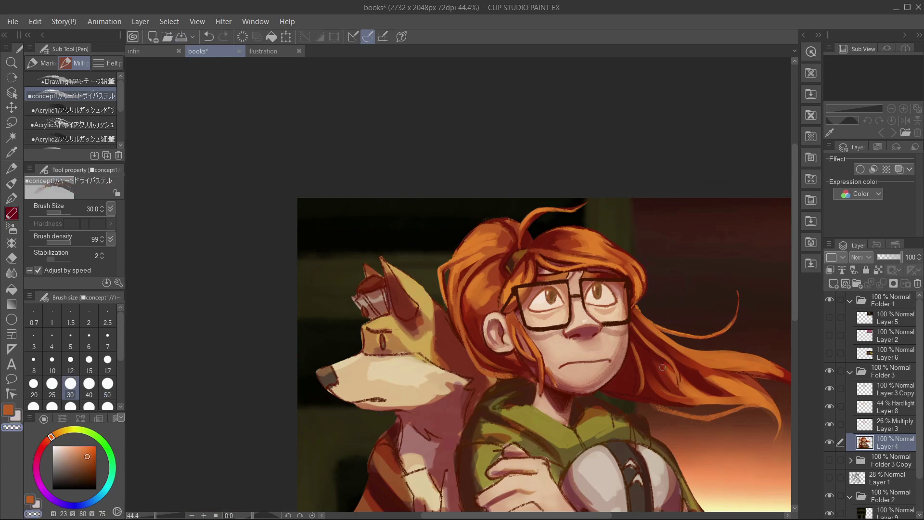
# Build up the top of the ponytail above the hair tie in sampled orange and dark red with the concept1 brush at sizes 40 and 20
pyautogui.scroll(1, 663, 368)
pyautogui.press(']')
pyautogui.keyDown('alt'); pyautogui.click(495, 192); pyautogui.keyUp('alt')
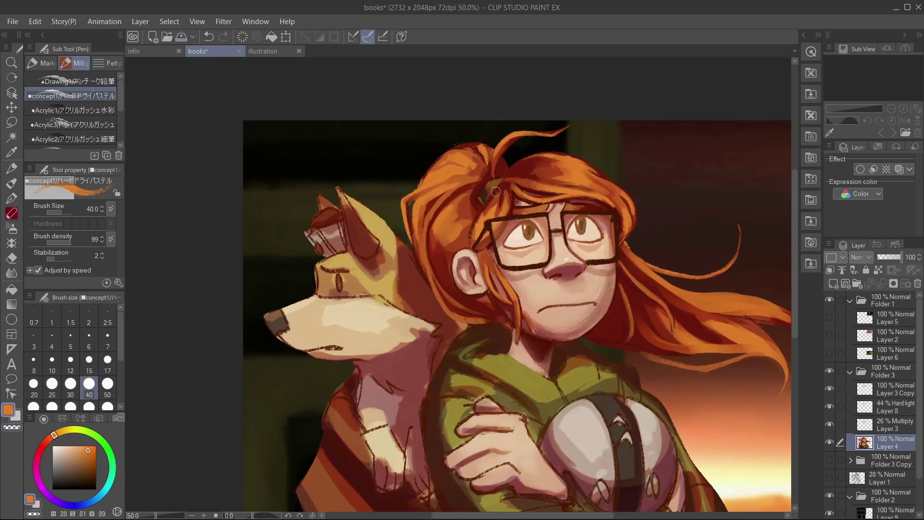
pyautogui.keyDown('alt'); pyautogui.click(478, 153); pyautogui.keyUp('alt')
pyautogui.keyDown('alt'); pyautogui.click(474, 141); pyautogui.keyUp('alt')
pyautogui.keyDown('alt'); pyautogui.click(476, 146); pyautogui.keyUp('alt')
pyautogui.keyDown('alt'); pyautogui.click(475, 145); pyautogui.keyUp('alt')
pyautogui.keyDown('alt'); pyautogui.click(477, 152); pyautogui.keyUp('alt')
pyautogui.press('[')
pyautogui.press('[')
pyautogui.press('[')
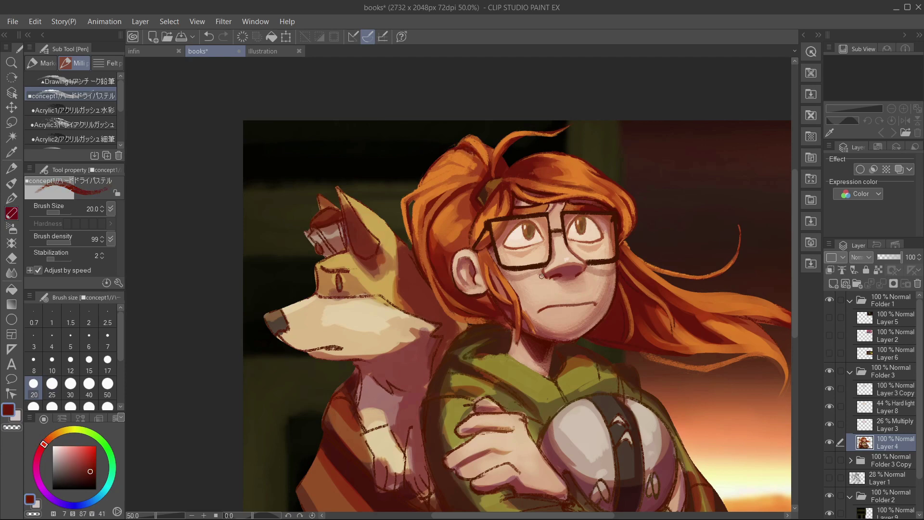
# Add sampled orange highlight strands across the ponytail with the concept1 brush at size 30
pyautogui.keyDown('alt'); pyautogui.click(541, 276); pyautogui.keyUp('alt')
pyautogui.moveTo(541, 276); pyautogui.dragTo(505, 237)
pyautogui.press(']')
pyautogui.press(']')
pyautogui.keyDown('alt'); pyautogui.click(419, 175); pyautogui.keyUp('alt')
pyautogui.keyDown('alt'); pyautogui.click(417, 174); pyautogui.keyUp('alt')
pyautogui.keyDown('alt'); pyautogui.click(417, 174); pyautogui.keyUp('alt')
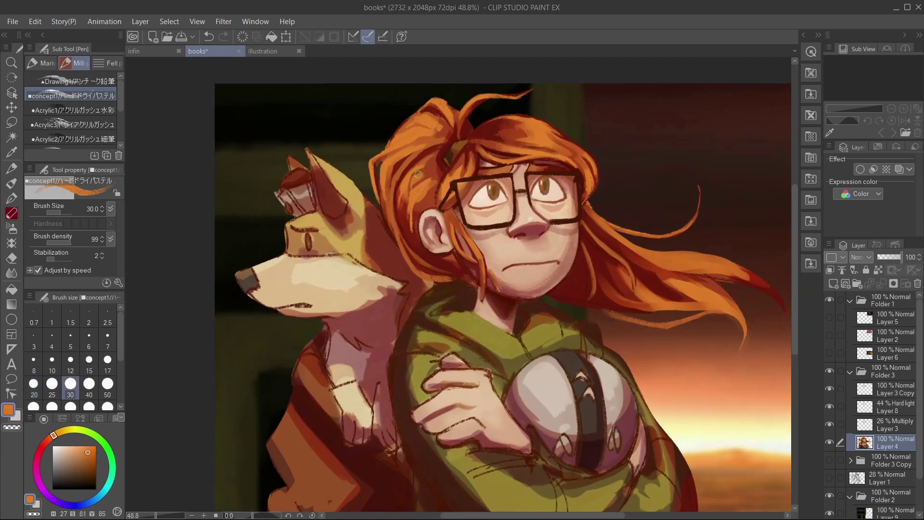
pyautogui.keyDown('alt'); pyautogui.click(414, 212); pyautogui.keyUp('alt')
pyautogui.keyDown('alt'); pyautogui.click(431, 172); pyautogui.keyUp('alt')
# Touch up the hair in orange with Acrylic1 at size 20, and darken the hair below the ear with concept1 at size 30
pyautogui.scroll(-5, 431, 179)
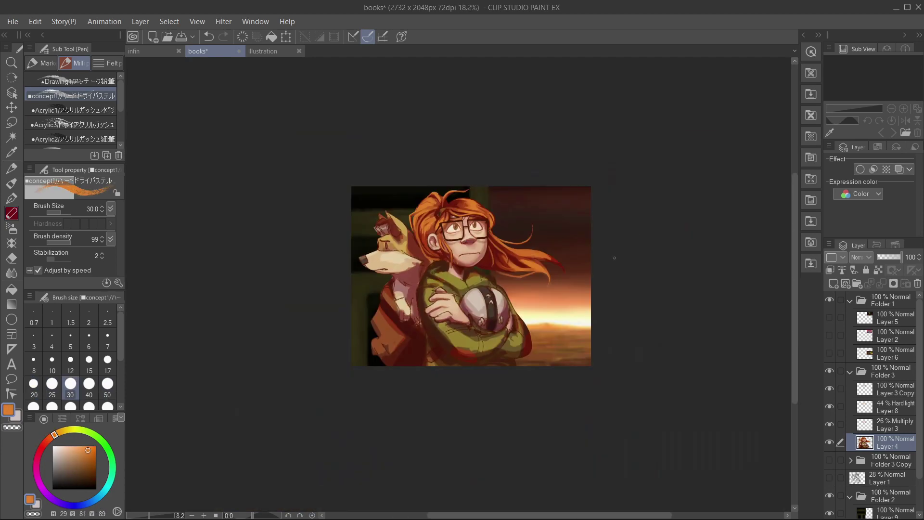
pyautogui.scroll(5, 430, 179)
pyautogui.press('.')
pyautogui.scroll(-1, 590, 342)
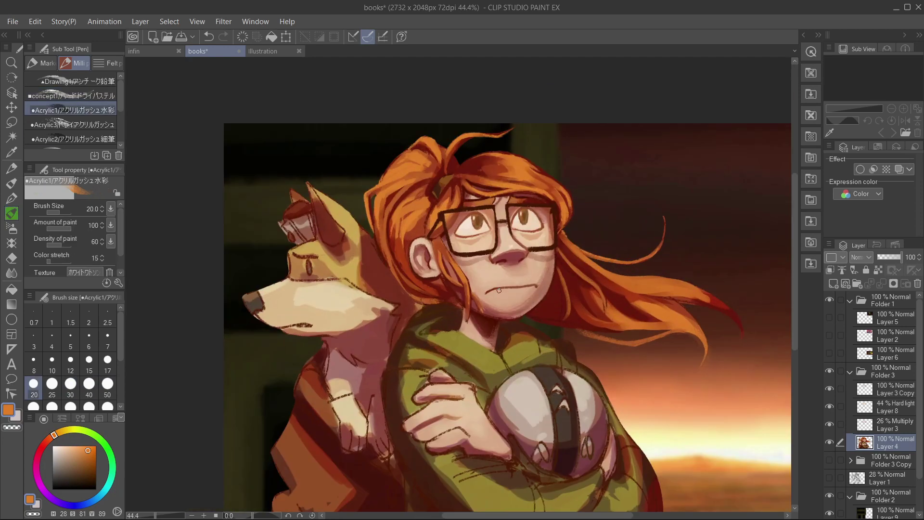
pyautogui.keyDown('alt'); pyautogui.click(378, 196); pyautogui.keyUp('alt')
pyautogui.press(',')
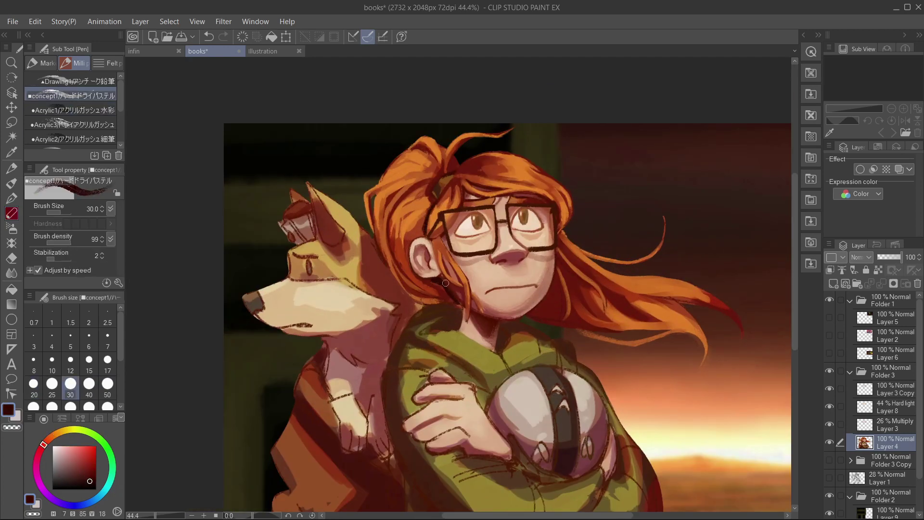
# Paint sampled dark red shadow strands into the hair behind the ear with the concept1 brush at size 30
pyautogui.scroll(1, 446, 282)
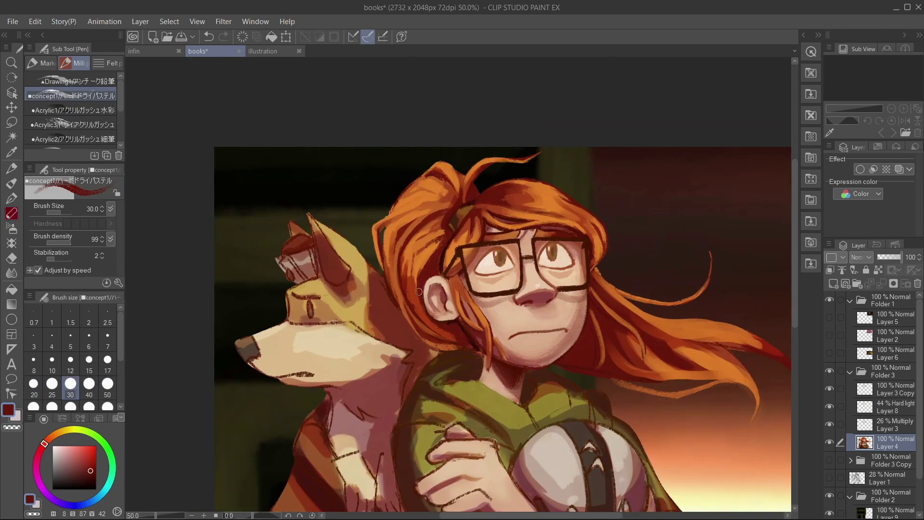
pyautogui.keyDown('alt'); pyautogui.click(412, 293); pyautogui.keyUp('alt')
pyautogui.keyDown('alt'); pyautogui.click(415, 273); pyautogui.keyUp('alt')
pyautogui.scroll(-1, 362, 293)
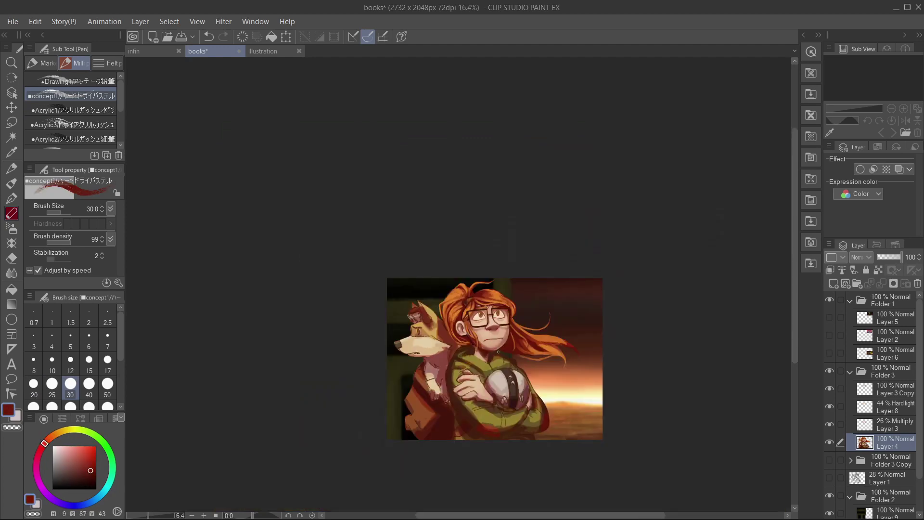
# Touch up the windblown hair and ponytail in sampled rust and dark red with the concept1 brush at size 30
pyautogui.scroll(-3, 675, 389)
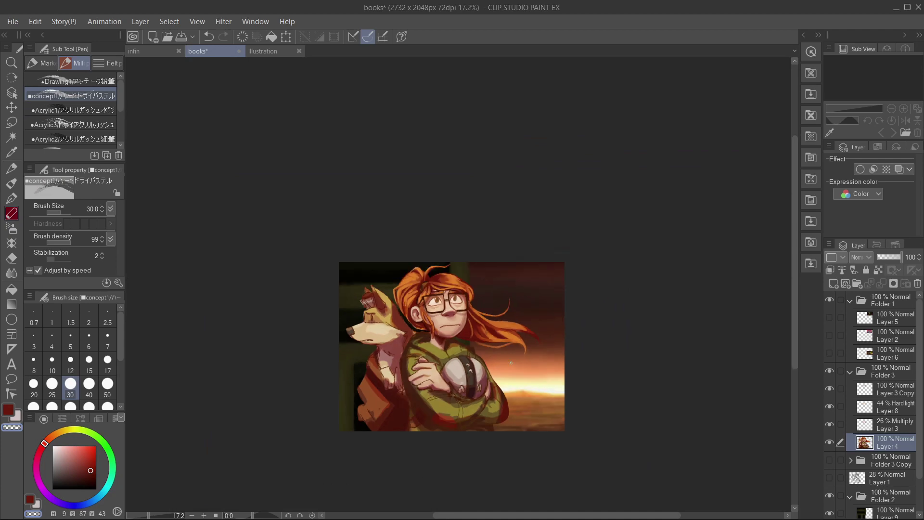
pyautogui.scroll(2, 494, 351)
pyautogui.keyDown('alt'); pyautogui.click(543, 294); pyautogui.keyUp('alt')
pyautogui.scroll(-2, 481, 337)
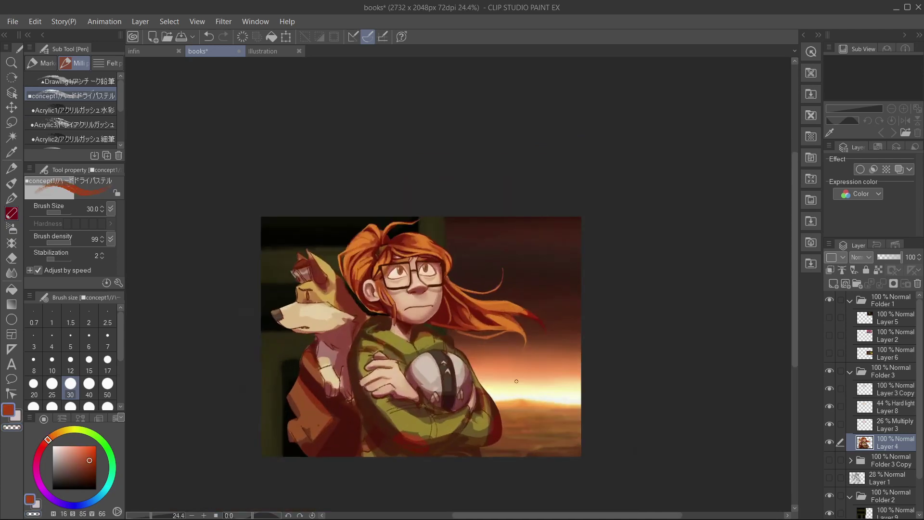
pyautogui.scroll(5, 240, 179)
pyautogui.keyDown('alt'); pyautogui.click(241, 179); pyautogui.keyUp('alt')
pyautogui.scroll(-3, 424, 293)
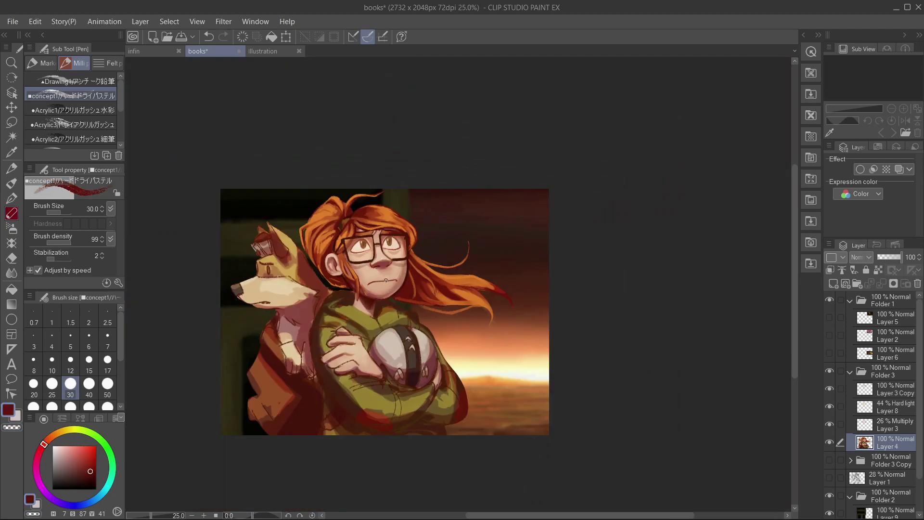
# Darken the hair beside the jaw in sampled dark red with the Acrylic1 brush at size 60
pyautogui.scroll(1, 424, 293)
pyautogui.click(72, 110)
pyautogui.keyDown('alt'); pyautogui.click(389, 294); pyautogui.keyUp('alt')
pyautogui.press(']')
pyautogui.press(']')
pyautogui.press(']')
pyautogui.press(']')
pyautogui.press(']')
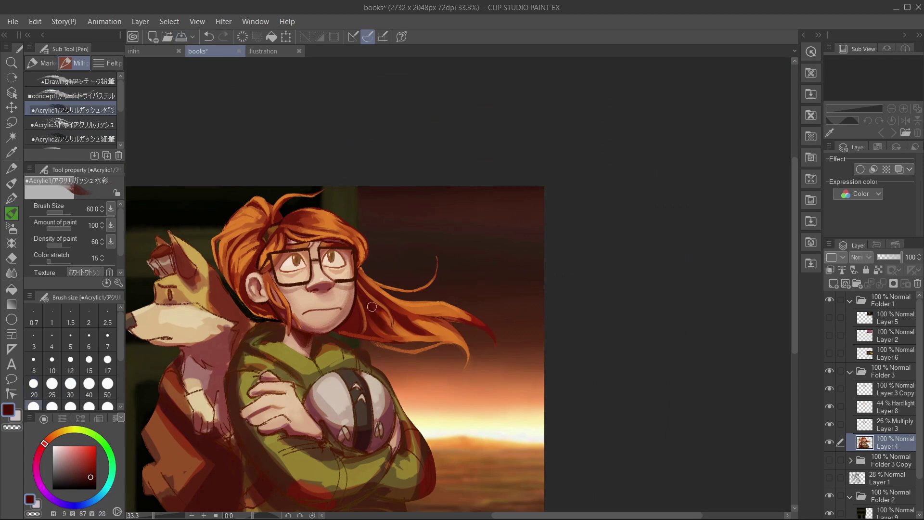
# Paint sampled rust red strands across the windblown hair and its upper tip with the concept1 brush at size 40
pyautogui.press('p')
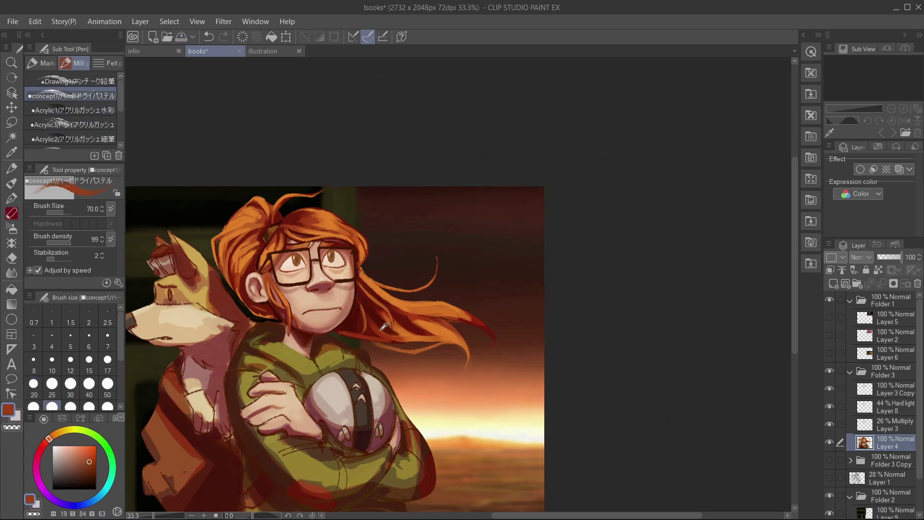
pyautogui.keyDown('alt'); pyautogui.click(400, 321); pyautogui.keyUp('alt')
pyautogui.scroll(2, 450, 417)
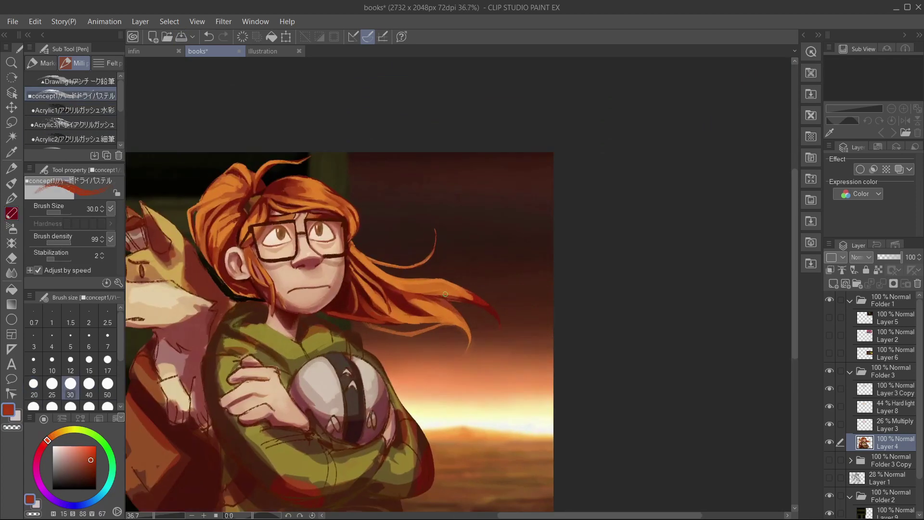
pyautogui.press(']')
pyautogui.keyDown('alt'); pyautogui.click(481, 303); pyautogui.keyUp('alt')
pyautogui.moveTo(495, 286); pyautogui.dragTo(464, 325)
pyautogui.moveTo(442, 284); pyautogui.dragTo(390, 289)
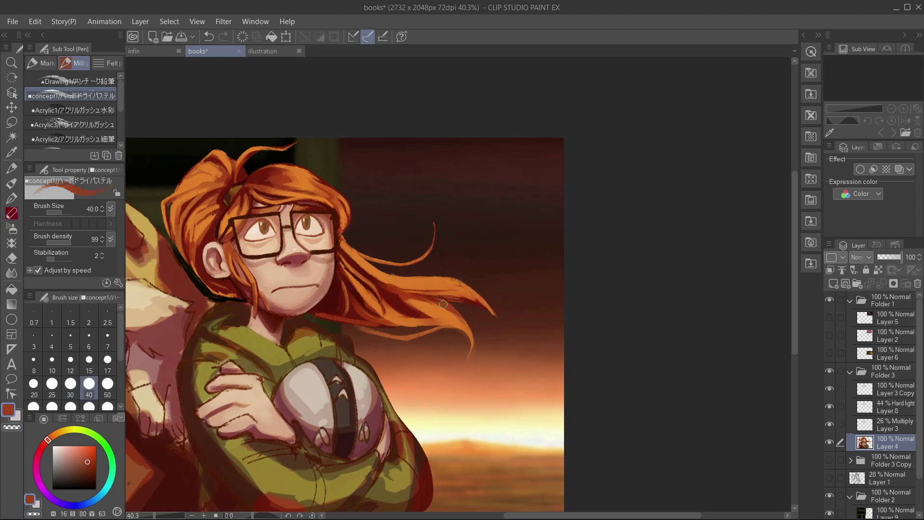
pyautogui.moveTo(498, 294); pyautogui.dragTo(430, 325)
# Refine the lower windblown strands in sampled orange and dark red with the concept1 brush at size 20
pyautogui.press('[')
pyautogui.press('[')
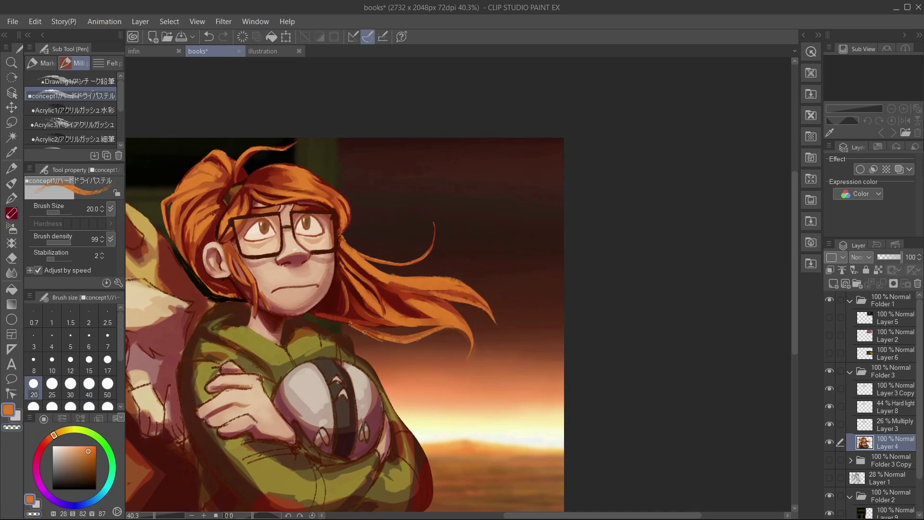
pyautogui.press('[')
pyautogui.keyDown('alt'); pyautogui.click(335, 320); pyautogui.keyUp('alt')
pyautogui.scroll(-5, 354, 277)
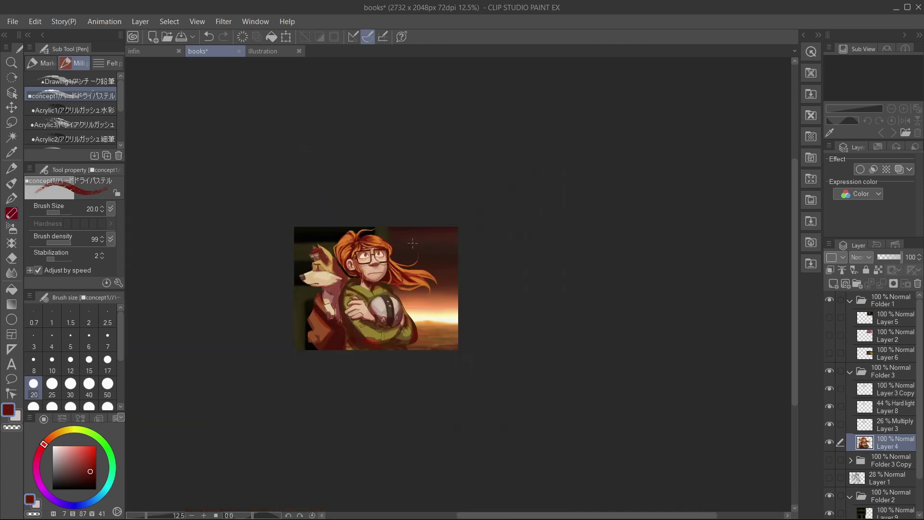
# Add sampled orange strands to the windblown hair with the concept1 brush at size 70
pyautogui.scroll(6, 385, 298)
pyautogui.press(']')
pyautogui.press(']')
pyautogui.press(']')
pyautogui.press(']')
pyautogui.press(']')
pyautogui.press(']')
pyautogui.keyDown('alt'); pyautogui.click(458, 333); pyautogui.keyUp('alt')
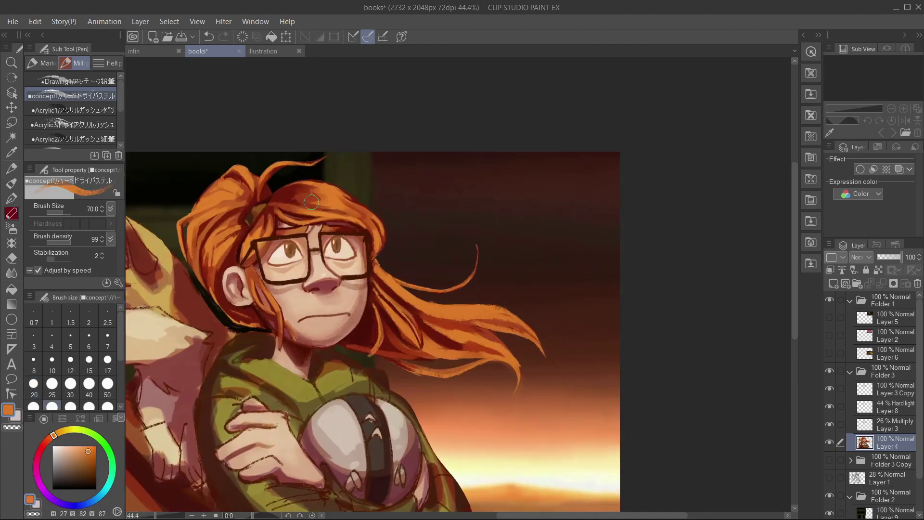
# Trim the tips of the windblown hair in transparent colour with the Acrylic1 brush at size 50
pyautogui.press('.')
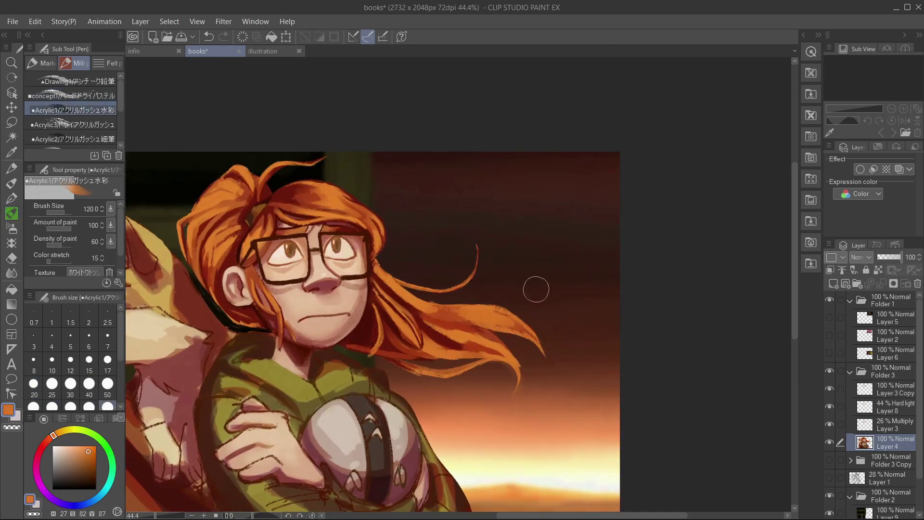
pyautogui.press('[')
pyautogui.press('[')
pyautogui.press('[')
pyautogui.press('[')
pyautogui.press('[')
pyautogui.keyDown('alt'); pyautogui.click(515, 345); pyautogui.keyUp('alt')
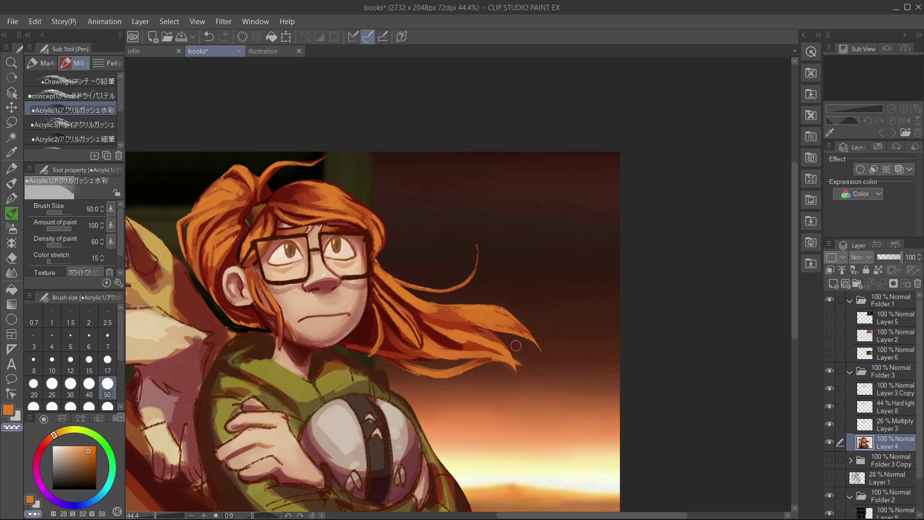
# Fill the middle of the windblown hair with sampled orange using the Acrylic1 brush at size 60
pyautogui.press('[')
pyautogui.press('[')
pyautogui.keyDown('alt'); pyautogui.click(386, 367); pyautogui.keyUp('alt')
pyautogui.keyDown('alt'); pyautogui.click(401, 305); pyautogui.keyUp('alt')
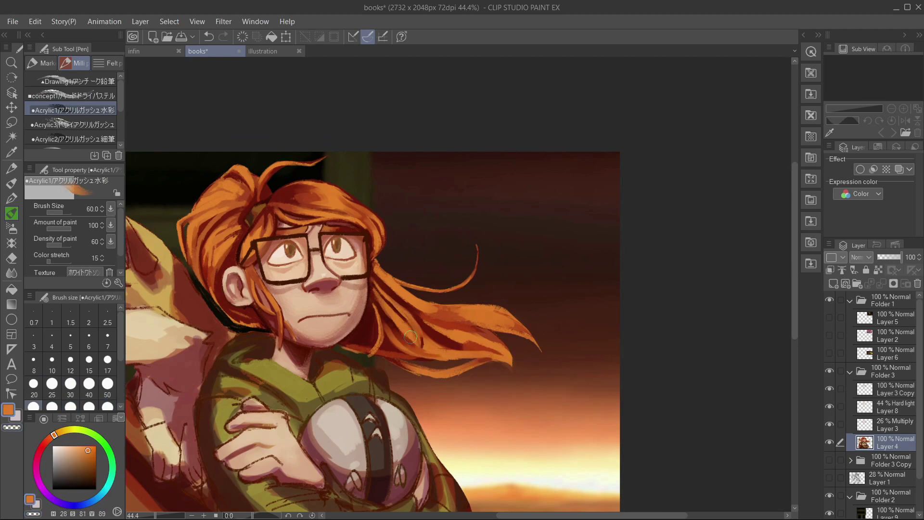
pyautogui.hotkey('ctrl', '0')
pyautogui.keyDown('alt'); pyautogui.click(548, 227); pyautogui.keyUp('alt')
pyautogui.moveTo(520, 212)
pyautogui.mouseDown()
pyautogui.moveTo(582, 265)
pyautogui.moveTo(592, 259)
pyautogui.mouseUp()
pyautogui.keyDown('alt'); pyautogui.click(553, 231); pyautogui.keyUp('alt')
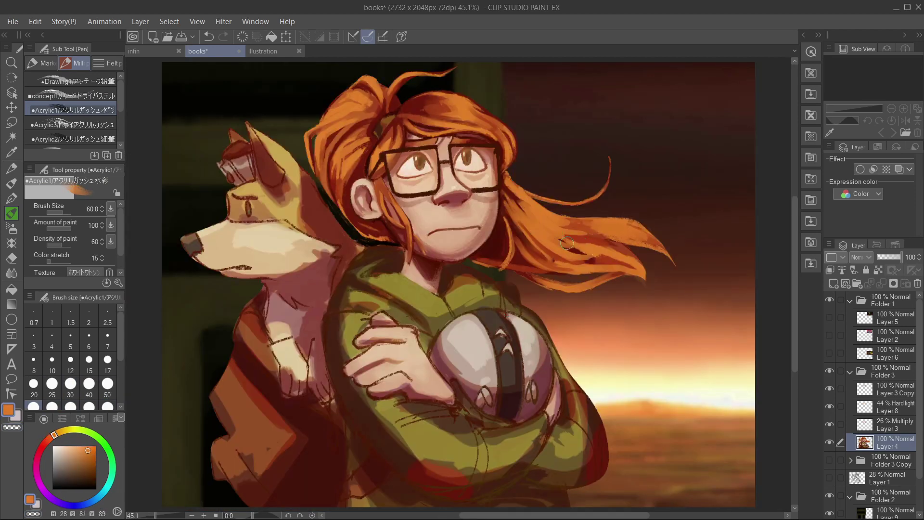
# Trim the windblown hair's lower edge and extend its lower tip in sampled rust red with Acrylic1 at size 60
pyautogui.keyDown('alt'); pyautogui.click(529, 222); pyautogui.keyUp('alt')
pyautogui.moveTo(500, 192)
pyautogui.mouseDown()
pyautogui.moveTo(534, 231)
pyautogui.moveTo(626, 288)
pyautogui.mouseUp()
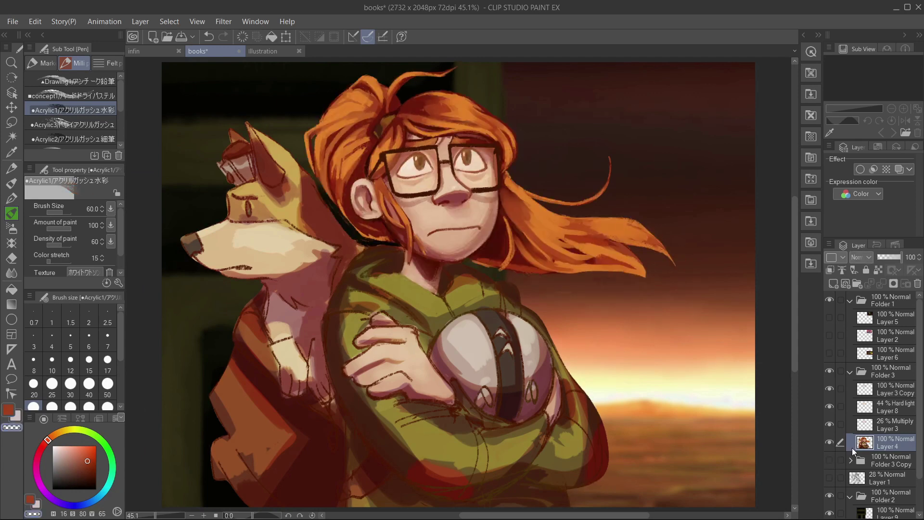
pyautogui.keyDown('alt'); pyautogui.click(663, 295); pyautogui.keyUp('alt')
pyautogui.moveTo(679, 269)
pyautogui.mouseDown()
pyautogui.moveTo(662, 253)
pyautogui.moveTo(667, 320)
pyautogui.mouseUp()
pyautogui.keyDown('alt'); pyautogui.click(601, 276); pyautogui.keyUp('alt')
pyautogui.scroll(-2, 601, 276)
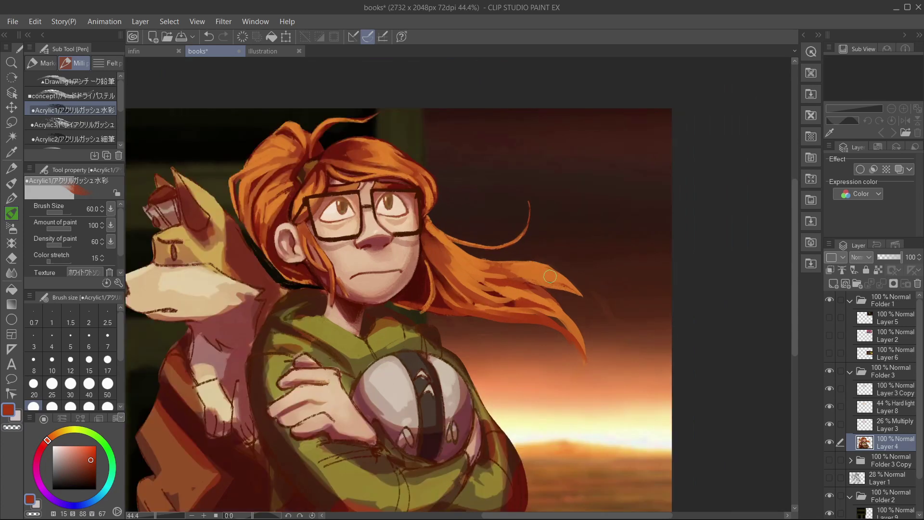
# Smooth the windblown hair toward its upper tip in sampled orange with the Acrylic1 brush
pyautogui.press(']')
pyautogui.press(']')
pyautogui.keyDown('alt'); pyautogui.click(541, 299); pyautogui.keyUp('alt')
pyautogui.keyDown('alt'); pyautogui.click(564, 269); pyautogui.keyUp('alt')
# Paint sampled dark red shadow into the hair beside the cheek and neck with Acrylic1 at size 50
pyautogui.press('[')
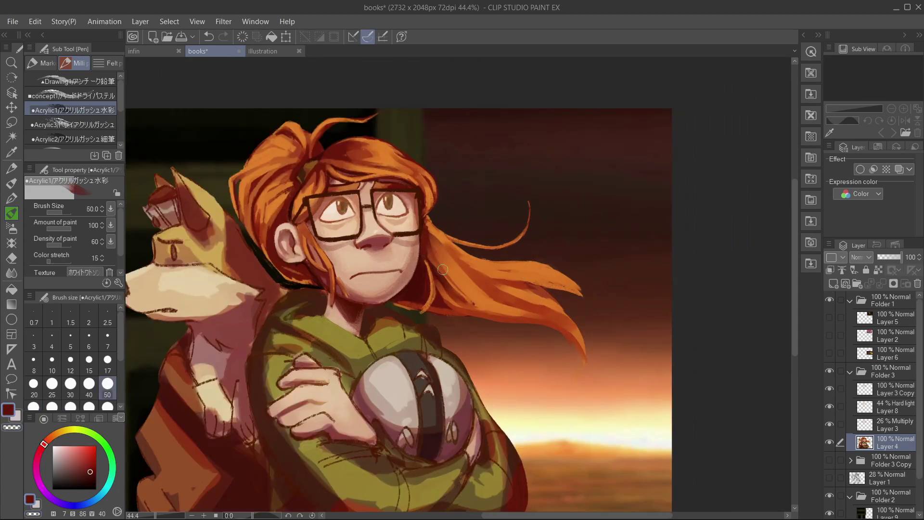
pyautogui.moveTo(436, 248); pyautogui.dragTo(429, 295)
pyautogui.moveTo(448, 262)
pyautogui.mouseDown()
pyautogui.moveTo(473, 290)
pyautogui.moveTo(424, 296)
pyautogui.moveTo(416, 320)
pyautogui.mouseUp()
# Paint sampled orange strands over the shadowed hair beside the cheek with the concept1 brush at size 50
pyautogui.press('p')
pyautogui.keyDown('alt'); pyautogui.click(443, 262); pyautogui.keyUp('alt')
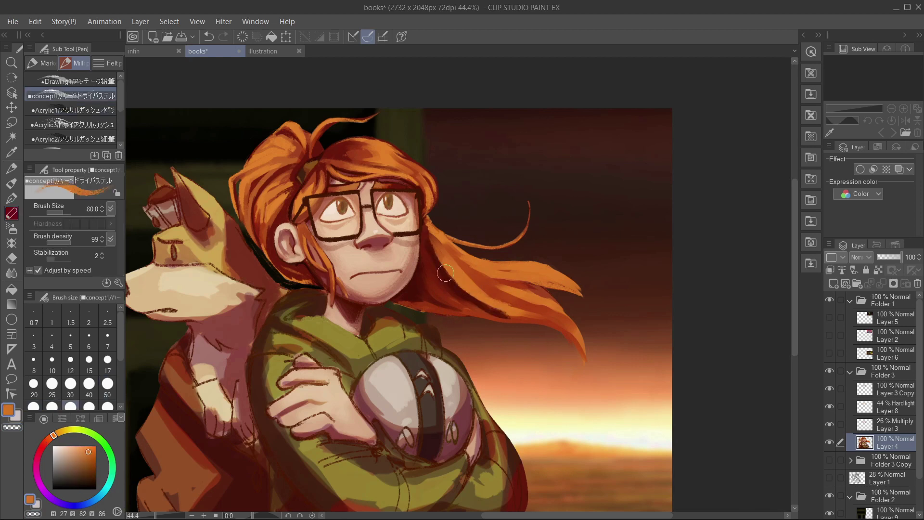
pyautogui.press('[')
pyautogui.press('[')
pyautogui.press('[')
pyautogui.moveTo(438, 238)
pyautogui.mouseDown()
pyautogui.moveTo(494, 294)
pyautogui.moveTo(466, 307)
pyautogui.moveTo(437, 303)
pyautogui.moveTo(436, 253)
pyautogui.moveTo(420, 309)
pyautogui.moveTo(496, 325)
pyautogui.moveTo(405, 306)
pyautogui.moveTo(504, 303)
pyautogui.moveTo(433, 318)
pyautogui.moveTo(508, 328)
pyautogui.mouseUp()
# Add sampled rust and dark red shadow strands to the underside of the windblown hair with concept1 at size 50
pyautogui.keyDown('alt'); pyautogui.click(458, 304); pyautogui.keyUp('alt')
pyautogui.press('[')
pyautogui.press('[')
pyautogui.press(']')
pyautogui.press(']')
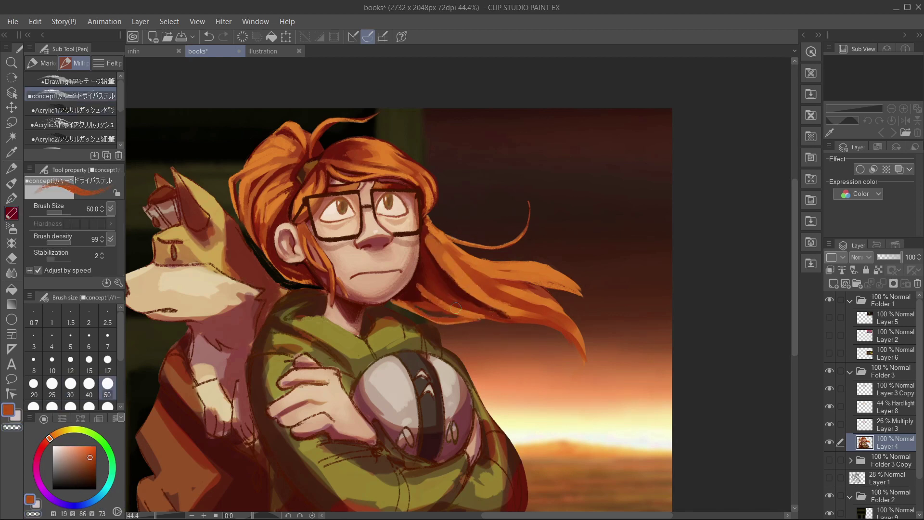
pyautogui.keyDown('alt'); pyautogui.click(460, 298); pyautogui.keyUp('alt')
pyautogui.scroll(-1, 459, 306)
pyautogui.scroll(-10, 460, 306)
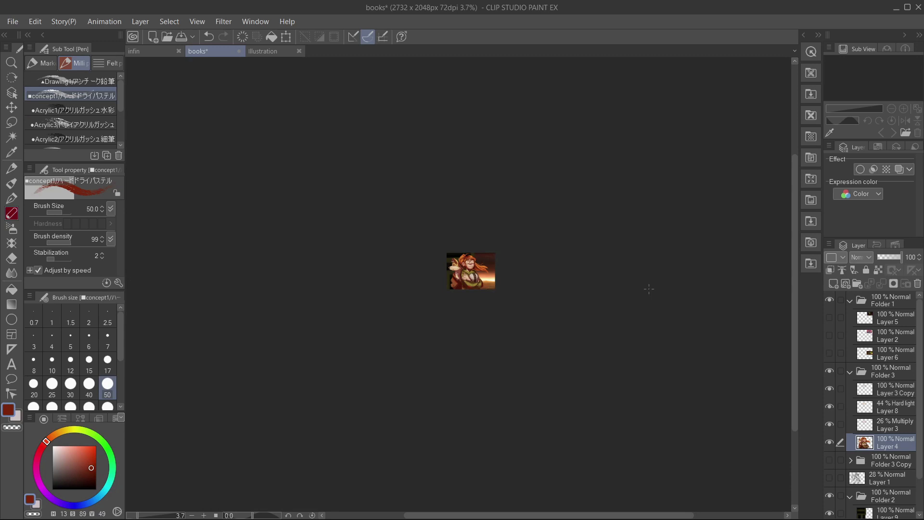
pyautogui.hotkey('ctrl', '0')
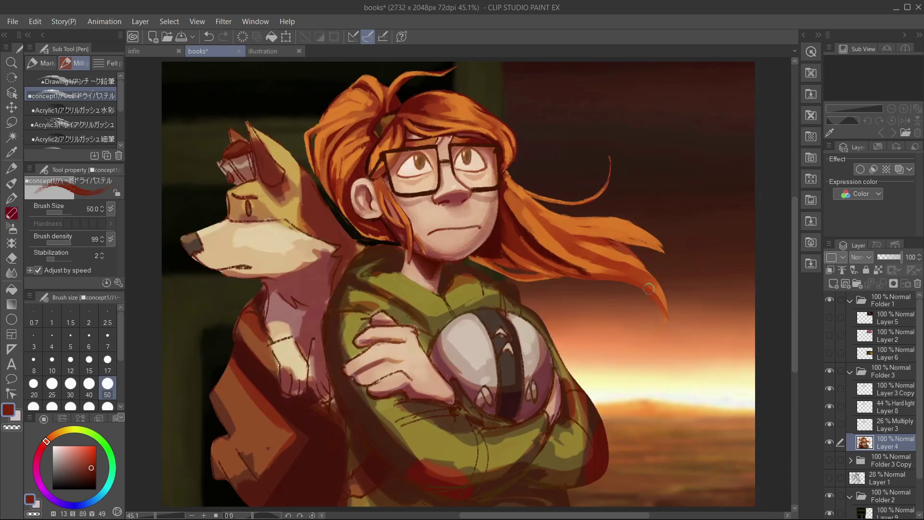
pyautogui.scroll(-2, 648, 289)
pyautogui.scroll(3, 592, 204)
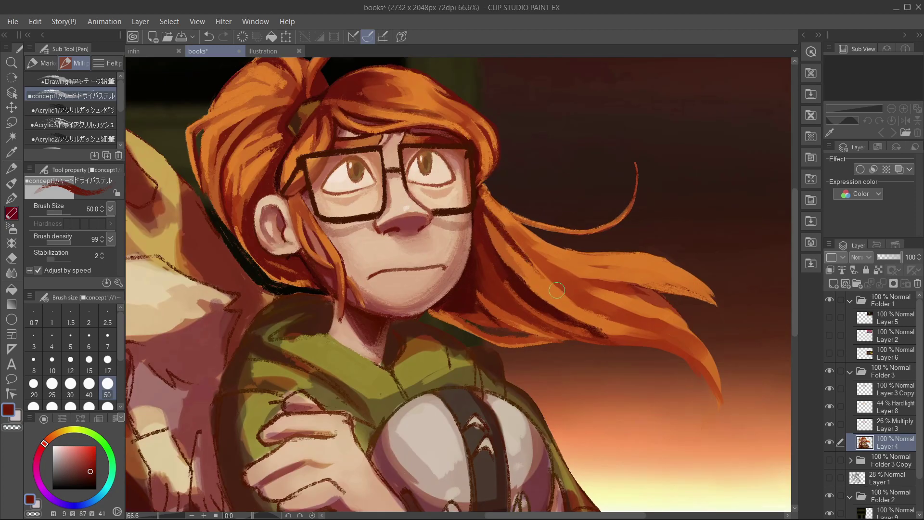
# Refine the curled loose strand and nearby hair in sampled orange and rust with concept1 at sizes 30 and 15
pyautogui.press('[')
pyautogui.press('[')
pyautogui.keyDown('alt'); pyautogui.click(470, 129); pyautogui.keyUp('alt')
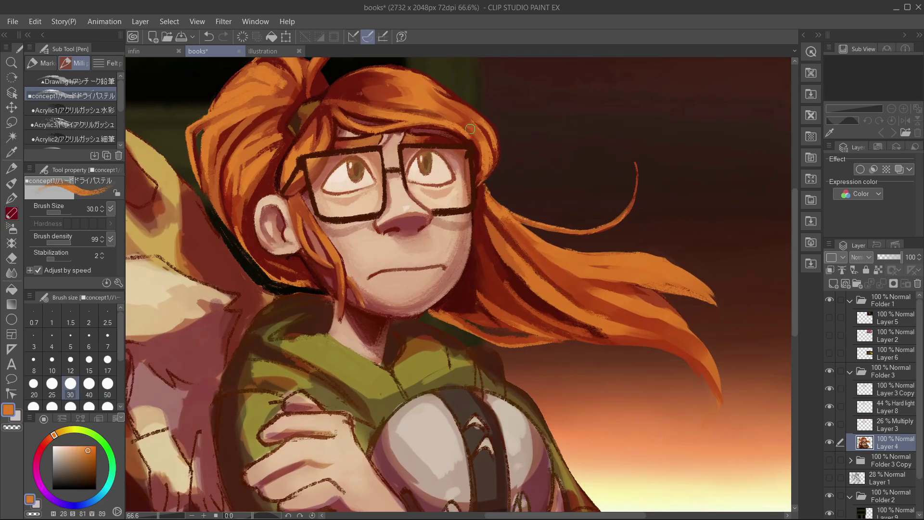
pyautogui.press('[')
pyautogui.press('[')
pyautogui.keyDown('alt'); pyautogui.click(636, 178); pyautogui.keyUp('alt')
pyautogui.press('[')
pyautogui.press('[')
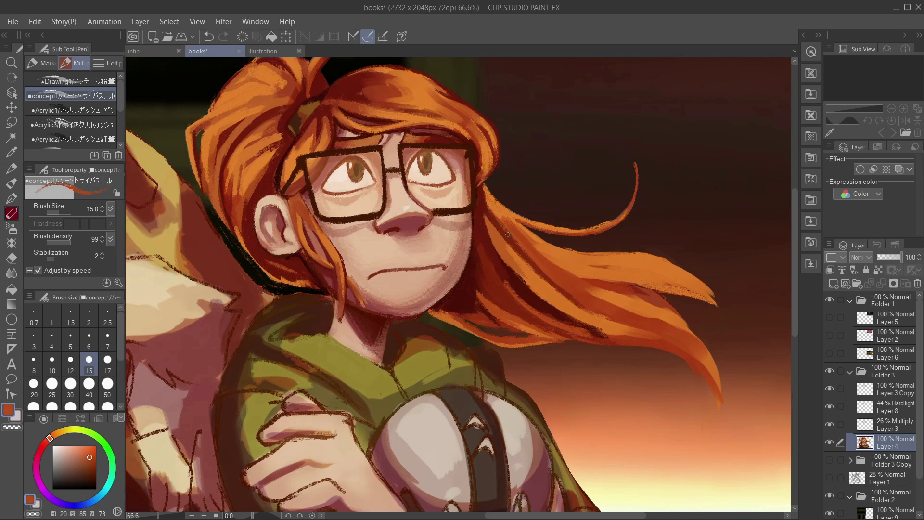
# Shape the windblown hair's upper edge and tip in sampled rust red and transparent colour with concept1 at size 50
pyautogui.press(']')
pyautogui.press(']')
pyautogui.press(']')
pyautogui.press(']')
pyautogui.press(']')
pyautogui.press(']')
pyautogui.keyDown('alt'); pyautogui.click(520, 234); pyautogui.keyUp('alt')
pyautogui.moveTo(530, 245); pyautogui.dragTo(684, 263)
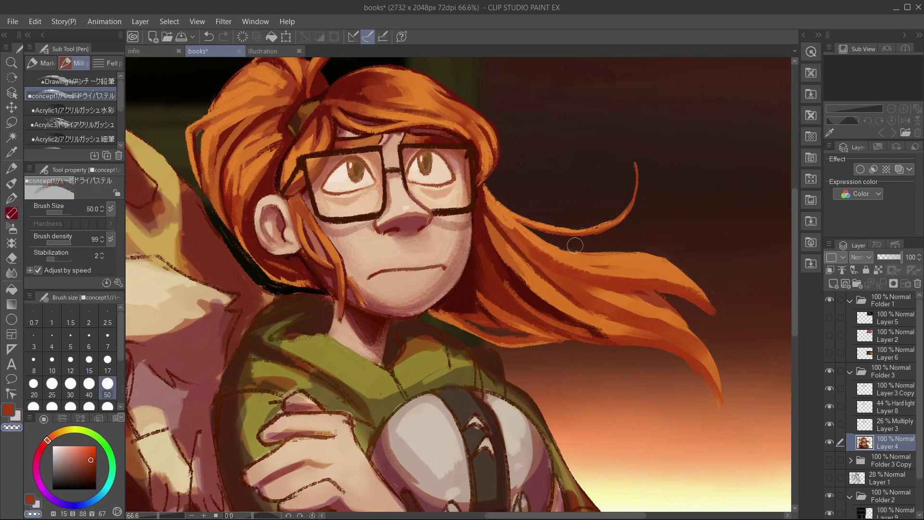
pyautogui.moveTo(574, 245); pyautogui.dragTo(712, 313)
# Paint thin sampled dark red and rust strands through the windblown hair with the concept1 brush at size 20
pyautogui.press('[')
pyautogui.press('[')
pyautogui.press('[')
pyautogui.press('[')
pyautogui.keyDown('alt'); pyautogui.click(570, 280); pyautogui.keyUp('alt')
pyautogui.moveTo(573, 282); pyautogui.dragTo(673, 313)
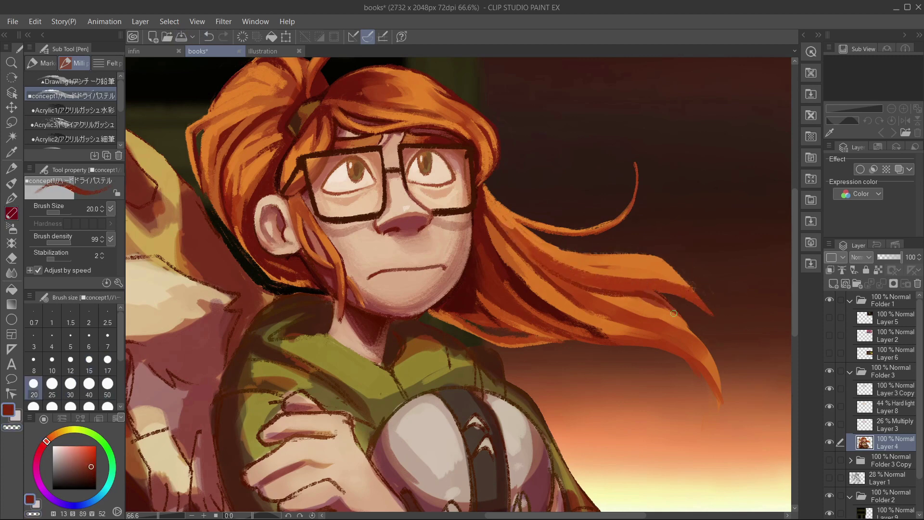
pyautogui.scroll(-5, 513, 227)
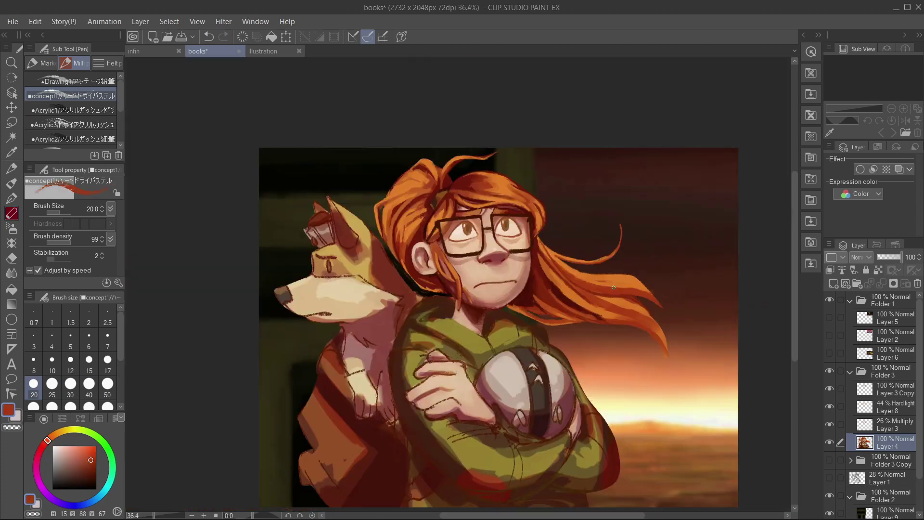
# Blend sampled rust red and orange into the windblown hair near the face with Acrylic1 at size 70
pyautogui.scroll(3, 474, 287)
pyautogui.press(']')
pyautogui.press(']')
pyautogui.press(']')
pyautogui.press(']')
pyautogui.keyDown('alt'); pyautogui.click(473, 287); pyautogui.keyUp('alt')
pyautogui.press('p')
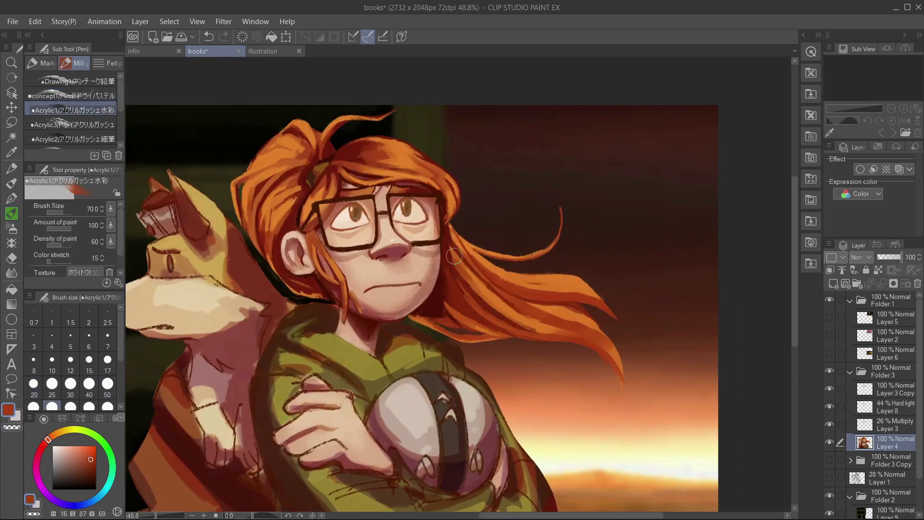
pyautogui.keyDown('alt'); pyautogui.click(498, 303); pyautogui.keyUp('alt')
pyautogui.keyDown('alt'); pyautogui.click(488, 268); pyautogui.keyUp('alt')
pyautogui.press(']')
pyautogui.press(']')
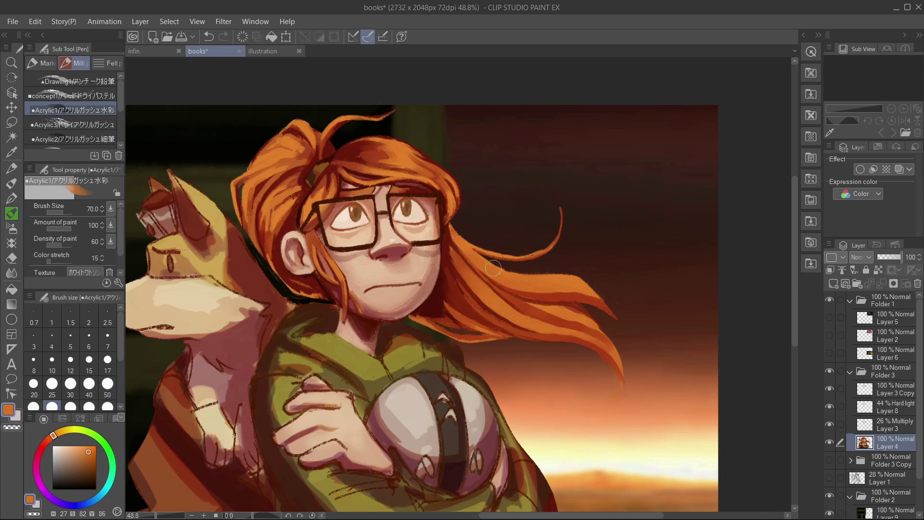
# Trim and reshape the lower hair tip in transparent colour and sampled rust red with Acrylic1 at size 50
pyautogui.keyDown('alt'); pyautogui.click(493, 268); pyautogui.keyUp('alt')
pyautogui.keyDown('alt'); pyautogui.click(450, 257); pyautogui.keyUp('alt')
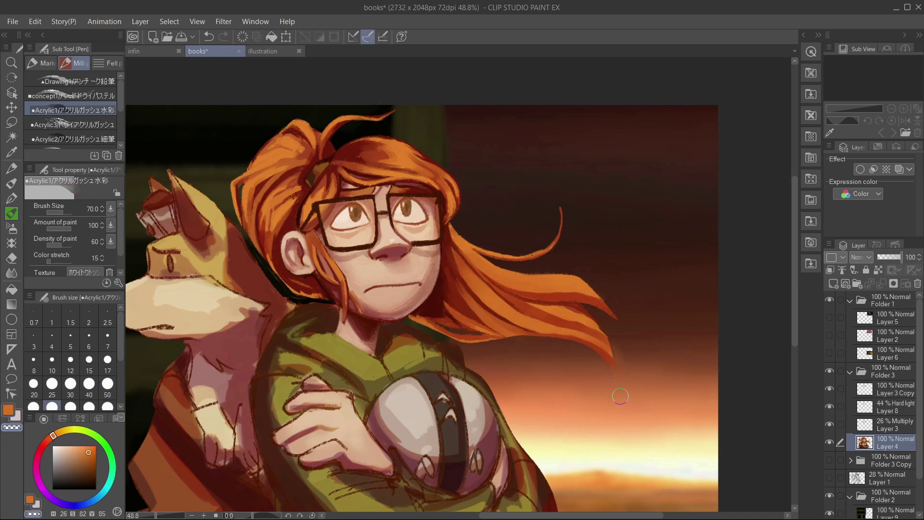
pyautogui.press('[')
pyautogui.press('[')
pyautogui.keyDown('alt'); pyautogui.click(611, 365); pyautogui.keyUp('alt')
pyautogui.moveTo(301, 166); pyautogui.dragTo(433, 264)
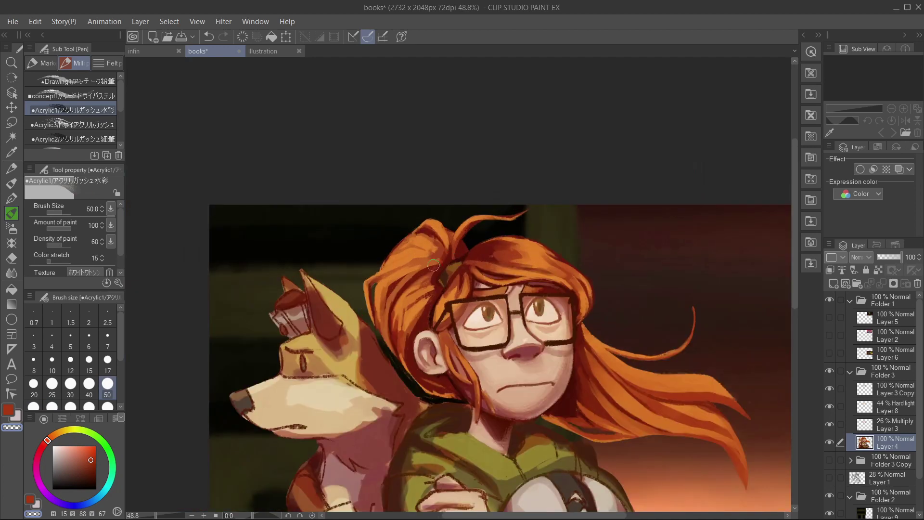
# Paint sampled dark red shadow strands from the cheek to the upper hair tip with concept1 at size 40
pyautogui.click(72, 95)
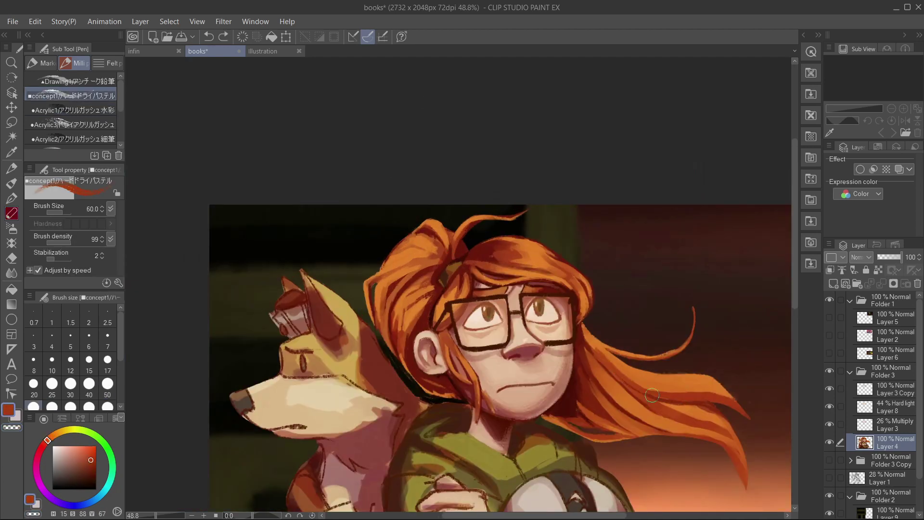
pyautogui.moveTo(652, 395); pyautogui.dragTo(707, 399)
pyautogui.press('[')
pyautogui.press('[')
pyautogui.keyDown('alt'); pyautogui.click(591, 350); pyautogui.keyUp('alt')
pyautogui.keyDown('alt'); pyautogui.click(632, 385); pyautogui.keyUp('alt')
pyautogui.moveTo(594, 347); pyautogui.dragTo(751, 421)
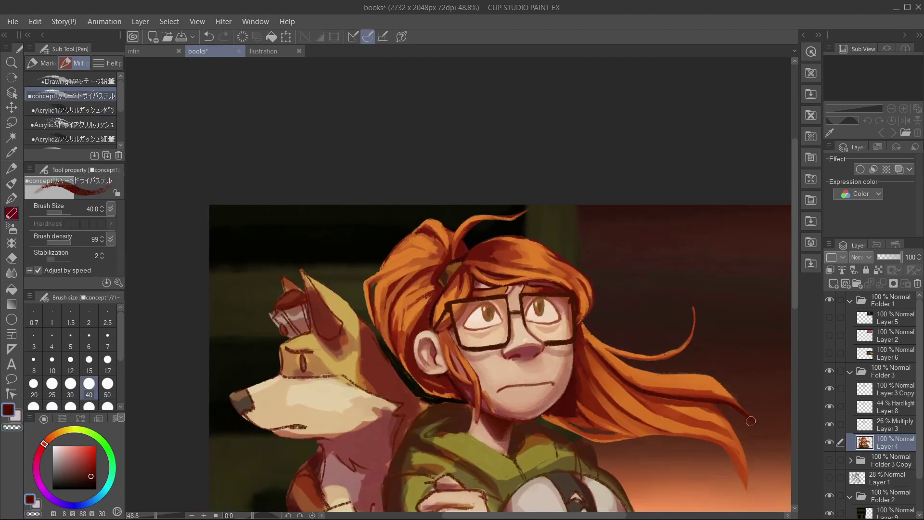
# Soften the new shadow strands in sampled dark red, rust and orange with the Acrylic1 brush at size 50
pyautogui.press('p')
pyautogui.keyDown('alt'); pyautogui.click(637, 391); pyautogui.keyUp('alt')
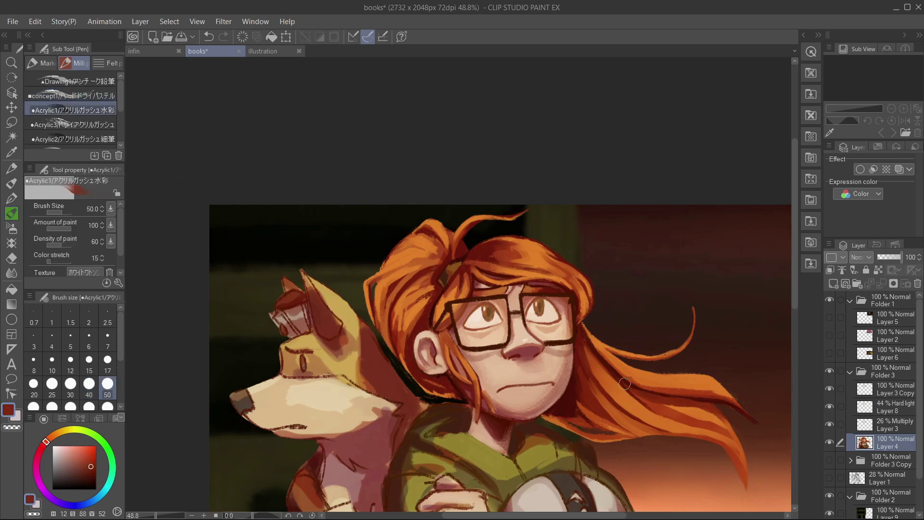
pyautogui.moveTo(693, 409); pyautogui.dragTo(743, 459)
pyautogui.keyDown('alt'); pyautogui.click(731, 433); pyautogui.keyUp('alt')
pyautogui.moveTo(573, 295); pyautogui.dragTo(493, 238)
pyautogui.keyDown('alt'); pyautogui.click(494, 238); pyautogui.keyUp('alt')
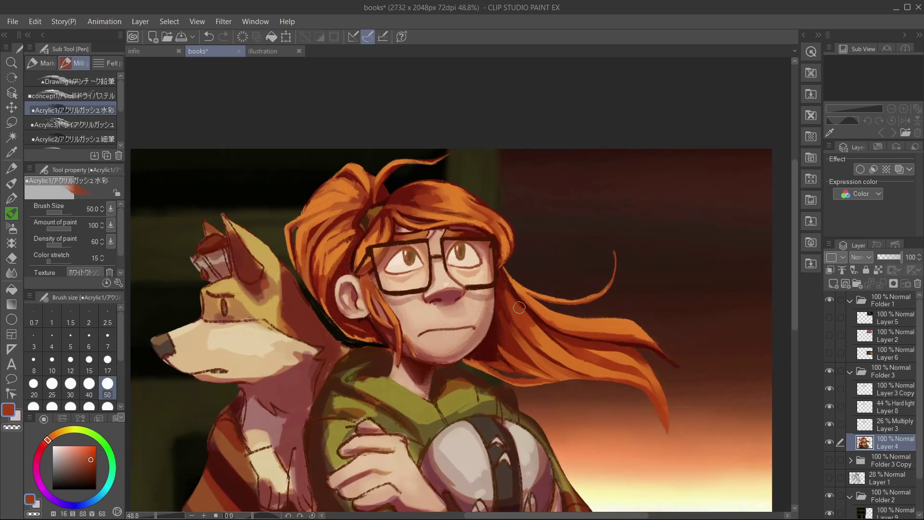
pyautogui.moveTo(519, 307); pyautogui.dragTo(582, 332)
pyautogui.keyDown('alt'); pyautogui.click(639, 312); pyautogui.keyUp('alt')
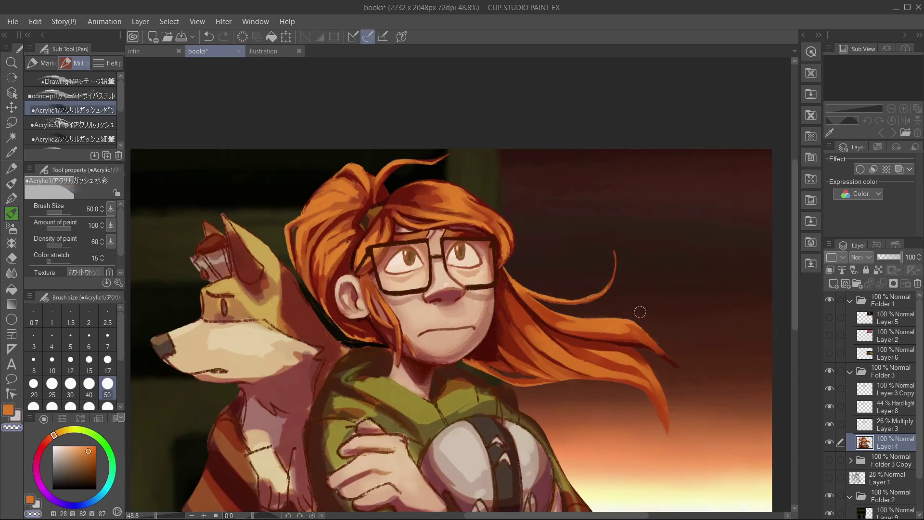
# Draw fine sampled strands at the upper tip of the windblown hair with the concept1 brush at size 20
pyautogui.press('p')
pyautogui.keyDown('alt'); pyautogui.click(645, 339); pyautogui.keyUp('alt')
pyautogui.moveTo(643, 343); pyautogui.dragTo(669, 364)
pyautogui.moveTo(635, 324)
pyautogui.mouseDown()
pyautogui.moveTo(653, 336)
pyautogui.moveTo(681, 383)
pyautogui.mouseUp()
pyautogui.keyDown('alt'); pyautogui.click(653, 336); pyautogui.keyUp('alt')
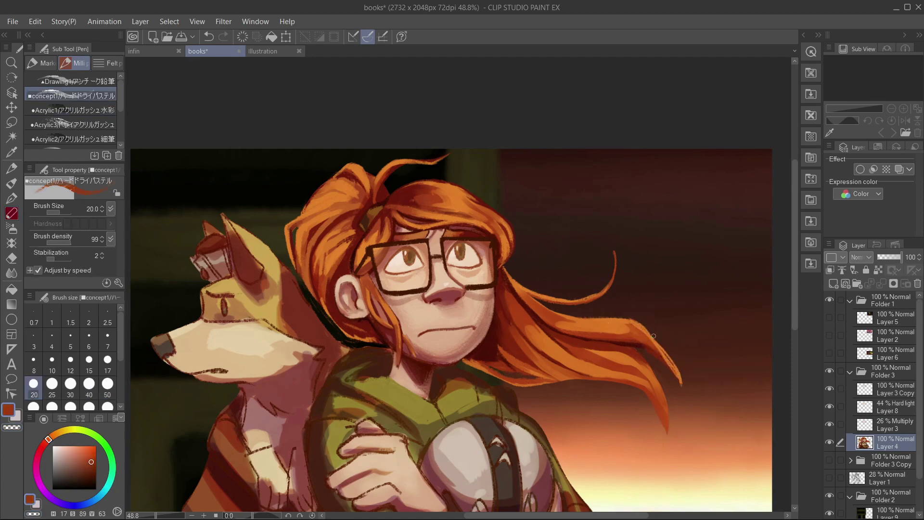
# Trim the upper hair tip and touch up the loose strands in sampled dark red with concept1 at size 17
pyautogui.keyDown('alt'); pyautogui.click(643, 346); pyautogui.keyUp('alt')
pyautogui.press('[')
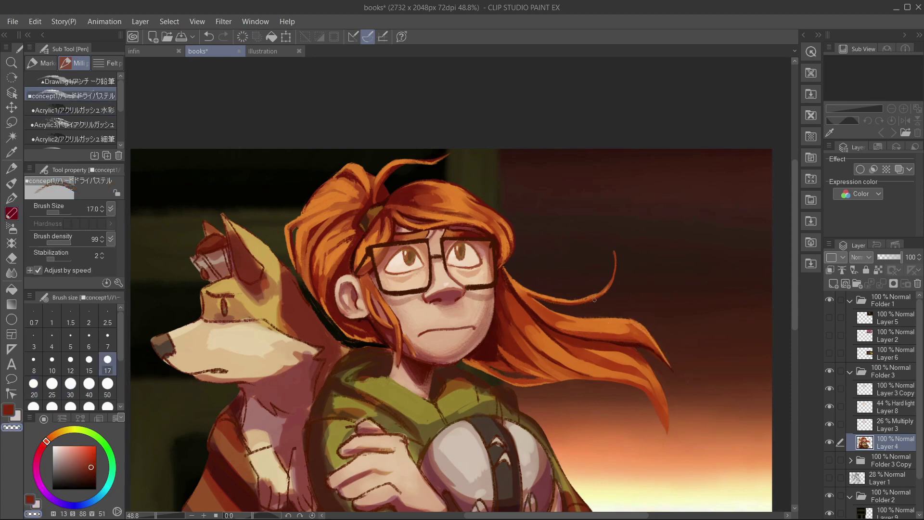
pyautogui.moveTo(529, 302); pyautogui.dragTo(530, 321)
pyautogui.keyDown('alt'); pyautogui.click(611, 382); pyautogui.keyUp('alt')
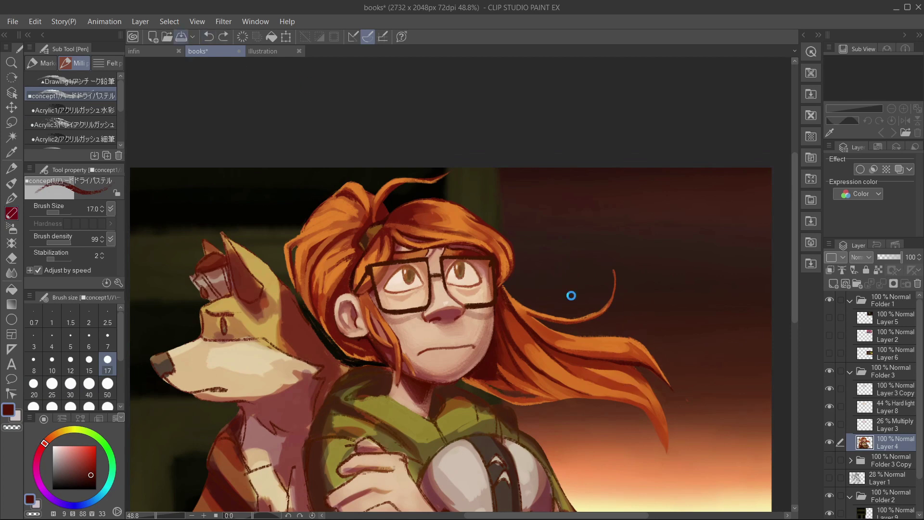
# Touch up the windblown hair in sampled orange and rust with the concept1 brush at sizes 40 and 50
pyautogui.scroll(-4, 571, 295)
pyautogui.scroll(3, 604, 357)
pyautogui.keyDown('alt'); pyautogui.click(607, 343); pyautogui.keyUp('alt')
pyautogui.press(']')
pyautogui.press(']')
pyautogui.press(']')
pyautogui.press(']')
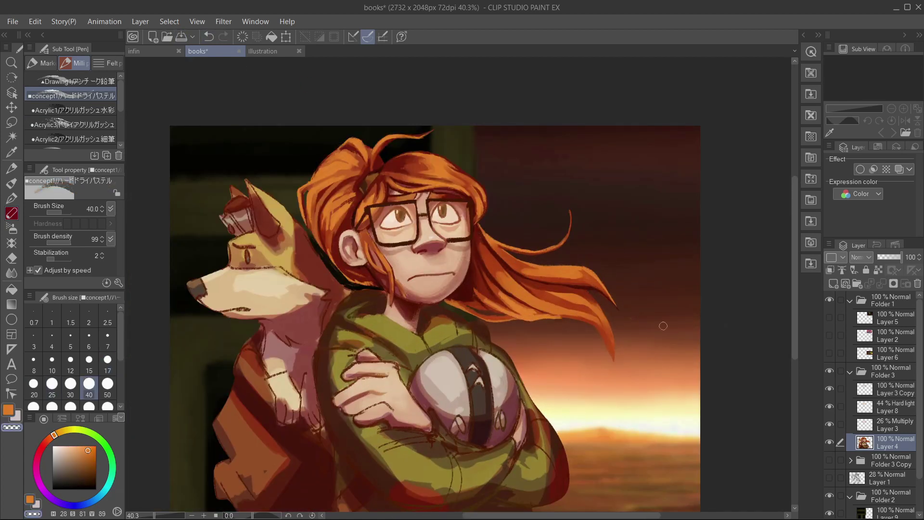
pyautogui.keyDown('alt'); pyautogui.click(611, 352); pyautogui.keyUp('alt')
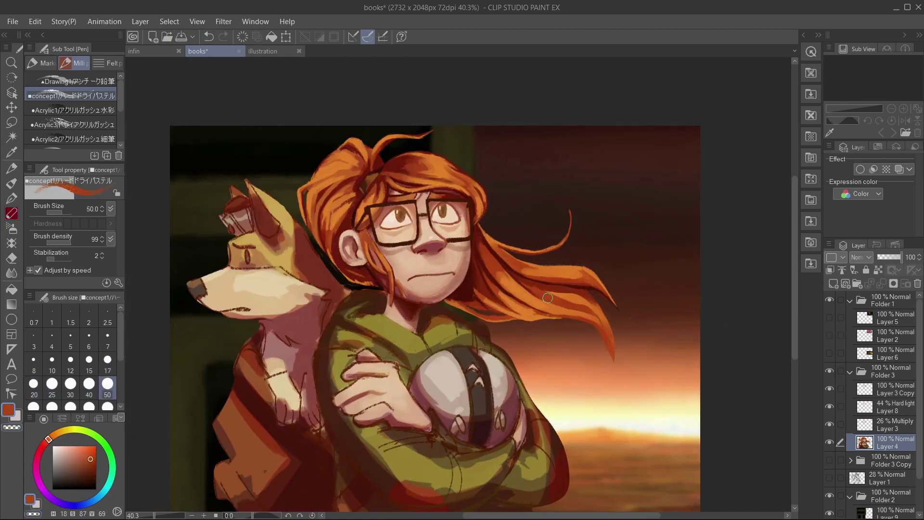
# Refine the tips of the windblown hair at brush size 25 with sampled dark red, and save the painting
pyautogui.keyDown('alt'); pyautogui.click(611, 351); pyautogui.keyUp('alt')
pyautogui.press('[')
pyautogui.press('[')
pyautogui.keyDown('alt'); pyautogui.click(622, 342); pyautogui.keyUp('alt')
pyautogui.scroll(-4, 599, 415)
pyautogui.hotkey('ctrl', 's')
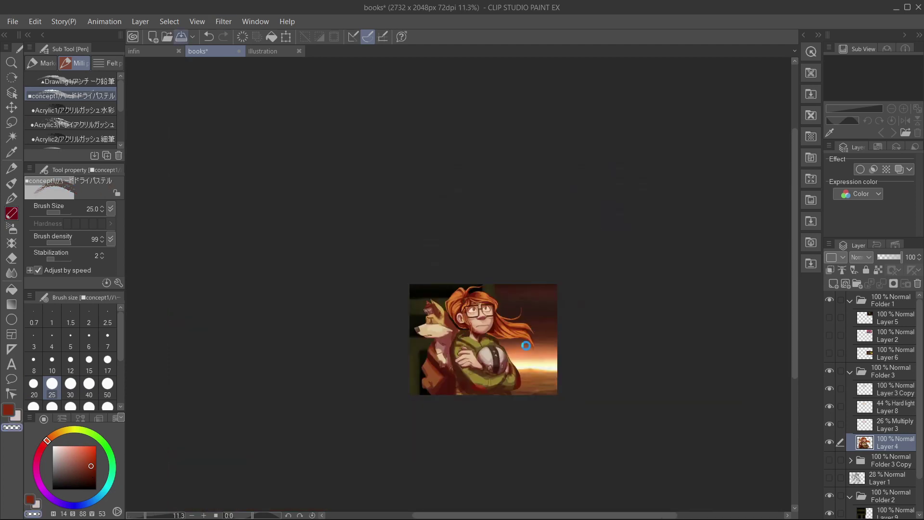
# Paint olive tones into the hoodie's collar with the Acrylic3 brush at size 70, and save the painting
pyautogui.scroll(6, 576, 337)
pyautogui.press('p')
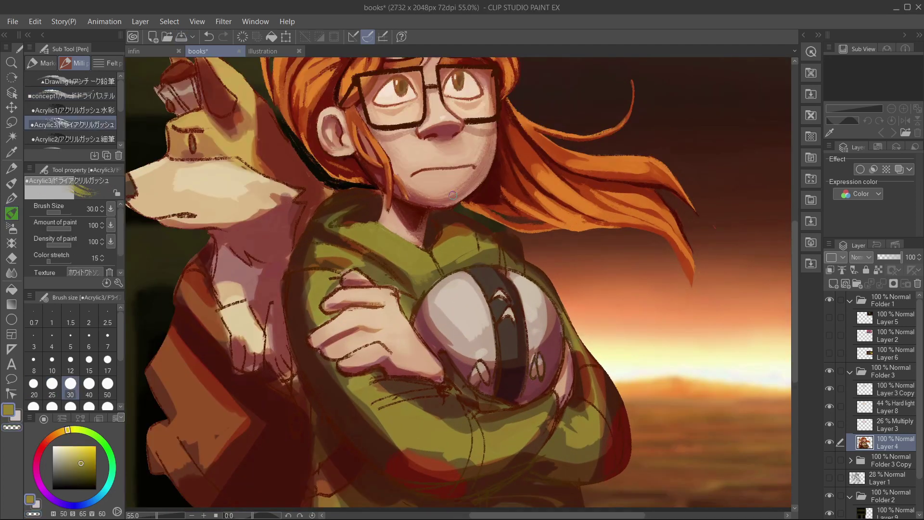
pyautogui.keyDown('alt'); pyautogui.click(343, 228); pyautogui.keyUp('alt')
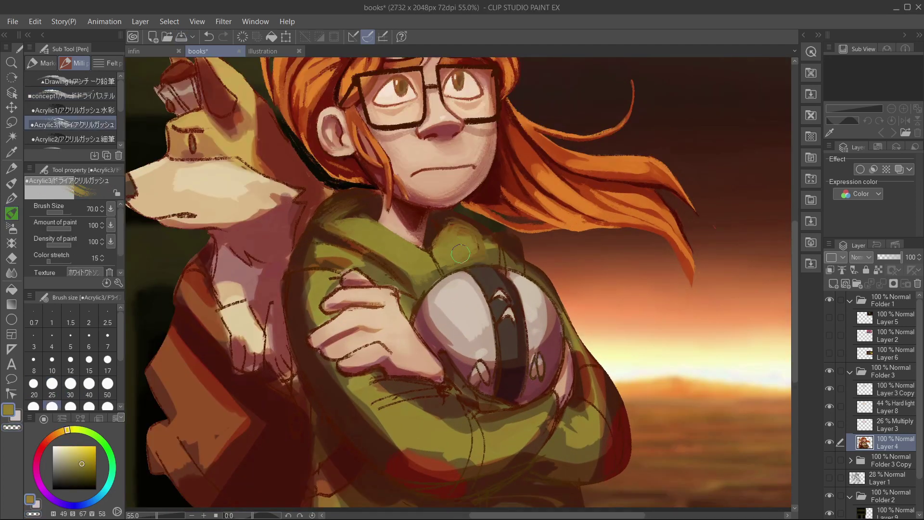
pyautogui.scroll(-5, 454, 228)
pyautogui.scroll(2, 409, 256)
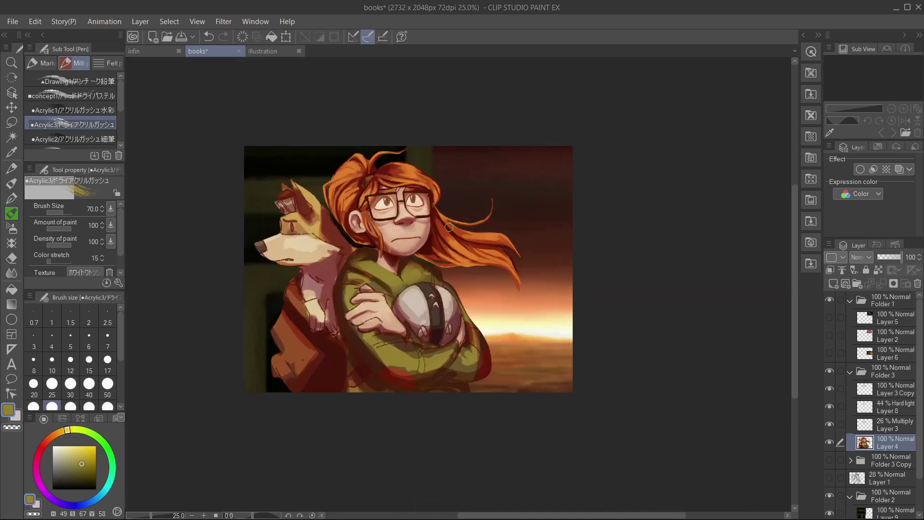
pyautogui.hotkey('ctrl', 's')
# Soften the shading on both pale halves of the held ball with sampled light tones at size 70
pyautogui.scroll(-2, 449, 227)
pyautogui.scroll(5, 529, 289)
pyautogui.scroll(-2, 624, 383)
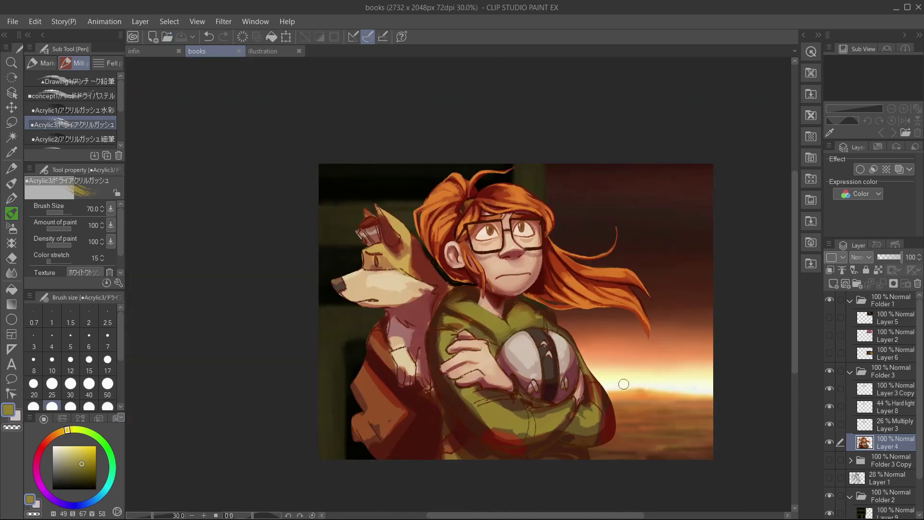
pyautogui.scroll(2, 623, 384)
pyautogui.keyDown('alt'); pyautogui.click(448, 317); pyautogui.keyUp('alt')
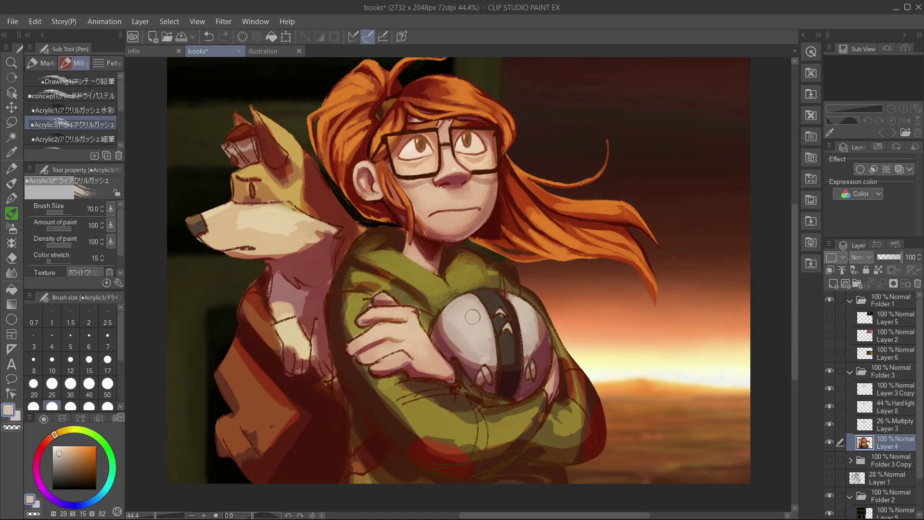
pyautogui.moveTo(472, 316)
pyautogui.mouseDown()
pyautogui.moveTo(448, 341)
pyautogui.moveTo(472, 356)
pyautogui.mouseUp()
pyautogui.keyDown('alt'); pyautogui.click(536, 330); pyautogui.keyUp('alt')
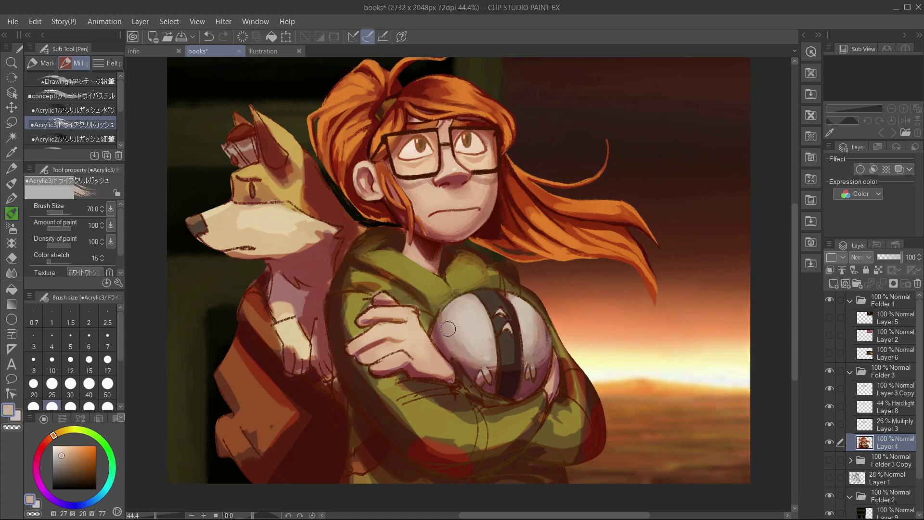
pyautogui.scroll(-4, 536, 332)
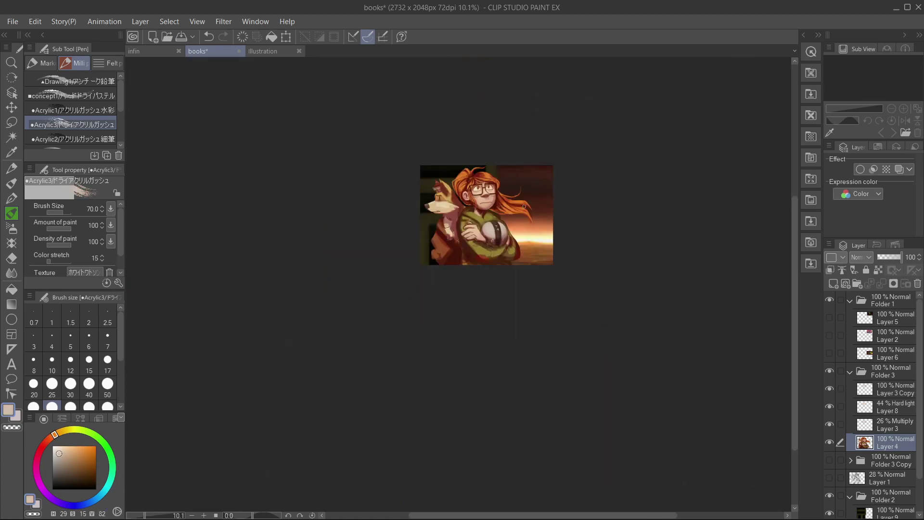
# Clean up the ball's edges and small lower markings with the concept1 hard dry pastel brush at size 25
pyautogui.scroll(6, 499, 366)
pyautogui.click(72, 95)
pyautogui.keyDown('alt'); pyautogui.click(400, 327); pyautogui.keyUp('alt')
pyautogui.keyDown('alt'); pyautogui.click(413, 317); pyautogui.keyUp('alt')
pyautogui.moveTo(413, 317); pyautogui.dragTo(378, 360)
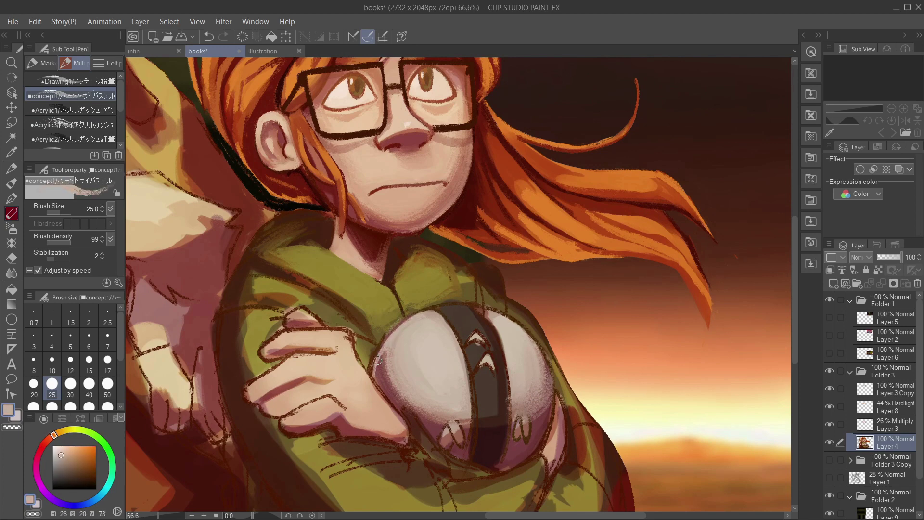
pyautogui.keyDown('alt'); pyautogui.click(542, 419); pyautogui.keyUp('alt')
pyautogui.keyDown('alt'); pyautogui.click(450, 425); pyautogui.keyUp('alt')
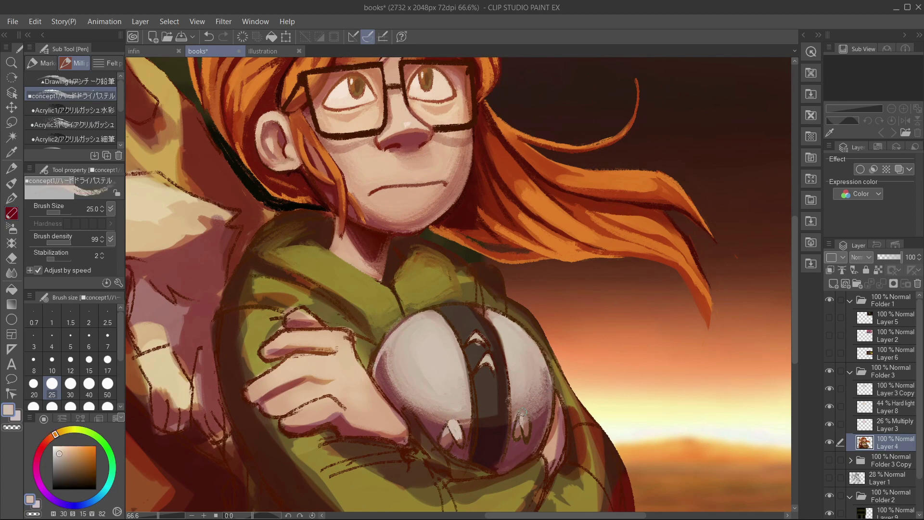
pyautogui.scroll(-5, 491, 380)
pyautogui.scroll(4, 462, 356)
# Save the painting and add a near-white highlight to the ball's left half with the pastel brush at size 70
pyautogui.keyDown('alt'); pyautogui.click(456, 351); pyautogui.keyUp('alt')
pyautogui.hotkey('ctrl', 's')
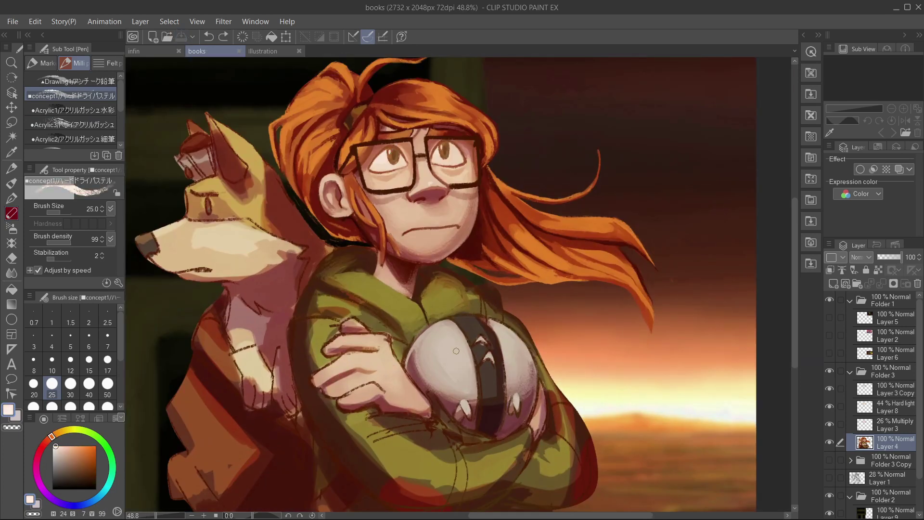
pyautogui.press(']')
pyautogui.press(']')
pyautogui.press(']')
pyautogui.press(']')
pyautogui.press(']')
pyautogui.moveTo(439, 337); pyautogui.dragTo(442, 354)
# Blend the ball's lower shading with the Acrylic3 brush, using sampled dark red at size 70 and a pale tone at size 50
pyautogui.scroll(1, 516, 342)
pyautogui.keyDown('alt'); pyautogui.click(467, 313); pyautogui.keyUp('alt')
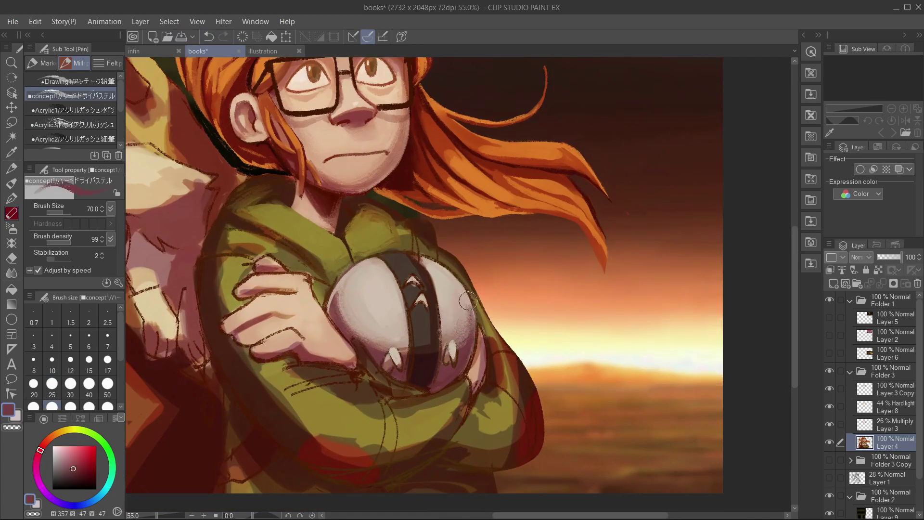
pyautogui.press('.')
pyautogui.press('.')
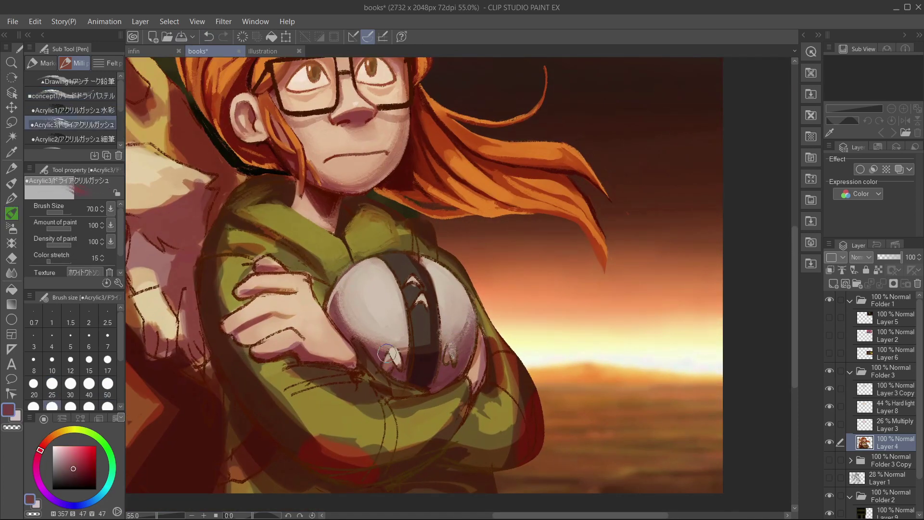
pyautogui.keyDown('alt'); pyautogui.click(445, 297); pyautogui.keyUp('alt')
pyautogui.press('[')
pyautogui.press('[')
pyautogui.press('[')
pyautogui.press('[')
pyautogui.press('[')
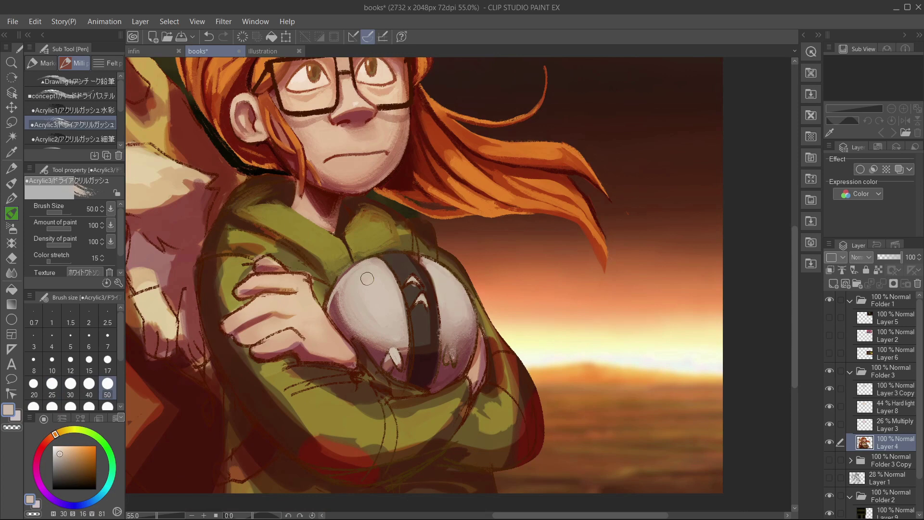
# Texture the ball's shadow transitions and edges with the hard dry pastel brush at size 25, using sampled purple-red and pale tones
pyautogui.press(',')
pyautogui.press(',')
pyautogui.keyDown('alt'); pyautogui.click(457, 322); pyautogui.keyUp('alt')
pyautogui.keyDown('alt'); pyautogui.click(466, 344); pyautogui.keyUp('alt')
pyautogui.scroll(-4, 466, 344)
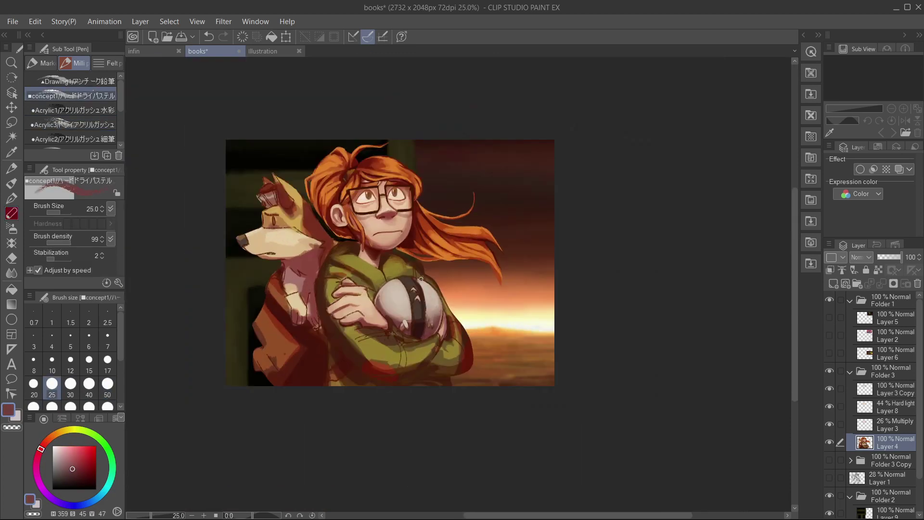
pyautogui.scroll(6, 433, 327)
pyautogui.keyDown('alt'); pyautogui.click(400, 305); pyautogui.keyUp('alt')
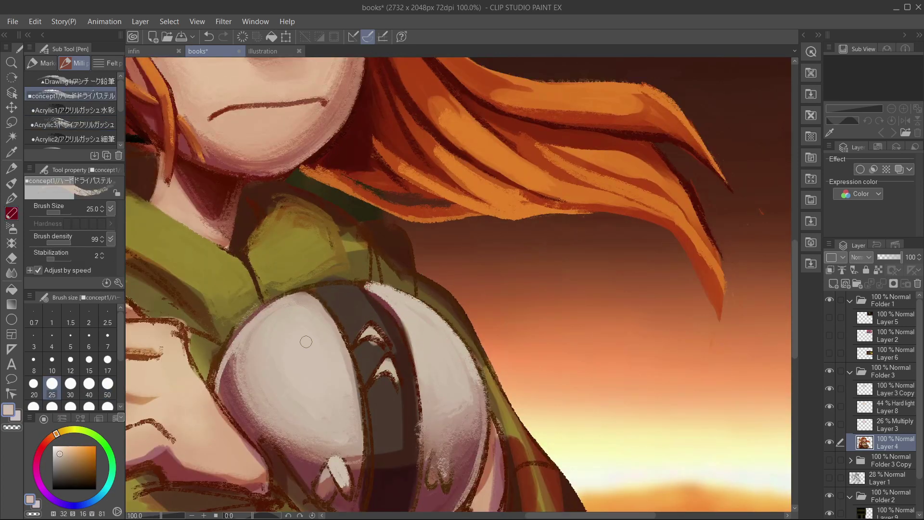
# Redraw the ball's outline with sampled dark brown using the pastel brush at size 17
pyautogui.scroll(-4, 306, 342)
pyautogui.scroll(5, 385, 299)
pyautogui.press('[')
pyautogui.press('[')
pyautogui.keyDown('alt'); pyautogui.click(422, 277); pyautogui.keyUp('alt')
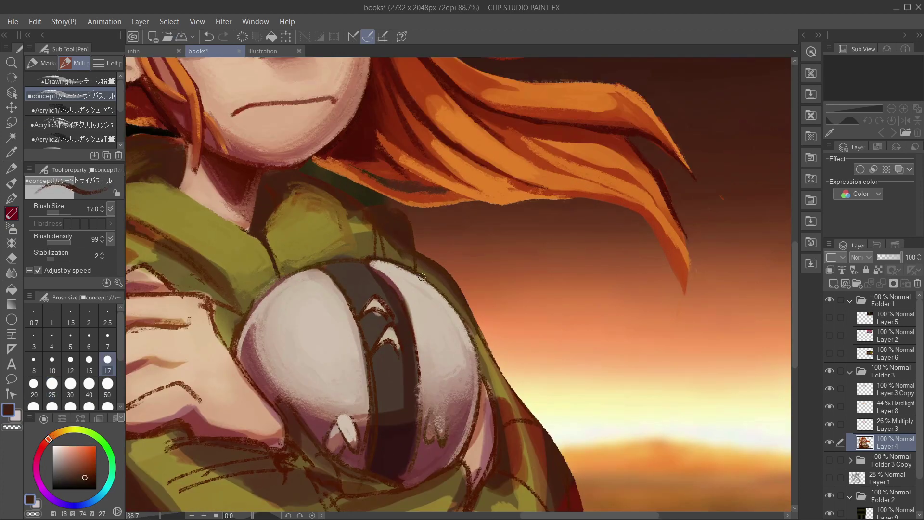
pyautogui.keyDown('alt'); pyautogui.click(243, 332); pyautogui.keyUp('alt')
pyautogui.scroll(-3, 239, 331)
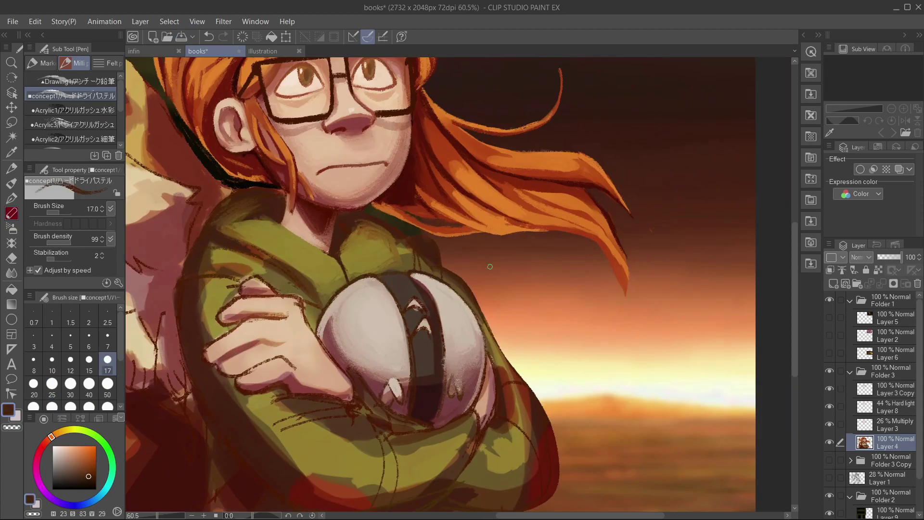
# Touch up the neck shadow with reddish brown using the Acrylic3 brush at size 50, and return to the pastel brush at size 40
pyautogui.press('.')
pyautogui.press('.')
pyautogui.scroll(-1, 376, 371)
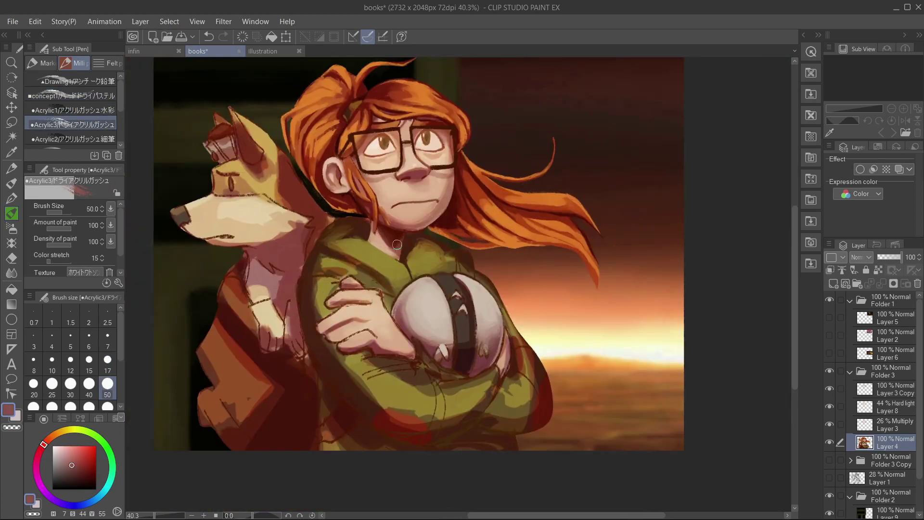
pyautogui.press(',')
pyautogui.press(',')
pyautogui.scroll(-10, 327, 241)
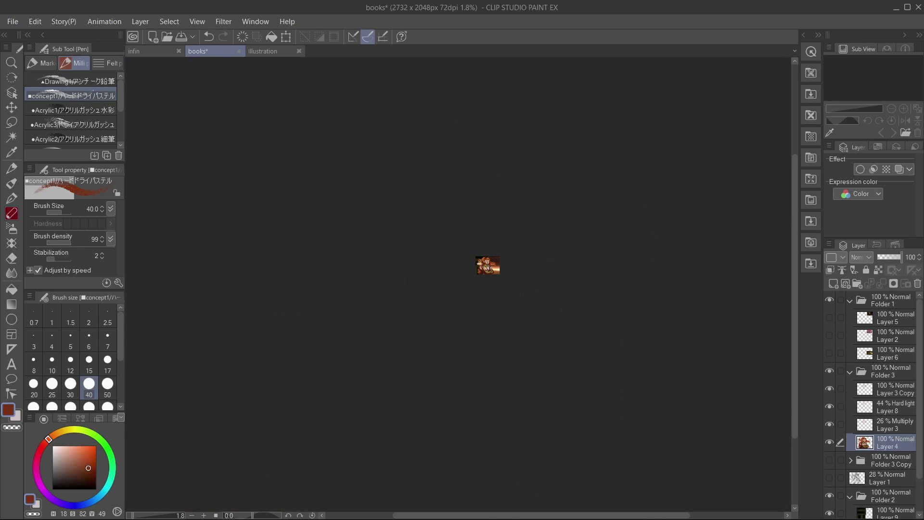
pyautogui.hotkey('ctrl', '0')
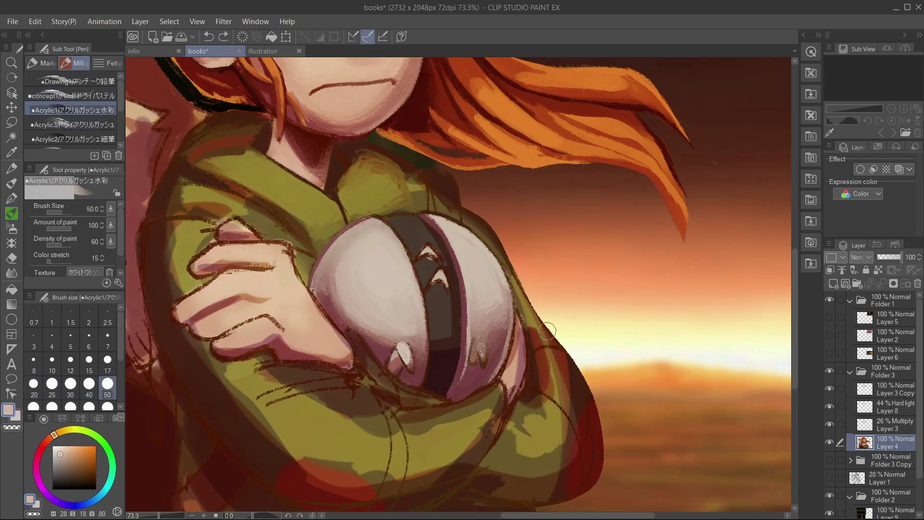
# Deepen the ball's lower shadow with dark red using the Acrylic3 brush, painting over the small pale markings
pyautogui.click(91, 476)
pyautogui.moveTo(462, 391); pyautogui.dragTo(481, 375)
pyautogui.click(72, 124)
pyautogui.moveTo(394, 358); pyautogui.dragTo(393, 366)
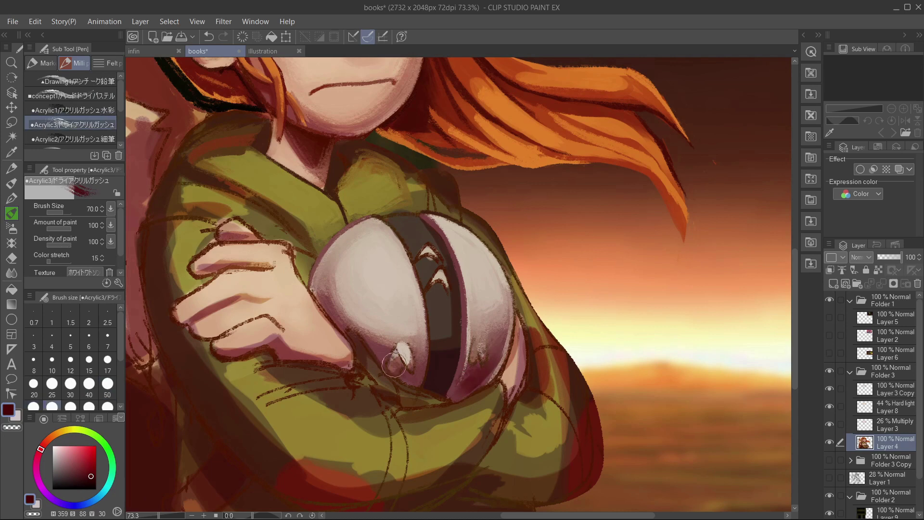
pyautogui.moveTo(480, 372); pyautogui.dragTo(413, 366)
pyautogui.click(107, 383)
pyautogui.moveTo(404, 361); pyautogui.dragTo(337, 298)
# Extend the dark red shading across the underside of the ball with a larger brush
pyautogui.scroll(-1, 418, 367)
pyautogui.press('[')
pyautogui.keyDown('alt'); pyautogui.click(463, 359); pyautogui.keyUp('alt')
pyautogui.press(']')
pyautogui.press(']')
pyautogui.press(']')
pyautogui.press(']')
pyautogui.moveTo(414, 336); pyautogui.dragTo(459, 356)
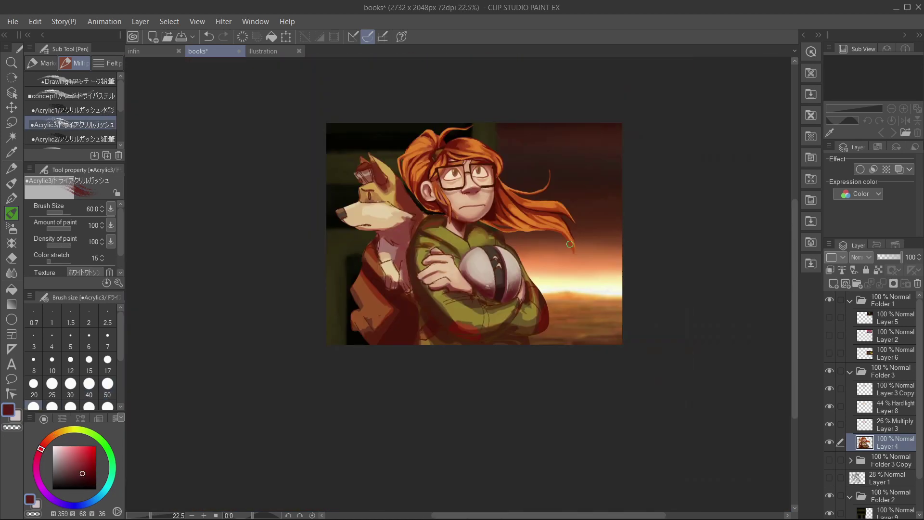
# Smooth the ball's lit areas with sampled pale skin-like tones using the Acrylic3 brush at size 80
pyautogui.scroll(-5, 469, 203)
pyautogui.keyDown('alt'); pyautogui.click(469, 203); pyautogui.keyUp('alt')
pyautogui.scroll(-1, 469, 203)
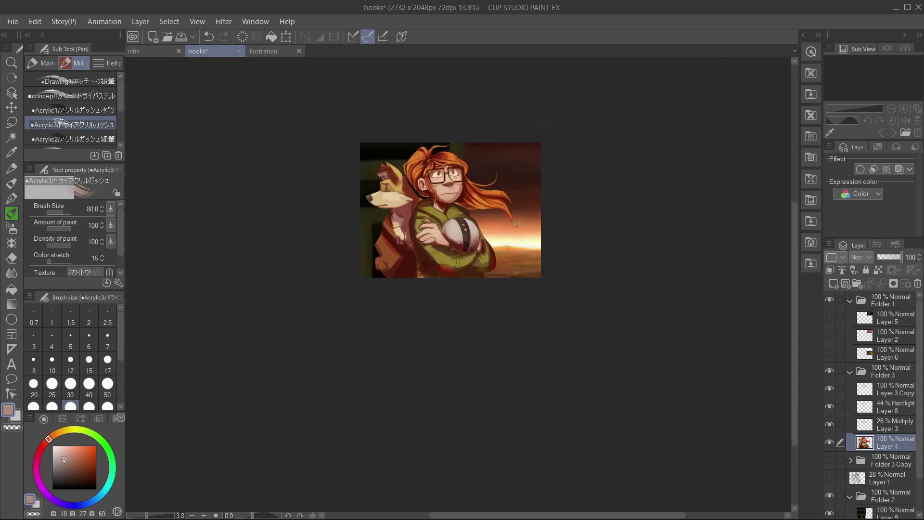
pyautogui.scroll(4, 460, 219)
pyautogui.keyDown('alt'); pyautogui.click(402, 244); pyautogui.keyUp('alt')
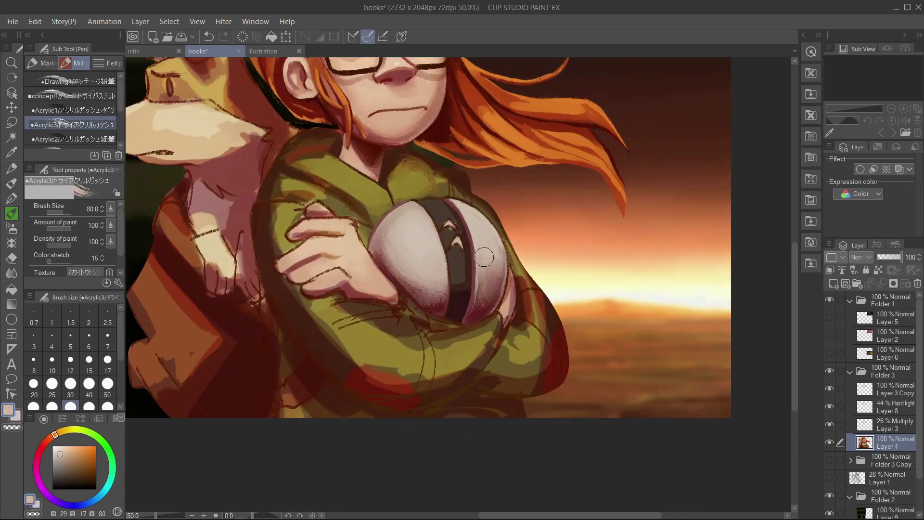
# Refine the ball's dark central stripe with the hard dry pastel brush at sizes 20 and 17, sampling the stripe's own colors
pyautogui.scroll(-7, 483, 257)
pyautogui.scroll(9, 442, 206)
pyautogui.click(72, 96)
pyautogui.press('[')
pyautogui.press('[')
pyautogui.press('[')
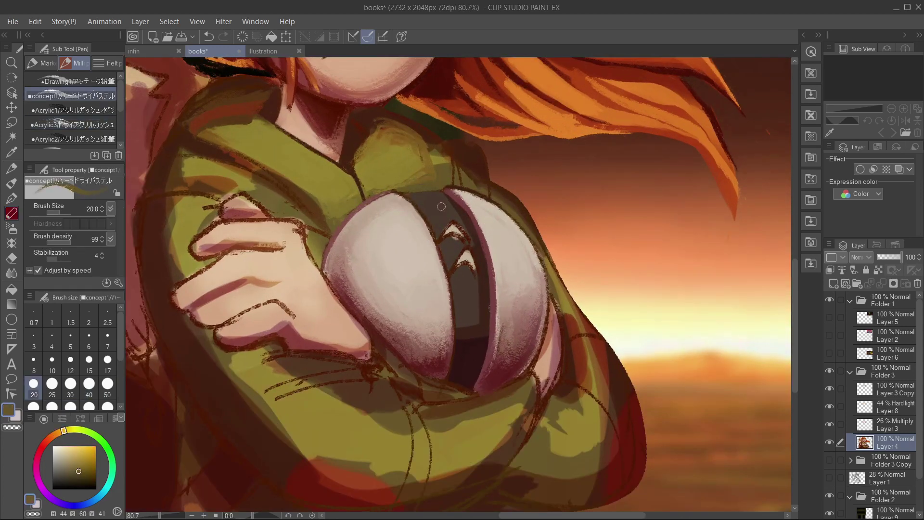
pyautogui.keyDown('alt'); pyautogui.click(441, 206); pyautogui.keyUp('alt')
pyautogui.press('[')
pyautogui.keyDown('alt'); pyautogui.click(472, 358); pyautogui.keyUp('alt')
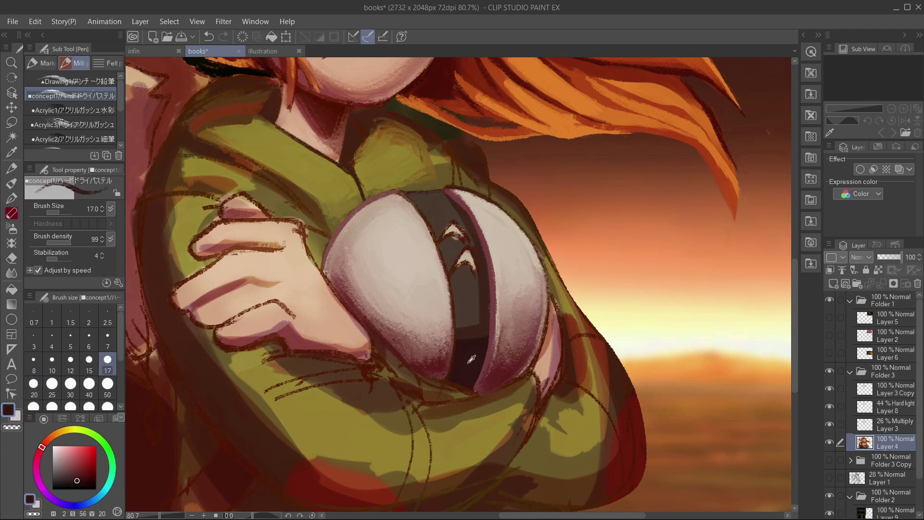
# Tidy the outline and the stripe's end along the ball's upper edge using the pastel brush at size 15
pyautogui.scroll(-2, 327, 296)
pyautogui.keyDown('alt'); pyautogui.click(328, 296); pyautogui.keyUp('alt')
pyautogui.press('[')
pyautogui.scroll(4, 387, 234)
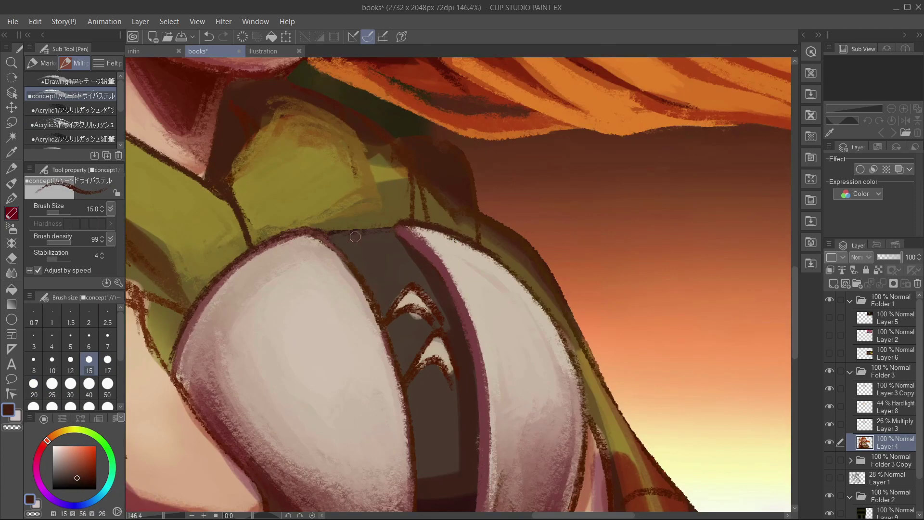
pyautogui.keyDown('alt'); pyautogui.click(403, 231); pyautogui.keyUp('alt')
pyautogui.keyDown('alt'); pyautogui.click(366, 231); pyautogui.keyUp('alt')
pyautogui.scroll(-6, 366, 232)
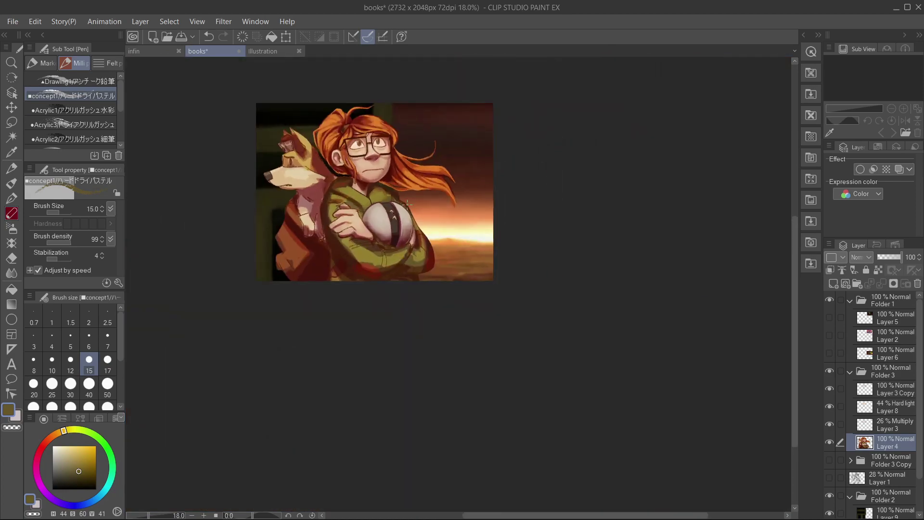
pyautogui.scroll(1, 366, 233)
pyautogui.scroll(-1, 365, 232)
pyautogui.scroll(4, 385, 168)
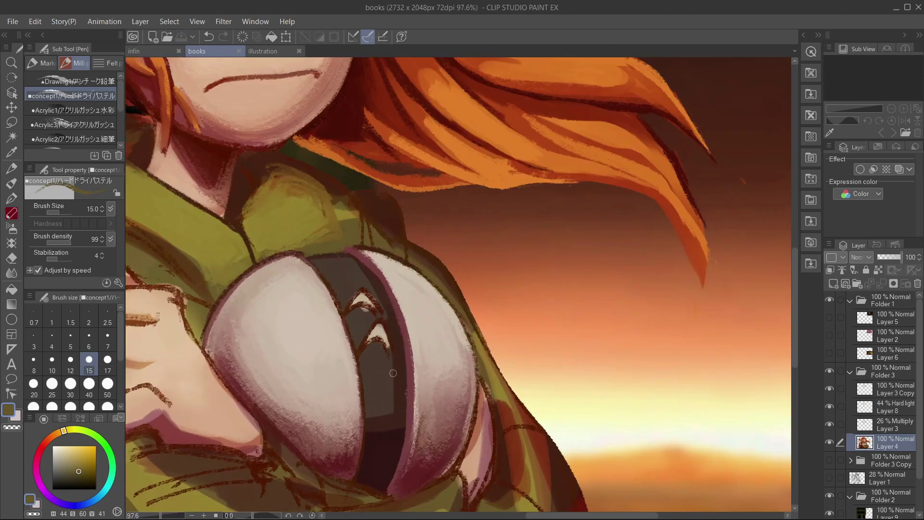
# Cover the two white arrow markings on the ball's central stripe with the sampled stripe color using the Acrylic3 brush
pyautogui.keyDown('alt'); pyautogui.click(376, 340); pyautogui.keyUp('alt')
pyautogui.click(97, 125)
pyautogui.moveTo(358, 277)
pyautogui.mouseDown()
pyautogui.moveTo(374, 323)
pyautogui.moveTo(369, 353)
pyautogui.mouseUp()
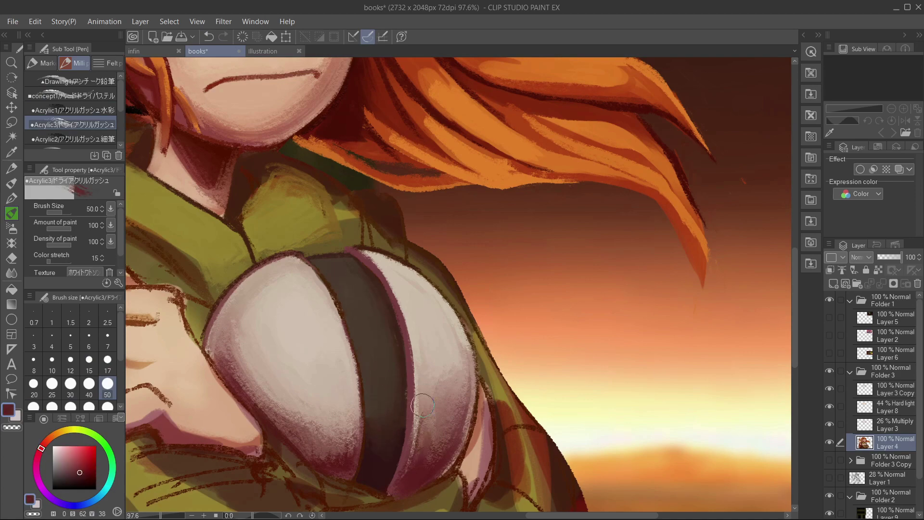
# Rework the shadowed lower edges of the ball with sampled reddish tones using the hard dry pastel brush at sizes 20 to 30
pyautogui.scroll(-3, 426, 441)
pyautogui.scroll(2, 398, 252)
pyautogui.press('p')
pyautogui.keyDown('alt'); pyautogui.click(385, 268); pyautogui.keyUp('alt')
pyautogui.press(']')
pyautogui.press(']')
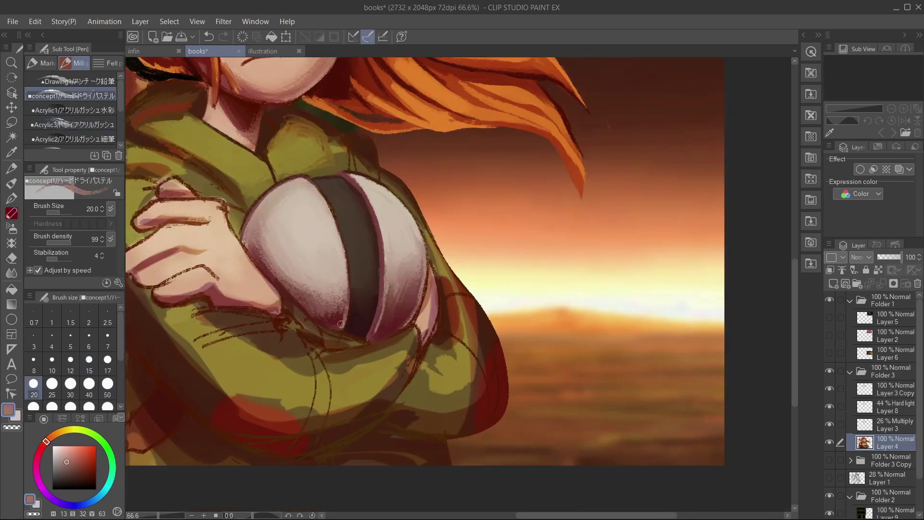
pyautogui.keyDown('alt'); pyautogui.click(339, 251); pyautogui.keyUp('alt')
pyautogui.keyDown('alt'); pyautogui.click(374, 332); pyautogui.keyUp('alt')
pyautogui.scroll(-3, 380, 312)
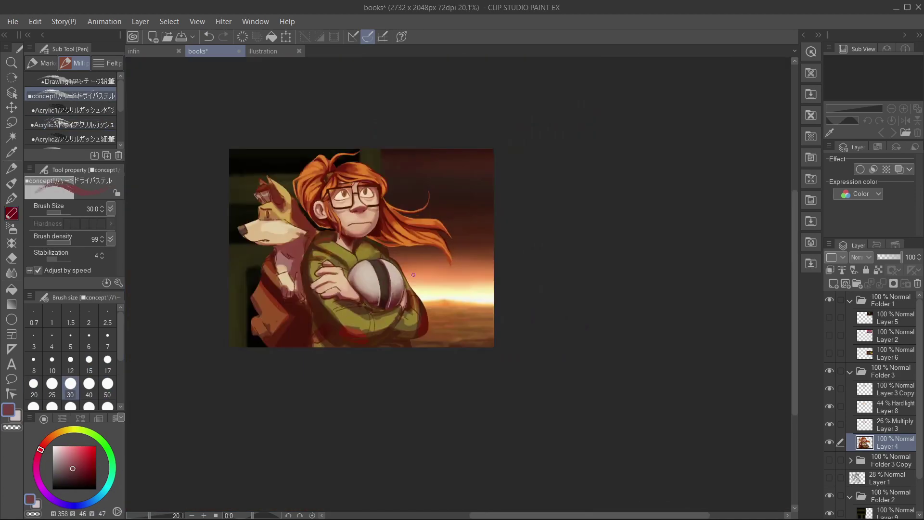
# Darken the base of the ball beside the stripe with sampled deep red using the Acrylic3 brush at size 25
pyautogui.scroll(4, 385, 308)
pyautogui.press('p')
pyautogui.moveTo(384, 386)
pyautogui.mouseDown()
pyautogui.moveTo(391, 369)
pyautogui.moveTo(309, 316)
pyautogui.moveTo(397, 340)
pyautogui.moveTo(434, 293)
pyautogui.moveTo(361, 410)
pyautogui.mouseUp()
pyautogui.press(']')
pyautogui.press(']')
pyautogui.keyDown('alt'); pyautogui.click(365, 407); pyautogui.keyUp('alt')
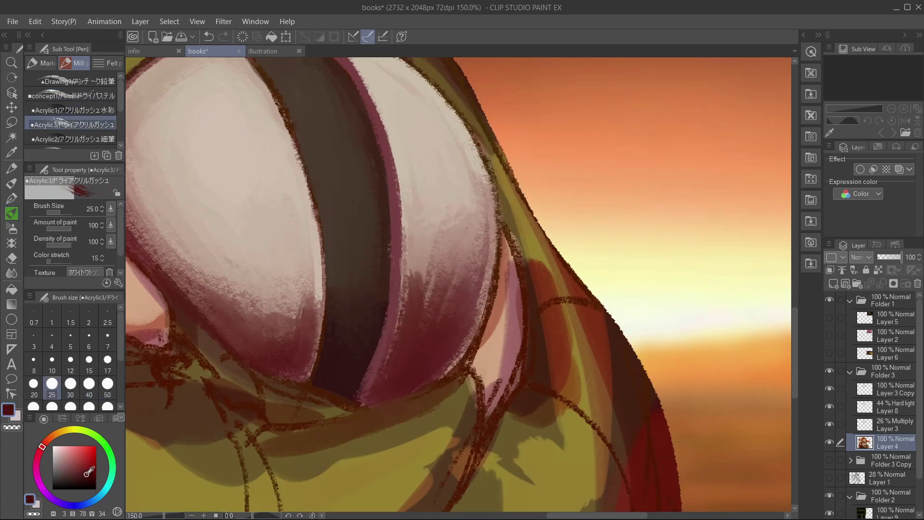
# Smooth the pale areas on both sides of the ball's stripe with sampled light tones using the Acrylic3 brush at sizes 50 to 70
pyautogui.scroll(-4, 395, 385)
pyautogui.scroll(2, 419, 285)
pyautogui.press('[')
pyautogui.keyDown('alt'); pyautogui.click(427, 260); pyautogui.keyUp('alt')
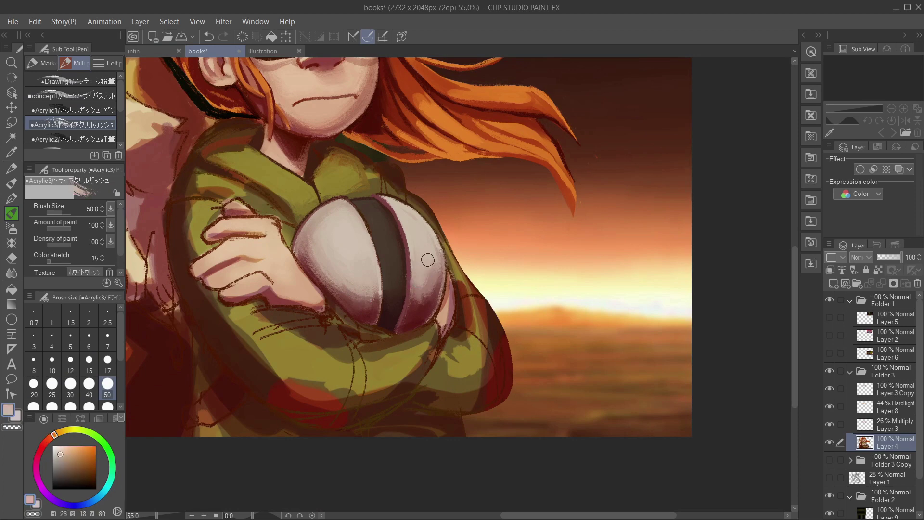
pyautogui.scroll(-4, 497, 317)
pyautogui.scroll(5, 394, 299)
pyautogui.keyDown('alt'); pyautogui.click(394, 299); pyautogui.keyUp('alt')
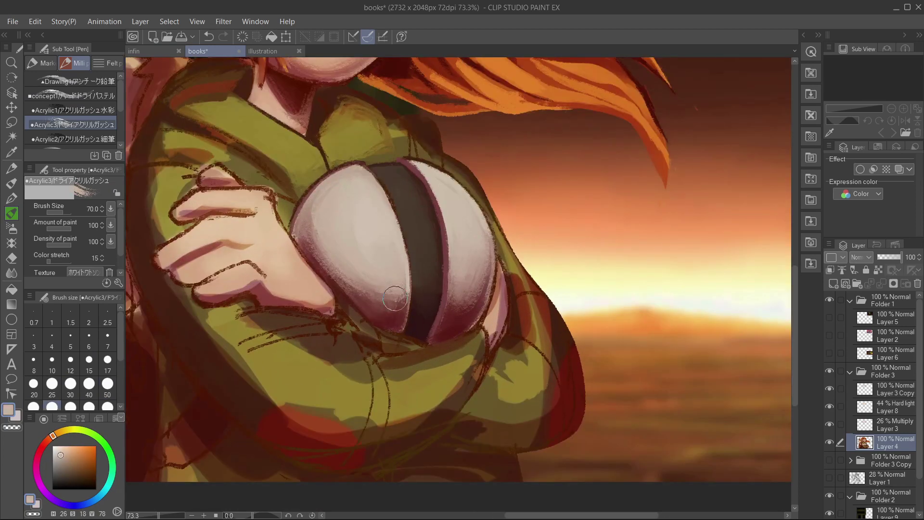
# Refine the purple edge along the stripe's right side and add a pale rim beside it using the hard dry pastel brush
pyautogui.press('p')
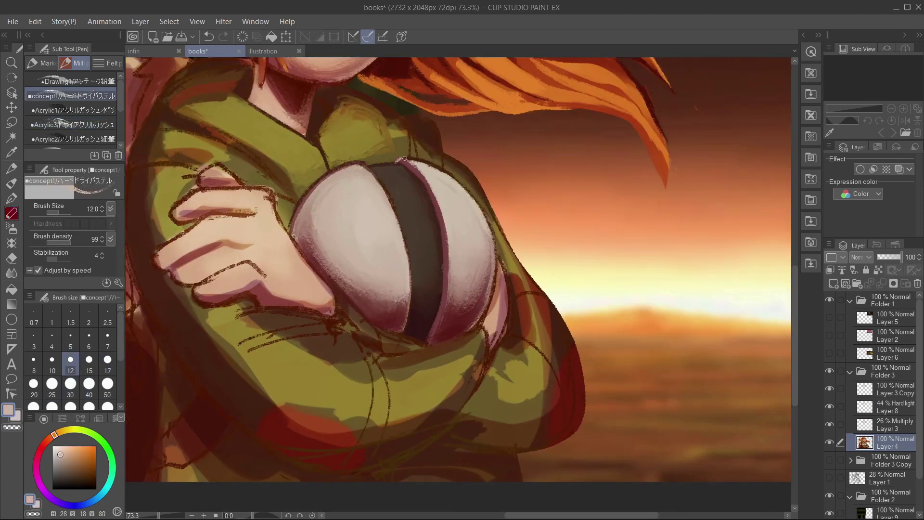
pyautogui.keyDown('alt'); pyautogui.click(398, 160); pyautogui.keyUp('alt')
pyautogui.press(']')
pyautogui.press(']')
pyautogui.moveTo(446, 248); pyautogui.dragTo(438, 327)
pyautogui.keyDown('alt'); pyautogui.click(438, 327); pyautogui.keyUp('alt')
pyautogui.moveTo(445, 266); pyautogui.dragTo(436, 329)
pyautogui.keyDown('alt'); pyautogui.click(462, 217); pyautogui.keyUp('alt')
pyautogui.moveTo(409, 161)
pyautogui.mouseDown()
pyautogui.moveTo(450, 253)
pyautogui.moveTo(433, 339)
pyautogui.moveTo(445, 308)
pyautogui.mouseUp()
pyautogui.keyDown('alt'); pyautogui.click(423, 288); pyautogui.keyUp('alt')
# Deepen the shadow at the ball's base beside the stripe with sampled deep red using the Acrylic3 brush at size 17
pyautogui.press('p')
pyautogui.scroll(2, 445, 309)
pyautogui.moveTo(385, 248); pyautogui.dragTo(366, 291)
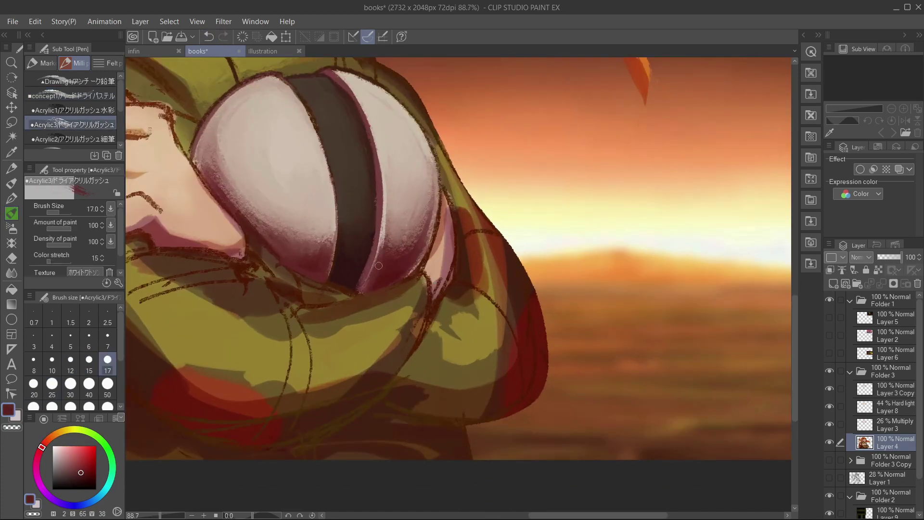
pyautogui.moveTo(389, 221); pyautogui.dragTo(380, 257)
pyautogui.scroll(-5, 407, 260)
pyautogui.keyDown('alt'); pyautogui.click(348, 290); pyautogui.keyUp('alt')
# Rework the hood below the chin with dark brown pastel at size 50 and olive Acrylic3 at size 80
pyautogui.press('p')
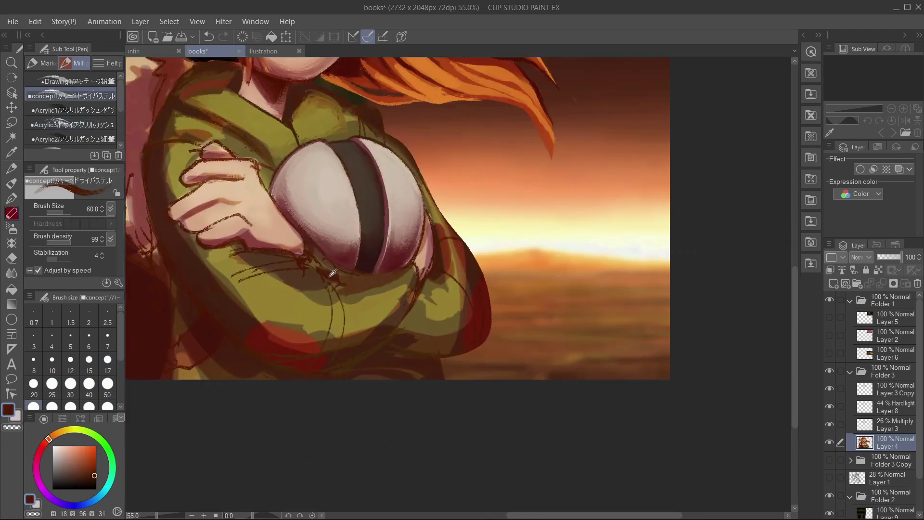
pyautogui.keyDown('alt'); pyautogui.click(368, 283); pyautogui.keyUp('alt')
pyautogui.moveTo(368, 282); pyautogui.dragTo(329, 379)
pyautogui.scroll(2, 153, 131)
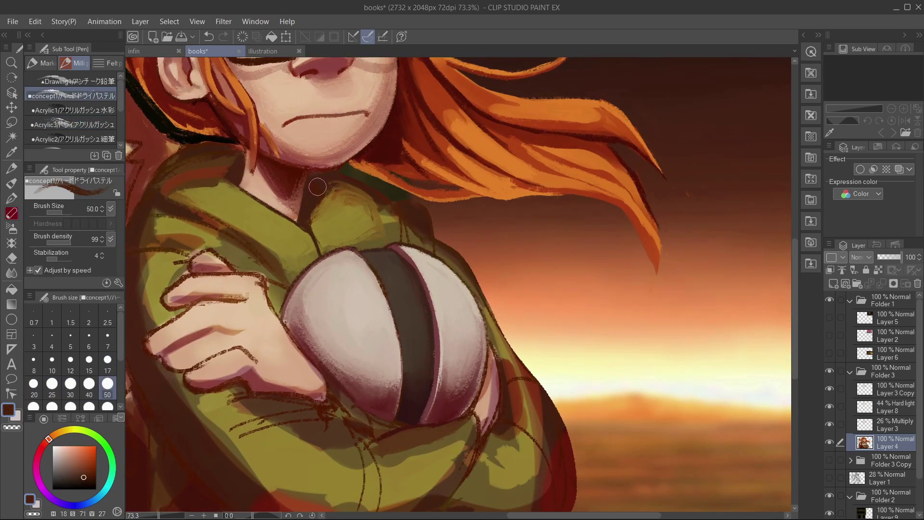
pyautogui.press('p')
pyautogui.scroll(-4, 385, 289)
pyautogui.scroll(3, 385, 289)
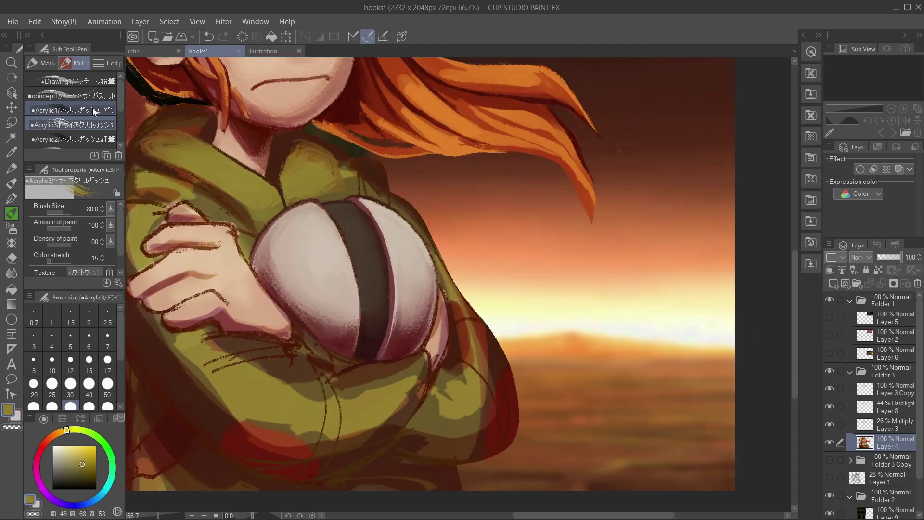
# Touch up the stripe's right edge with sampled muted purple using the hard dry pastel brush at size 17
pyautogui.keyDown('alt'); pyautogui.click(386, 289); pyautogui.keyUp('alt')
pyautogui.press('p')
pyautogui.keyDown('alt'); pyautogui.click(393, 317); pyautogui.keyUp('alt')
pyautogui.press('[')
pyautogui.press('[')
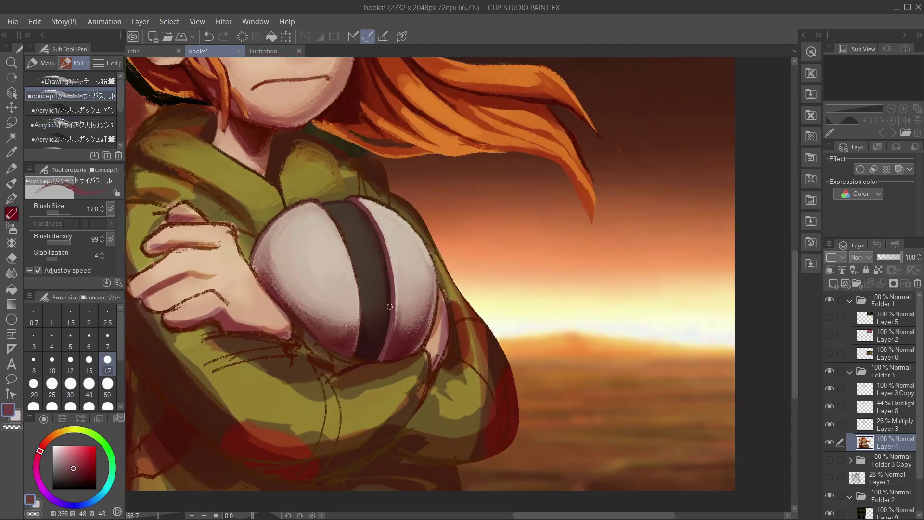
# Draw two white chevron markings on the upper part of the ball's dark stripe using the pastel brush at size 17
pyautogui.scroll(-4, 380, 231)
pyautogui.scroll(5, 371, 201)
pyautogui.keyDown('alt'); pyautogui.click(372, 201); pyautogui.keyUp('alt')
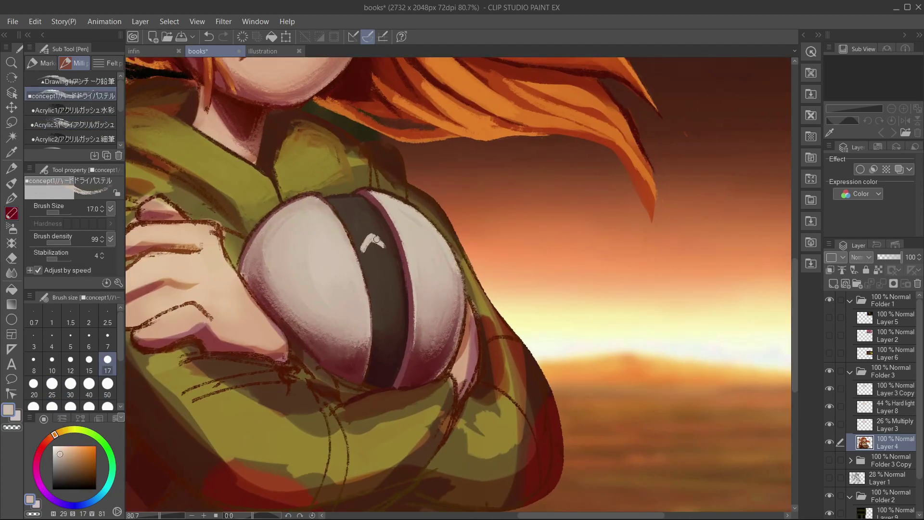
pyautogui.keyDown('alt'); pyautogui.click(373, 259); pyautogui.keyUp('alt')
pyautogui.scroll(-4, 385, 262)
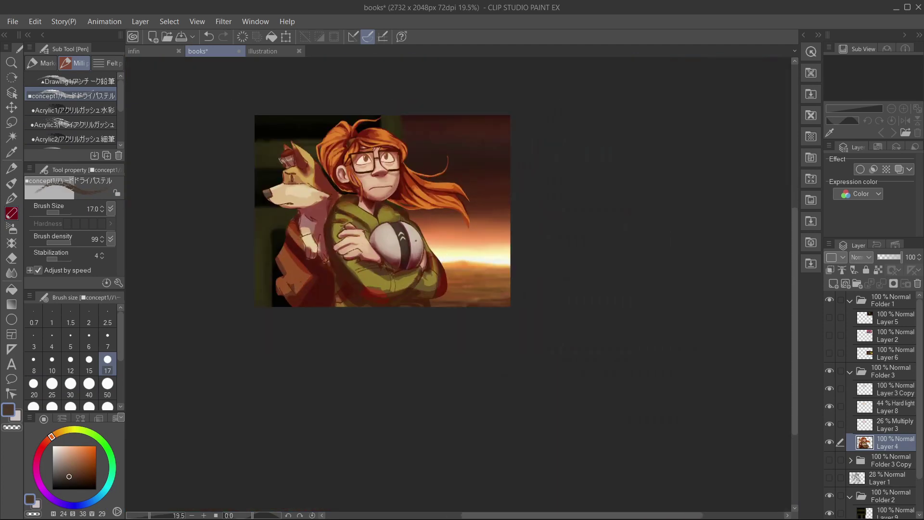
# Handwrite the note "REMEMBER ARMS" beside the ball with an arrow pointing at the figure, using the dark brown pastel brush
pyautogui.scroll(4, 417, 232)
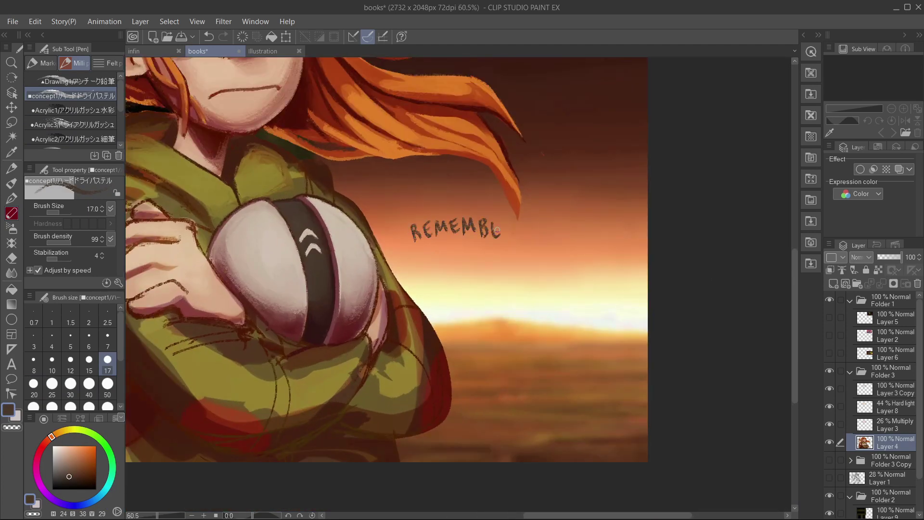
pyautogui.scroll(-3, 302, 237)
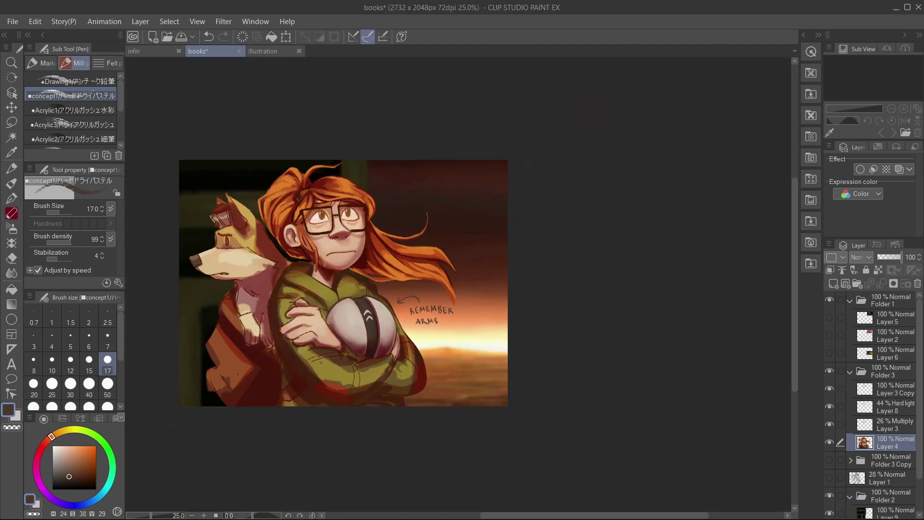
pyautogui.scroll(2, 302, 237)
# Paint over the hood beneath the hair with sampled dark brown and ochre using the Acrylic1 brush at size 50
pyautogui.keyDown('alt'); pyautogui.click(517, 233); pyautogui.keyUp('alt')
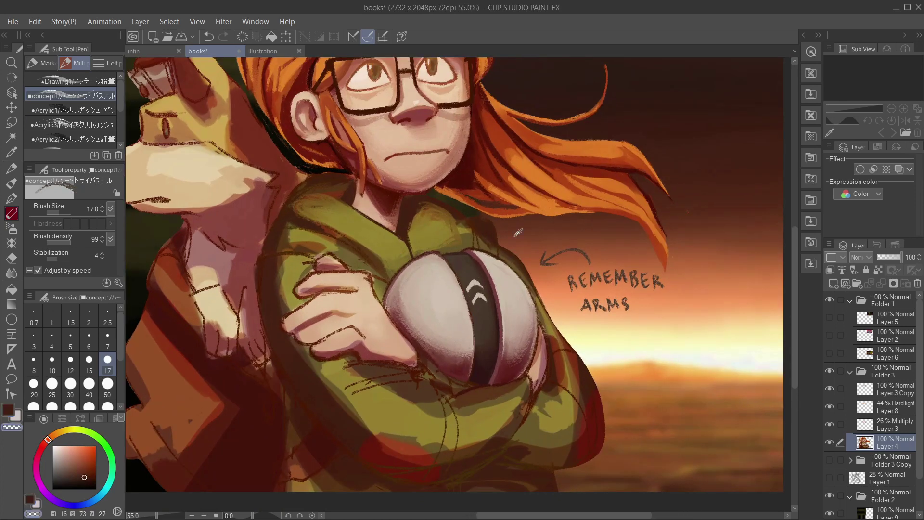
pyautogui.keyDown('alt'); pyautogui.click(557, 427); pyautogui.keyUp('alt')
pyautogui.press('b')
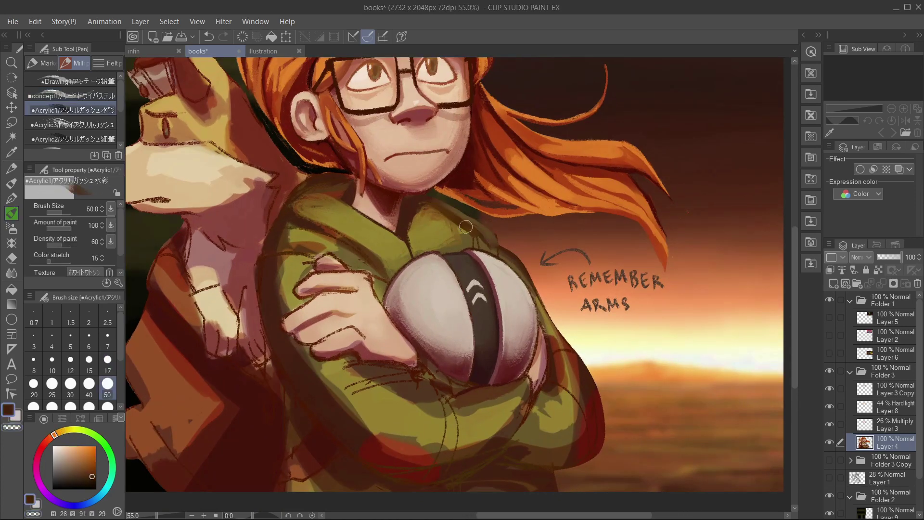
pyautogui.keyDown('alt'); pyautogui.click(438, 220); pyautogui.keyUp('alt')
pyautogui.scroll(-4, 505, 248)
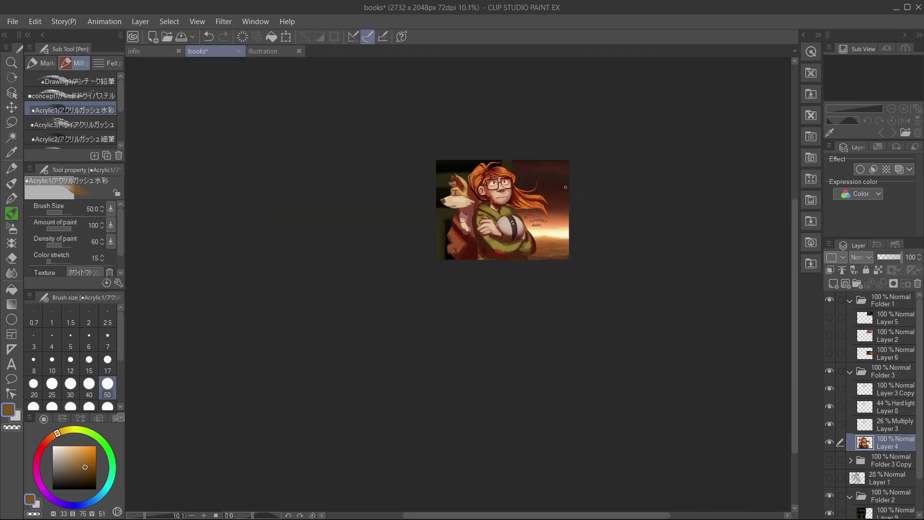
pyautogui.keyDown('alt'); pyautogui.click(566, 260); pyautogui.keyUp('alt')
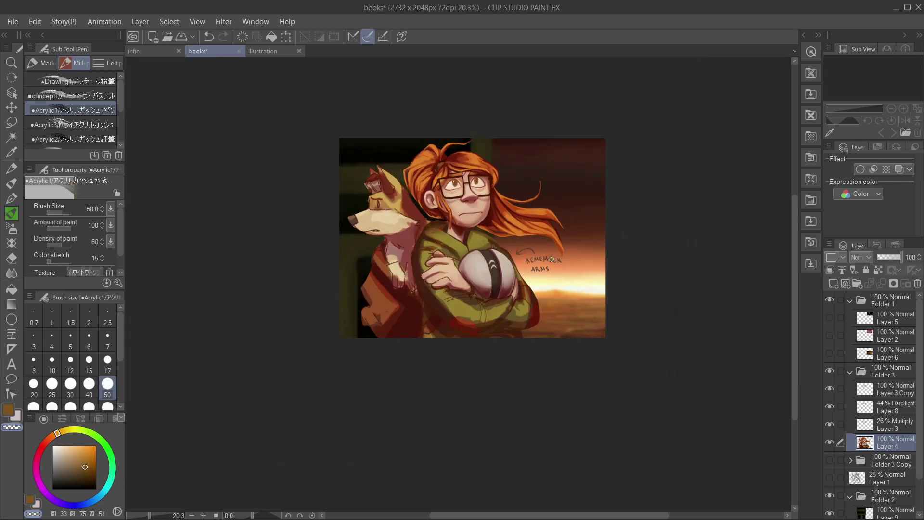
# Refine the collar edges under the chin and the hair strand beside the cheek with sampled deep red and orange pastel at size 17
pyautogui.scroll(5, 472, 207)
pyautogui.press('p')
pyautogui.keyDown('alt'); pyautogui.click(389, 233); pyautogui.keyUp('alt')
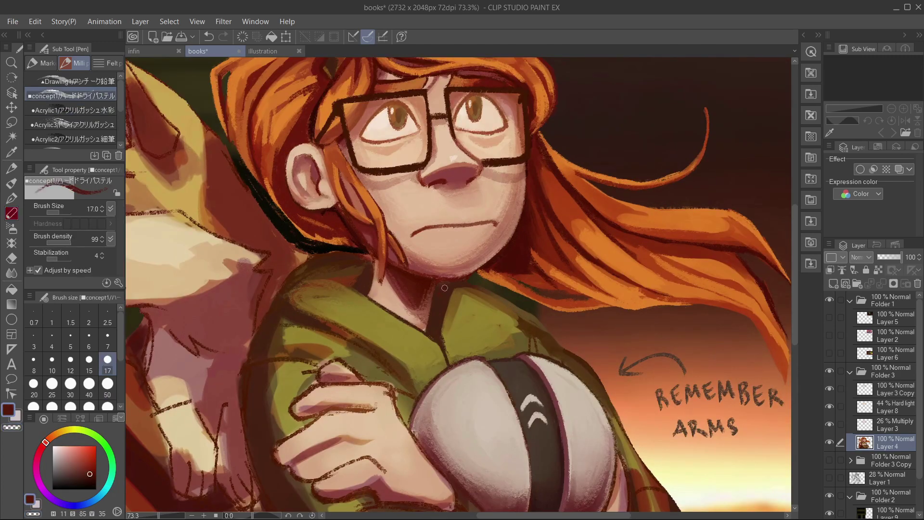
pyautogui.scroll(2, 444, 288)
pyautogui.scroll(-2, 406, 281)
pyautogui.keyDown('alt'); pyautogui.click(402, 284); pyautogui.keyUp('alt')
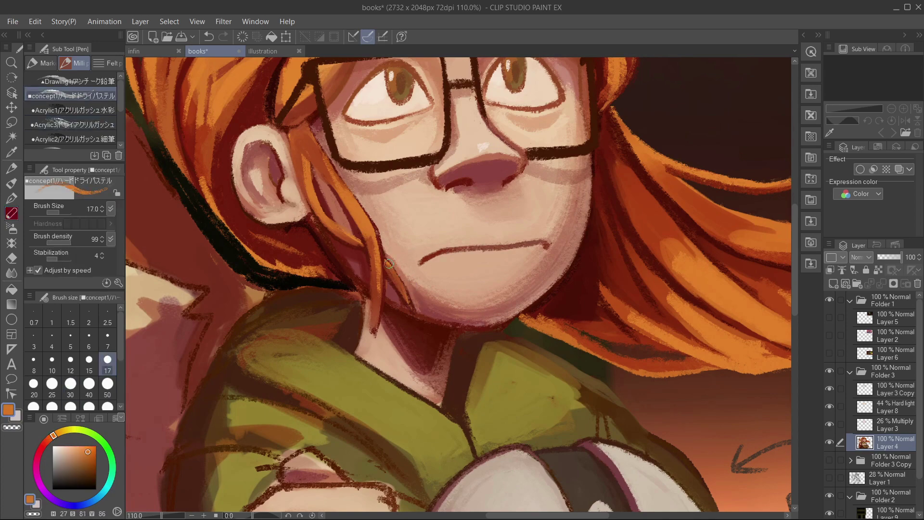
pyautogui.scroll(-3, 404, 322)
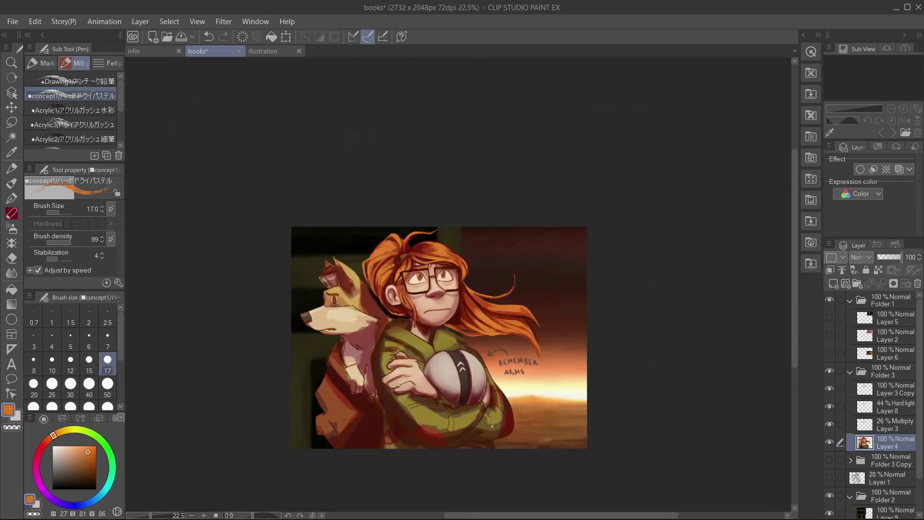
# Clean up the shapes of the two chevrons on the ball's stripe with sampled colors, reducing the pastel brush to size 8
pyautogui.scroll(4, 403, 322)
pyautogui.keyDown('alt'); pyautogui.click(407, 237); pyautogui.keyUp('alt')
pyautogui.press('[')
pyautogui.press('[')
pyautogui.moveTo(399, 258); pyautogui.dragTo(406, 237)
pyautogui.keyDown('alt'); pyautogui.click(402, 256); pyautogui.keyUp('alt')
pyautogui.press('[')
pyautogui.press('[')
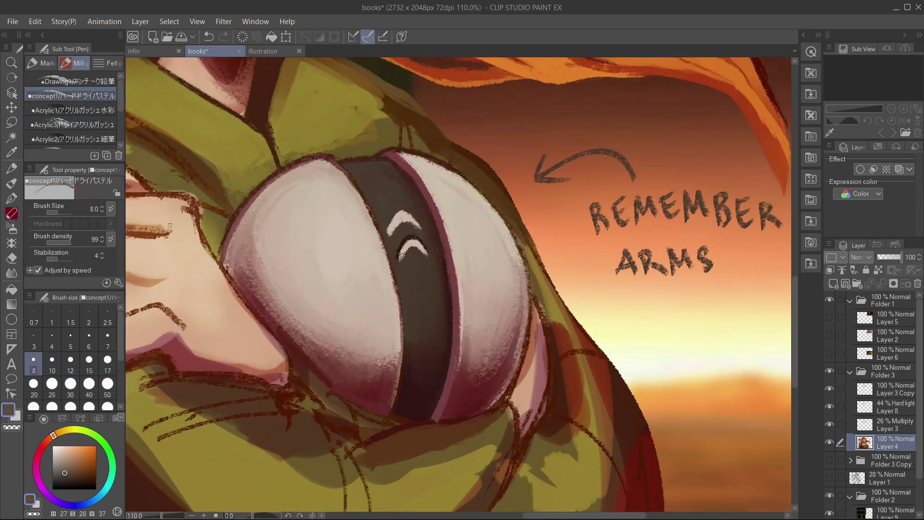
# Edge the chevrons with sampled near-black and blend around them with the stripe color using the pastel brush at sizes 8 to 10
pyautogui.keyDown('alt'); pyautogui.click(397, 218); pyautogui.keyUp('alt')
pyautogui.press(']')
pyautogui.press(']')
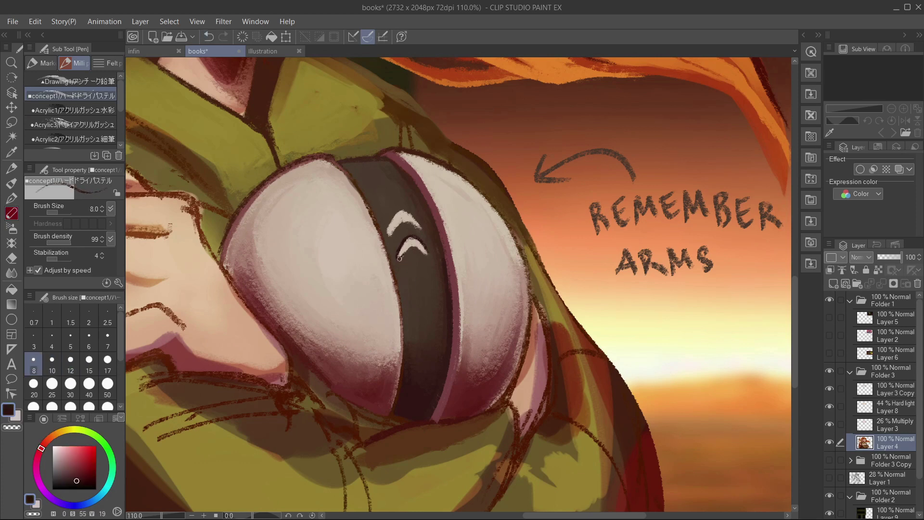
pyautogui.moveTo(413, 260)
pyautogui.mouseDown()
pyautogui.moveTo(410, 215)
pyautogui.moveTo(388, 231)
pyautogui.moveTo(401, 217)
pyautogui.mouseUp()
pyautogui.press('[')
pyautogui.keyDown('alt'); pyautogui.click(389, 232); pyautogui.keyUp('alt')
pyautogui.scroll(-10, 400, 224)
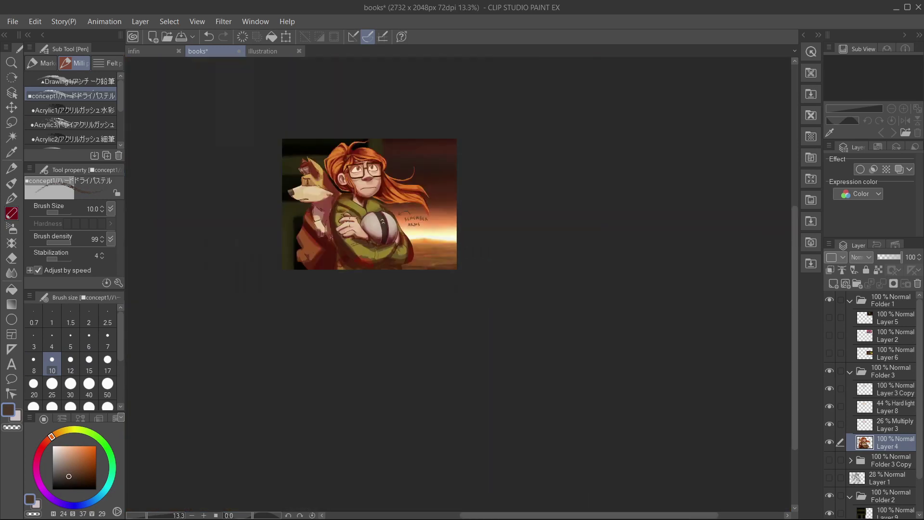
# Strengthen the dark outline and seam of the hood above the ball with dark brown pastel at sizes 15 to 30
pyautogui.scroll(8, 243, 440)
pyautogui.press(']')
pyautogui.press(']')
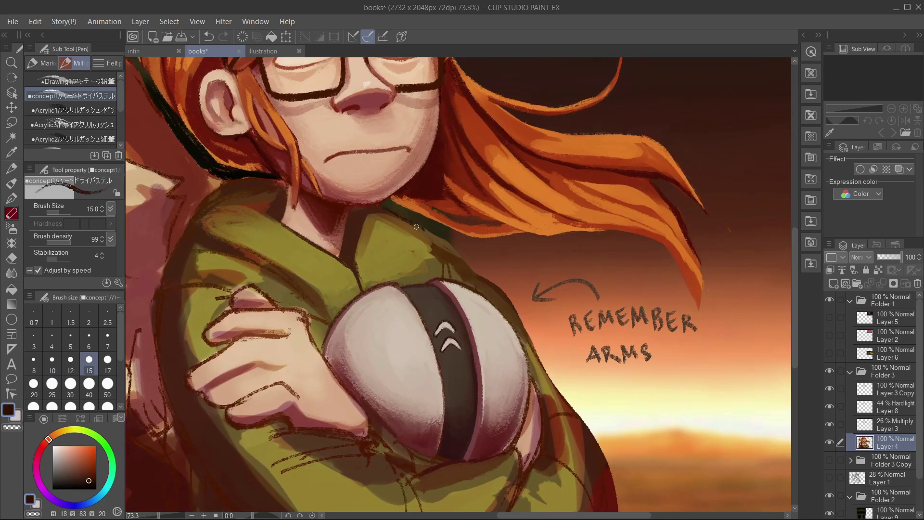
pyautogui.keyDown('alt'); pyautogui.click(465, 245); pyautogui.keyUp('alt')
pyautogui.keyDown('alt'); pyautogui.click(466, 253); pyautogui.keyUp('alt')
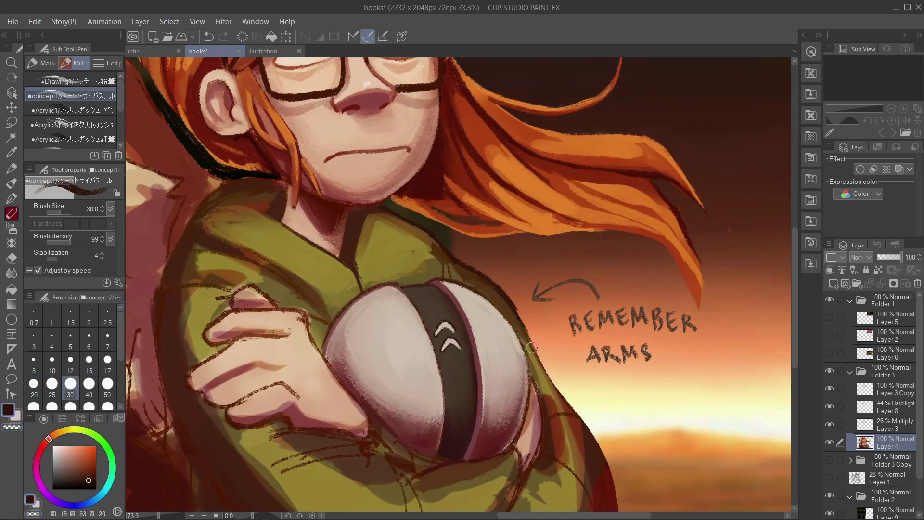
pyautogui.press(']')
pyautogui.press(']')
# Smooth the hood's folds around the neckline with sampled olive using the Acrylic3 brush at sizes 50 to 60
pyautogui.click(73, 124)
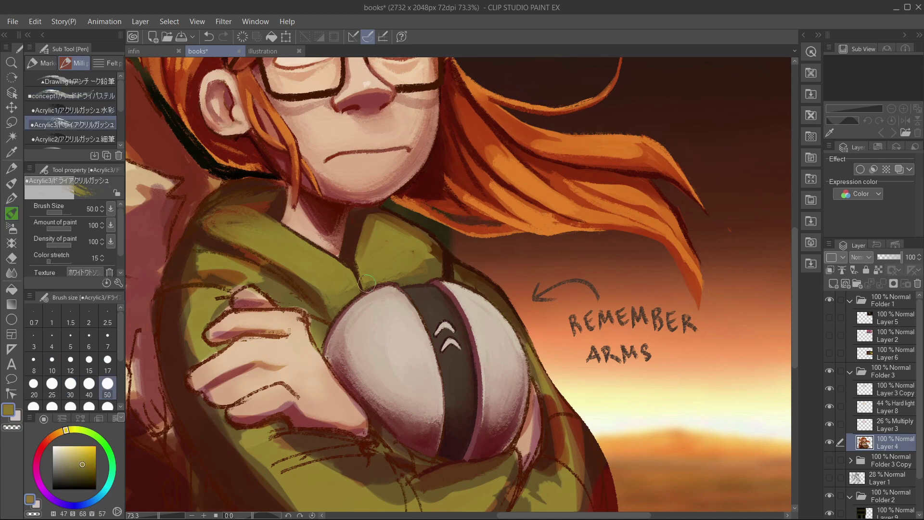
pyautogui.keyDown('alt'); pyautogui.click(406, 268); pyautogui.keyUp('alt')
pyautogui.press(']')
pyautogui.press(']')
pyautogui.press(']')
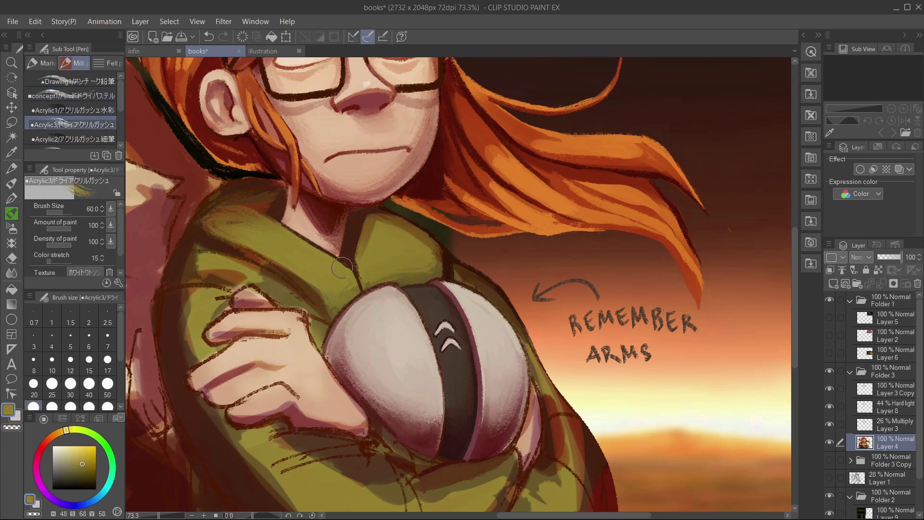
pyautogui.scroll(-5, 255, 231)
pyautogui.scroll(3, 435, 192)
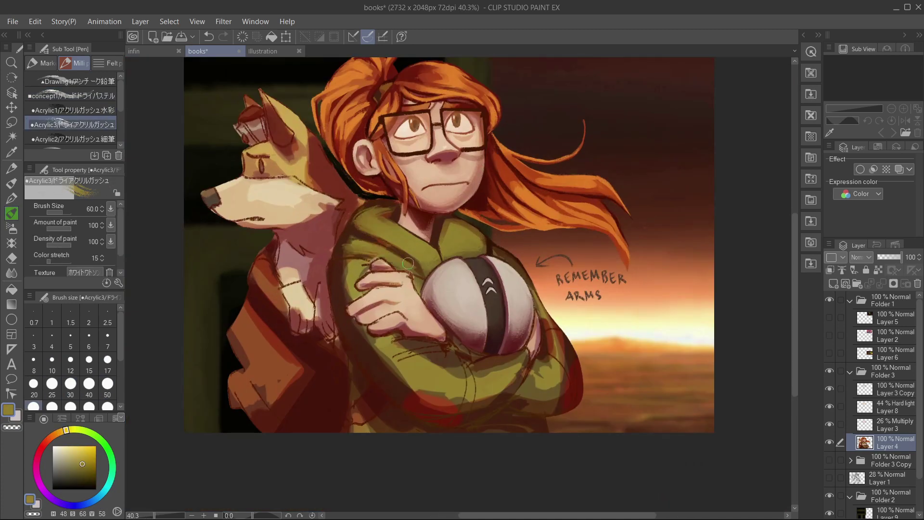
pyautogui.scroll(-3, 408, 263)
pyautogui.scroll(4, 411, 240)
pyautogui.scroll(1, 471, 270)
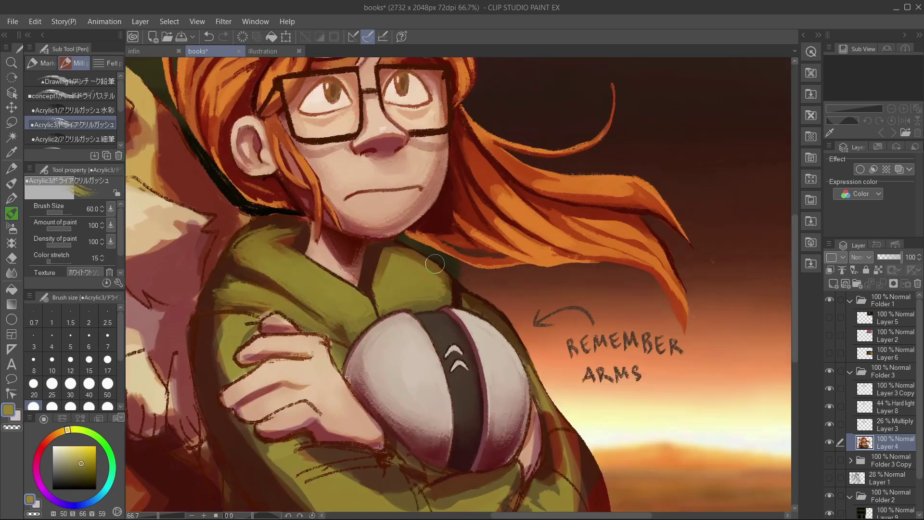
# Redraw the dark inner collar line and tidy the hood's neckline with sampled olive using the pastel brush at size 30
pyautogui.keyDown('alt'); pyautogui.click(366, 269); pyautogui.keyUp('alt')
pyautogui.click(73, 95)
pyautogui.moveTo(367, 246); pyautogui.dragTo(366, 287)
pyautogui.keyDown('alt'); pyautogui.click(288, 247); pyautogui.keyUp('alt')
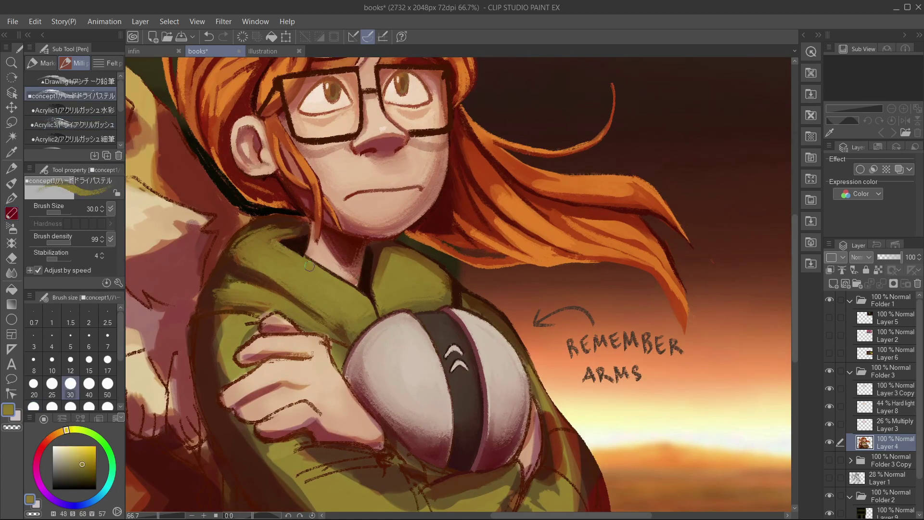
pyautogui.scroll(-5, 288, 247)
pyautogui.scroll(4, 181, 165)
# Brighten the light side of the ball with cream sampled from the fox's fur using the Acrylic3 brush at size 60
pyautogui.keyDown('alt'); pyautogui.click(181, 165); pyautogui.keyUp('alt')
pyautogui.press('p')
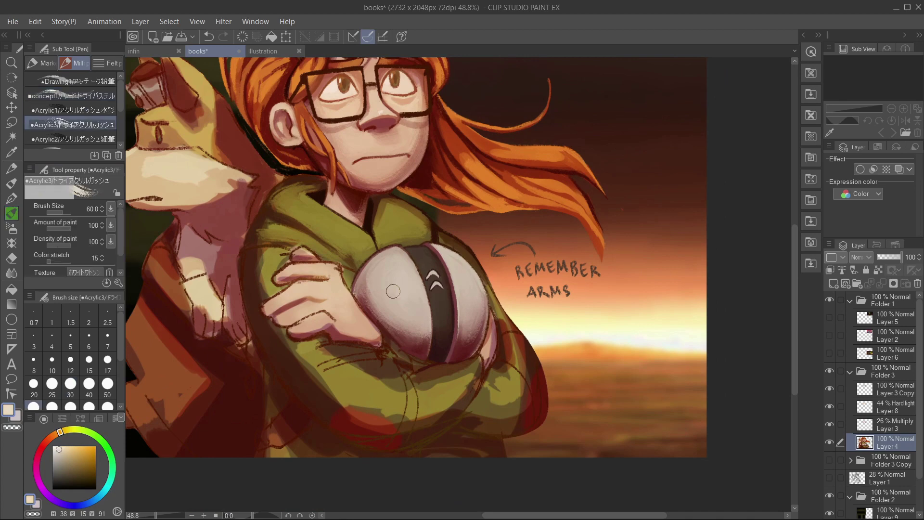
pyautogui.scroll(-5, 395, 287)
pyautogui.scroll(6, 419, 248)
# Darken the upper part of the ball's stripe with a sampled near-black red using the Acrylic3 brush at sizes 40 to 25
pyautogui.keyDown('alt'); pyautogui.click(419, 248); pyautogui.keyUp('alt')
pyautogui.press('[')
pyautogui.press('[')
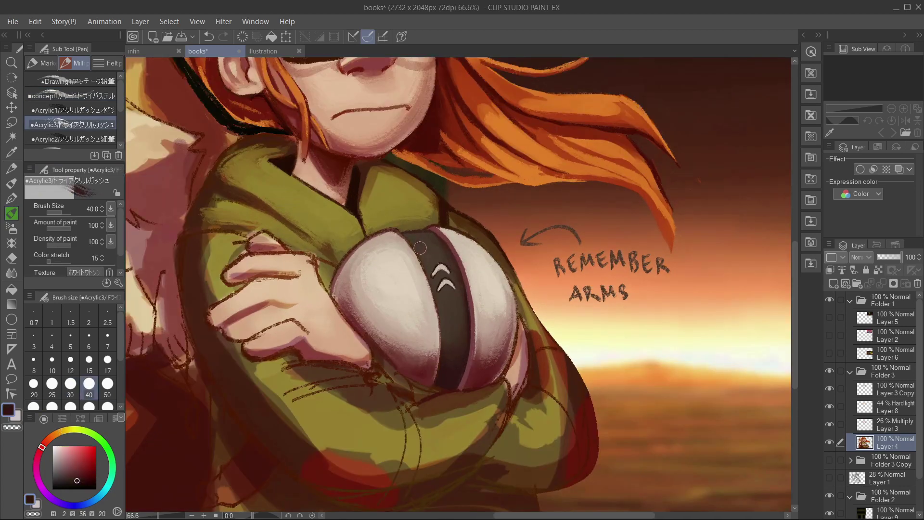
pyautogui.scroll(-4, 502, 316)
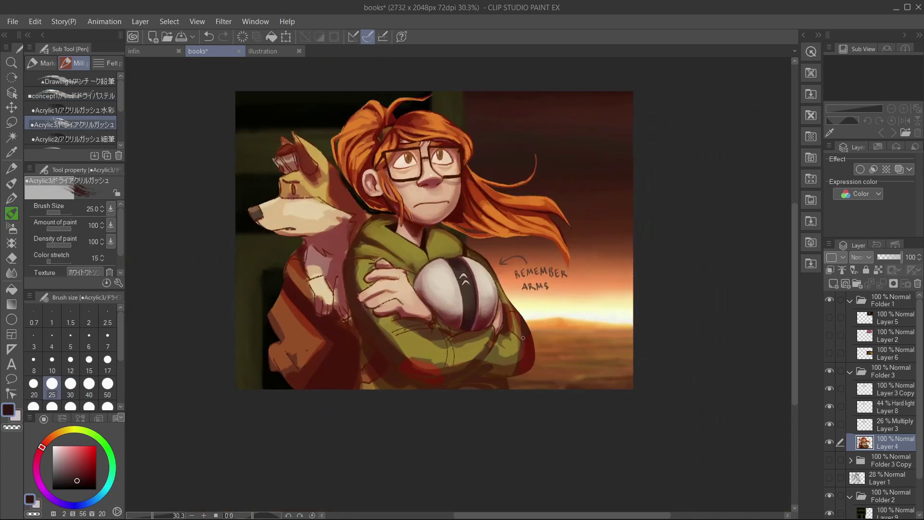
# Check the whole painting and save the document
pyautogui.scroll(1, 505, 314)
pyautogui.scroll(-2, 511, 312)
pyautogui.scroll(-2, 509, 310)
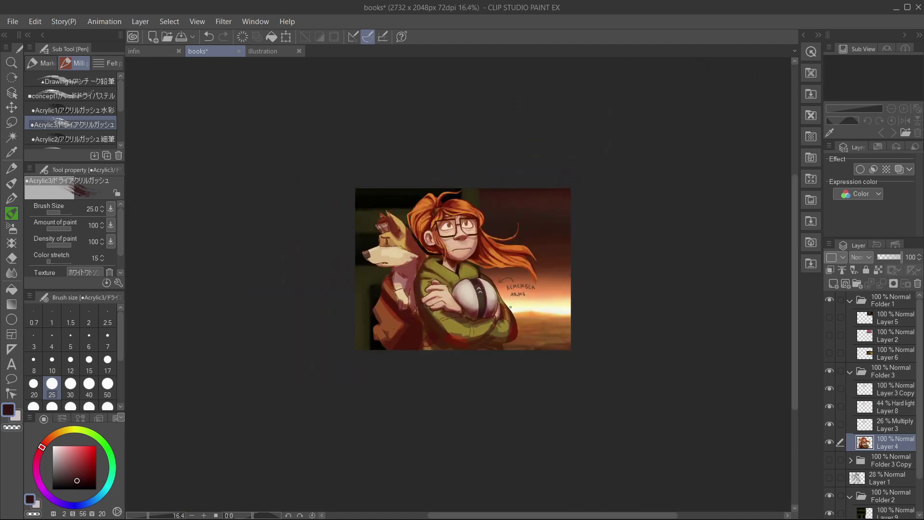
pyautogui.scroll(1, 499, 299)
pyautogui.hotkey('ctrl', 's')
pyautogui.scroll(1, 505, 231)
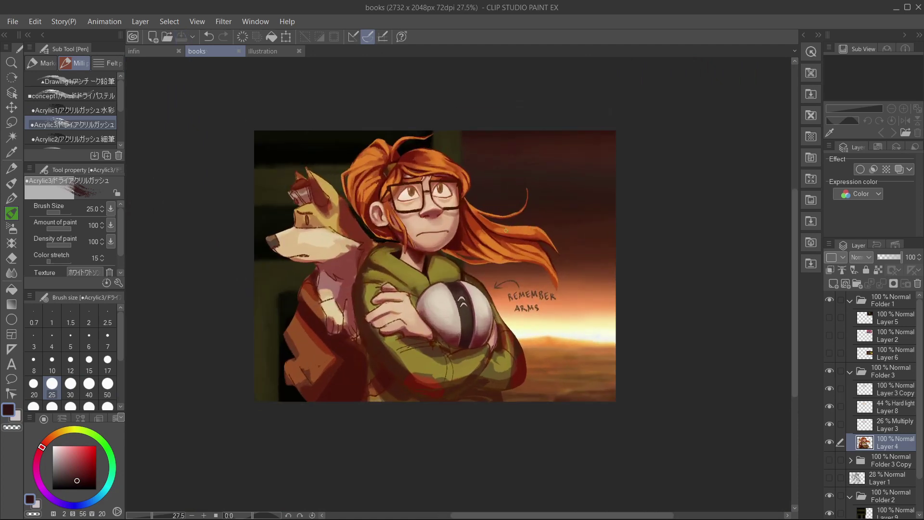
pyautogui.scroll(1, 506, 230)
pyautogui.scroll(-2, 503, 228)
pyautogui.scroll(4, 433, 211)
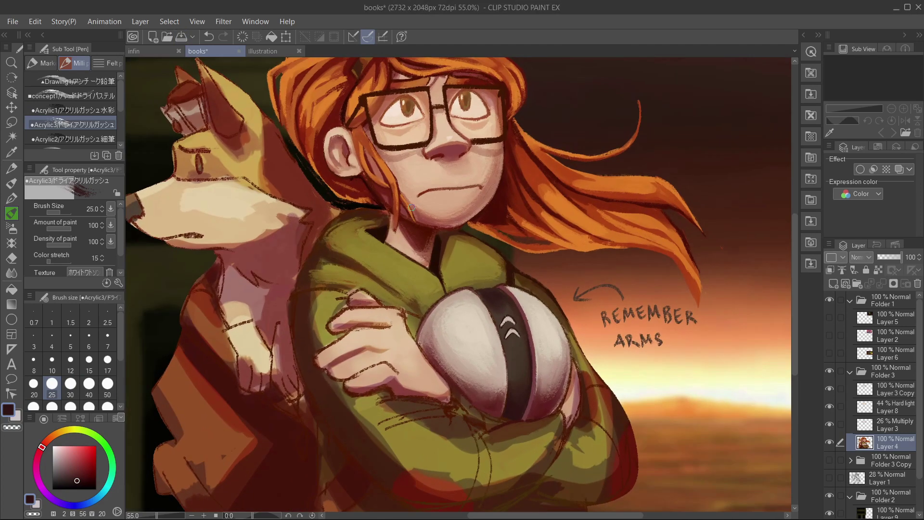
# Redraw the dark outline along the top of the hood with a sampled near-black brown using the pastel brush at size 25
pyautogui.click(94, 110)
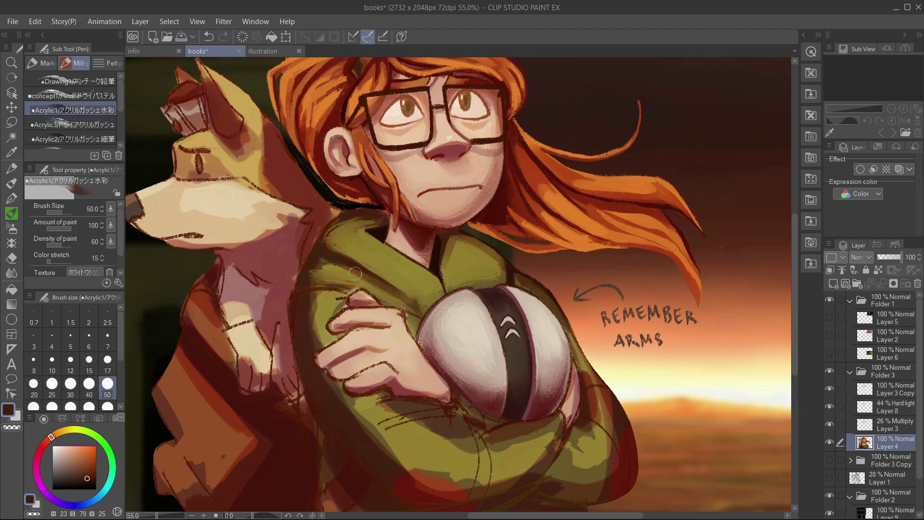
pyautogui.click(72, 96)
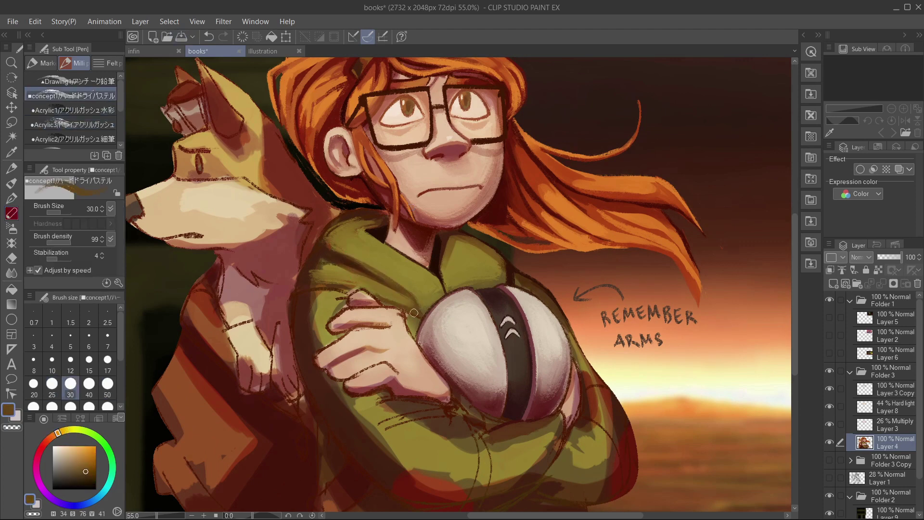
pyautogui.scroll(-5, 316, 266)
pyautogui.scroll(6, 356, 241)
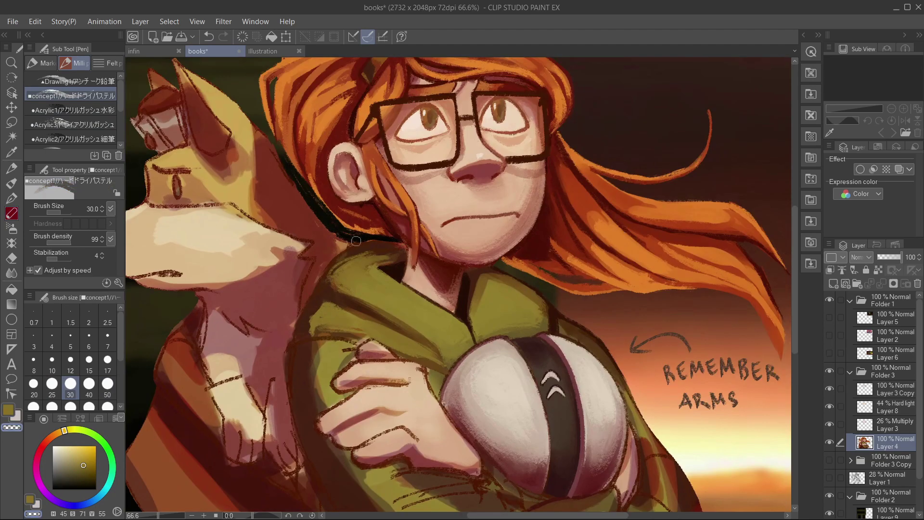
pyautogui.press('[')
pyautogui.keyDown('alt'); pyautogui.click(416, 265); pyautogui.keyUp('alt')
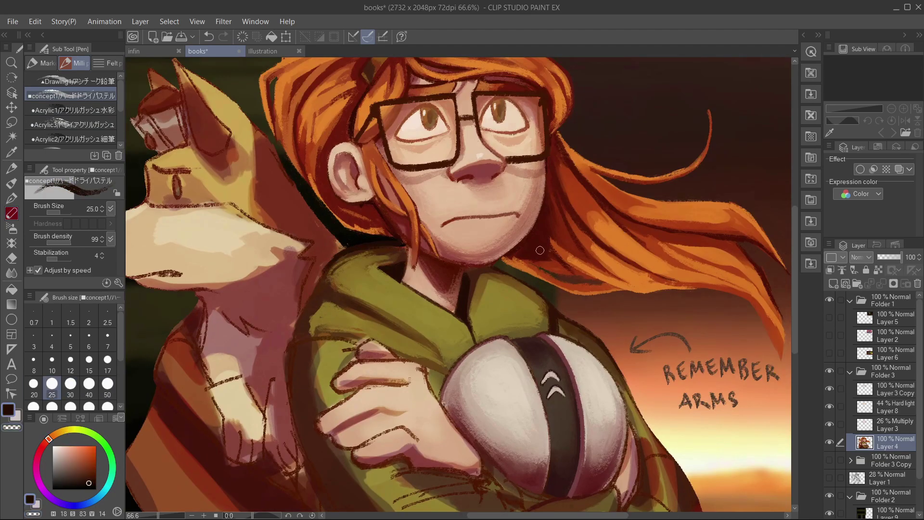
# Paint sampled olive into the upper hood below its dark outline using the Acrylic3 brush at size 40
pyautogui.press('.')
pyautogui.keyDown('alt'); pyautogui.click(352, 270); pyautogui.keyUp('alt')
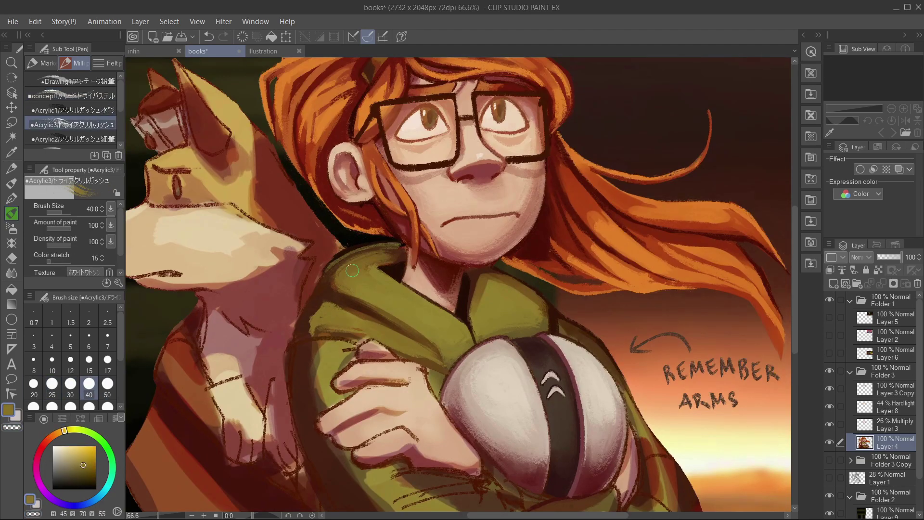
pyautogui.scroll(-5, 490, 285)
pyautogui.scroll(4, 331, 271)
# Tidy the edge between the fox's back and the hood with sampled reddish brown and near-black at brush size 25
pyautogui.press('[')
pyautogui.press('[')
pyautogui.keyDown('alt'); pyautogui.click(332, 270); pyautogui.keyUp('alt')
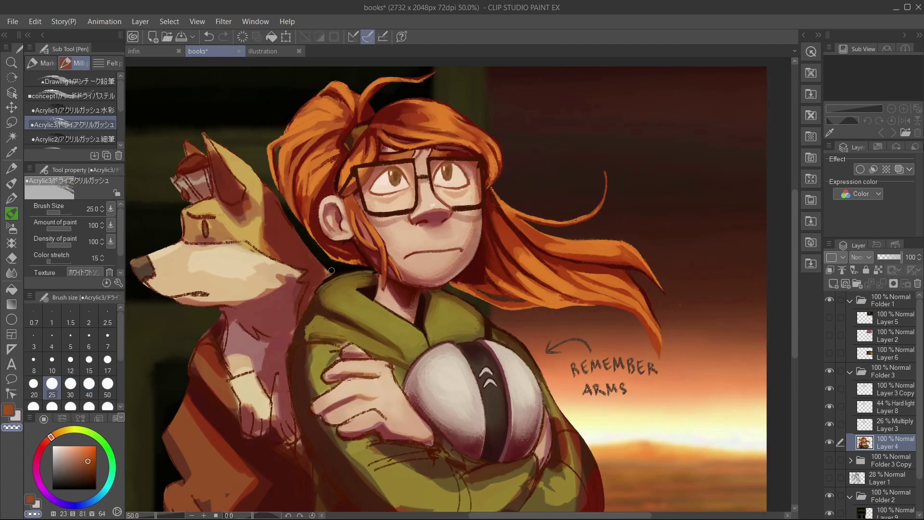
pyautogui.scroll(-5, 329, 278)
pyautogui.scroll(4, 310, 269)
pyautogui.keyDown('alt'); pyautogui.click(310, 269); pyautogui.keyUp('alt')
pyautogui.press(',')
pyautogui.press(',')
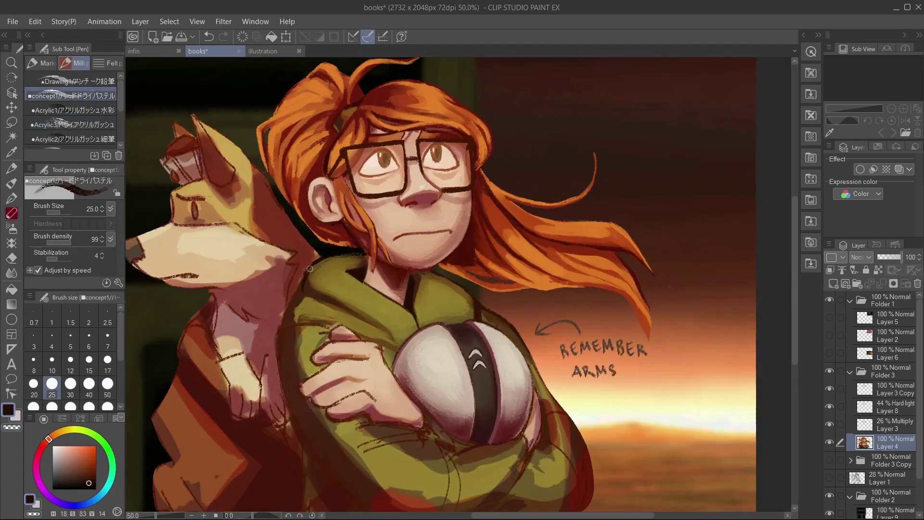
# Blend the hood's folds above the hand with sampled olive using the Acrylic3 brush at size 50
pyautogui.press('.')
pyautogui.press('.')
pyautogui.keyDown('alt'); pyautogui.click(349, 309); pyautogui.keyUp('alt')
pyautogui.press(']')
pyautogui.press(']')
pyautogui.press(']')
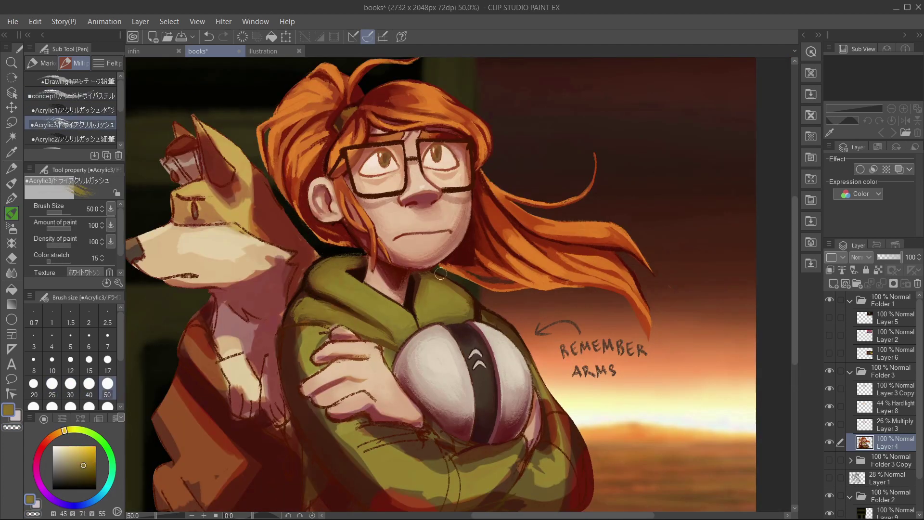
pyautogui.keyDown('alt'); pyautogui.click(372, 316); pyautogui.keyUp('alt')
# Model the hood on both sides of the neckline with sampled brown and lighter olive using the Acrylic3 brush at size 50
pyautogui.scroll(-5, 372, 316)
pyautogui.scroll(4, 404, 284)
pyautogui.keyDown('alt'); pyautogui.click(406, 279); pyautogui.keyUp('alt')
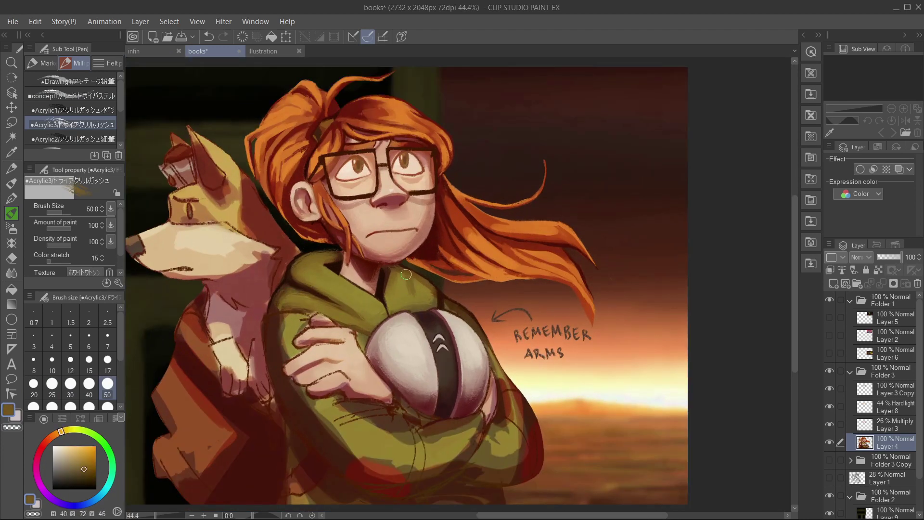
pyautogui.keyDown('alt'); pyautogui.click(425, 291); pyautogui.keyUp('alt')
pyautogui.scroll(-1, 433, 294)
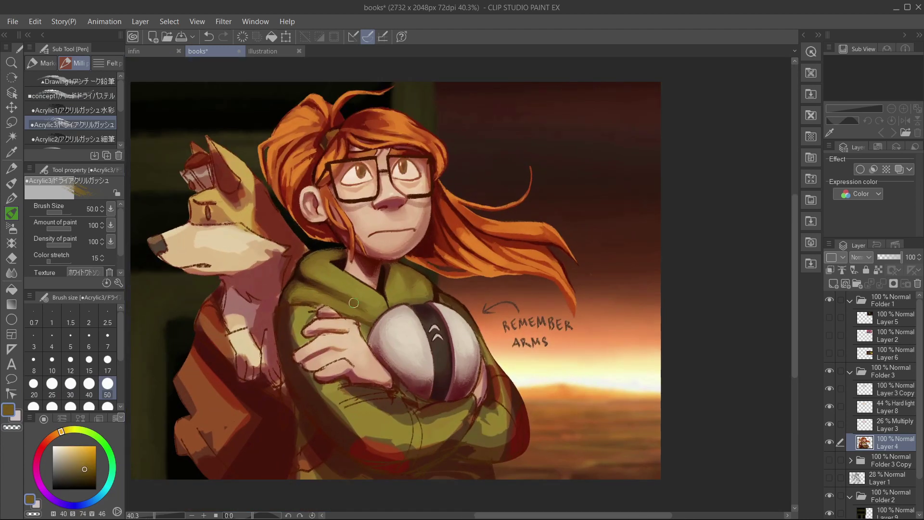
pyautogui.keyDown('alt'); pyautogui.click(354, 302); pyautogui.keyUp('alt')
pyautogui.scroll(-4, 385, 250)
pyautogui.scroll(5, 386, 216)
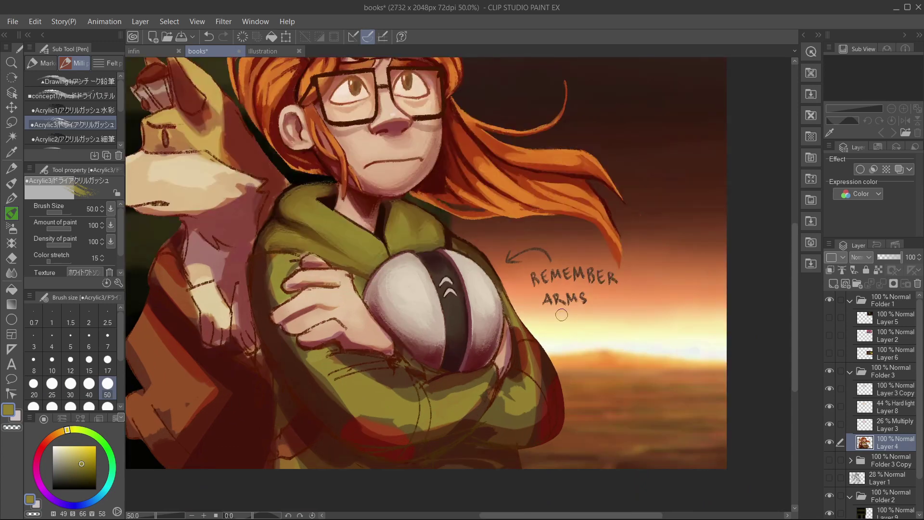
# Remove the handwritten "REMEMBER ARMS" note and its arrow from the sky, and return to the pastel brush
pyautogui.press('e')
pyautogui.scroll(-4, 565, 211)
pyautogui.scroll(3, 534, 219)
pyautogui.press('p')
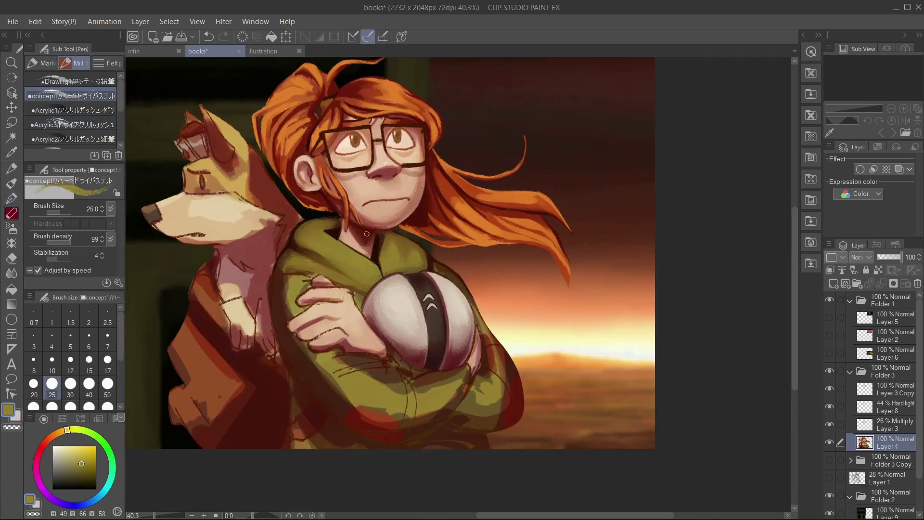
# Redraw the hoodie's shoulder seam above the hand with a sampled dark brown using the pastel brush at size 17
pyautogui.keyDown('alt'); pyautogui.click(264, 76); pyautogui.keyUp('alt')
pyautogui.keyDown('alt'); pyautogui.click(277, 278); pyautogui.keyUp('alt')
pyautogui.keyDown('alt'); pyautogui.click(294, 272); pyautogui.keyUp('alt')
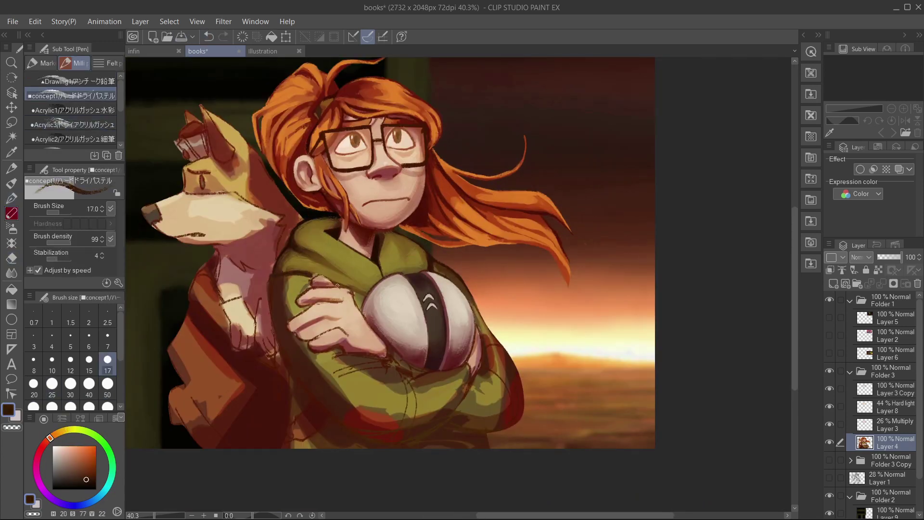
pyautogui.keyDown('alt'); pyautogui.click(350, 288); pyautogui.keyUp('alt')
pyautogui.keyDown('alt'); pyautogui.click(305, 273); pyautogui.keyUp('alt')
# Blend the shoulder and upper sleeve beside the seam with sampled olive and ochre using the Acrylic3 brush at sizes 30 to 60
pyautogui.press('2')
pyautogui.keyDown('alt'); pyautogui.click(297, 270); pyautogui.keyUp('alt')
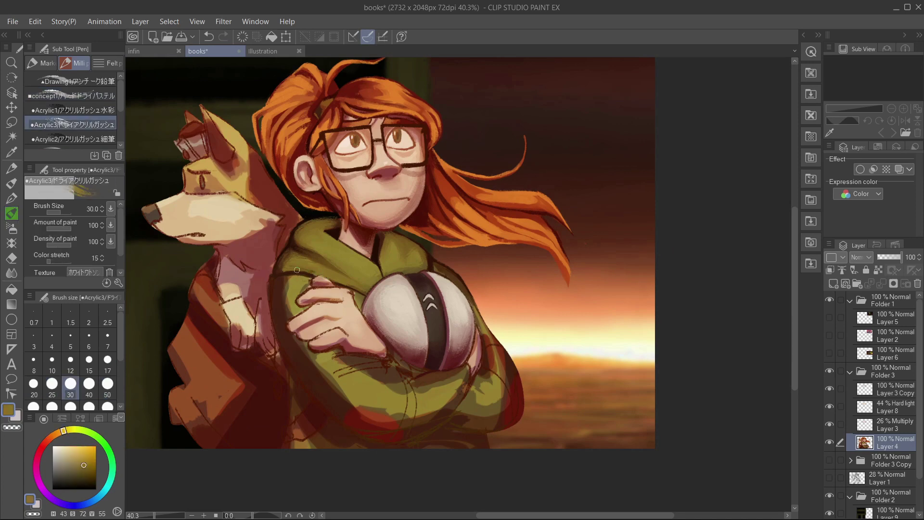
pyautogui.keyDown('alt'); pyautogui.click(299, 286); pyautogui.keyUp('alt')
pyautogui.press(']')
pyautogui.press(']')
pyautogui.scroll(2, 365, 252)
pyautogui.scroll(-2, 365, 252)
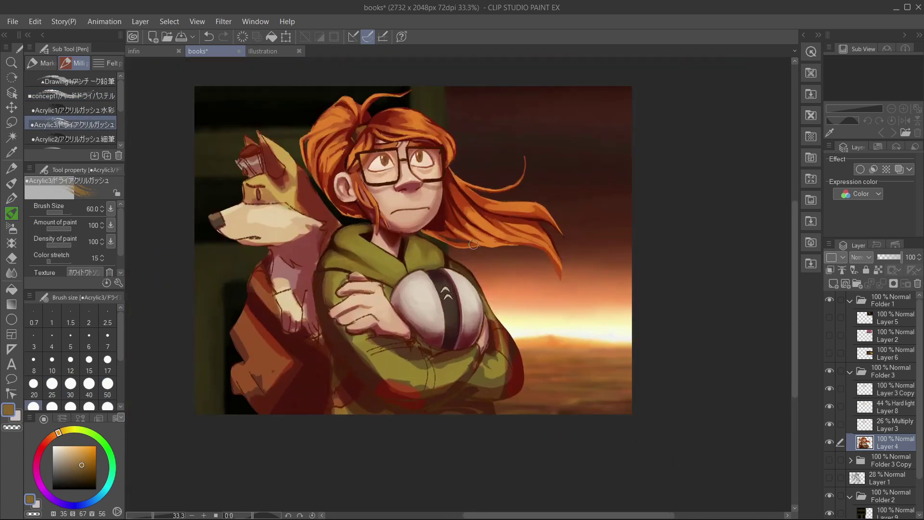
# Clean the boundary between the sleeve and the fox's chest with a sampled muted red using the pastel brush at size 40
pyautogui.scroll(2, 361, 260)
pyautogui.keyDown('alt'); pyautogui.click(362, 259); pyautogui.keyUp('alt')
pyautogui.keyDown('alt'); pyautogui.click(317, 301); pyautogui.keyUp('alt')
pyautogui.press('1')
pyautogui.keyDown('alt'); pyautogui.click(279, 308); pyautogui.keyUp('alt')
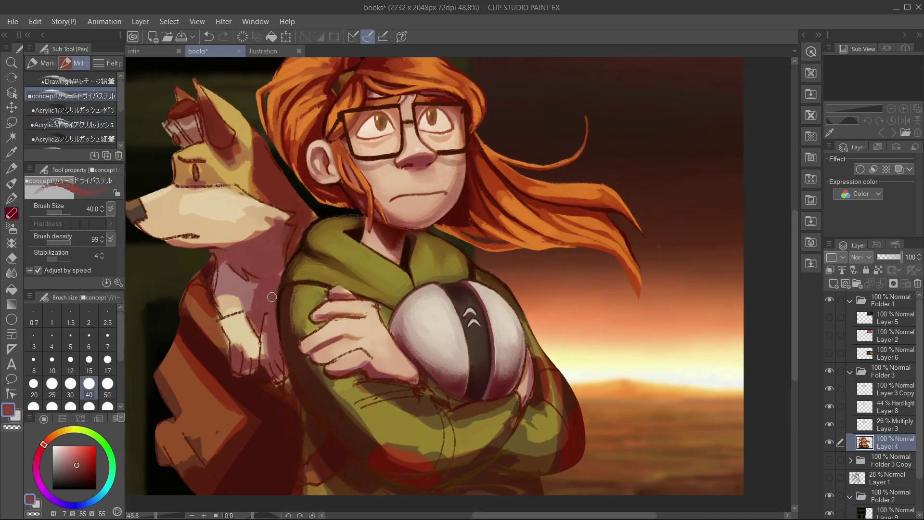
# Check the whole painting and save the document after the shoulder work
pyautogui.scroll(-3, 397, 322)
pyautogui.scroll(2, 370, 327)
pyautogui.hotkey('ctrl', 's')
pyautogui.scroll(-1, 344, 336)
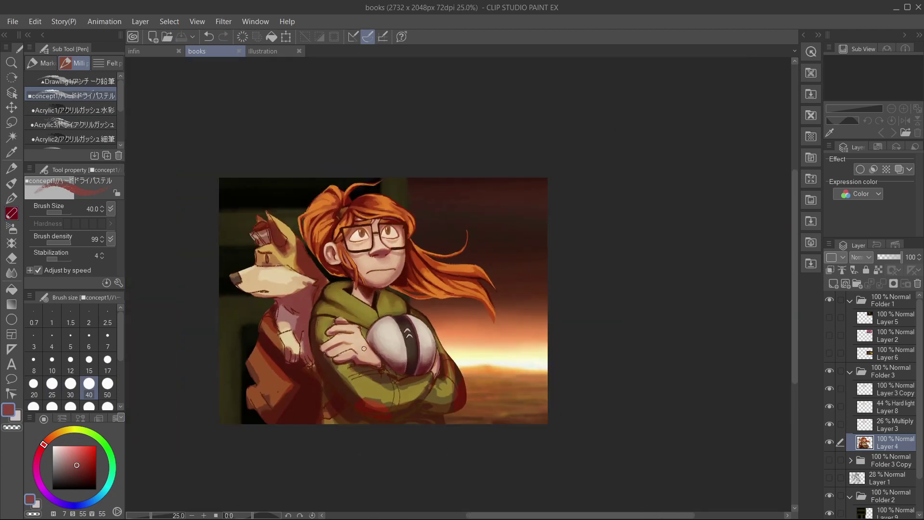
# Outline the upper fingers of the hand on the sleeve with a sampled dark red using the pastel brush at size 15
pyautogui.scroll(4, 364, 348)
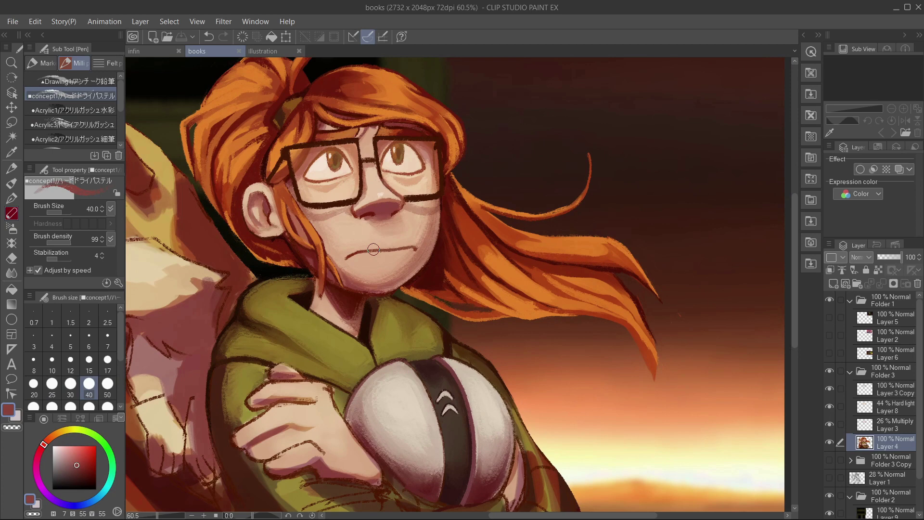
pyautogui.keyDown('alt'); pyautogui.click(367, 406); pyautogui.keyUp('alt')
pyautogui.press('[')
pyautogui.press('[')
pyautogui.press('[')
pyautogui.press('[')
pyautogui.keyDown('alt'); pyautogui.click(329, 384); pyautogui.keyUp('alt')
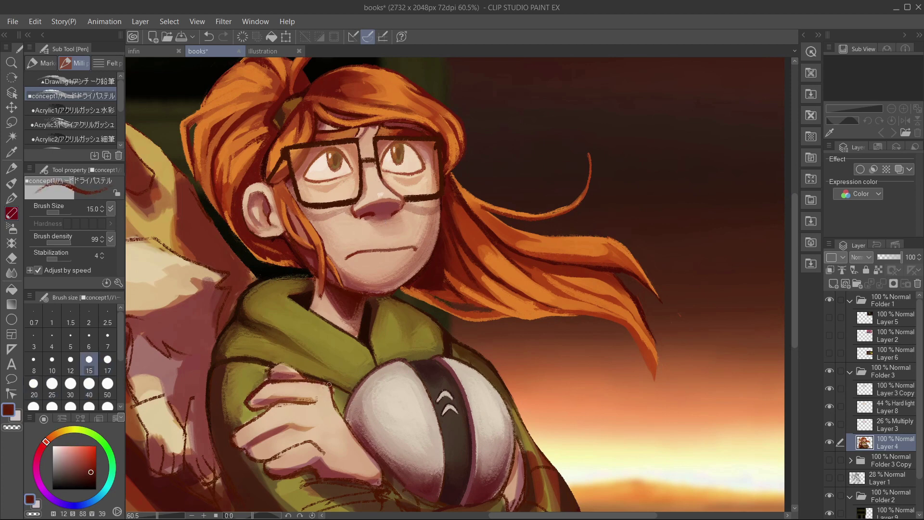
# Darken the sleeve around the fingertips with sampled browns using the Acrylic3 brush at size 25 and the pastel brush at size 30
pyautogui.keyDown('alt'); pyautogui.click(246, 409); pyautogui.keyUp('alt')
pyautogui.press('b')
pyautogui.keyDown('alt'); pyautogui.click(223, 379); pyautogui.keyUp('alt')
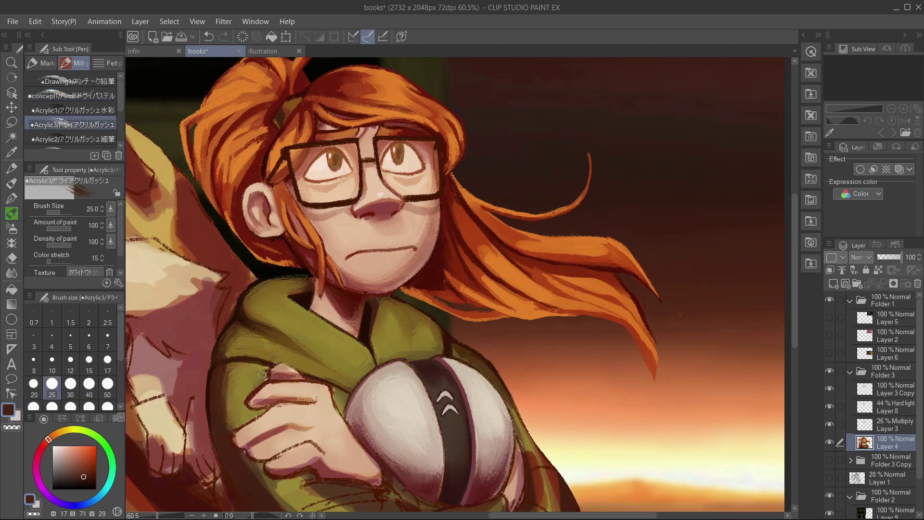
pyautogui.press('b')
pyautogui.scroll(-10, 308, 387)
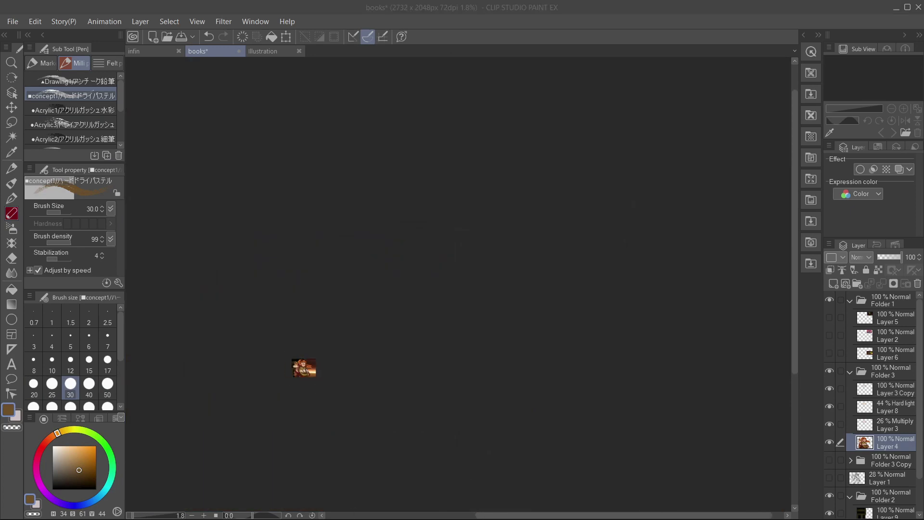
pyautogui.scroll(10, 308, 371)
# Shade the outer sleeve and the area below the hand with sampled brown using the Acrylic3 brush at sizes 40 and 60
pyautogui.keyDown('alt'); pyautogui.click(354, 344); pyautogui.keyUp('alt')
pyautogui.click(107, 124)
pyautogui.keyDown('alt'); pyautogui.click(294, 308); pyautogui.keyUp('alt')
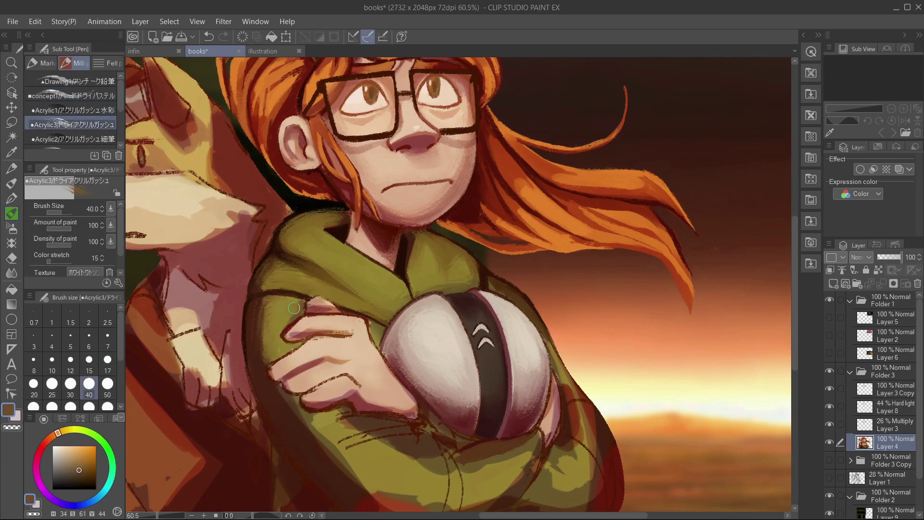
pyautogui.keyDown('alt'); pyautogui.click(268, 351); pyautogui.keyUp('alt')
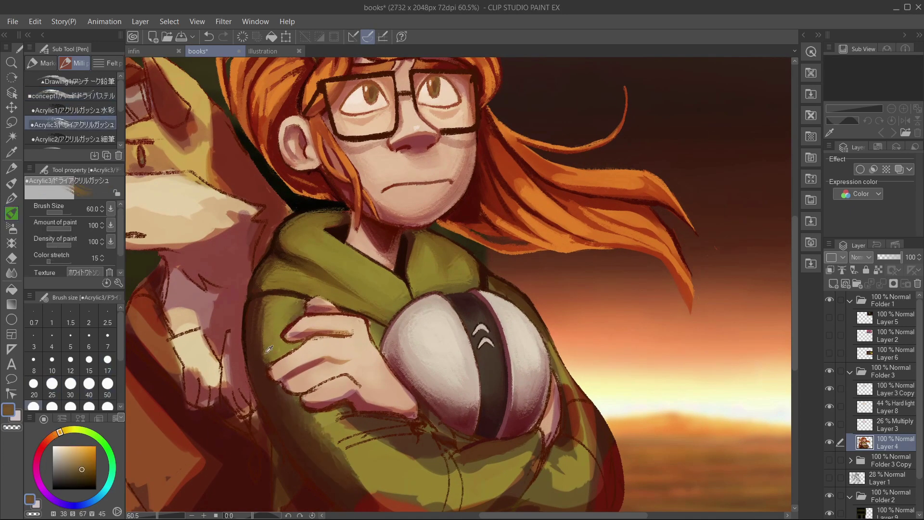
pyautogui.keyDown('alt'); pyautogui.click(322, 421); pyautogui.keyUp('alt')
pyautogui.scroll(-2, 336, 409)
pyautogui.scroll(3, 327, 365)
# Outline the topmost fingertip in sampled dark red with the pastel brush at size 17, and save the document
pyautogui.click(71, 95)
pyautogui.keyDown('alt'); pyautogui.click(316, 334); pyautogui.keyUp('alt')
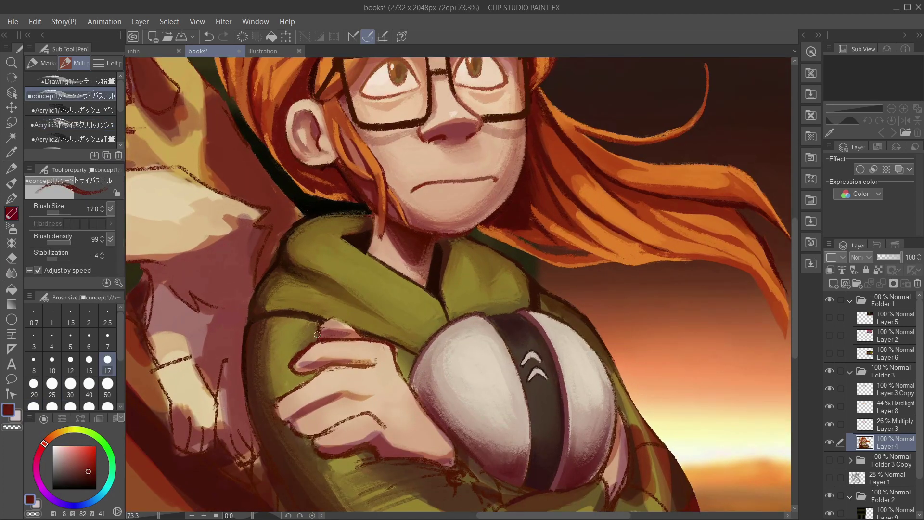
pyautogui.keyDown('alt'); pyautogui.click(332, 328); pyautogui.keyUp('alt')
pyautogui.click(89, 383)
pyautogui.hotkey('ctrl', 's')
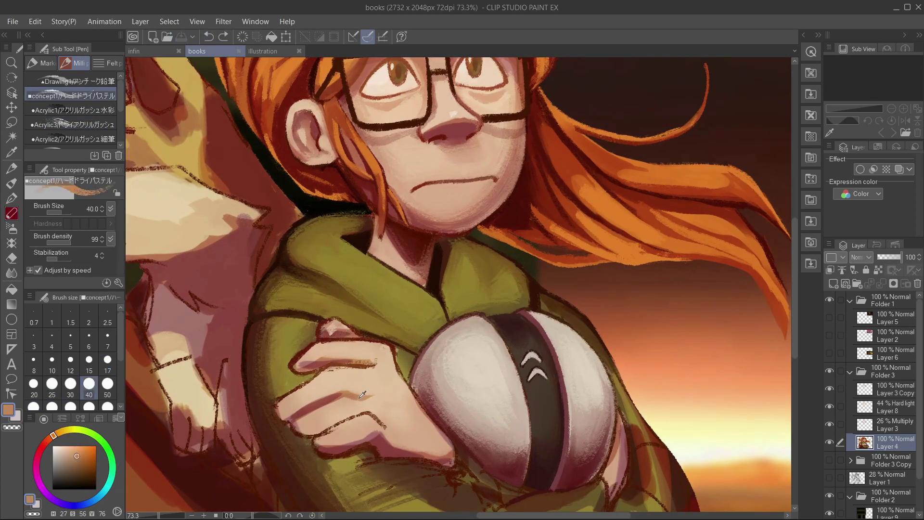
# Repaint the upper and middle fingers with sampled skin tones using the pastel brush at size 25
pyautogui.press('[')
pyautogui.press('[')
pyautogui.moveTo(289, 399)
pyautogui.mouseDown()
pyautogui.moveTo(327, 414)
pyautogui.moveTo(339, 406)
pyautogui.mouseUp()
pyautogui.keyDown('alt'); pyautogui.click(308, 356); pyautogui.keyUp('alt')
pyautogui.moveTo(316, 370); pyautogui.dragTo(304, 351)
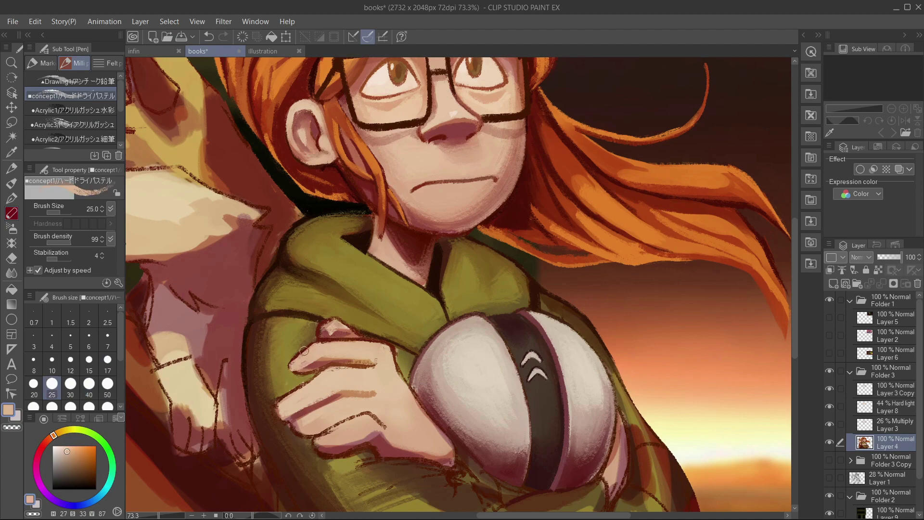
# Refine the outlines of the upper fingers with a sampled dark reddish brown using a smaller pastel brush
pyautogui.keyDown('alt'); pyautogui.click(307, 347); pyautogui.keyUp('alt')
pyautogui.press('[')
pyautogui.press('[')
pyautogui.keyDown('alt'); pyautogui.click(343, 338); pyautogui.keyUp('alt')
# Shade the back of the hand near the wrist with a sampled reddish tone using the Acrylic3 brush at size 80
pyautogui.click(102, 110)
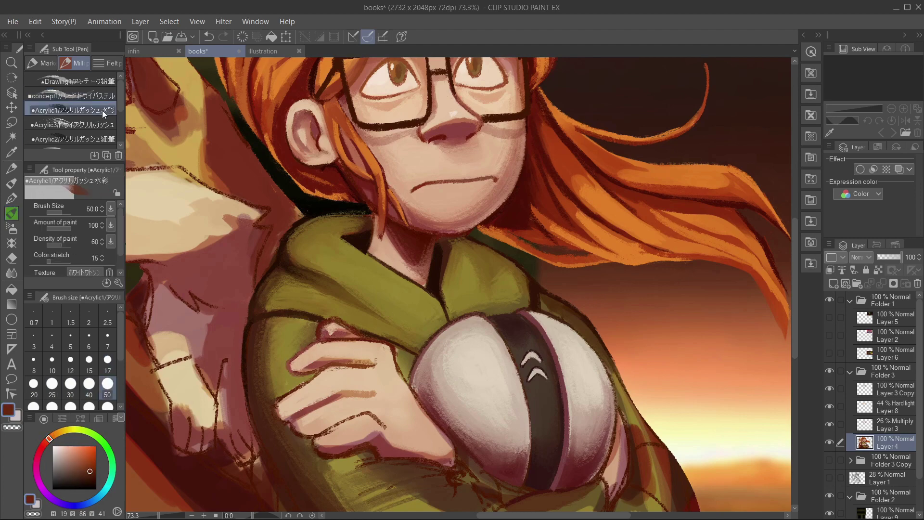
pyautogui.keyDown('alt'); pyautogui.click(339, 332); pyautogui.keyUp('alt')
pyautogui.scroll(-5, 522, 336)
pyautogui.scroll(5, 423, 332)
pyautogui.click(72, 125)
pyautogui.keyDown('alt'); pyautogui.click(406, 406); pyautogui.keyUp('alt')
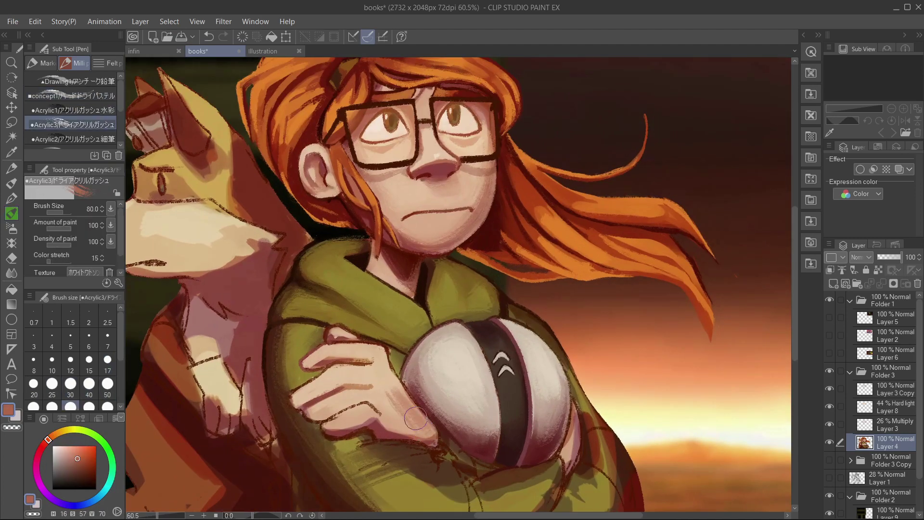
# Brighten the back of the hand and fingers with a sampled light skin tone using the Acrylic3 brush at sizes 50 to 70
pyautogui.press('[')
pyautogui.keyDown('alt'); pyautogui.click(382, 338); pyautogui.keyUp('alt')
pyautogui.press(']')
pyautogui.press(']')
pyautogui.press(']')
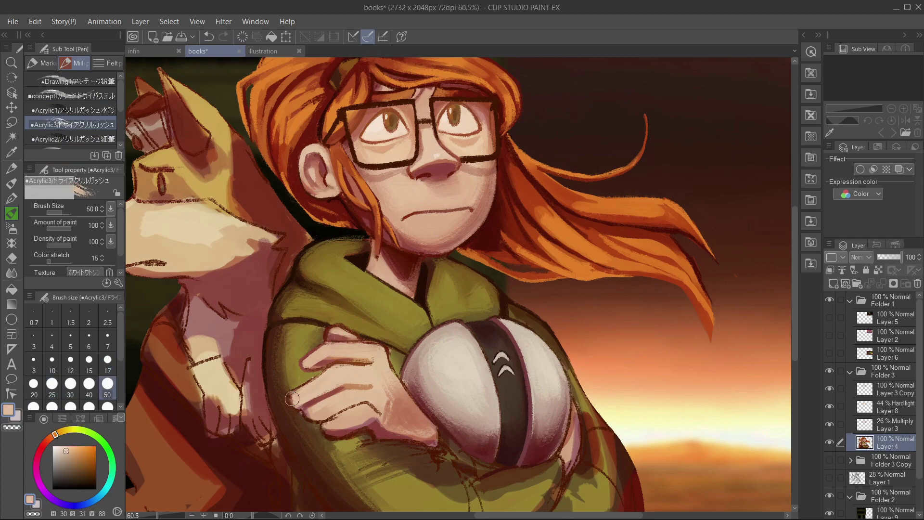
pyautogui.scroll(-4, 376, 338)
pyautogui.scroll(4, 377, 338)
pyautogui.press(']')
pyautogui.press(']')
pyautogui.scroll(-5, 377, 339)
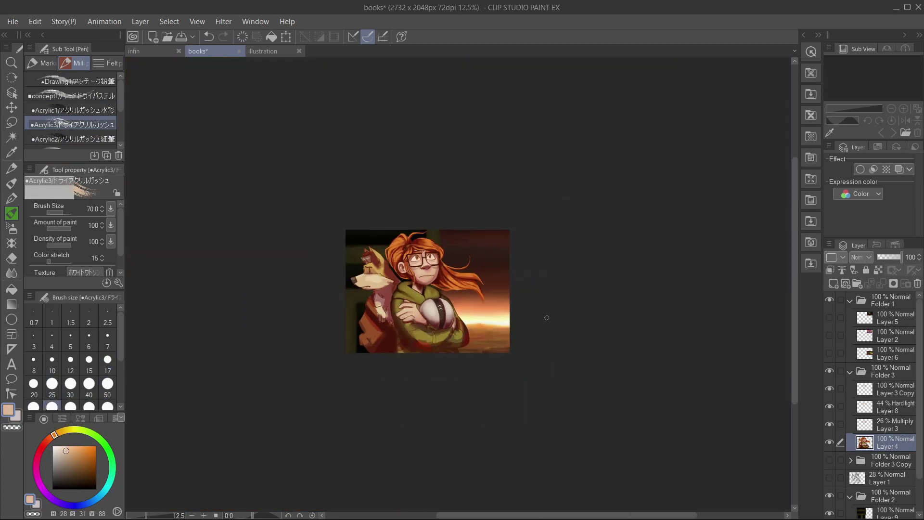
# Touch up the hair behind the ear with a sampled burnt orange using the Acrylic3 brush at sizes 70 and 30
pyautogui.scroll(5, 430, 311)
pyautogui.keyDown('alt'); pyautogui.click(319, 198); pyautogui.keyUp('alt')
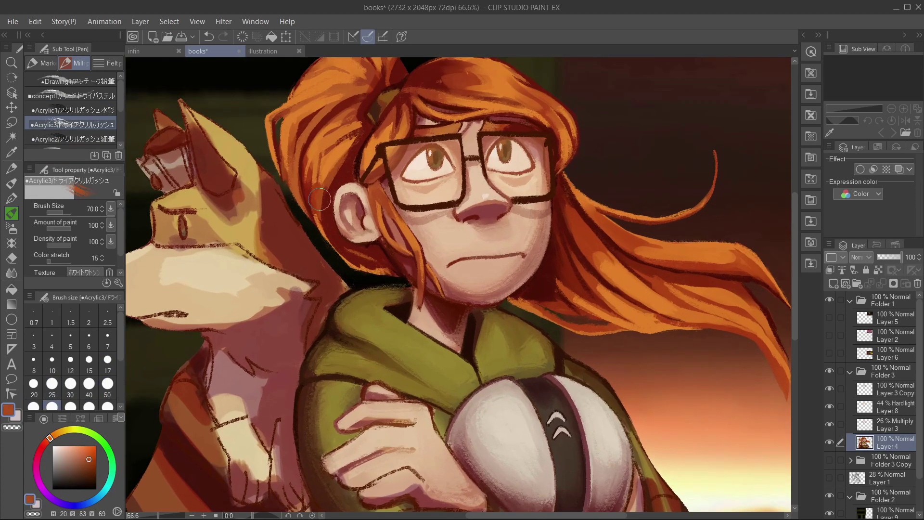
pyautogui.scroll(-5, 394, 260)
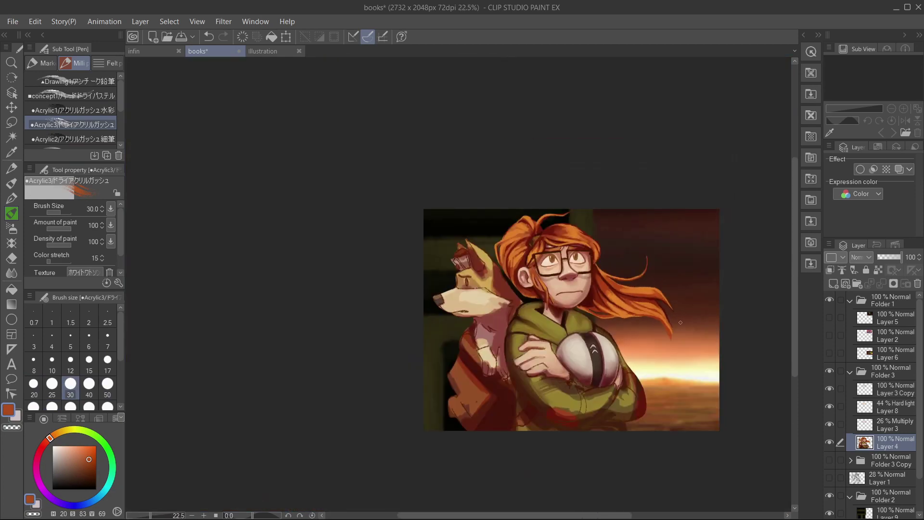
# Redefine the creases between the fingers with muted red and light skin tones using the pastel brush and the Acrylic3 brush at size 40
pyautogui.scroll(6, 421, 359)
pyautogui.hotkey('ctrl', '2')
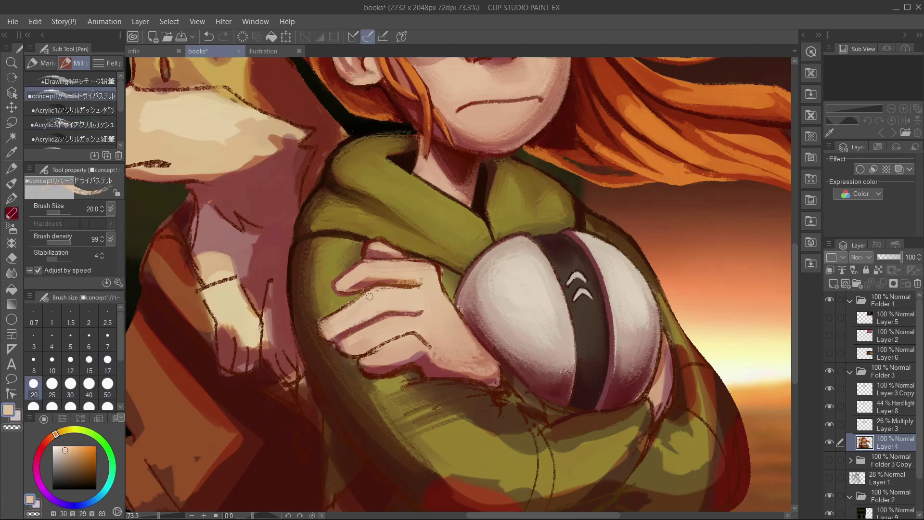
pyautogui.keyDown('alt'); pyautogui.click(426, 306); pyautogui.keyUp('alt')
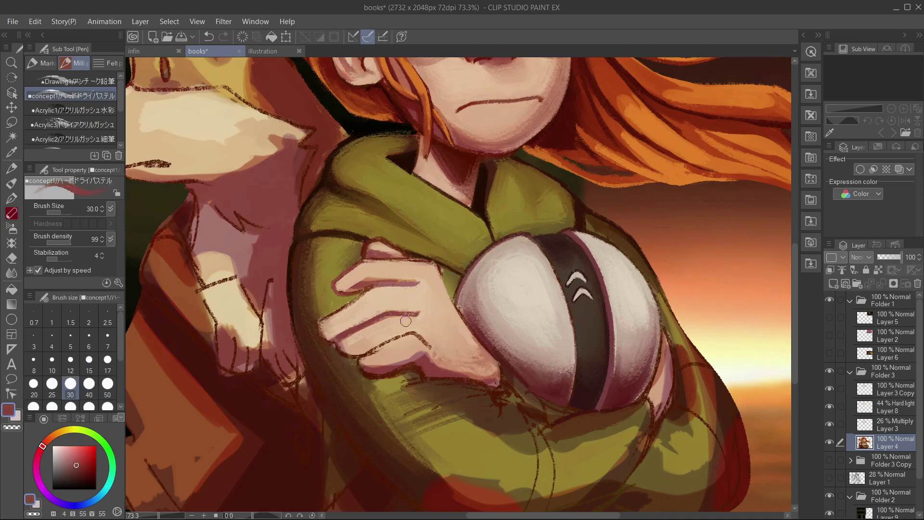
pyautogui.click(91, 124)
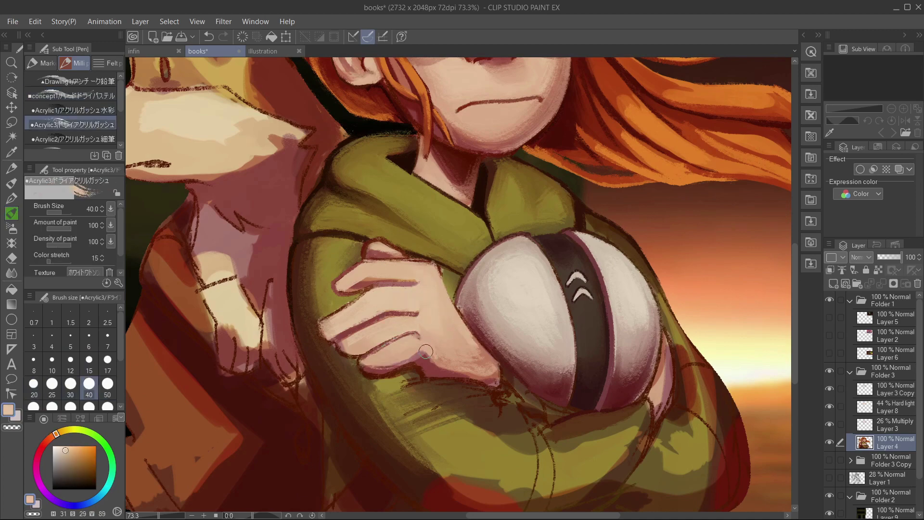
# Soften the creases between the fingers with a sampled light skin tone using the pastel brush at size 40
pyautogui.scroll(-10, 426, 351)
pyautogui.scroll(10, 328, 255)
pyautogui.keyDown('alt'); pyautogui.click(328, 255); pyautogui.keyUp('alt')
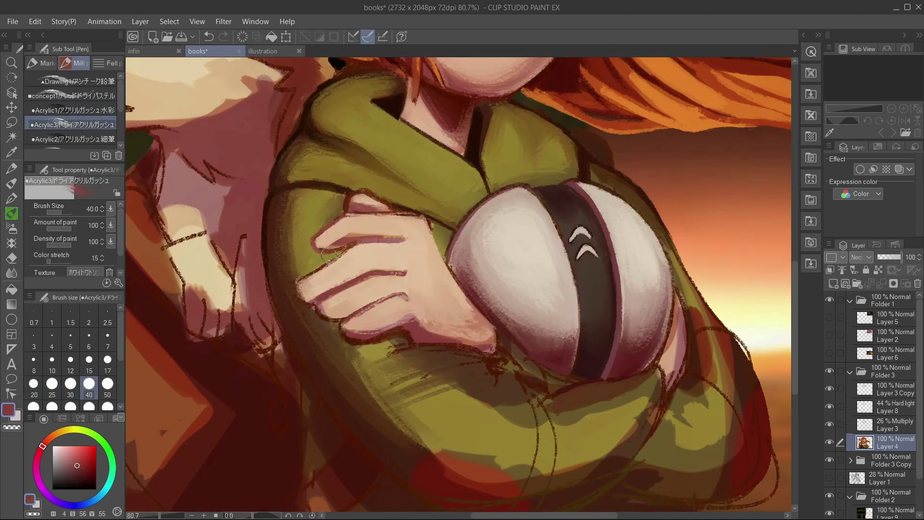
pyautogui.press('p')
pyautogui.keyDown('alt'); pyautogui.click(404, 289); pyautogui.keyUp('alt')
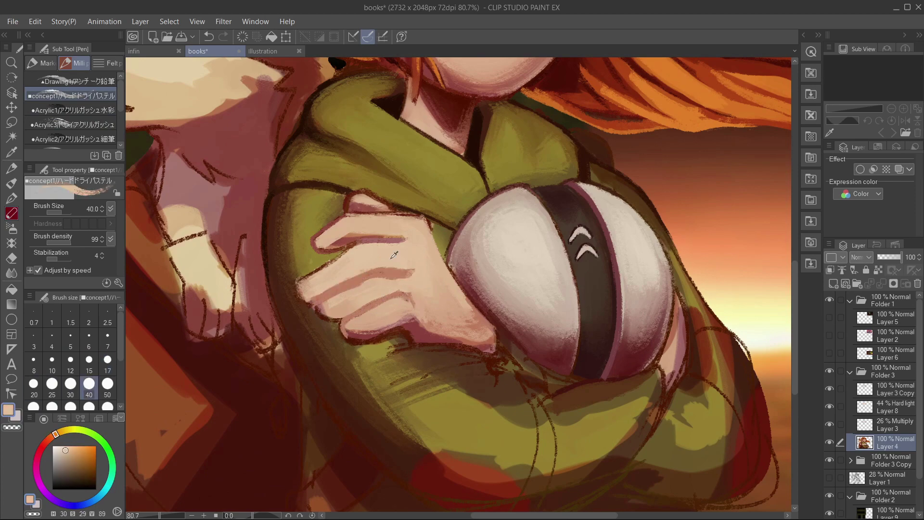
pyautogui.moveTo(404, 289); pyautogui.dragTo(402, 303)
# Refine the finger creases and the fingertip edges against the sleeve with sampled tones using the pastel brush at sizes 17 and 50
pyautogui.scroll(-3, 449, 244)
pyautogui.scroll(4, 449, 243)
pyautogui.press('[')
pyautogui.press('[')
pyautogui.press('[')
pyautogui.press('[')
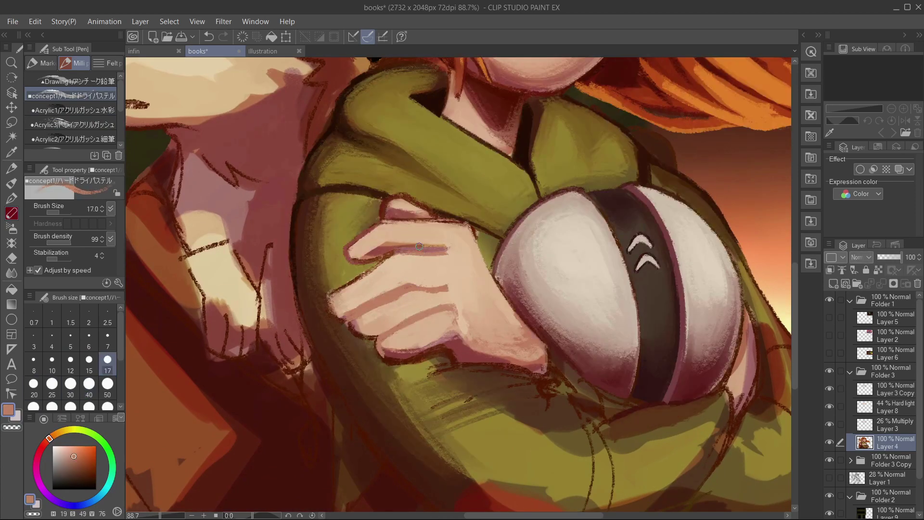
pyautogui.keyDown('alt'); pyautogui.click(333, 307); pyautogui.keyUp('alt')
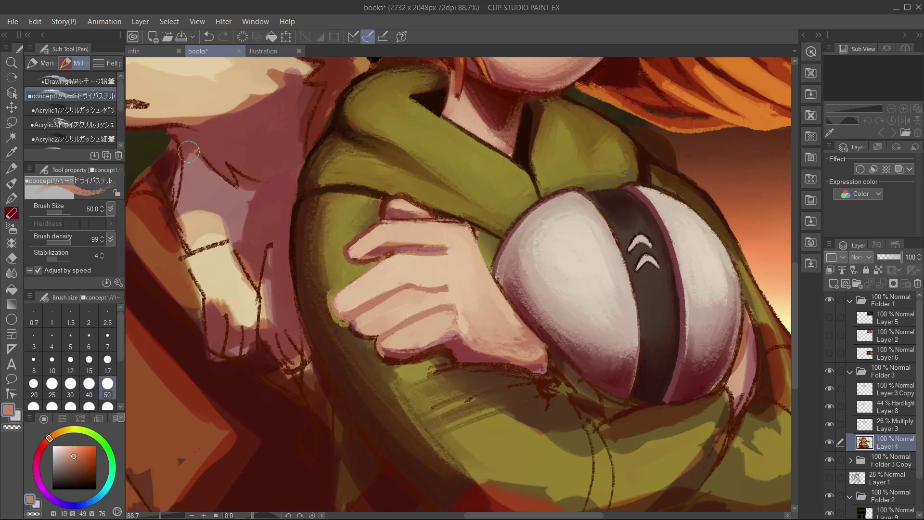
# Smooth the knuckles and paint over the middle finger crease with a sampled light skin tone using the Acrylic3 brush at size 70
pyautogui.press('p')
pyautogui.scroll(-4, 504, 278)
pyautogui.press(']')
pyautogui.press(']')
pyautogui.press(']')
pyautogui.press(']')
pyautogui.keyDown('alt'); pyautogui.click(420, 270); pyautogui.keyUp('alt')
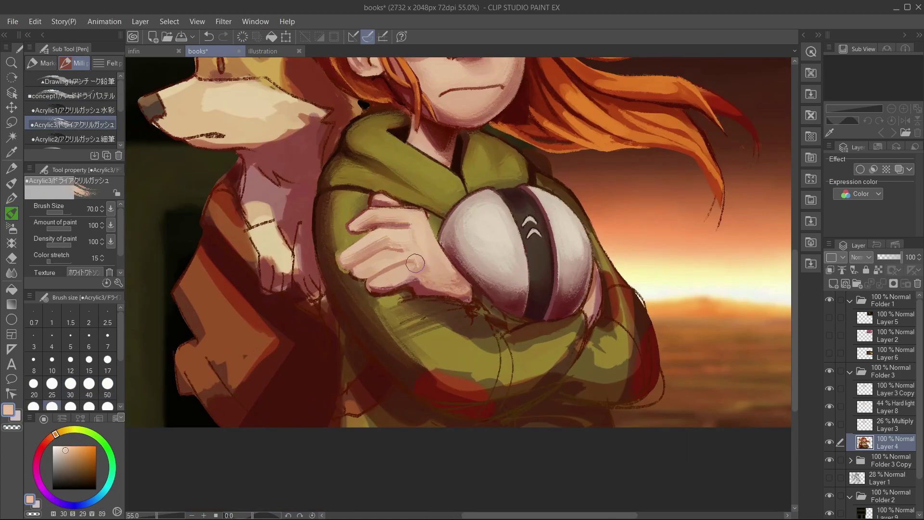
pyautogui.scroll(3, 398, 254)
# Redraw the crease beneath the uppermost long finger with sampled dark and muted reds using the pastel brush at sizes 15 to 17
pyautogui.press('p')
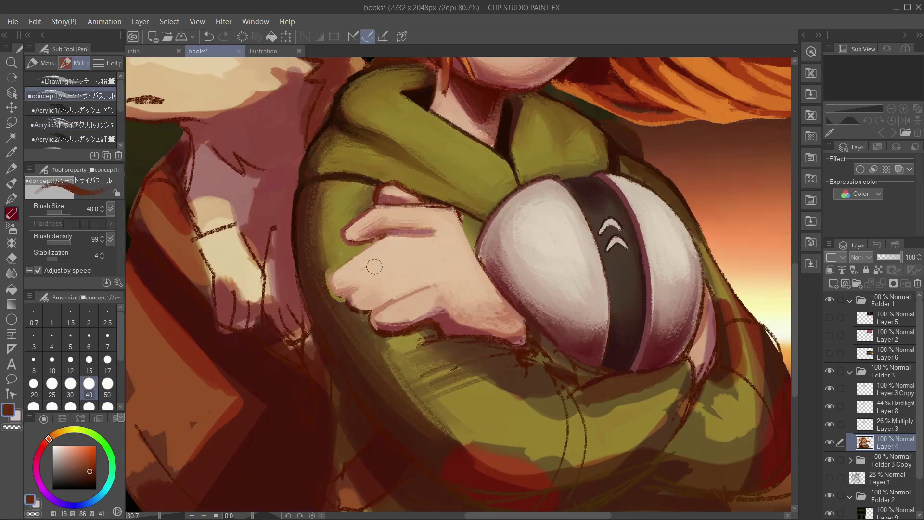
pyautogui.press('[')
pyautogui.press('[')
pyautogui.keyDown('alt'); pyautogui.click(345, 235); pyautogui.keyUp('alt')
pyautogui.moveTo(390, 232); pyautogui.dragTo(432, 231)
pyautogui.keyDown('alt'); pyautogui.click(406, 232); pyautogui.keyUp('alt')
pyautogui.press(']')
pyautogui.press(']')
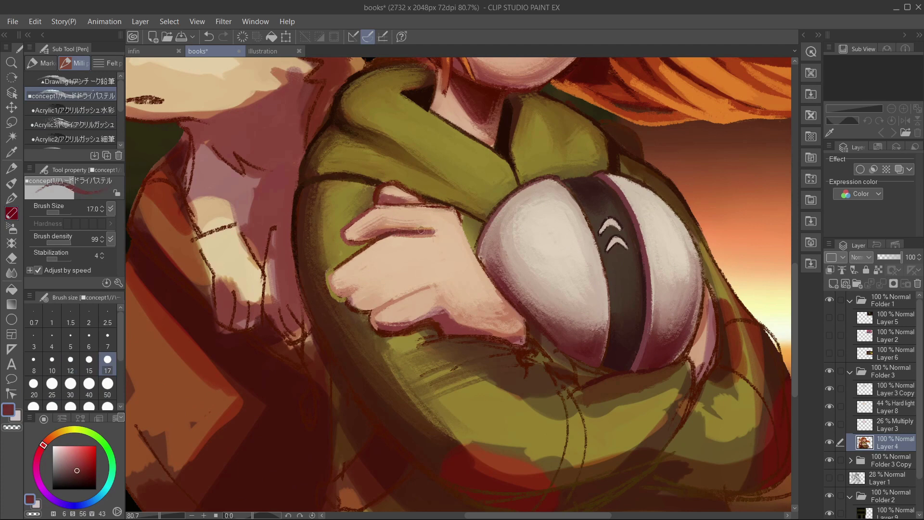
pyautogui.keyDown('alt'); pyautogui.click(424, 231); pyautogui.keyUp('alt')
pyautogui.press('[')
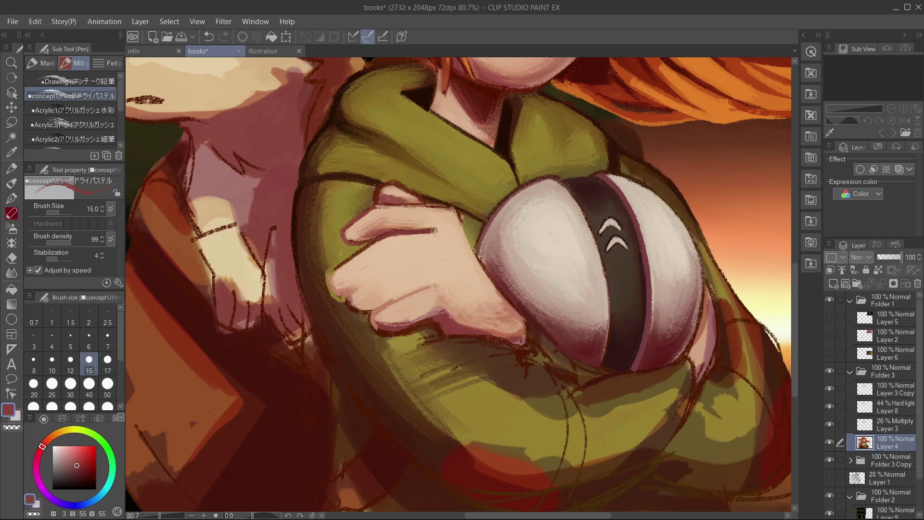
pyautogui.keyDown('alt'); pyautogui.click(433, 231); pyautogui.keyUp('alt')
pyautogui.press(']')
pyautogui.scroll(-5, 385, 241)
pyautogui.scroll(4, 327, 239)
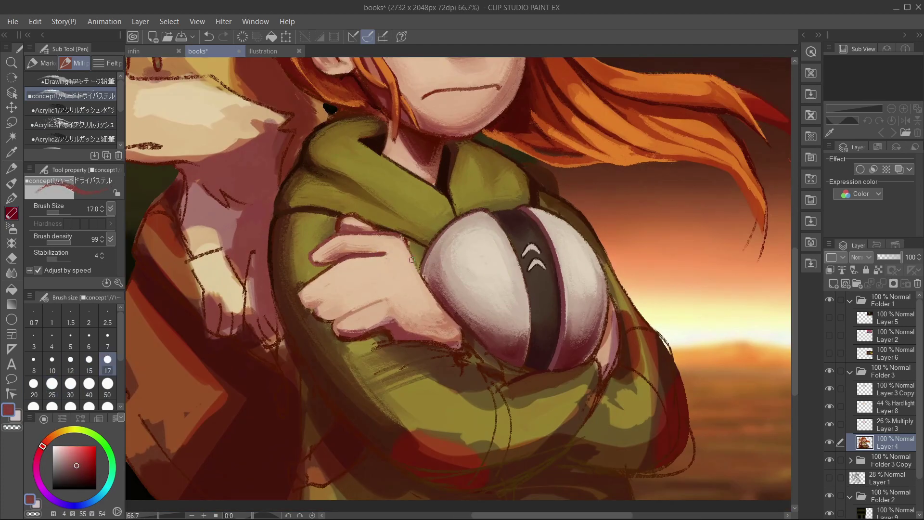
# Redraw the crease between the middle fingers with a sampled reddish skin tone using the pastel brush at size 17
pyautogui.keyDown('alt'); pyautogui.click(383, 256); pyautogui.keyUp('alt')
pyautogui.press(']')
pyautogui.press(']')
pyautogui.press(']')
pyautogui.press(']')
pyautogui.keyDown('alt'); pyautogui.click(375, 288); pyautogui.keyUp('alt')
pyautogui.press('[')
pyautogui.press('[')
pyautogui.press('[')
pyautogui.press('[')
pyautogui.scroll(-1, 458, 297)
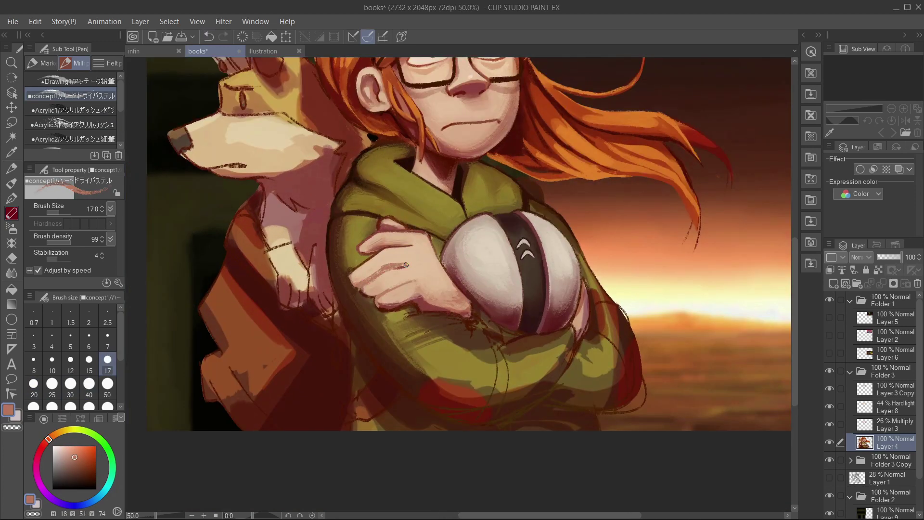
pyautogui.moveTo(405, 265); pyautogui.dragTo(434, 262)
# Darken the gap between the middle fingers with sampled dark brown and muted red using the pastel brush at sizes 30 and 20
pyautogui.keyDown('alt'); pyautogui.click(394, 277); pyautogui.keyUp('alt')
pyautogui.press(']')
pyautogui.press(']')
pyautogui.press(']')
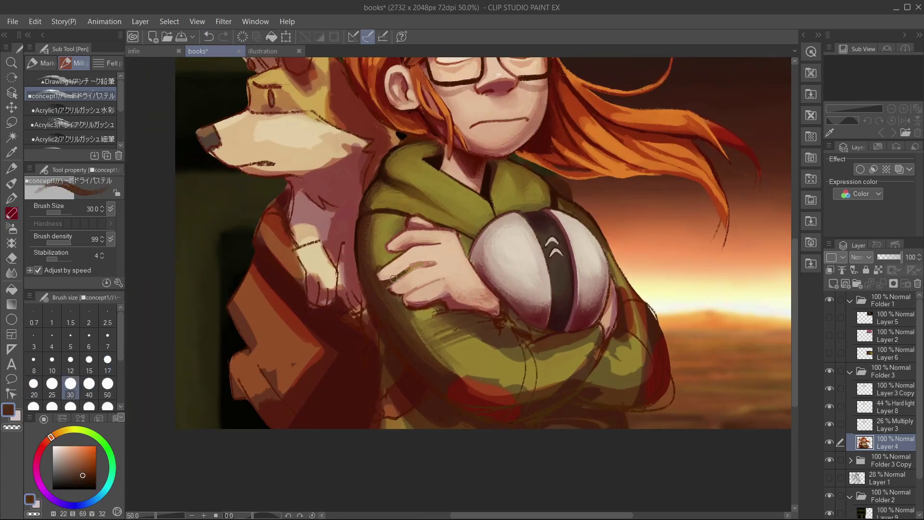
pyautogui.keyDown('alt'); pyautogui.click(394, 278); pyautogui.keyUp('alt')
pyautogui.press('[')
pyautogui.press('[')
pyautogui.scroll(-3, 394, 278)
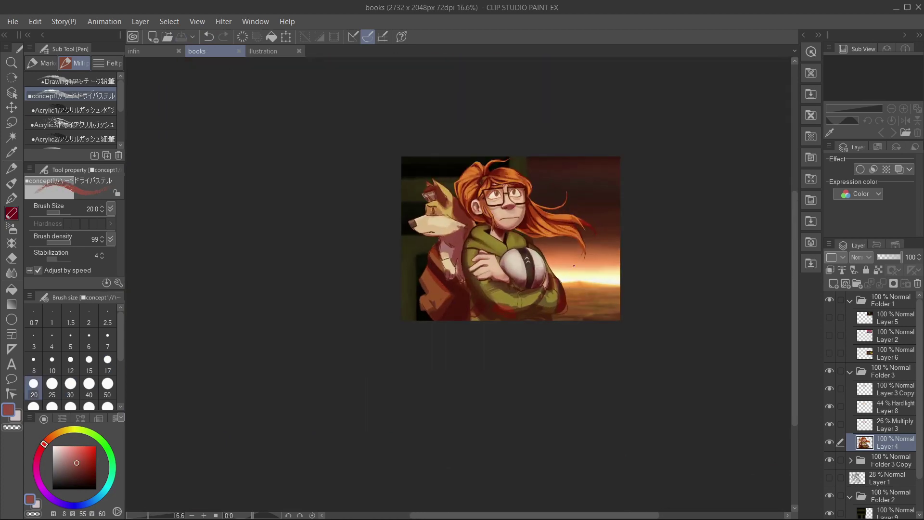
# Define the finger gaps with sampled brown and reddish tones using the pastel brush at size 20 and the Acrylic3 brush at size 30
pyautogui.scroll(1, 573, 265)
pyautogui.scroll(4, 523, 229)
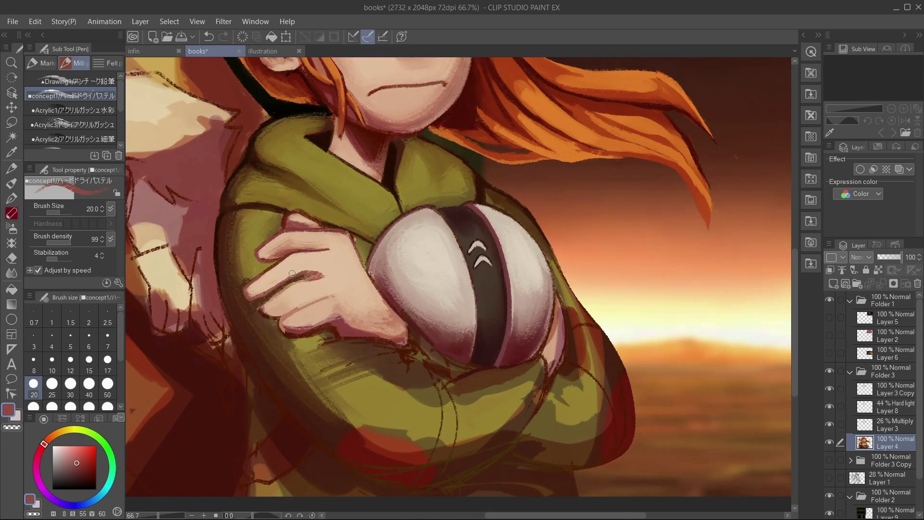
pyautogui.press('3')
pyautogui.keyDown('alt'); pyautogui.click(285, 303); pyautogui.keyUp('alt')
pyautogui.press('2')
pyautogui.keyDown('alt'); pyautogui.click(284, 342); pyautogui.keyUp('alt')
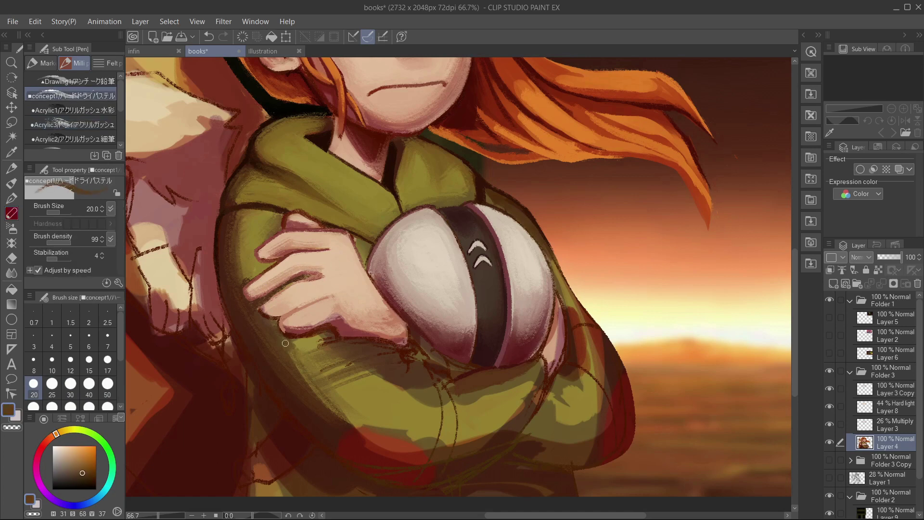
pyautogui.press('3')
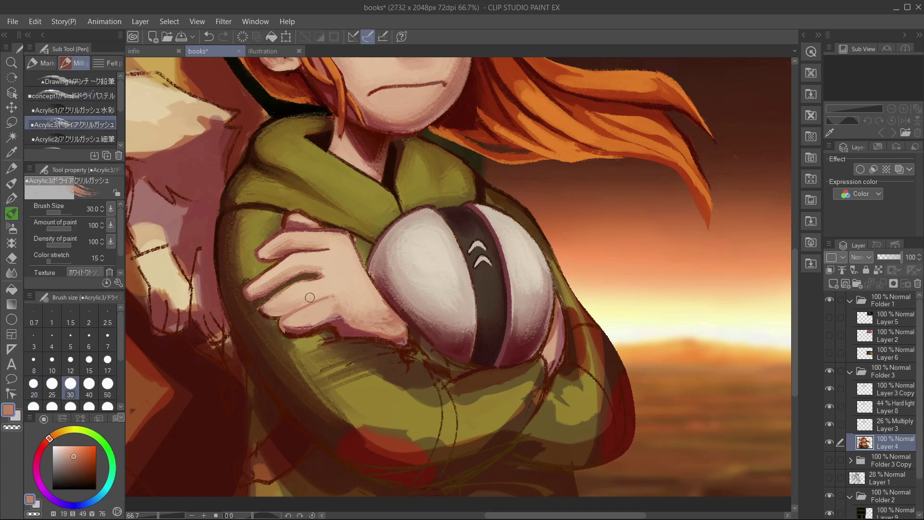
pyautogui.press('2')
pyautogui.keyDown('alt'); pyautogui.click(295, 280); pyautogui.keyUp('alt')
pyautogui.keyDown('alt'); pyautogui.click(272, 301); pyautogui.keyUp('alt')
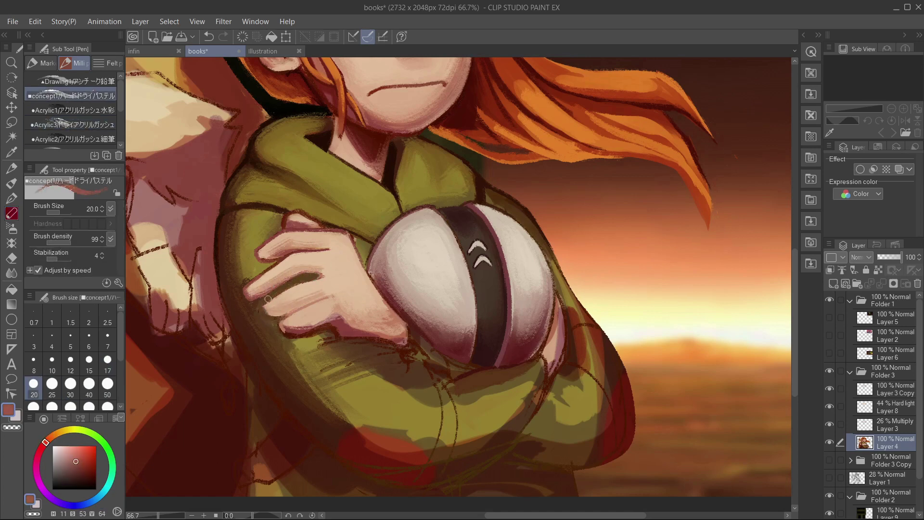
# Open a gap between the two lower fingers with sampled brown and reddish skin tones using the pastel brush at sizes 20 and 17
pyautogui.press('[')
pyautogui.press('[')
pyautogui.press('[')
pyautogui.keyDown('alt'); pyautogui.click(311, 305); pyautogui.keyUp('alt')
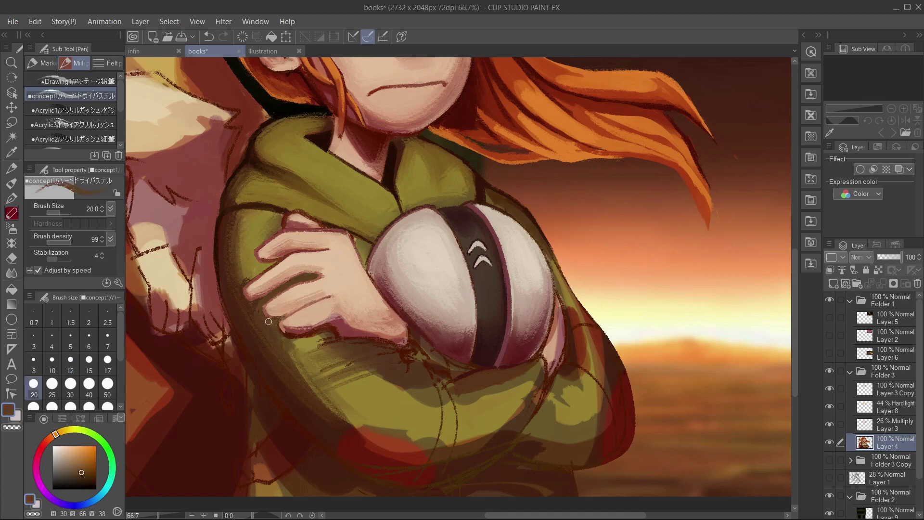
pyautogui.press('[')
pyautogui.scroll(-2, 311, 305)
pyautogui.scroll(2, 452, 301)
pyautogui.press(']')
pyautogui.press(']')
pyautogui.press(']')
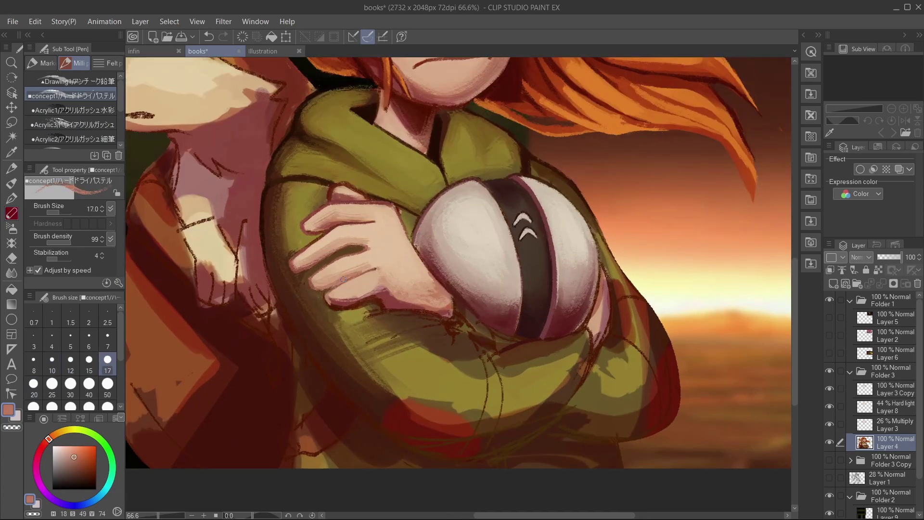
# Deepen the shadows between the fingers with a sampled dark brown using the pastel brush at size 30
pyautogui.keyDown('alt'); pyautogui.click(368, 269); pyautogui.keyUp('alt')
pyautogui.press(']')
pyautogui.press(']')
pyautogui.press(']')
pyautogui.keyDown('alt'); pyautogui.click(288, 260); pyautogui.keyUp('alt')
pyautogui.press('[')
pyautogui.press('[')
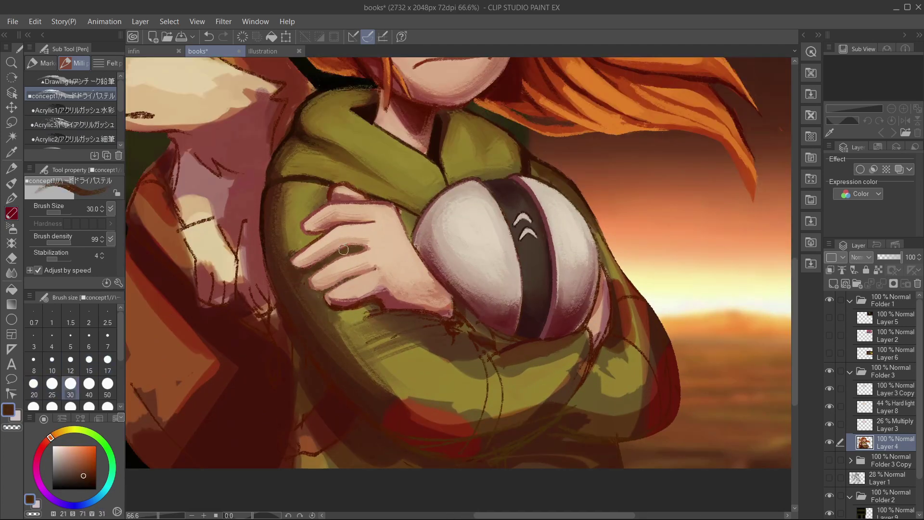
# Touch up the sleeve around the fingers with a sampled olive using the Acrylic3 brush at size 30, and save the painting
pyautogui.scroll(-3, 344, 250)
pyautogui.scroll(2, 349, 242)
pyautogui.keyDown('alt'); pyautogui.click(348, 241); pyautogui.keyUp('alt')
pyautogui.press(']')
pyautogui.press('.')
pyautogui.press('.')
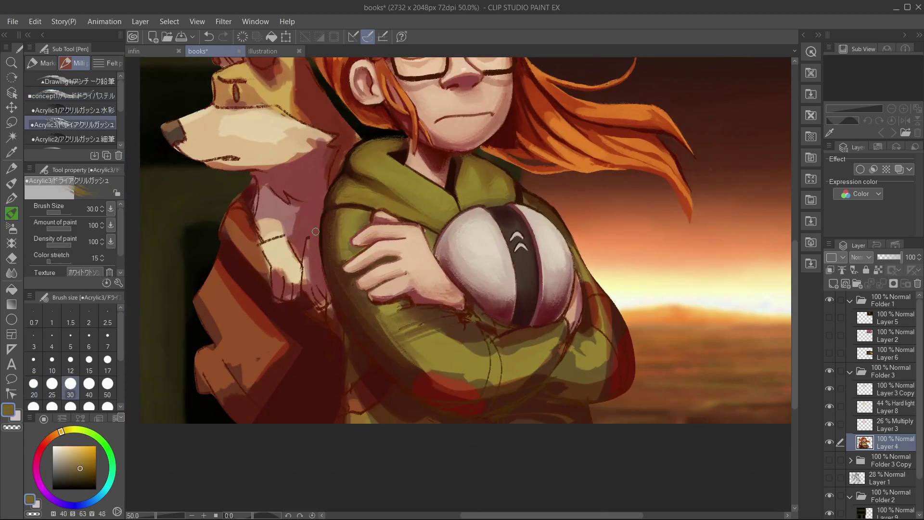
pyautogui.scroll(-3, 352, 231)
pyautogui.scroll(1, 444, 184)
pyautogui.keyDown('alt'); pyautogui.click(443, 184); pyautogui.keyUp('alt')
pyautogui.click(181, 38)
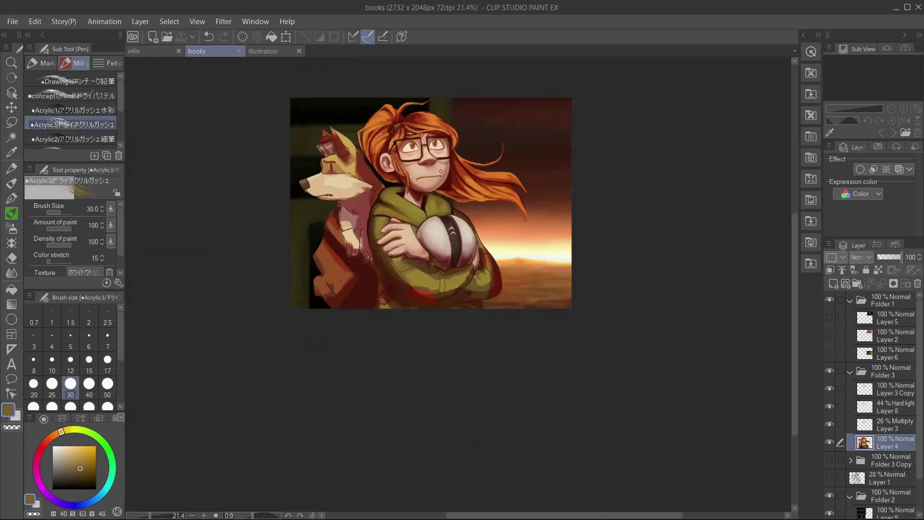
# Refine the finger edges around the gaps with a sampled reddish skin tone using the pastel brush at size 30
pyautogui.scroll(5, 419, 203)
pyautogui.scroll(-5, 661, 175)
pyautogui.scroll(4, 483, 236)
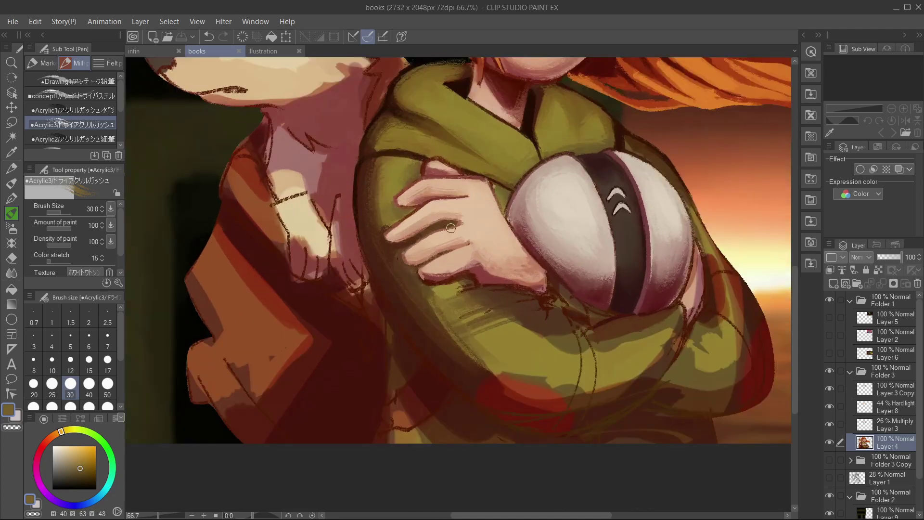
pyautogui.press(',')
pyautogui.press(',')
pyautogui.keyDown('alt'); pyautogui.click(421, 232); pyautogui.keyUp('alt')
pyautogui.keyDown('alt'); pyautogui.click(421, 232); pyautogui.keyUp('alt')
pyautogui.scroll(-2, 421, 231)
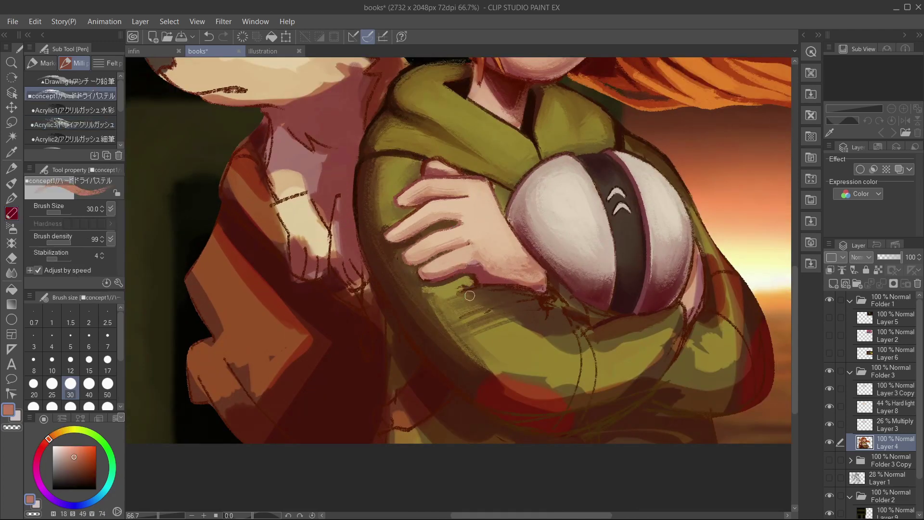
# Reshape the lowest finger with sampled light skin and dark brown tones using the pastel brush at sizes 25 and 17
pyautogui.scroll(-4, 532, 243)
pyautogui.scroll(5, 532, 243)
pyautogui.press('[')
pyautogui.press('[')
pyautogui.press('[')
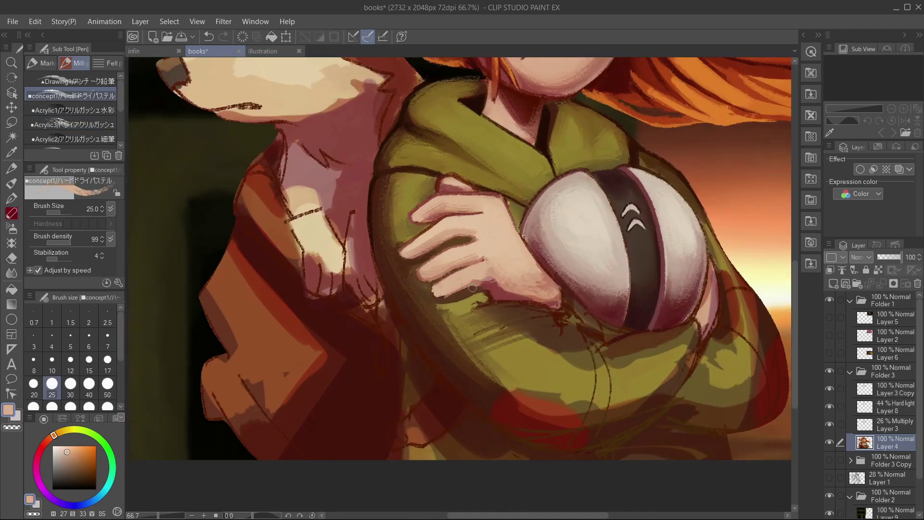
pyautogui.keyDown('alt'); pyautogui.click(436, 282); pyautogui.keyUp('alt')
pyautogui.keyDown('alt'); pyautogui.click(433, 289); pyautogui.keyUp('alt')
pyautogui.keyDown('alt'); pyautogui.click(417, 275); pyautogui.keyUp('alt')
pyautogui.keyDown('alt'); pyautogui.click(462, 289); pyautogui.keyUp('alt')
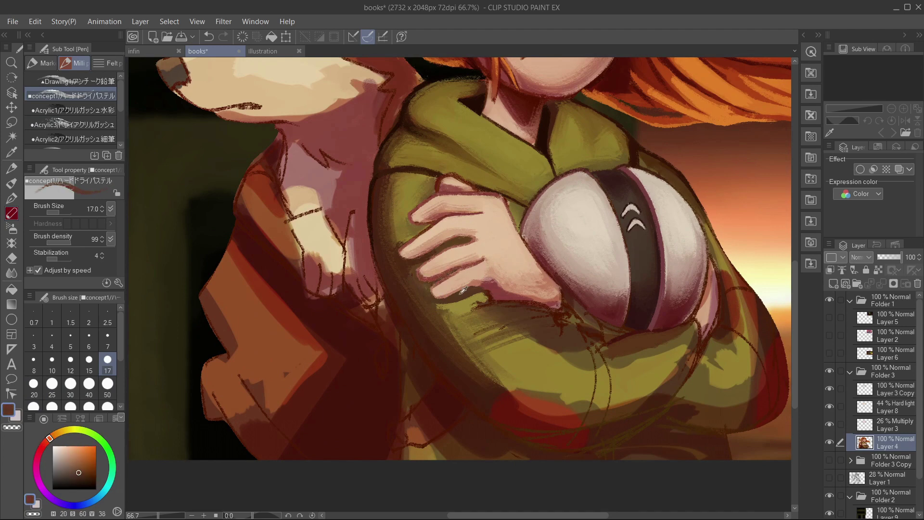
# Shade the hand's lower edge with sampled reddish tones using the Acrylic3 brush at size 40 and the pastel brush at size 17
pyautogui.keyDown('alt'); pyautogui.click(450, 270); pyautogui.keyUp('alt')
pyautogui.press('b')
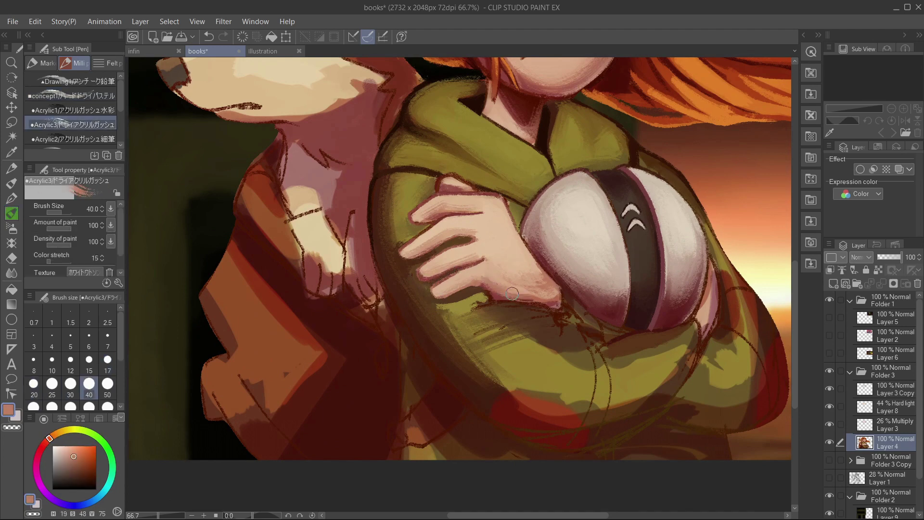
pyautogui.keyDown('alt'); pyautogui.click(446, 187); pyautogui.keyUp('alt')
pyautogui.press('p')
pyautogui.keyDown('alt'); pyautogui.click(479, 285); pyautogui.keyUp('alt')
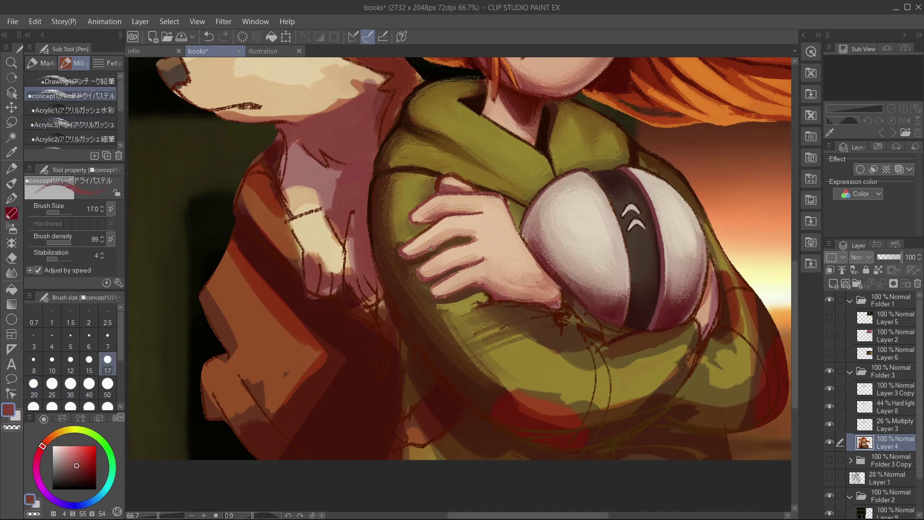
# Brighten the knuckles and back of the hand with sampled light skin tones using the Acrylic3 brush at size 60
pyautogui.press('b')
pyautogui.keyDown('alt'); pyautogui.click(487, 258); pyautogui.keyUp('alt')
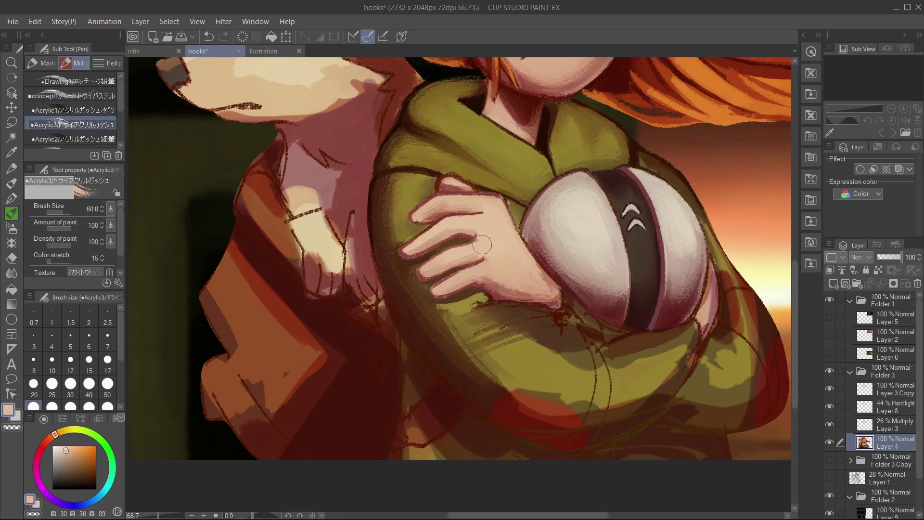
pyautogui.press(']')
pyautogui.press(']')
pyautogui.press(']')
pyautogui.press(']')
pyautogui.scroll(-2, 487, 258)
pyautogui.keyDown('alt'); pyautogui.click(595, 254); pyautogui.keyUp('alt')
pyautogui.scroll(-3, 595, 254)
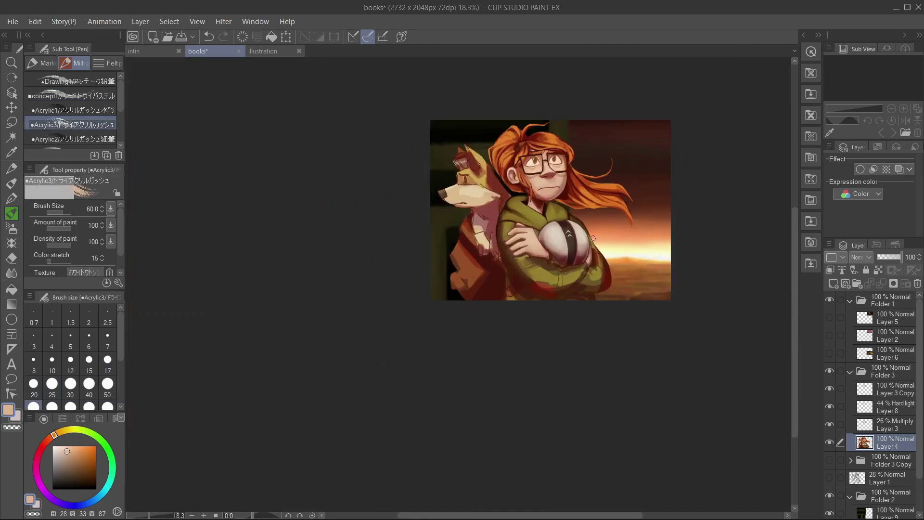
# Clean up the gaps between the fingers and the nearby sleeve with a sampled brown using the pastel brush at sizes 17 and 30
pyautogui.scroll(5, 577, 226)
pyautogui.press('p')
pyautogui.keyDown('alt'); pyautogui.click(416, 257); pyautogui.keyUp('alt')
pyautogui.keyDown('alt'); pyautogui.click(414, 260); pyautogui.keyUp('alt')
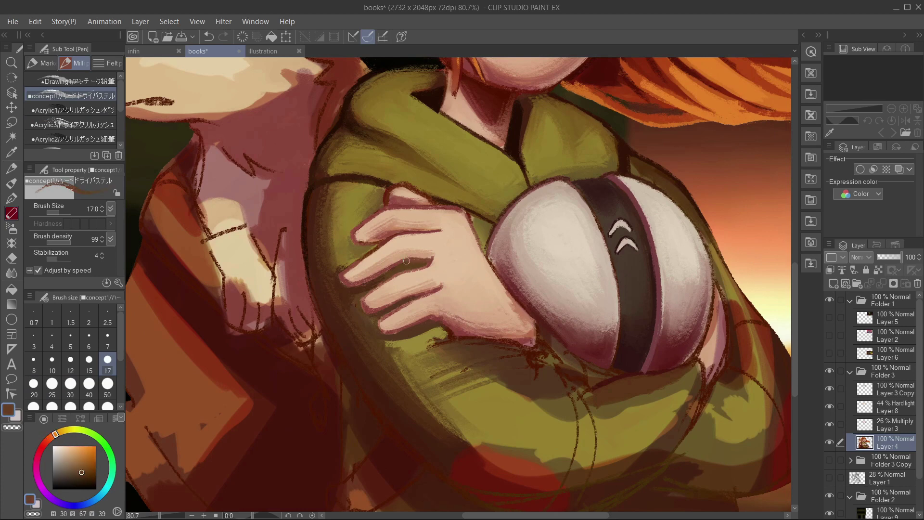
pyautogui.press('[')
pyautogui.press('[')
pyautogui.press(']')
pyautogui.press(']')
pyautogui.press(']')
pyautogui.press(']')
pyautogui.press(']')
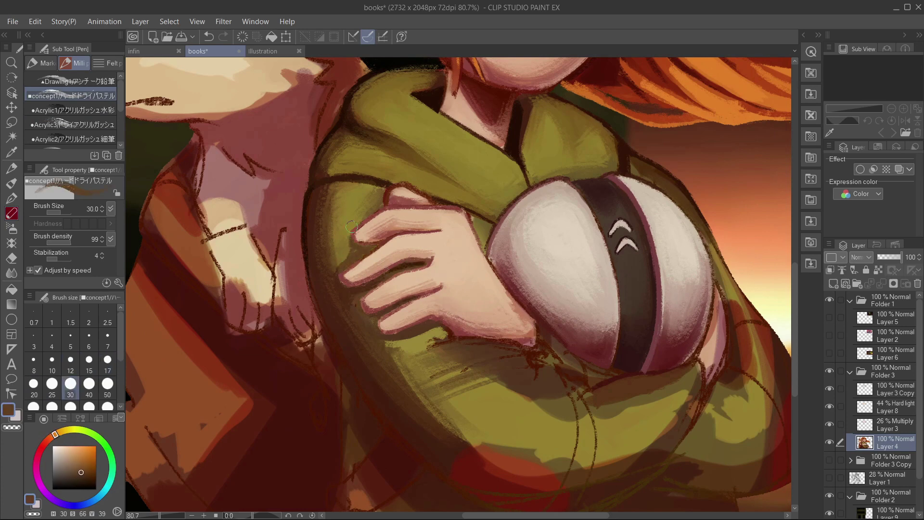
# Repaint the sleeve area below the hand with a sampled olive yellow using the Acrylic3 brush at size 40
pyautogui.press('b')
pyautogui.keyDown('alt'); pyautogui.click(345, 259); pyautogui.keyUp('alt')
pyautogui.scroll(-3, 345, 259)
pyautogui.scroll(1, 438, 236)
pyautogui.press(']')
pyautogui.keyDown('alt'); pyautogui.click(380, 308); pyautogui.keyUp('alt')
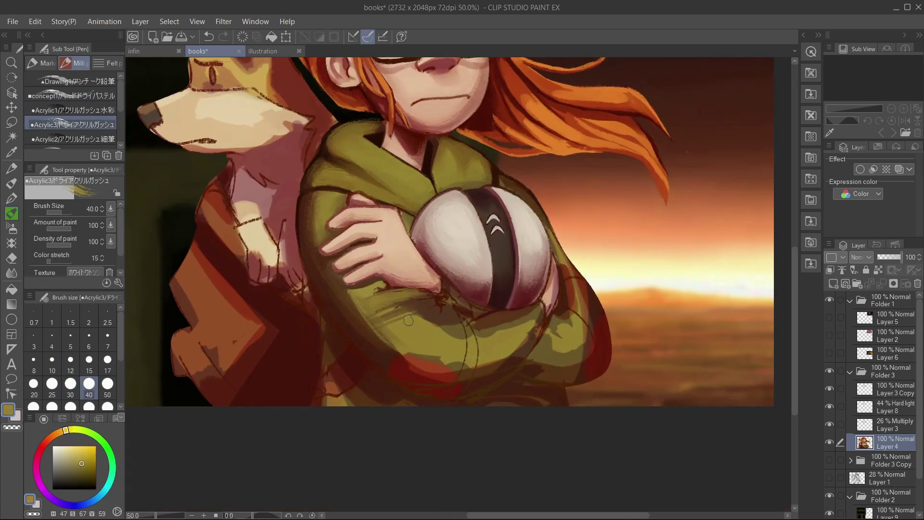
# Refine the sleeve folds below the hand with sampled olive and brown using the pastel brush at sizes 60 and 25, and save
pyautogui.scroll(-3, 514, 252)
pyautogui.scroll(4, 514, 253)
pyautogui.press('p')
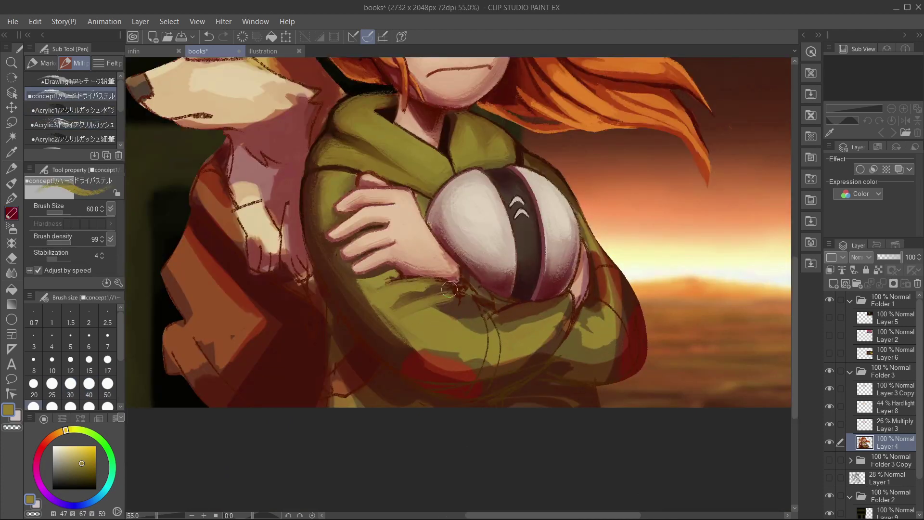
pyautogui.keyDown('alt'); pyautogui.click(422, 259); pyautogui.keyUp('alt')
pyautogui.press('[')
pyautogui.scroll(-8, 352, 331)
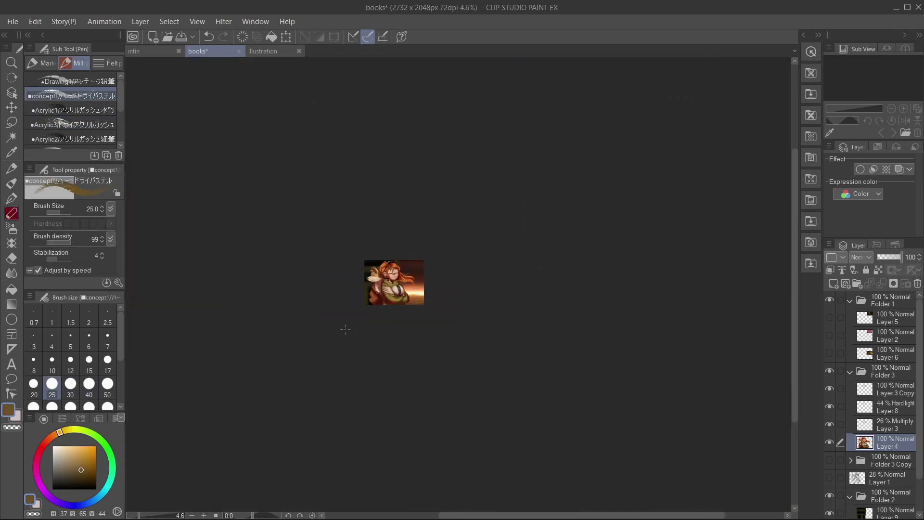
pyautogui.hotkey('ctrl', 's')
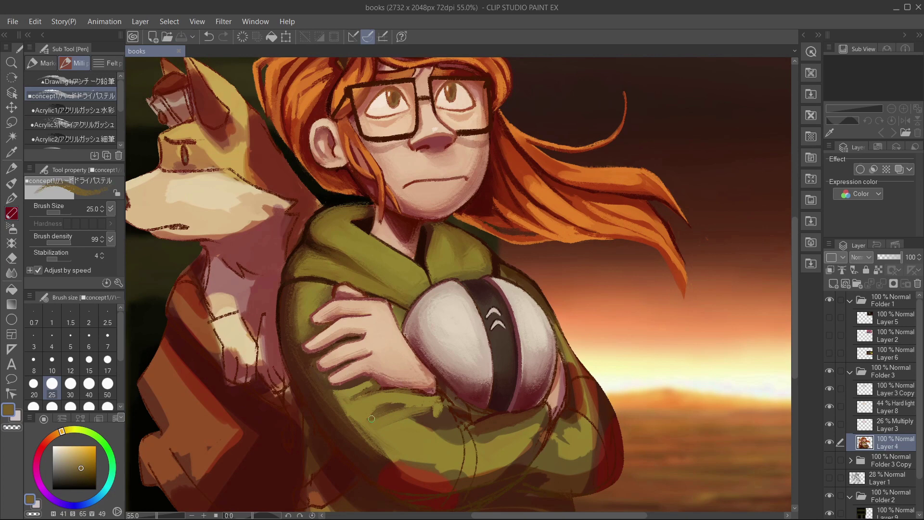
# Soften the sleeve fold below the wrist with sampled olive tones using the pastel brush at size 25
pyautogui.keyDown('alt'); pyautogui.click(371, 418); pyautogui.keyUp('alt')
pyautogui.moveTo(372, 418)
pyautogui.mouseDown()
pyautogui.moveTo(438, 400)
pyautogui.moveTo(379, 417)
pyautogui.mouseUp()
pyautogui.press('b')
pyautogui.keyDown('alt'); pyautogui.click(419, 436); pyautogui.keyUp('alt')
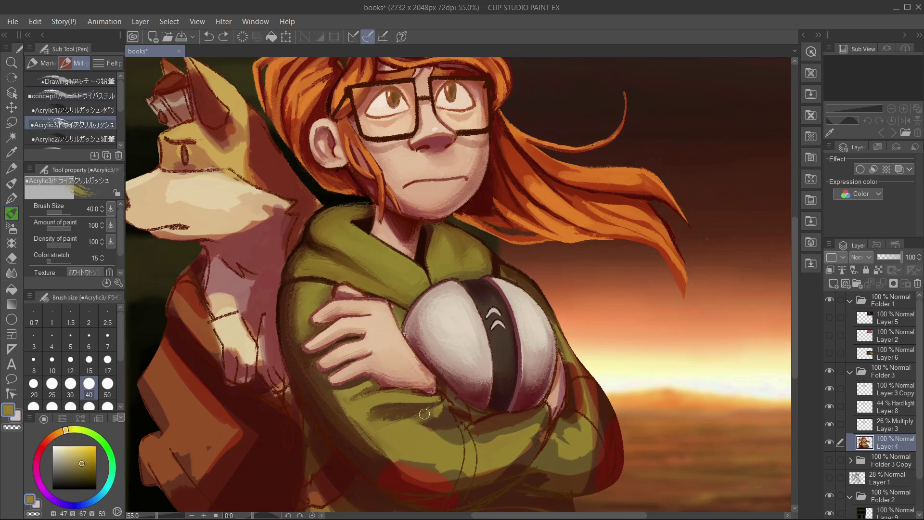
pyautogui.press('p')
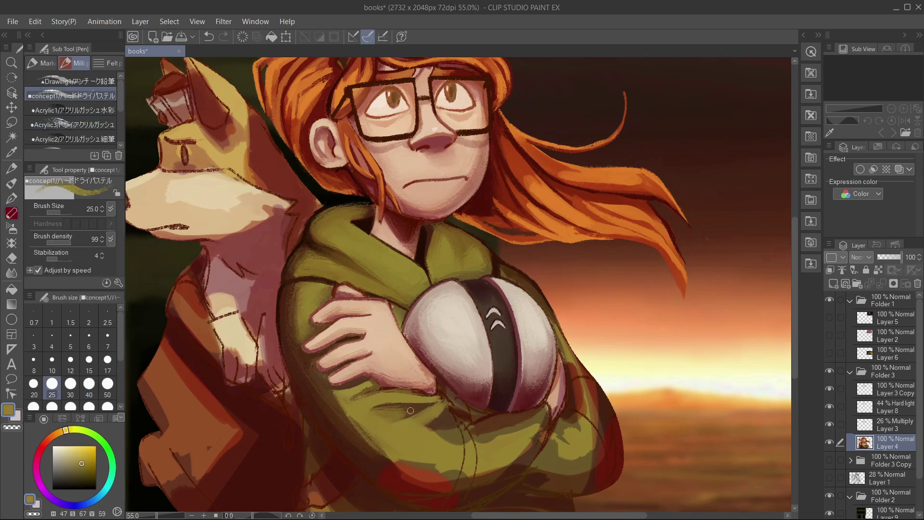
pyautogui.moveTo(411, 410)
pyautogui.mouseDown()
pyautogui.moveTo(426, 405)
pyautogui.moveTo(353, 391)
pyautogui.moveTo(443, 395)
pyautogui.moveTo(436, 408)
pyautogui.mouseUp()
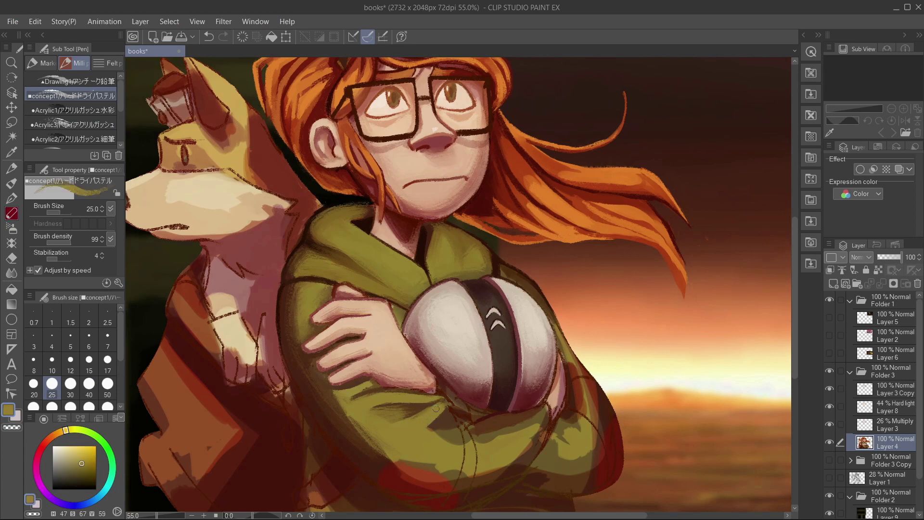
# Outline and fill the hoodie cuff between the wrist and the ball in olive with the pastel brush at size 25
pyautogui.moveTo(435, 376); pyautogui.dragTo(467, 411)
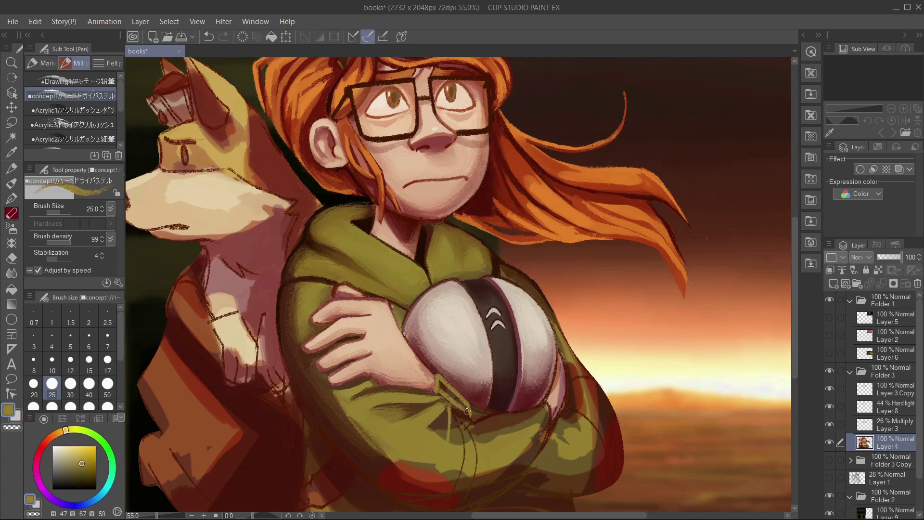
pyautogui.scroll(-8, 605, 355)
pyautogui.scroll(9, 381, 336)
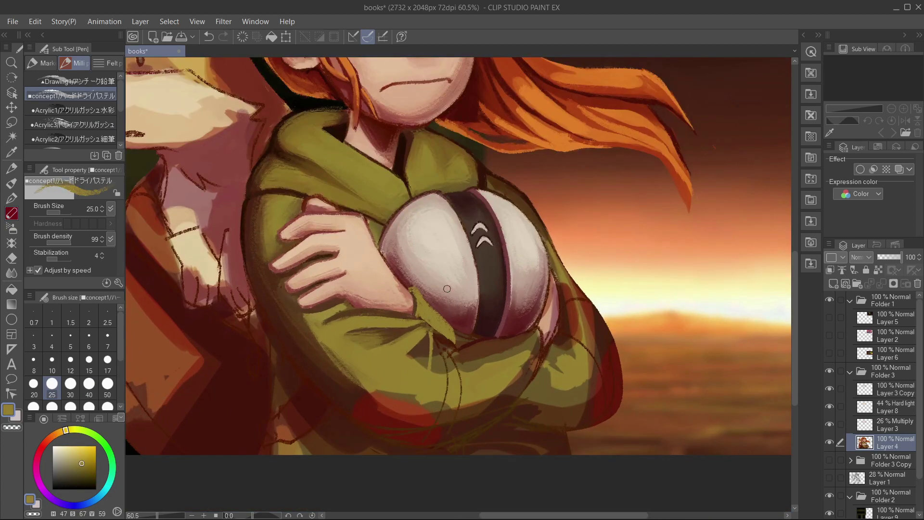
# Shade the folds on the front forearm sleeve with a sampled brown using the Acrylic1 brush at size 30
pyautogui.keyDown('alt'); pyautogui.click(381, 335); pyautogui.keyUp('alt')
pyautogui.moveTo(318, 334); pyautogui.dragTo(381, 335)
pyautogui.click(72, 110)
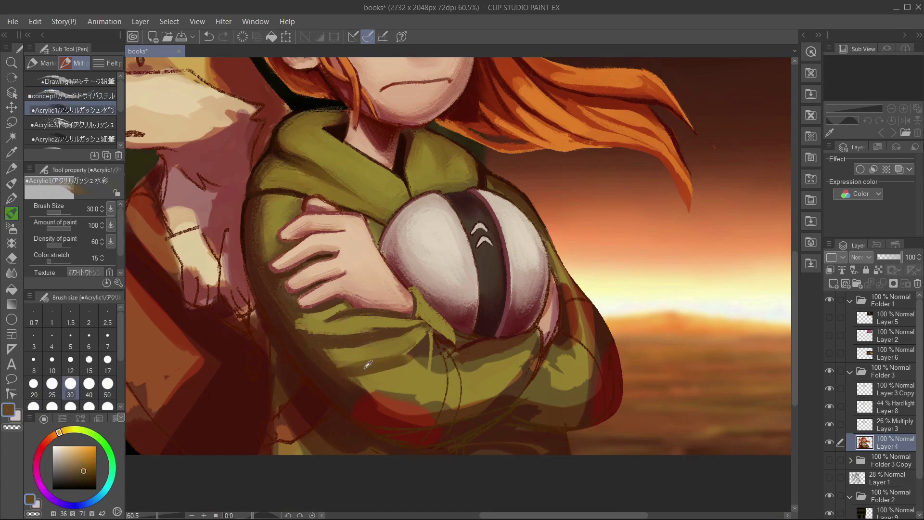
pyautogui.scroll(-6, 409, 339)
pyautogui.scroll(5, 410, 339)
# Repaint the light areas of the front forearm sleeve with a sampled olive yellow using the Acrylic3 brush at size 80
pyautogui.click(73, 124)
pyautogui.keyDown('alt'); pyautogui.click(313, 321); pyautogui.keyUp('alt')
pyautogui.moveTo(320, 332)
pyautogui.mouseDown()
pyautogui.moveTo(374, 350)
pyautogui.moveTo(387, 334)
pyautogui.moveTo(345, 364)
pyautogui.mouseUp()
pyautogui.scroll(-6, 344, 363)
pyautogui.scroll(6, 412, 289)
pyautogui.click(73, 96)
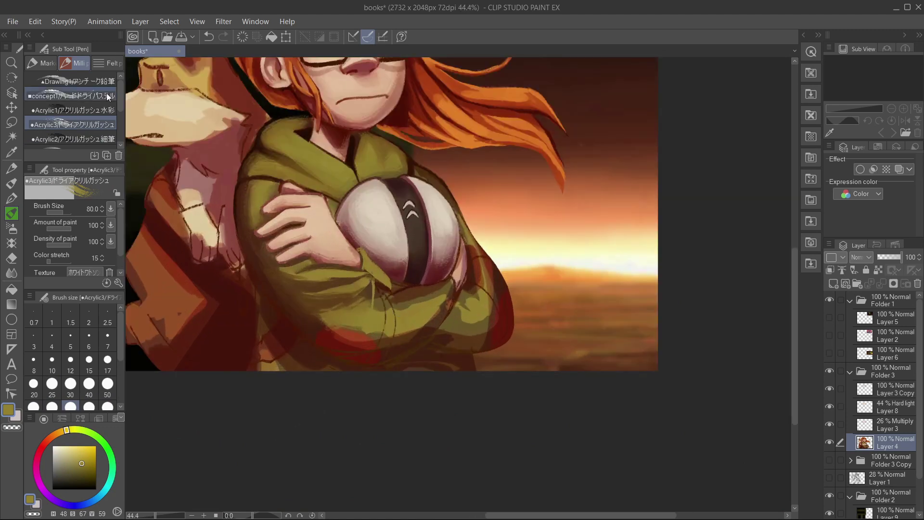
# Define the fold shadows near the cuff with sampled browns using the pastel brush at size 40 and smaller
pyautogui.keyDown('alt'); pyautogui.click(412, 289); pyautogui.keyUp('alt')
pyautogui.keyDown('alt'); pyautogui.click(355, 303); pyautogui.keyUp('alt')
pyautogui.keyDown('alt'); pyautogui.click(375, 297); pyautogui.keyUp('alt')
pyautogui.keyDown('alt'); pyautogui.click(357, 298); pyautogui.keyUp('alt')
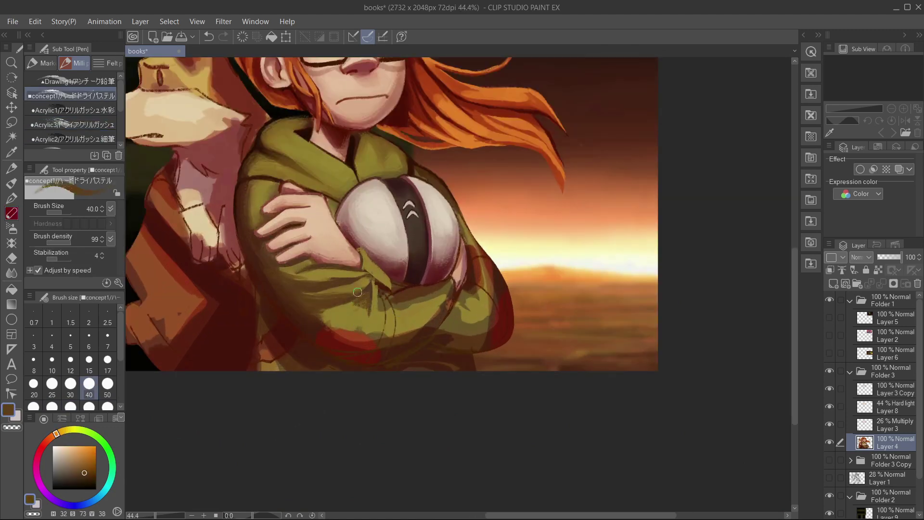
pyautogui.press('[')
pyautogui.press('[')
pyautogui.press('[')
pyautogui.press('[')
pyautogui.press('[')
pyautogui.press('[')
pyautogui.press('[')
pyautogui.press('[')
pyautogui.keyDown('alt'); pyautogui.click(296, 286); pyautogui.keyUp('alt')
# Deepen the forearm sleeve shading with sampled browns using the Acrylic3 brush at sizes 80 and 50
pyautogui.click(72, 124)
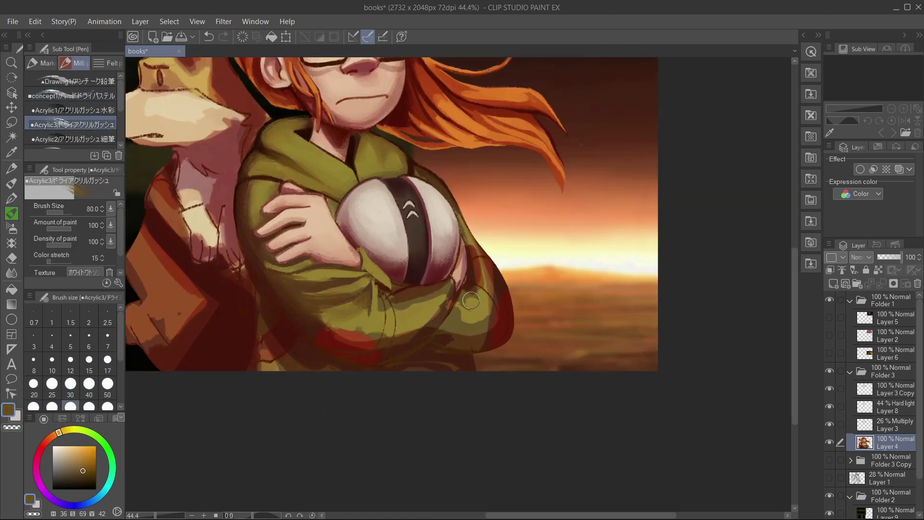
pyautogui.scroll(-1, 302, 307)
pyautogui.keyDown('alt'); pyautogui.click(358, 294); pyautogui.keyUp('alt')
pyautogui.press('[')
pyautogui.press('[')
pyautogui.press('[')
pyautogui.press('[')
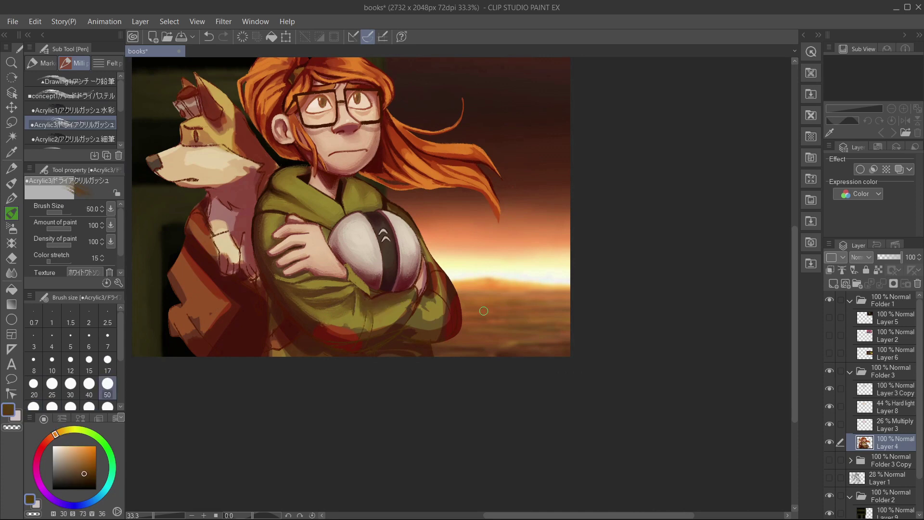
# Refine the cuff edge and forearm folds with sampled near-black and olive using the pastel brush at sizes 30 and 60
pyautogui.scroll(2, 352, 286)
pyautogui.keyDown('alt'); pyautogui.click(487, 261); pyautogui.keyUp('alt')
pyautogui.click(73, 95)
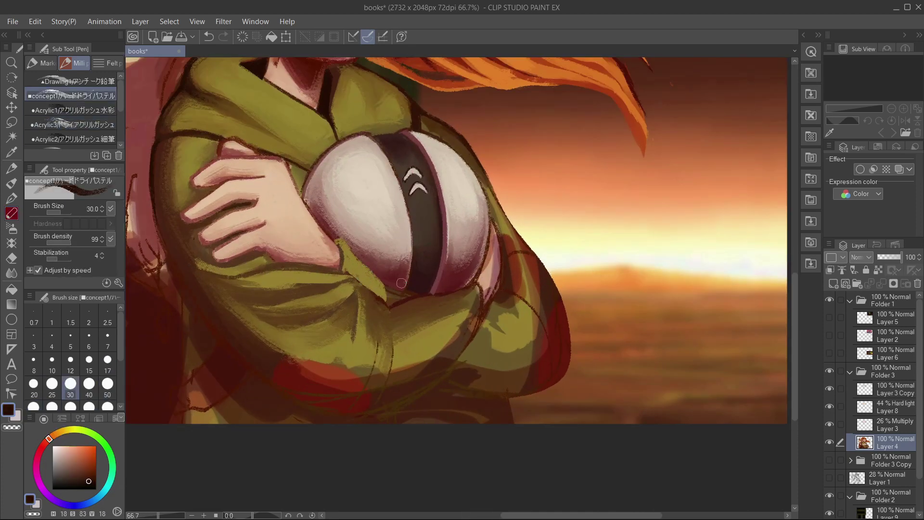
pyautogui.keyDown('alt'); pyautogui.click(328, 306); pyautogui.keyUp('alt')
pyautogui.press(']')
pyautogui.press(']')
pyautogui.press(']')
pyautogui.scroll(-2, 317, 283)
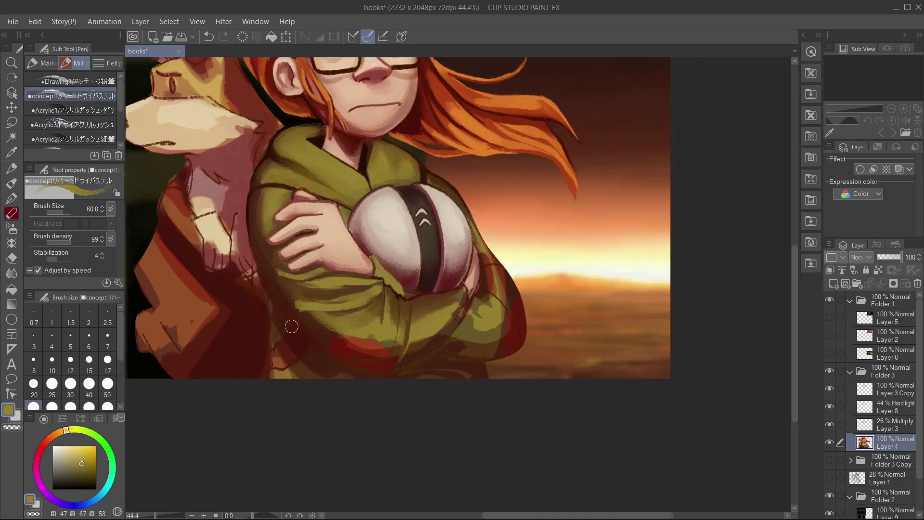
# Blend the lower forearm sleeve with sampled olive and dark reddish brown using the Acrylic3 brush at sizes 60 and 120
pyautogui.press('.')
pyautogui.keyDown('alt'); pyautogui.click(336, 318); pyautogui.keyUp('alt')
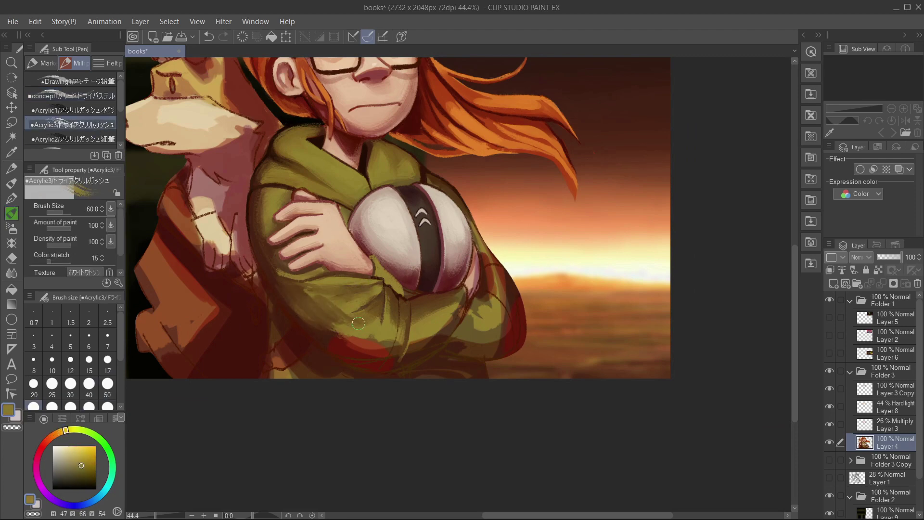
pyautogui.press(']')
pyautogui.press(']')
pyautogui.press(']')
pyautogui.press(']')
pyautogui.keyDown('alt'); pyautogui.click(332, 308); pyautogui.keyUp('alt')
pyautogui.scroll(-5, 434, 230)
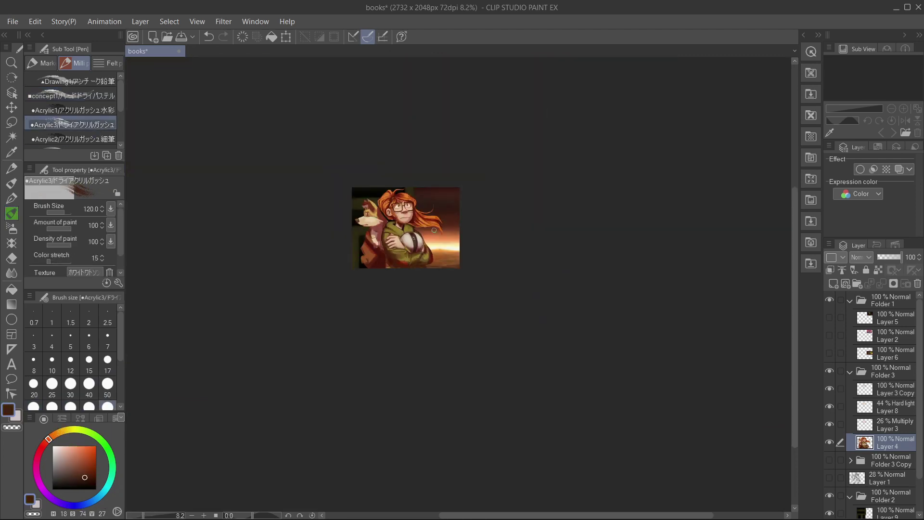
# Add finer shadow accents to the forearm sleeve in dark reddish brown using the Acrylic3 brush at size 25
pyautogui.press('[')
pyautogui.press('[')
pyautogui.press('[')
pyautogui.press('[')
pyautogui.scroll(6, 382, 225)
pyautogui.scroll(-3, 533, 346)
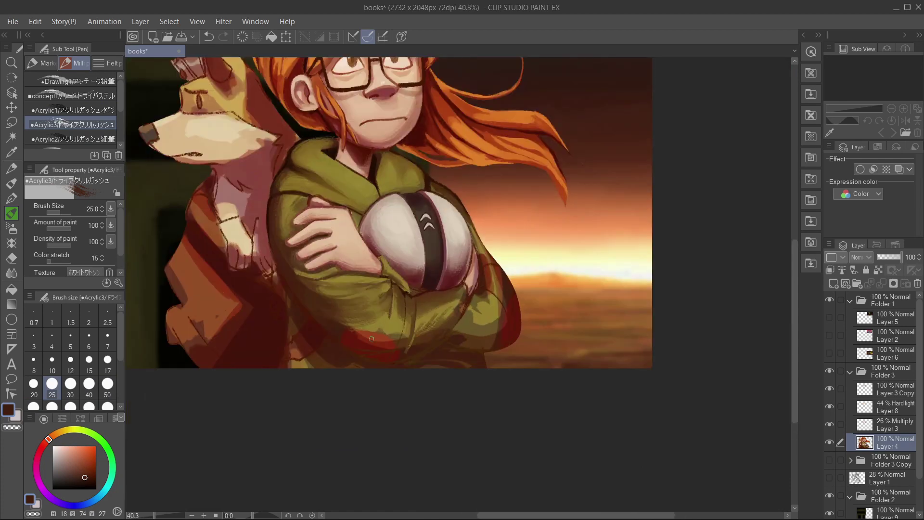
# Build up the lit sleeve folds with a sampled olive yellow, enlarging the Acrylic3 brush and using Acrylic1 at size 70
pyautogui.keyDown('alt'); pyautogui.click(347, 308); pyautogui.keyUp('alt')
pyautogui.press(']')
pyautogui.press(']')
pyautogui.press(']')
pyautogui.press(']')
pyautogui.press(']')
pyautogui.scroll(-4, 347, 308)
pyautogui.scroll(6, 328, 279)
pyautogui.press(',')
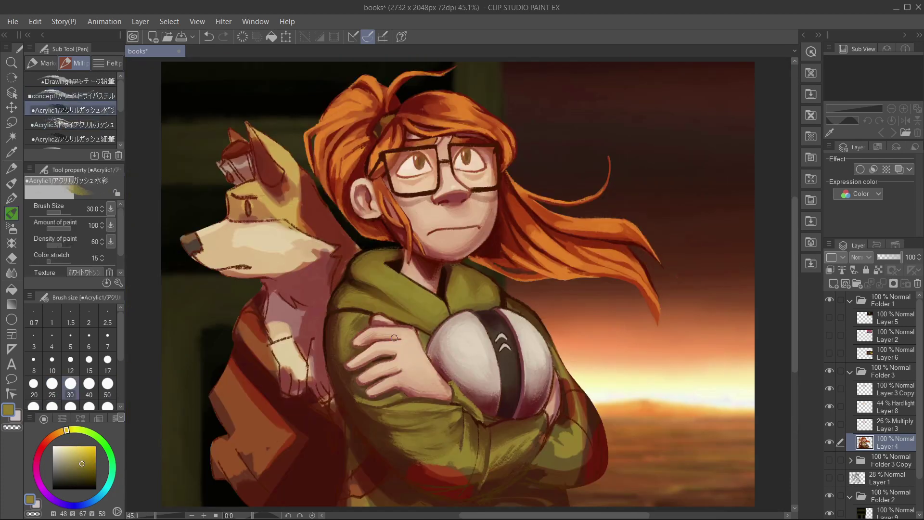
pyautogui.scroll(-2, 602, 367)
pyautogui.press(']')
pyautogui.press(']')
pyautogui.press(']')
pyautogui.press(']')
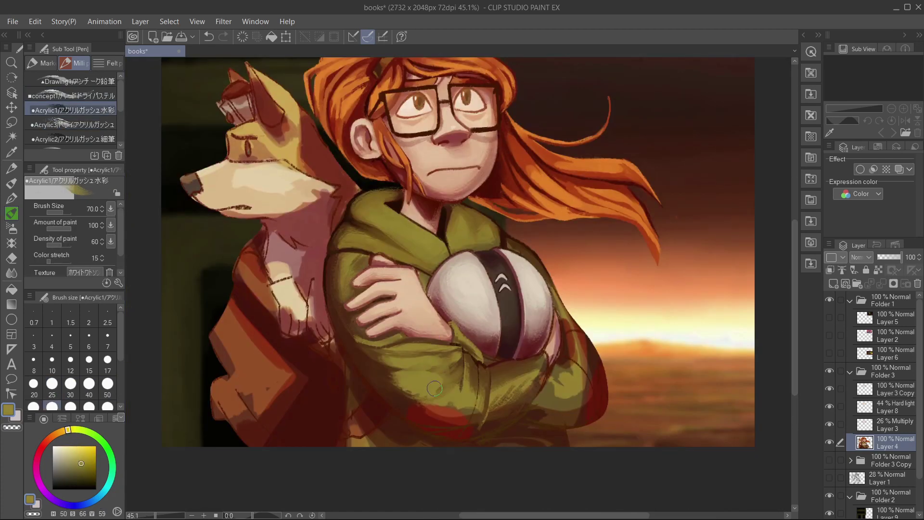
# Texture the sleeve below the hand with a sampled olive brown using the pastel brush at size 60
pyautogui.press(',')
pyautogui.keyDown('alt'); pyautogui.click(448, 371); pyautogui.keyUp('alt')
pyautogui.keyDown('alt'); pyautogui.click(433, 376); pyautogui.keyUp('alt')
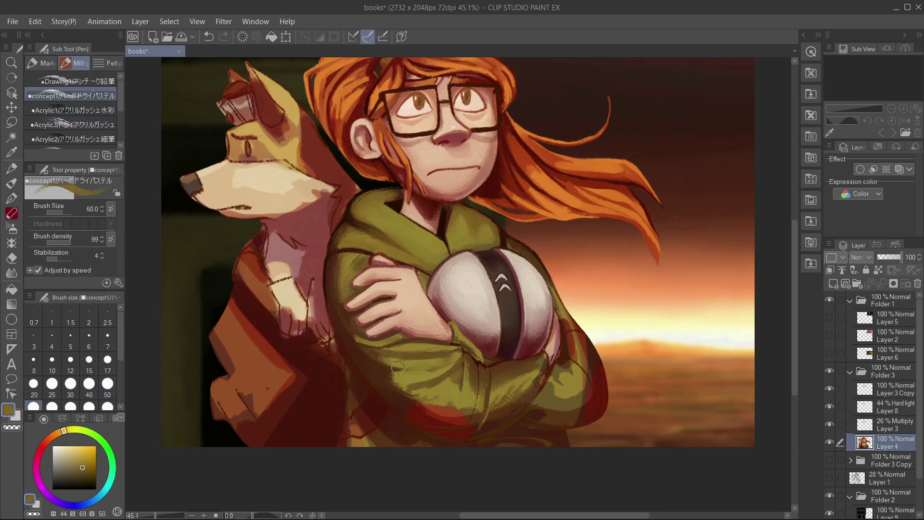
pyautogui.scroll(-4, 598, 358)
pyautogui.scroll(3, 478, 350)
# Rework the elbow-side sleeve shadows with sampled browns using the Acrylic3 brush at sizes 50 and 60
pyautogui.press('.')
pyautogui.press('.')
pyautogui.keyDown('alt'); pyautogui.click(419, 369); pyautogui.keyUp('alt')
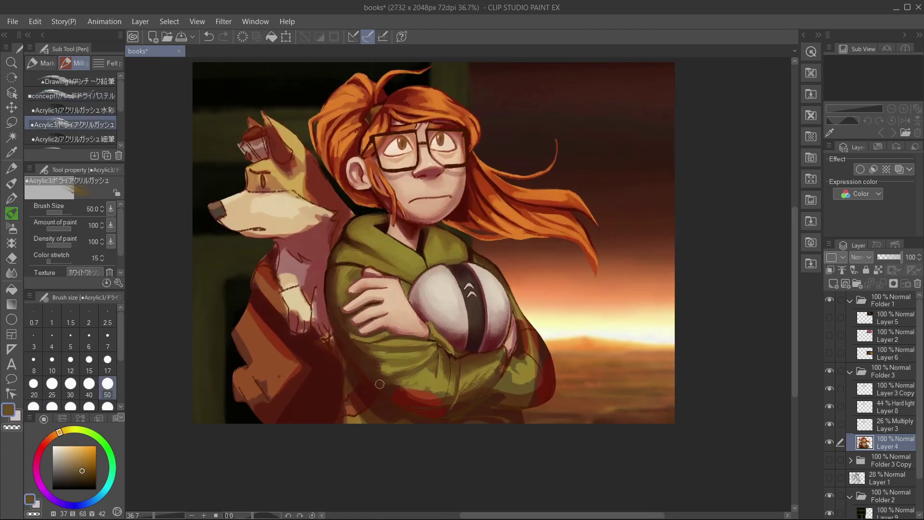
pyautogui.press(']')
pyautogui.keyDown('alt'); pyautogui.click(379, 384); pyautogui.keyUp('alt')
pyautogui.keyDown('alt'); pyautogui.click(382, 354); pyautogui.keyUp('alt')
pyautogui.keyDown('alt'); pyautogui.click(419, 370); pyautogui.keyUp('alt')
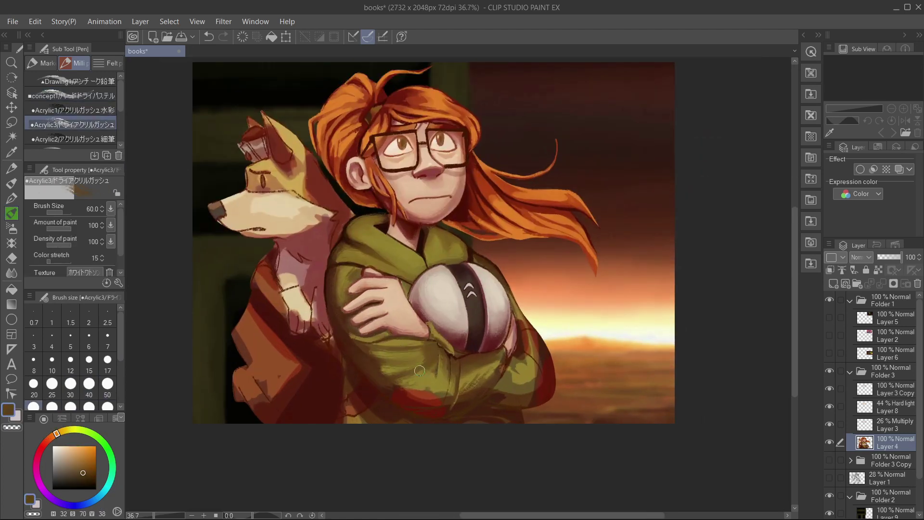
# Reshape the forearm folds with dark brown and olive yellow using Acrylic3 at size 40 and Acrylic1 at size 80
pyautogui.keyDown('alt'); pyautogui.click(435, 347); pyautogui.keyUp('alt')
pyautogui.press(']')
pyautogui.moveTo(407, 334); pyautogui.dragTo(432, 297)
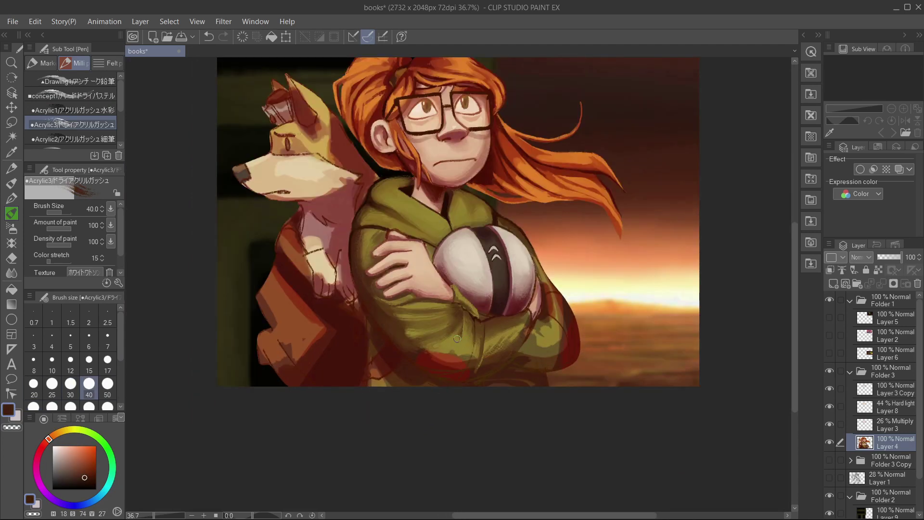
pyautogui.press(',')
pyautogui.keyDown('alt'); pyautogui.click(421, 316); pyautogui.keyUp('alt')
pyautogui.keyDown('alt'); pyautogui.click(464, 333); pyautogui.keyUp('alt')
pyautogui.scroll(-3, 464, 333)
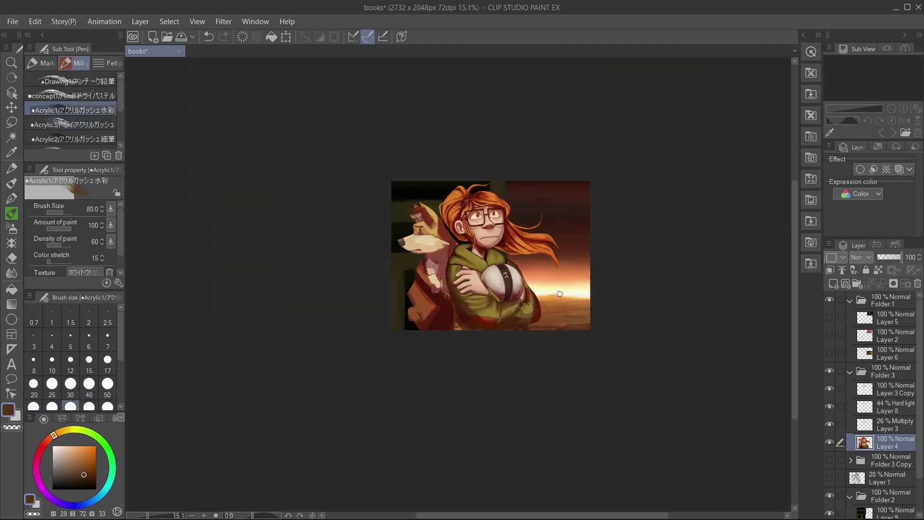
pyautogui.scroll(5, 409, 332)
pyautogui.keyDown('alt'); pyautogui.click(370, 336); pyautogui.keyUp('alt')
pyautogui.keyDown('alt'); pyautogui.click(459, 353); pyautogui.keyUp('alt')
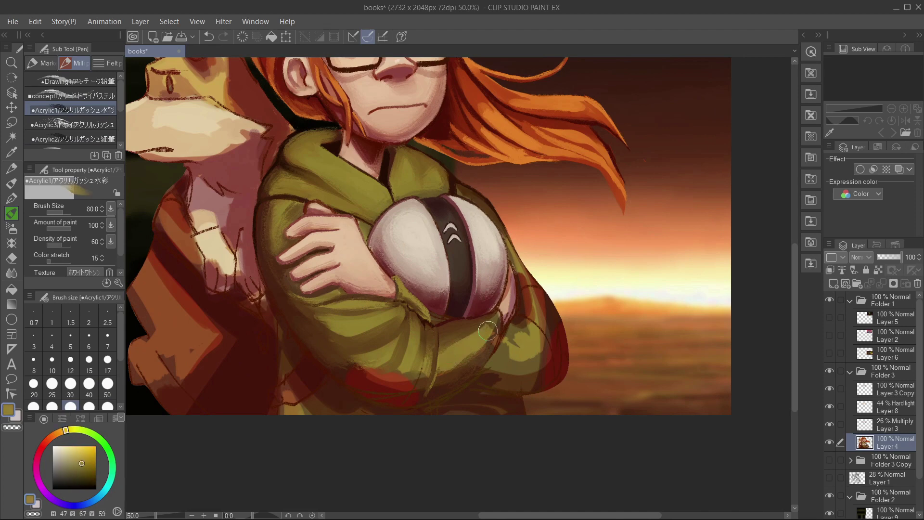
# Accent the lower edge of the forearm sleeve with a sampled orange brown using the Acrylic3 brush at size 25
pyautogui.press(',')
pyautogui.keyDown('alt'); pyautogui.click(363, 361); pyautogui.keyUp('alt')
pyautogui.keyDown('alt'); pyautogui.click(359, 356); pyautogui.keyUp('alt')
pyautogui.press('.')
pyautogui.press('.')
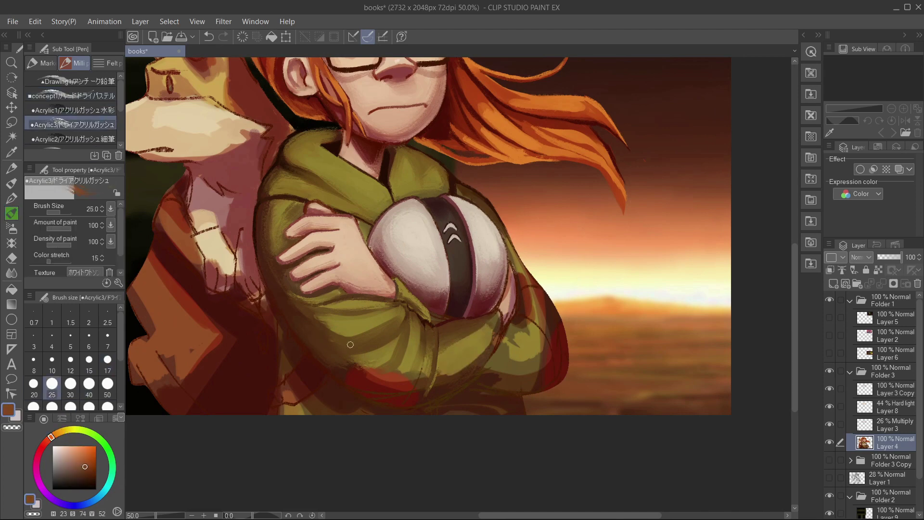
# Lighten the forearm folds with a sampled olive yellow using the Acrylic3 brush at size 60
pyautogui.keyDown('alt'); pyautogui.click(309, 330); pyautogui.keyUp('alt')
pyautogui.keyDown('alt'); pyautogui.click(462, 357); pyautogui.keyUp('alt')
pyautogui.press('[')
pyautogui.scroll(-4, 462, 266)
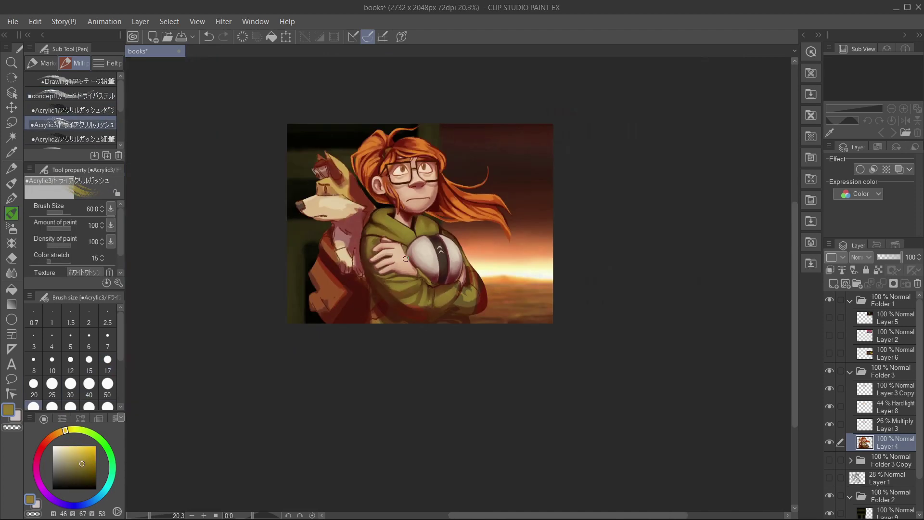
pyautogui.scroll(5, 463, 266)
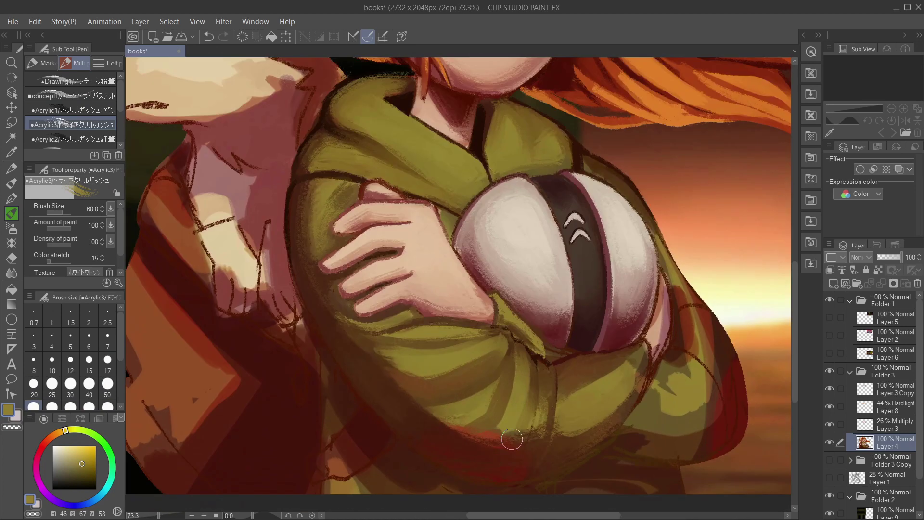
# Blend the forearm folds with sampled brown using Acrylic3 at size 60 and sampled golden olive using Acrylic1 at size 80
pyautogui.keyDown('alt'); pyautogui.click(414, 366); pyautogui.keyUp('alt')
pyautogui.scroll(1, 433, 366)
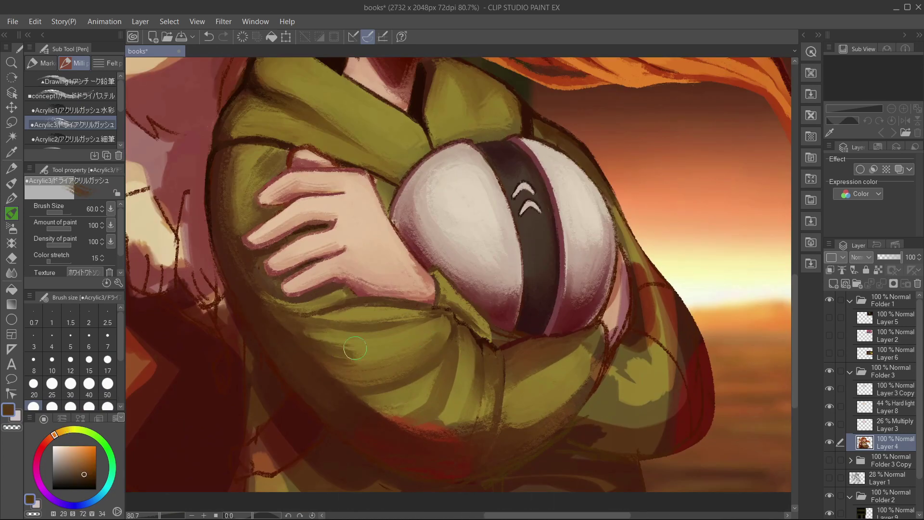
pyautogui.click(91, 111)
pyautogui.keyDown('alt'); pyautogui.click(395, 354); pyautogui.keyUp('alt')
pyautogui.keyDown('alt'); pyautogui.click(397, 357); pyautogui.keyUp('alt')
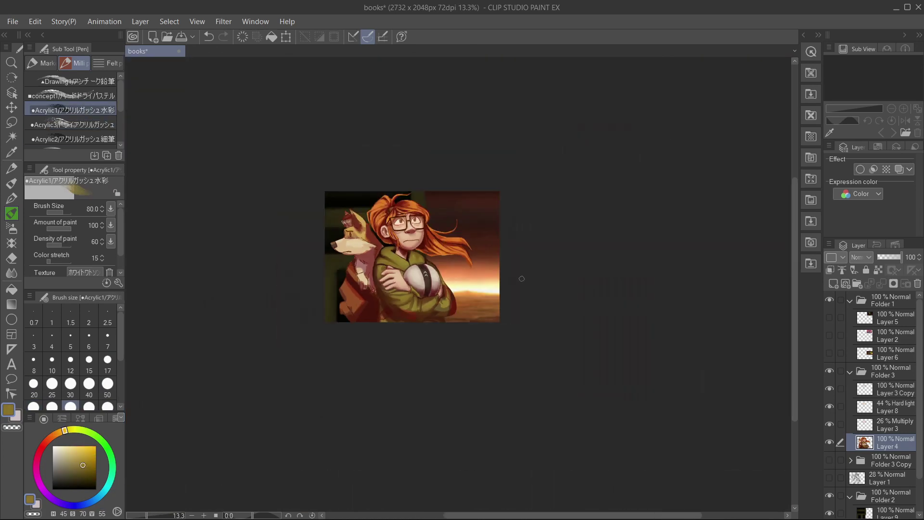
pyautogui.scroll(-5, 397, 356)
pyautogui.scroll(5, 331, 255)
# Refine the gaps between the fingers with sampled skin and dark brown tones, using the pastel brush down to size 12
pyautogui.press(',')
pyautogui.keyDown('alt'); pyautogui.click(330, 253); pyautogui.keyUp('alt')
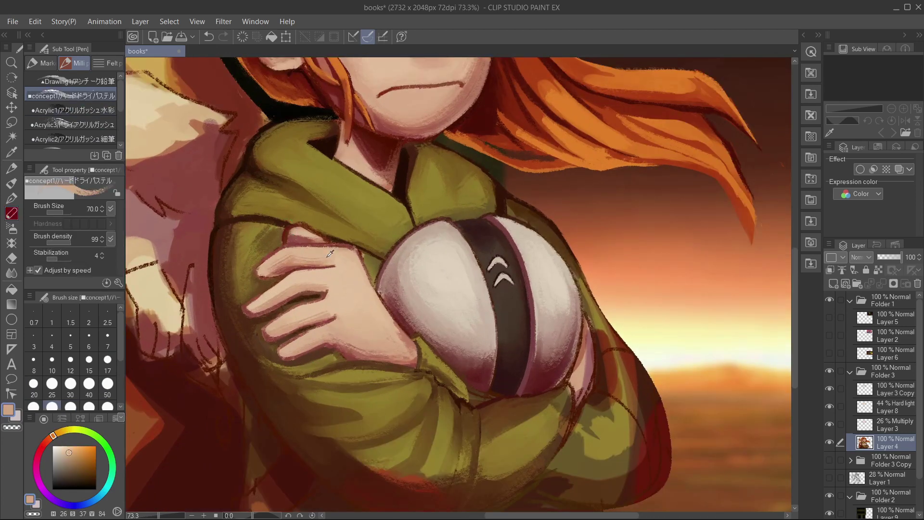
pyautogui.press('[')
pyautogui.press('[')
pyautogui.press('[')
pyautogui.press('[')
pyautogui.keyDown('alt'); pyautogui.click(299, 297); pyautogui.keyUp('alt')
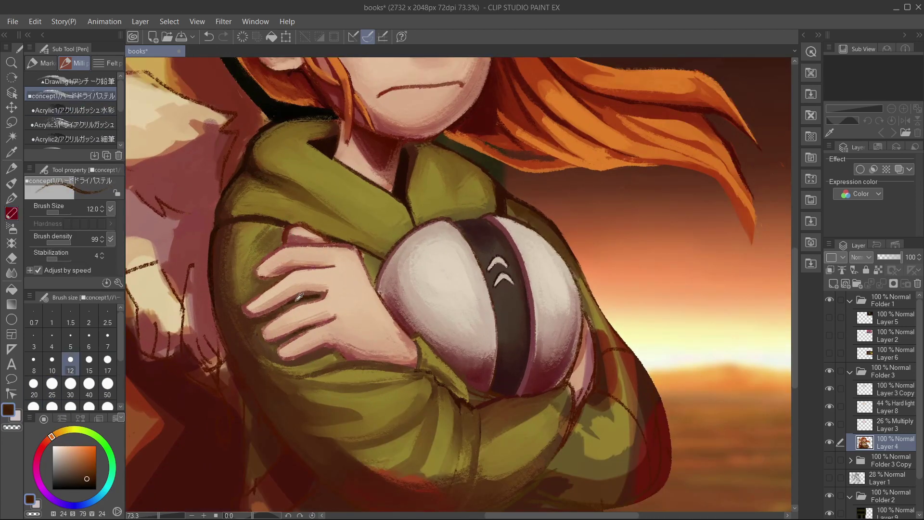
# Clean up the finger outlines against the sleeve with sampled olive and brown using the pastel brush at sizes 17 and 15
pyautogui.scroll(-5, 245, 313)
pyautogui.scroll(5, 246, 313)
pyautogui.press(']')
pyautogui.press(']')
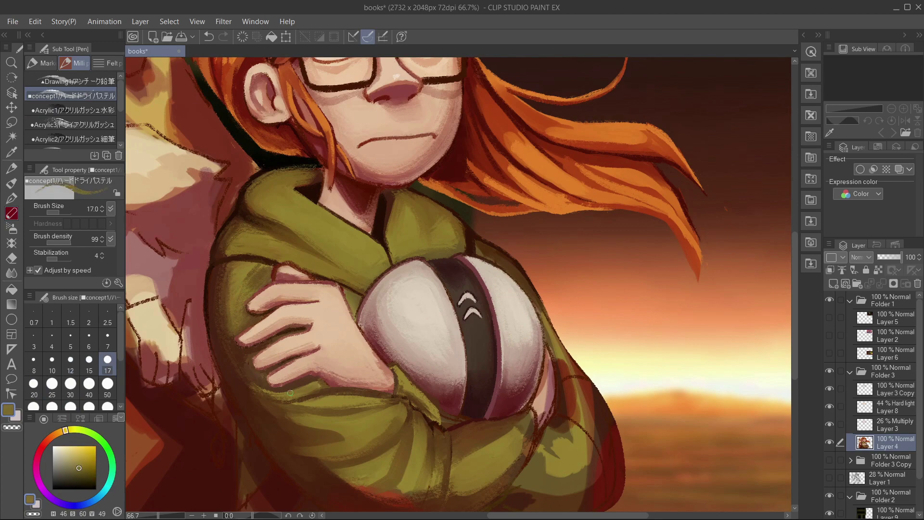
pyautogui.keyDown('alt'); pyautogui.click(237, 340); pyautogui.keyUp('alt')
pyautogui.keyDown('alt'); pyautogui.click(243, 342); pyautogui.keyUp('alt')
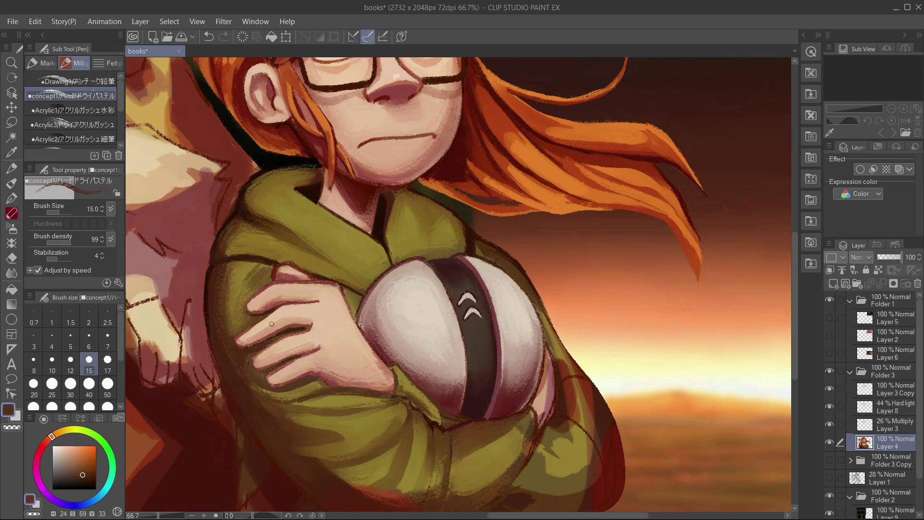
# Touch up the edges around the ball and cuff with a sampled dark red using the pastel brush at size 17
pyautogui.scroll(-4, 448, 330)
pyautogui.scroll(4, 448, 330)
pyautogui.keyDown('alt'); pyautogui.click(447, 330); pyautogui.keyUp('alt')
pyautogui.scroll(-4, 448, 331)
pyautogui.scroll(3, 408, 356)
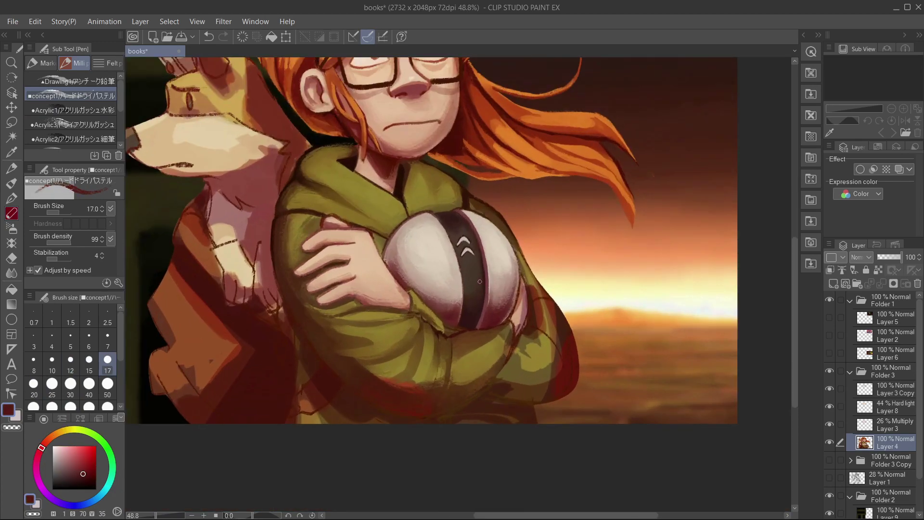
# Refine the underside of the near forearm and its red elbow patch with sampled dark brown and dark red, using pastel size 30 and Acrylic1 size 50
pyautogui.keyDown('alt'); pyautogui.click(369, 383); pyautogui.keyUp('alt')
pyautogui.press(']')
pyautogui.press(']')
pyautogui.press(']')
pyautogui.press(']')
pyautogui.press(']')
pyautogui.press(']')
pyautogui.keyDown('alt'); pyautogui.click(352, 379); pyautogui.keyUp('alt')
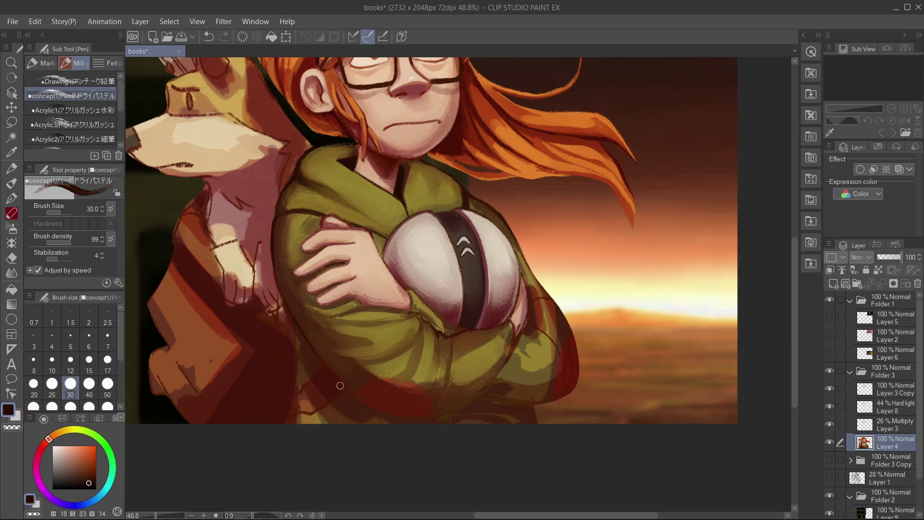
pyautogui.keyDown('alt'); pyautogui.click(394, 389); pyautogui.keyUp('alt')
pyautogui.press('.')
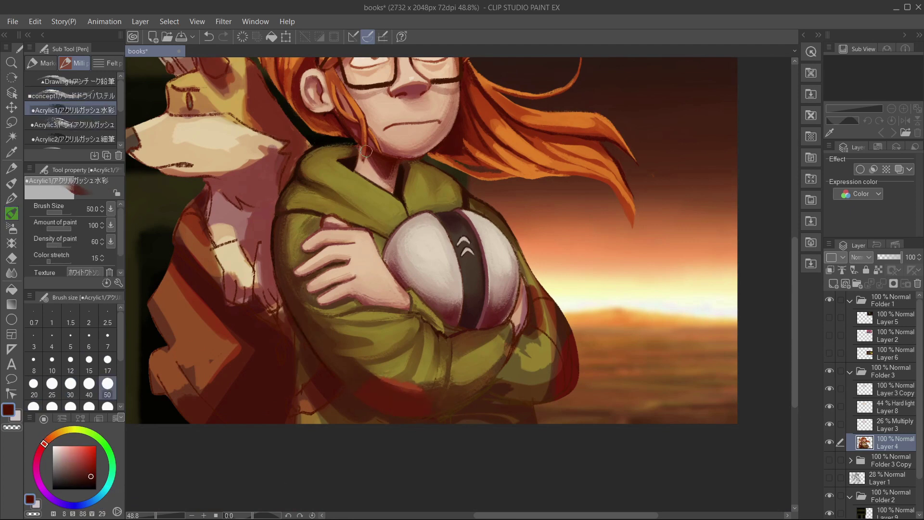
# Define the near elbow patch's edge with a sampled dark red using the pastel brush at size 20, and save the file
pyautogui.press(',')
pyautogui.keyDown('alt'); pyautogui.click(429, 402); pyautogui.keyUp('alt')
pyautogui.keyDown('alt'); pyautogui.click(390, 379); pyautogui.keyUp('alt')
pyautogui.scroll(-5, 506, 330)
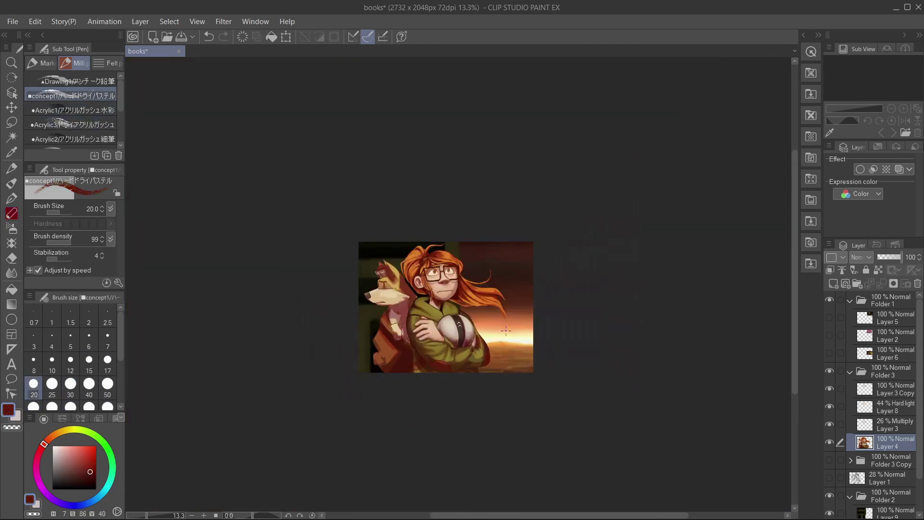
pyautogui.scroll(3, 505, 330)
pyautogui.hotkey('ctrl', 's')
# Rework the cuff and sleeve edges beneath the ball with sampled dark brown and olive, using pastel sizes 20 and 25 and Acrylic1 size 60, and save
pyautogui.scroll(2, 517, 349)
pyautogui.keyDown('alt'); pyautogui.click(380, 293); pyautogui.keyUp('alt')
pyautogui.moveTo(365, 284); pyautogui.dragTo(401, 303)
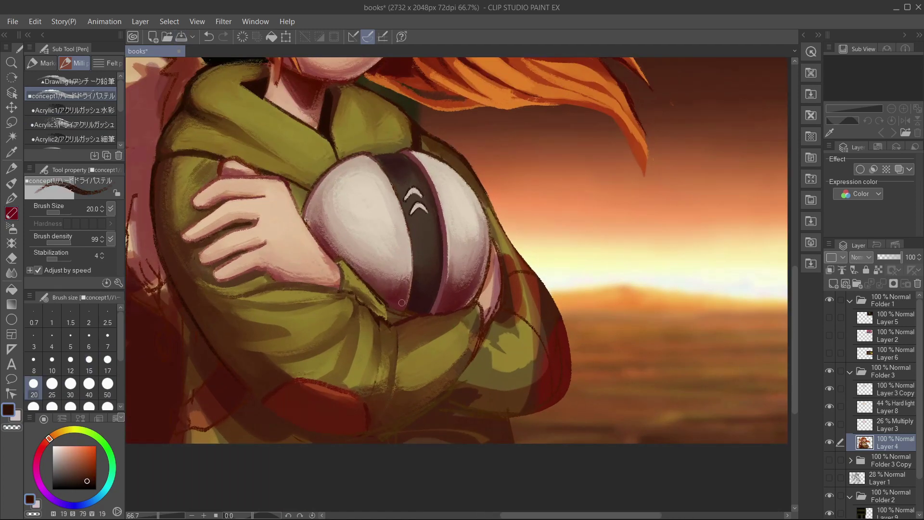
pyautogui.press('[')
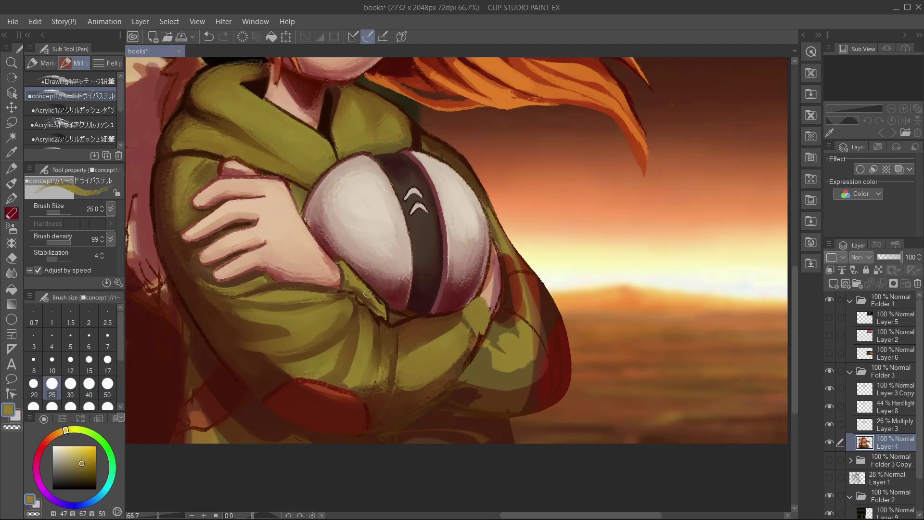
pyautogui.keyDown('alt'); pyautogui.click(476, 332); pyautogui.keyUp('alt')
pyautogui.press('b')
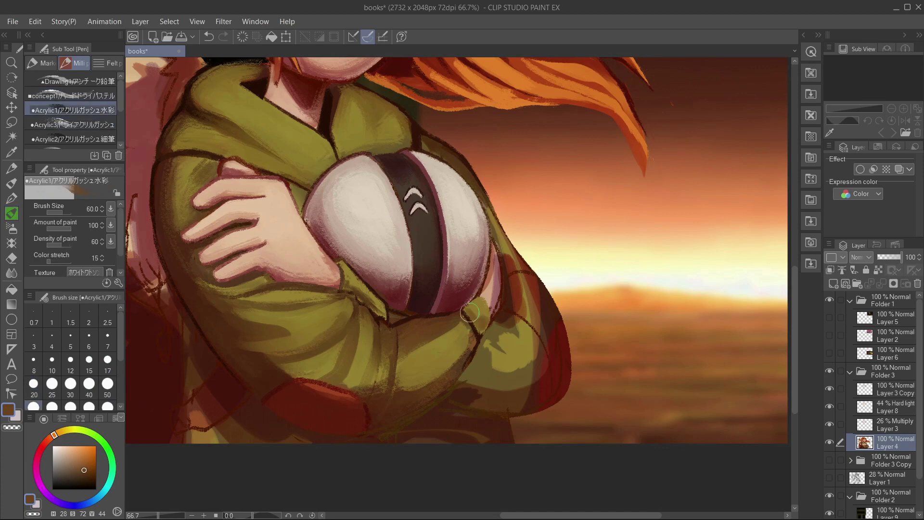
pyautogui.scroll(-4, 480, 324)
pyautogui.scroll(2, 514, 233)
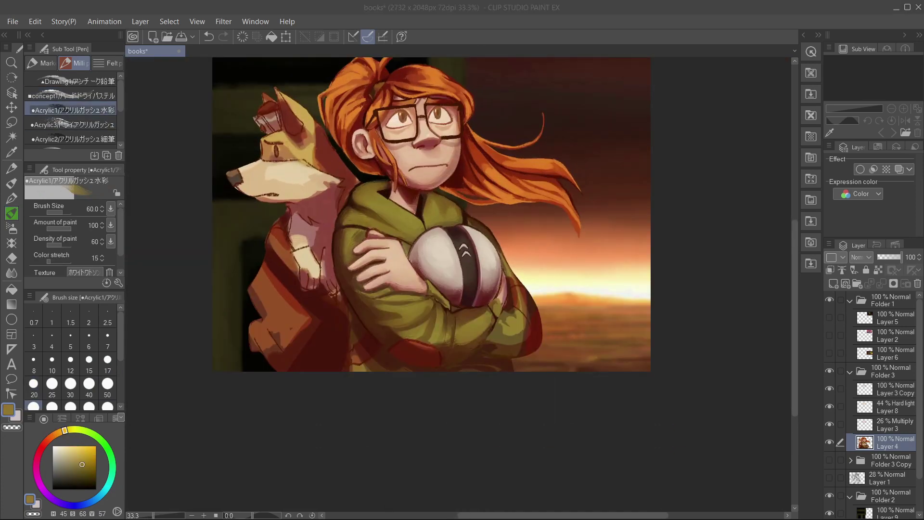
pyautogui.hotkey('ctrl', 's')
# Outline the lower forearm and torso edge with sampled dark brown using the pastel brush at sizes 20 and 15
pyautogui.scroll(1, 481, 256)
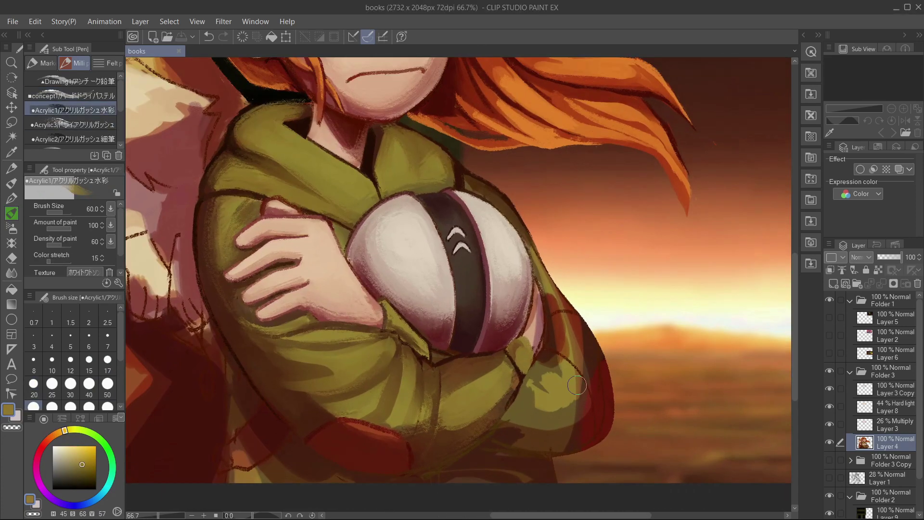
pyautogui.press('b')
pyautogui.keyDown('alt'); pyautogui.click(281, 419); pyautogui.keyUp('alt')
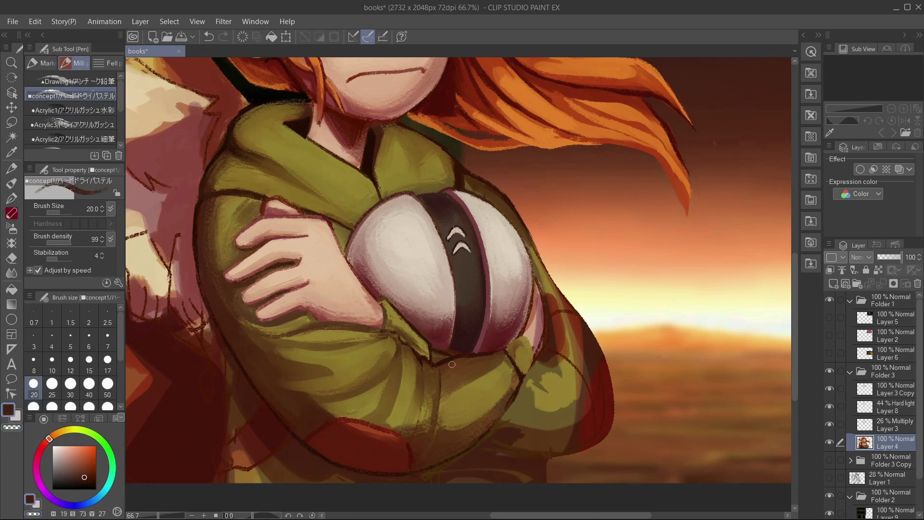
pyautogui.scroll(-1, 454, 426)
pyautogui.hotkey('ctrl', 'z')
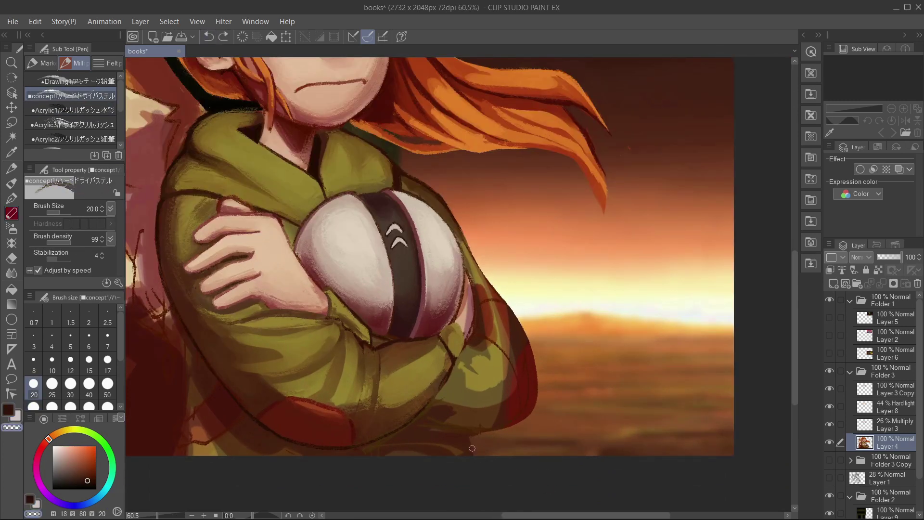
pyautogui.keyDown('alt'); pyautogui.click(472, 446); pyautogui.keyUp('alt')
pyautogui.press('[')
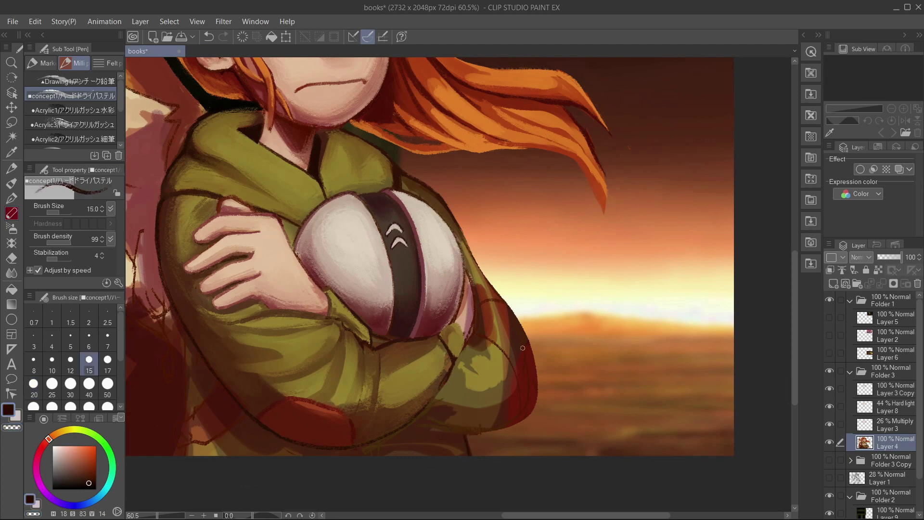
# Repaint the blotchy far sleeve with sampled brown using pastel size 50 and sampled olive using Acrylic3 size 100
pyautogui.keyDown('alt'); pyautogui.click(461, 333); pyautogui.keyUp('alt')
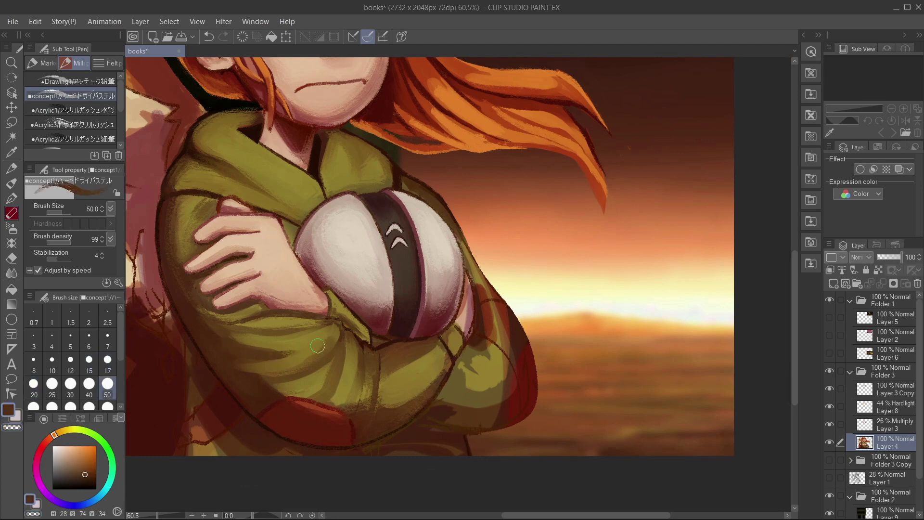
pyautogui.scroll(-1, 289, 264)
pyautogui.click(72, 124)
pyautogui.keyDown('alt'); pyautogui.click(450, 334); pyautogui.keyUp('alt')
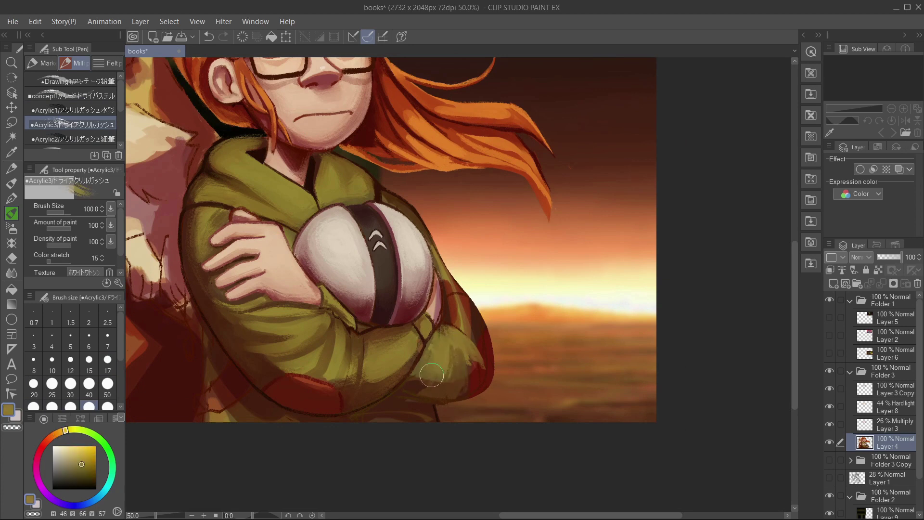
# Paint the far sleeve's red elbow patch with sampled dark red and orange-red, using pastel sizes 40, 20 and 17 and Acrylic3 size 60
pyautogui.click(72, 95)
pyautogui.keyDown('alt'); pyautogui.click(435, 335); pyautogui.keyUp('alt')
pyautogui.keyDown('alt'); pyautogui.click(322, 406); pyautogui.keyUp('alt')
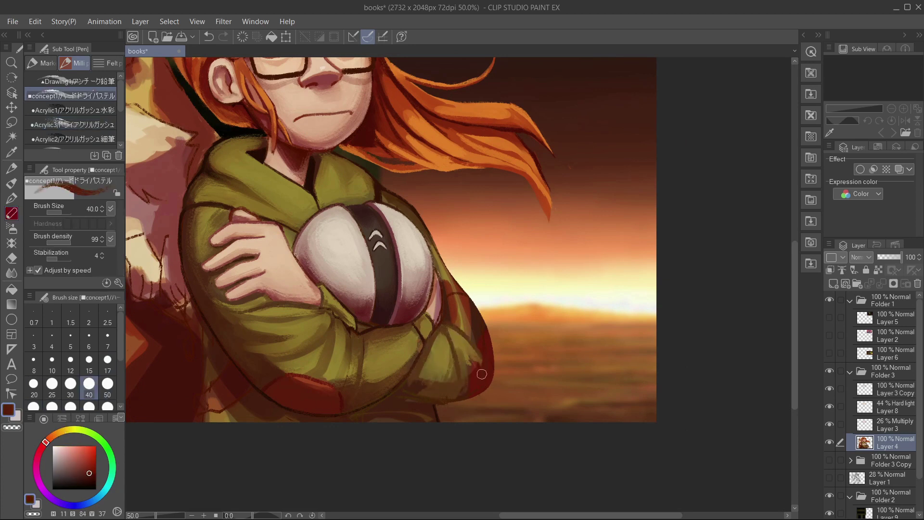
pyautogui.keyDown('alt'); pyautogui.click(476, 345); pyautogui.keyUp('alt')
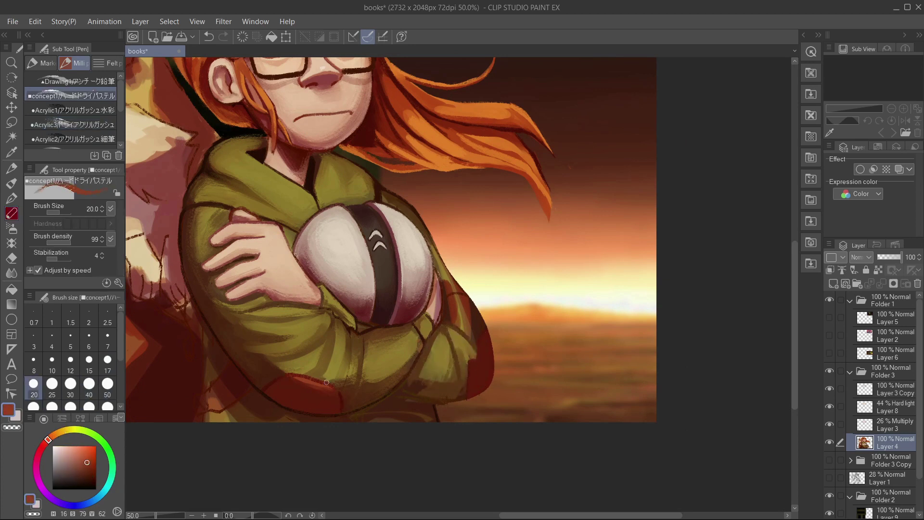
pyautogui.press('.')
pyautogui.press('.')
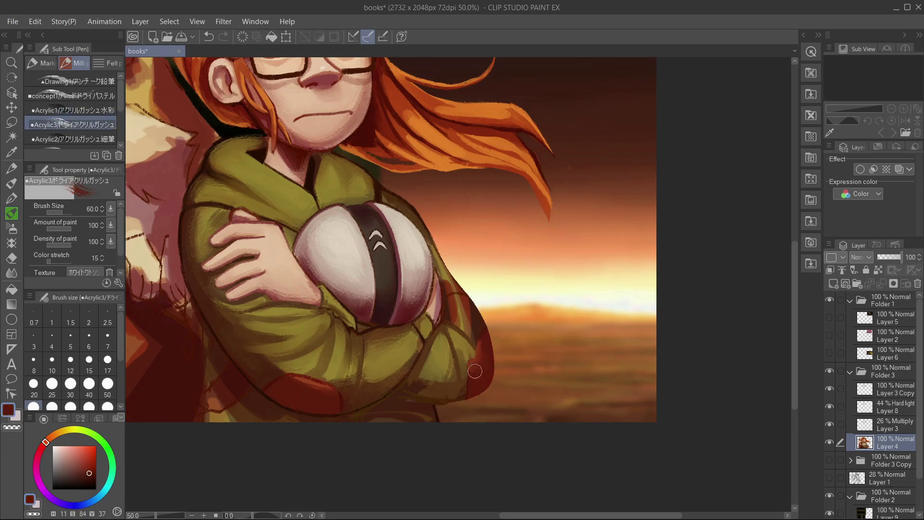
pyautogui.press(',')
pyautogui.press(',')
pyautogui.keyDown('alt'); pyautogui.click(482, 335); pyautogui.keyUp('alt')
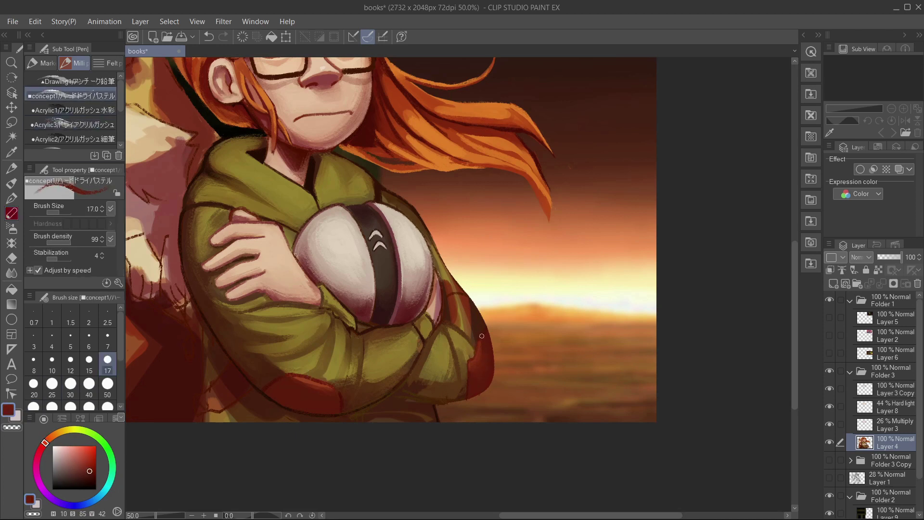
# Blend the far sleeve's folds above the elbow patch with sampled brown and olive using Acrylic3 at sizes 60 and 40
pyautogui.keyDown('alt'); pyautogui.click(460, 360); pyautogui.keyUp('alt')
pyautogui.press('.')
pyautogui.press('.')
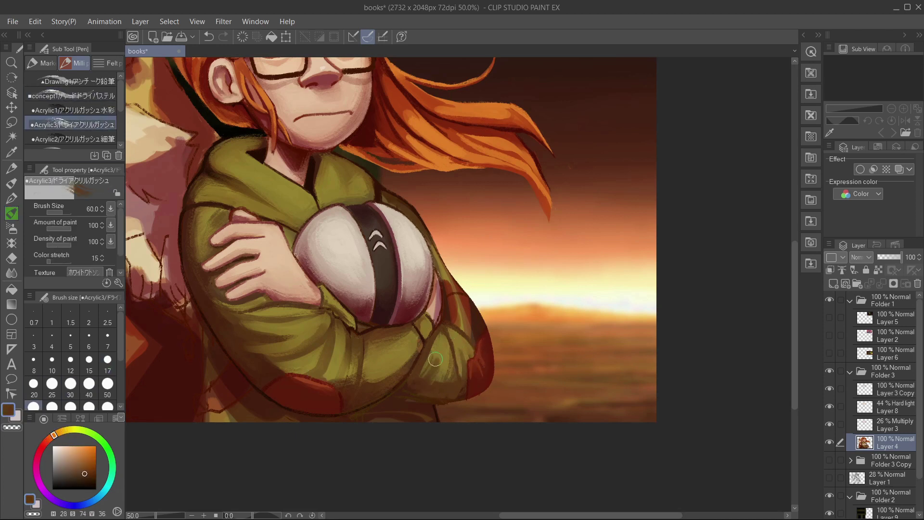
pyautogui.press(']')
pyautogui.keyDown('alt'); pyautogui.click(465, 330); pyautogui.keyUp('alt')
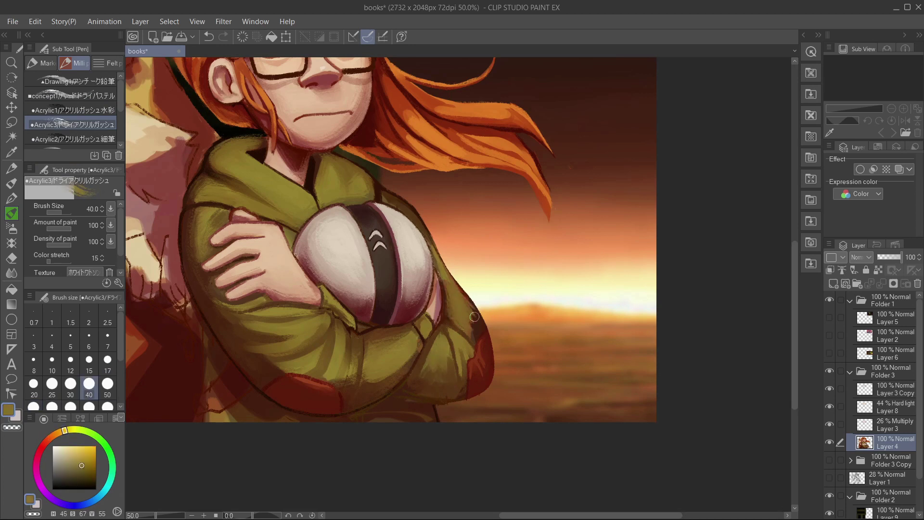
# Darken the far sleeve's shaded edge and outline with sampled dark browns, using pastel size 25 and Acrylic3 size 40
pyautogui.keyDown('alt'); pyautogui.click(474, 316); pyautogui.keyUp('alt')
pyautogui.press(',')
pyautogui.press(',')
pyautogui.keyDown('alt'); pyautogui.click(474, 319); pyautogui.keyUp('alt')
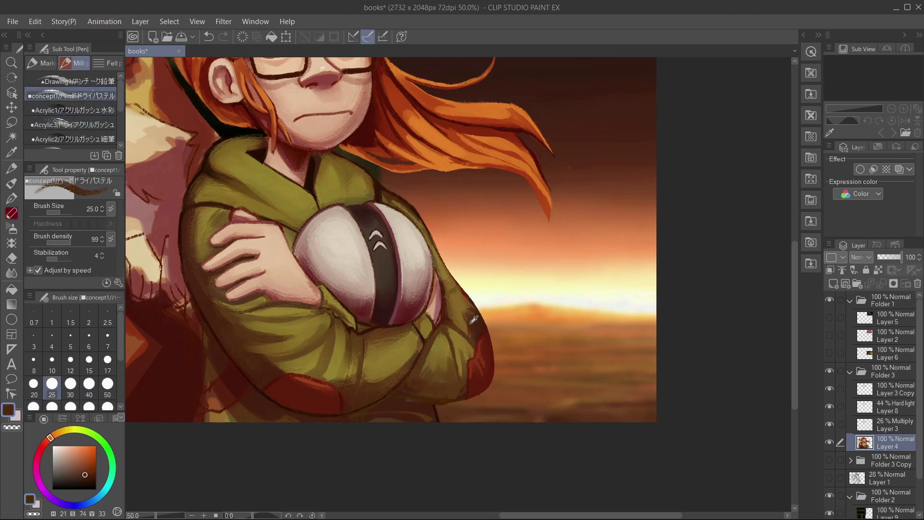
pyautogui.keyDown('alt'); pyautogui.click(438, 411); pyautogui.keyUp('alt')
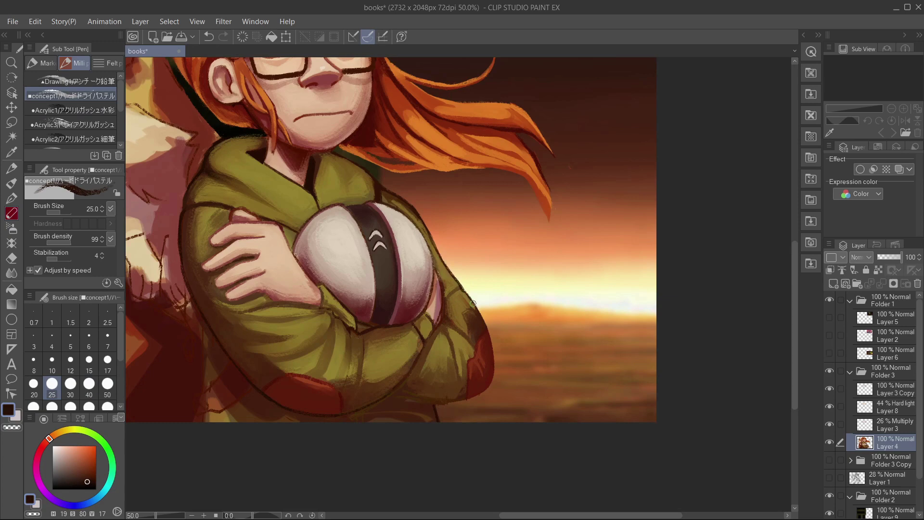
pyautogui.scroll(2, 473, 303)
pyautogui.press('.')
pyautogui.press('.')
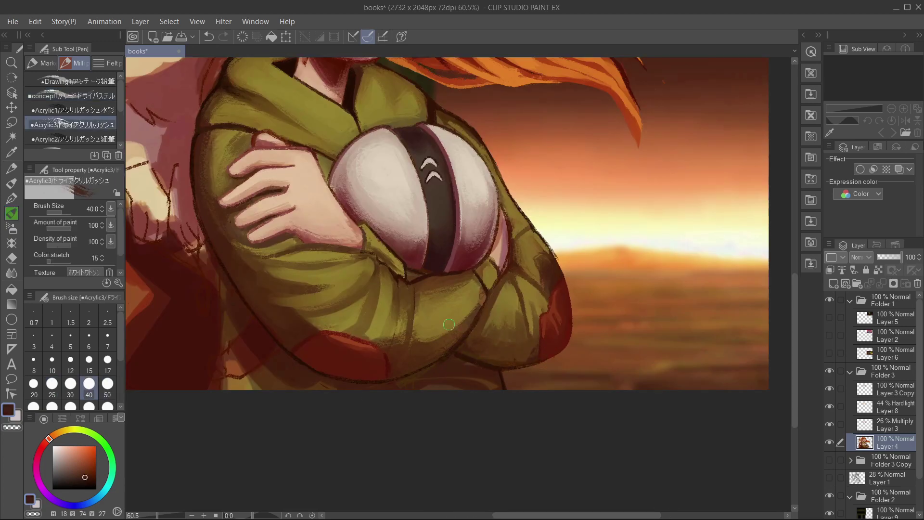
# Fill in the hoodie beneath the near sleeve with sampled ochre brown and olive using Acrylic3 at size 60, and save the file
pyautogui.keyDown('alt'); pyautogui.click(289, 380); pyautogui.keyUp('alt')
pyautogui.keyDown('alt'); pyautogui.click(251, 381); pyautogui.keyUp('alt')
pyautogui.hotkey('ctrl', 's')
pyautogui.keyDown('alt'); pyautogui.click(237, 382); pyautogui.keyUp('alt')
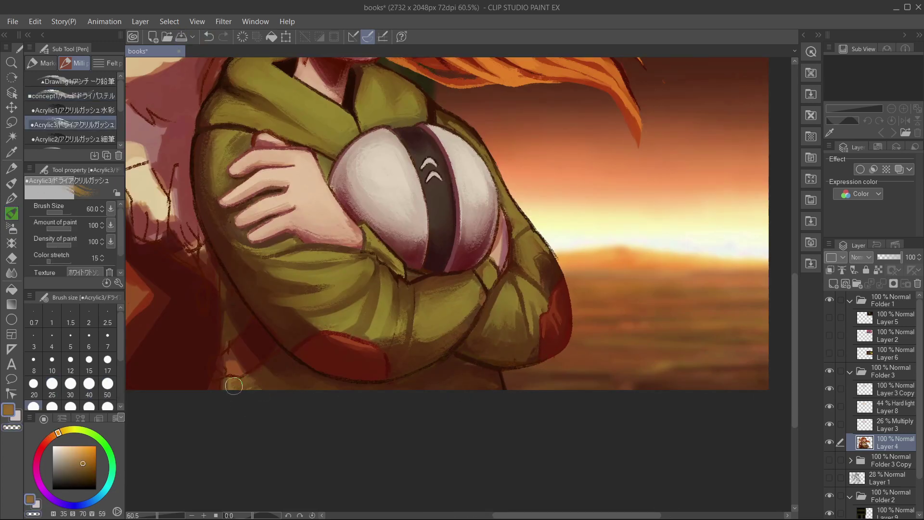
pyautogui.keyDown('alt'); pyautogui.click(270, 367); pyautogui.keyUp('alt')
pyautogui.keyDown('alt'); pyautogui.click(309, 368); pyautogui.keyUp('alt')
pyautogui.scroll(-4, 309, 367)
pyautogui.click(181, 39)
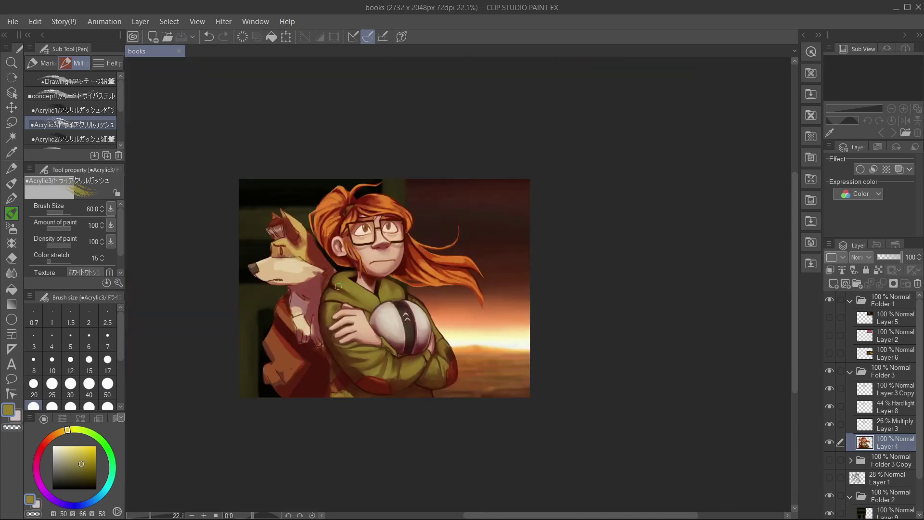
# Clean up the far elbow's outline with sampled dark brown and dark red using the pastel brush at size 20
pyautogui.scroll(2, 438, 376)
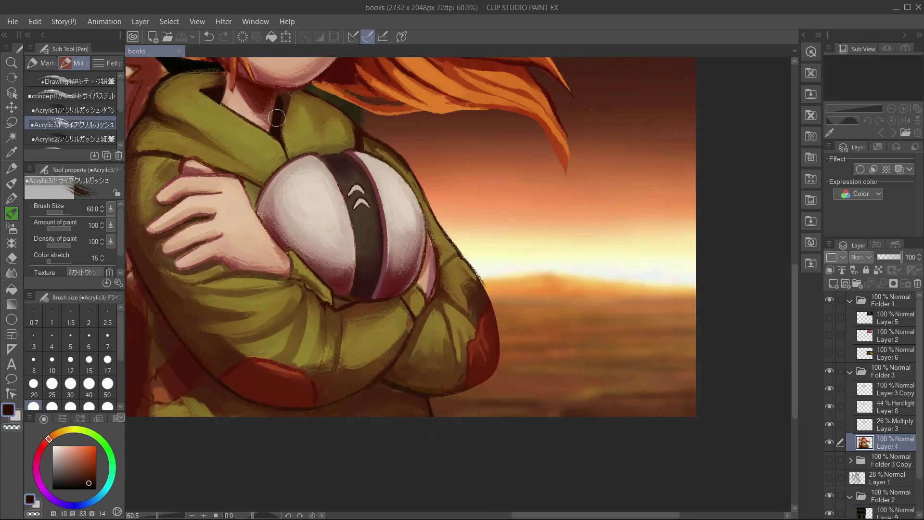
pyautogui.press('p')
pyautogui.moveTo(487, 290); pyautogui.dragTo(497, 340)
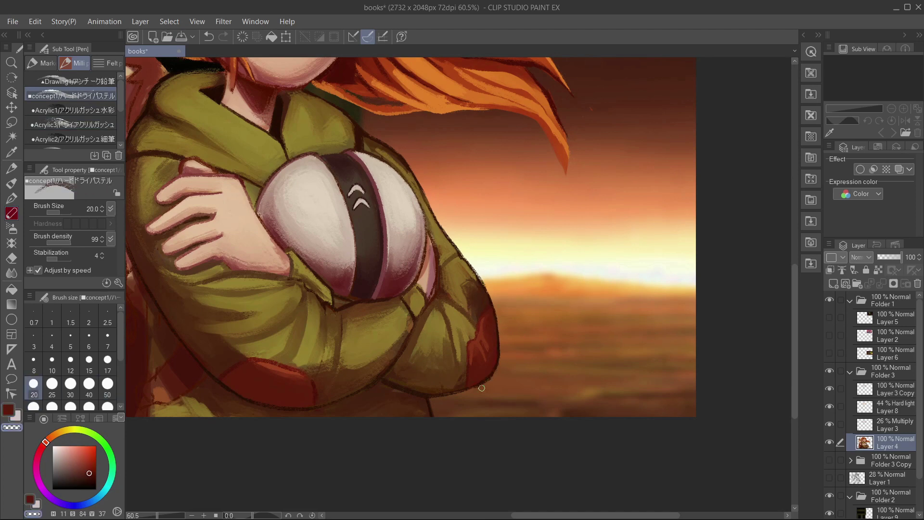
pyautogui.hotkey('ctrl', '0')
pyautogui.scroll(5, 457, 316)
pyautogui.hotkey('ctrl', '0')
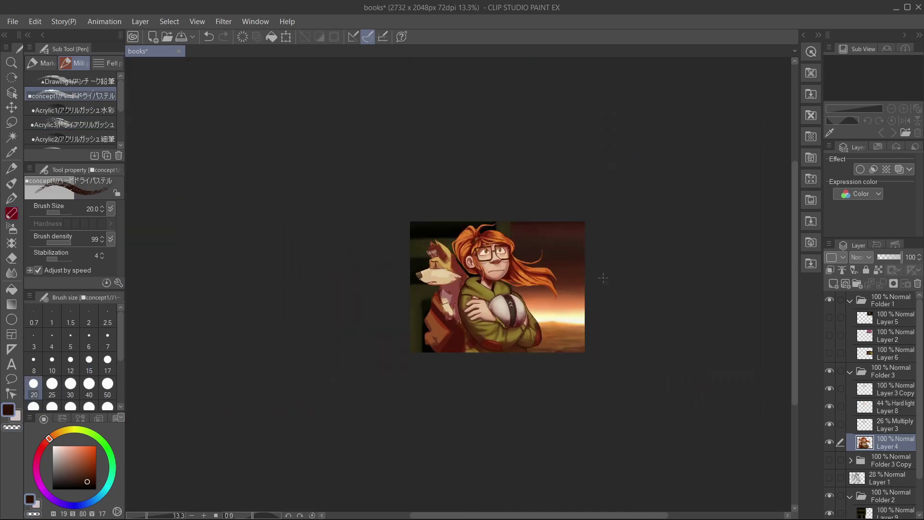
# Touch up the crossed-arms area with a sampled light tan using the pastel brush at size 40
pyautogui.scroll(5, 483, 337)
pyautogui.keyDown('alt'); pyautogui.click(482, 336); pyautogui.keyUp('alt')
pyautogui.press(']')
pyautogui.press(']')
pyautogui.press(']')
pyautogui.moveTo(485, 320); pyautogui.dragTo(484, 365)
pyautogui.scroll(-5, 483, 366)
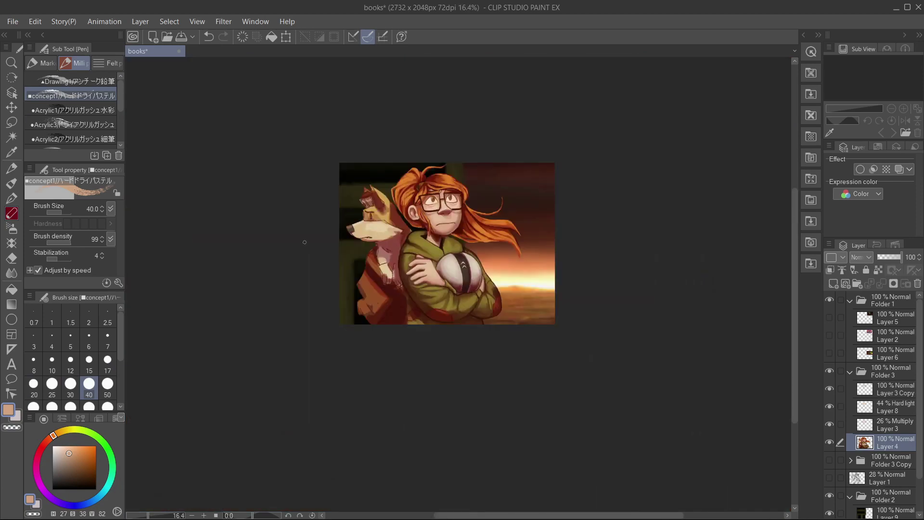
# Add a new raster layer above Layer 4 and hide Layer 4 to expose the earlier sketch of the ball
pyautogui.scroll(3, 484, 365)
pyautogui.keyDown('alt'); pyautogui.click(553, 385); pyautogui.keyUp('alt')
pyautogui.hotkey('ctrl', 'shift', 'n')
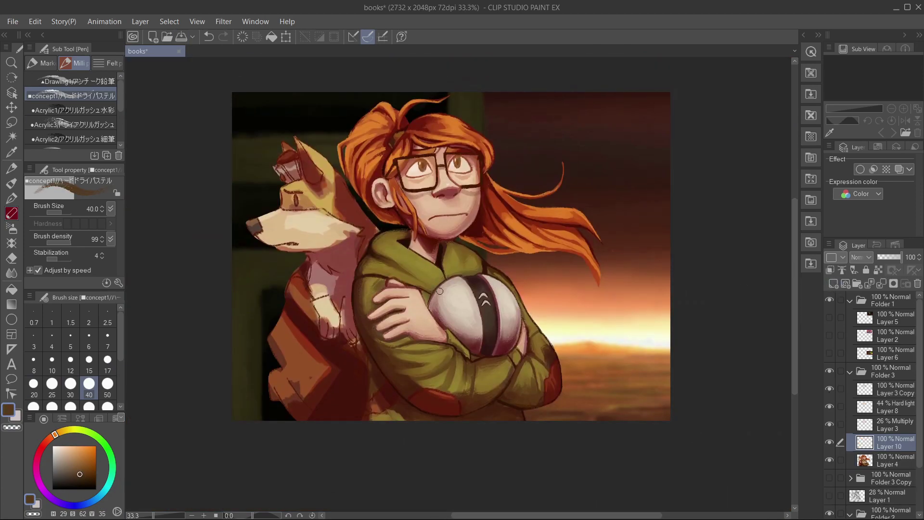
pyautogui.scroll(6, 481, 308)
pyautogui.click(830, 370)
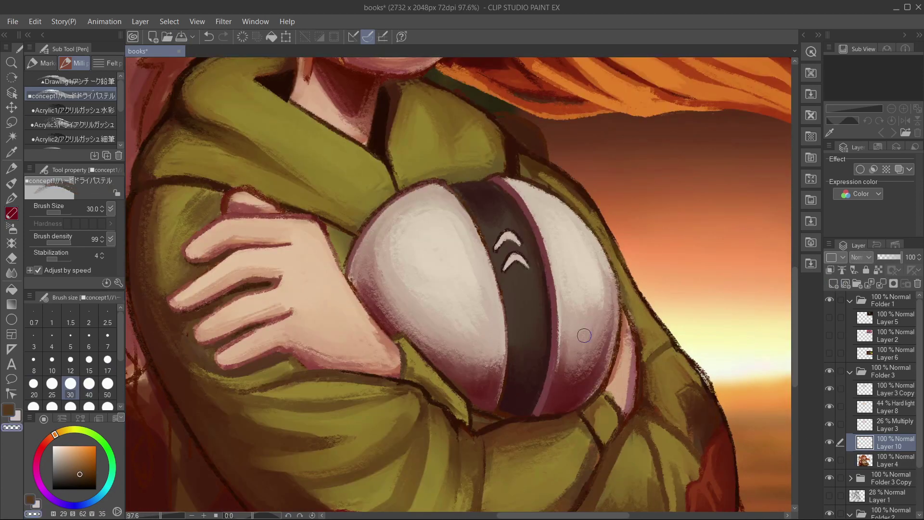
# Draw a slanted line over the ball's right eye marking with a sampled dark maroon using the pastel brush at size 17
pyautogui.press('[')
pyautogui.press('[')
pyautogui.press('[')
pyautogui.press('[')
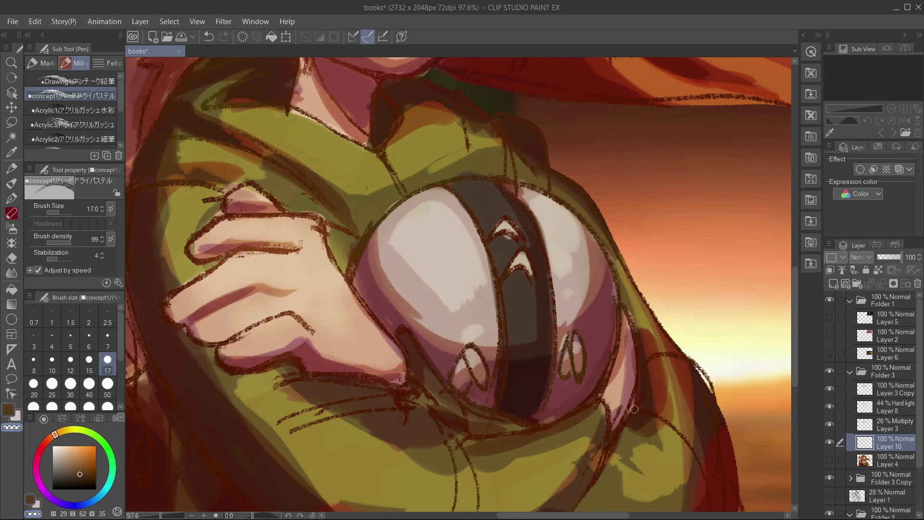
pyautogui.keyDown('alt'); pyautogui.click(582, 351); pyautogui.keyUp('alt')
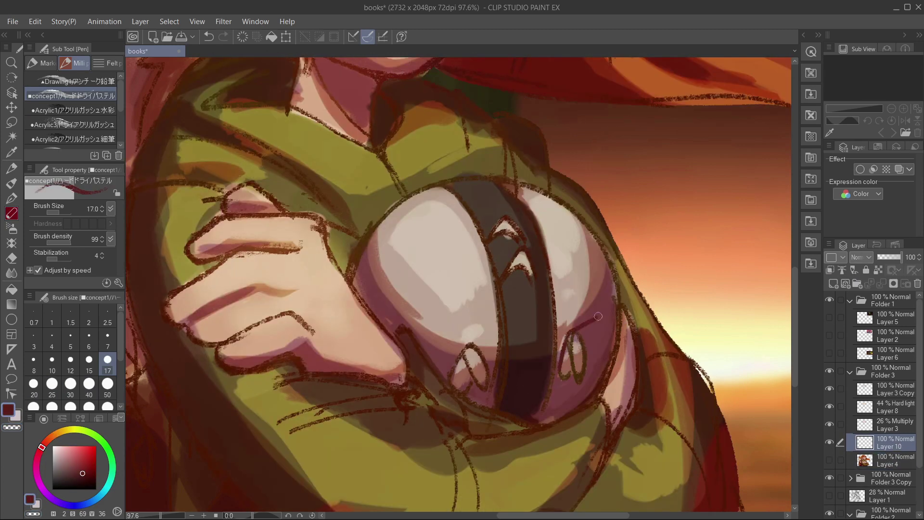
# Repaint the ball's right eye marking with sampled reddish-brown and light tan using the pastel brush at size 20
pyautogui.keyDown('alt'); pyautogui.click(469, 375); pyautogui.keyUp('alt')
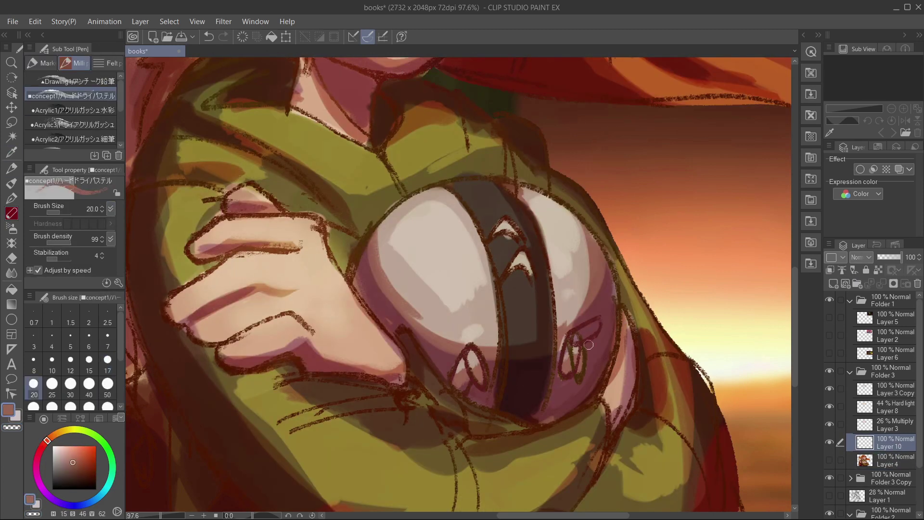
pyautogui.press(']')
pyautogui.moveTo(594, 327)
pyautogui.mouseDown()
pyautogui.moveTo(575, 339)
pyautogui.moveTo(594, 325)
pyautogui.mouseUp()
pyautogui.keyDown('alt'); pyautogui.click(550, 340); pyautogui.keyUp('alt')
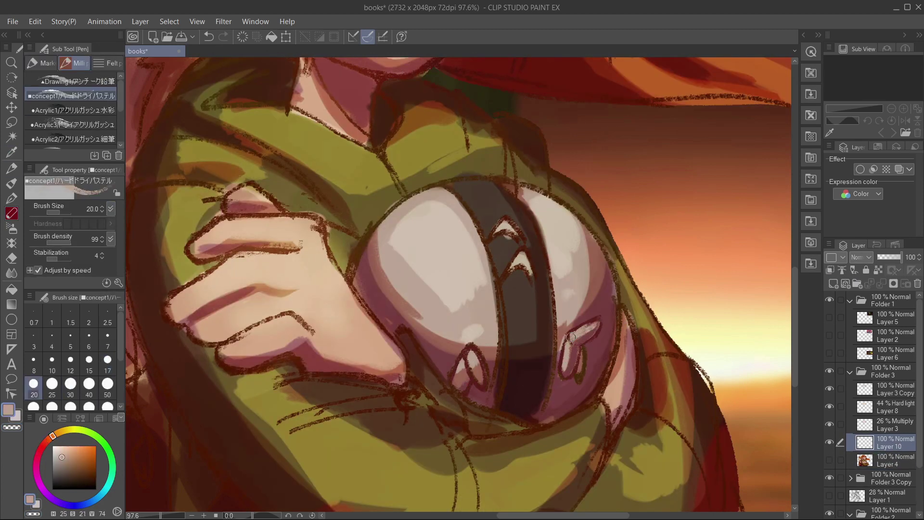
pyautogui.press('[')
pyautogui.press('[')
pyautogui.keyDown('alt'); pyautogui.click(468, 385); pyautogui.keyUp('alt')
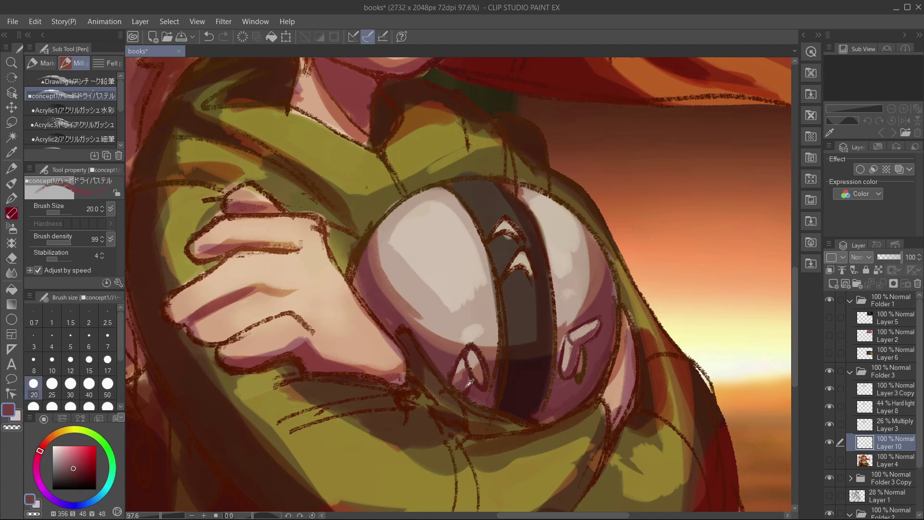
# Rework the ball's left eye marking with sampled dark mauve, and touch up the right marking with sampled light tan at brush size 8
pyautogui.moveTo(459, 385); pyautogui.dragTo(478, 369)
pyautogui.keyDown('alt'); pyautogui.click(469, 365); pyautogui.keyUp('alt')
pyautogui.press(']')
pyautogui.press(']')
pyautogui.press('[')
pyautogui.press('[')
pyautogui.press('[')
pyautogui.press('[')
pyautogui.press('[')
pyautogui.moveTo(567, 347); pyautogui.dragTo(583, 339)
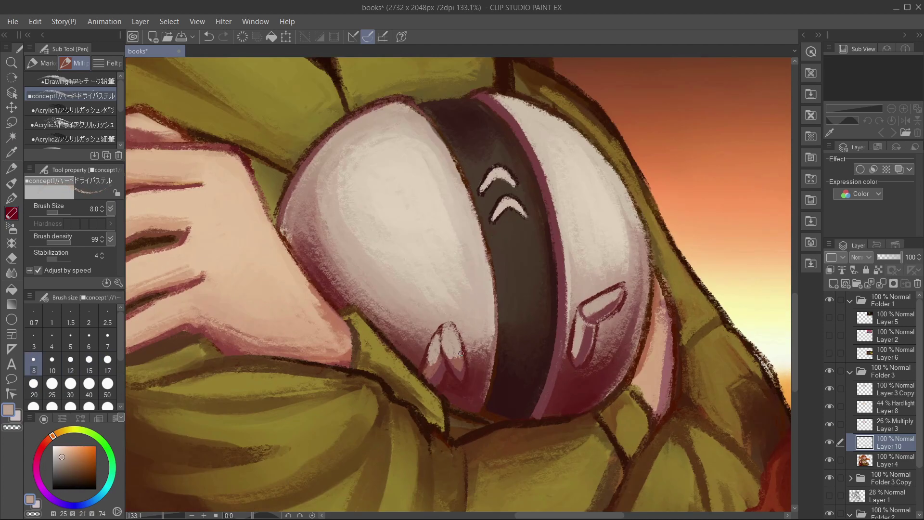
# Darken the ball beneath both eye markings with sampled dark maroon, using the pastel brush at size 15 and the dry acrylic gouache brush at size 20
pyautogui.keyDown('alt'); pyautogui.click(584, 366); pyautogui.keyUp('alt')
pyautogui.press(']')
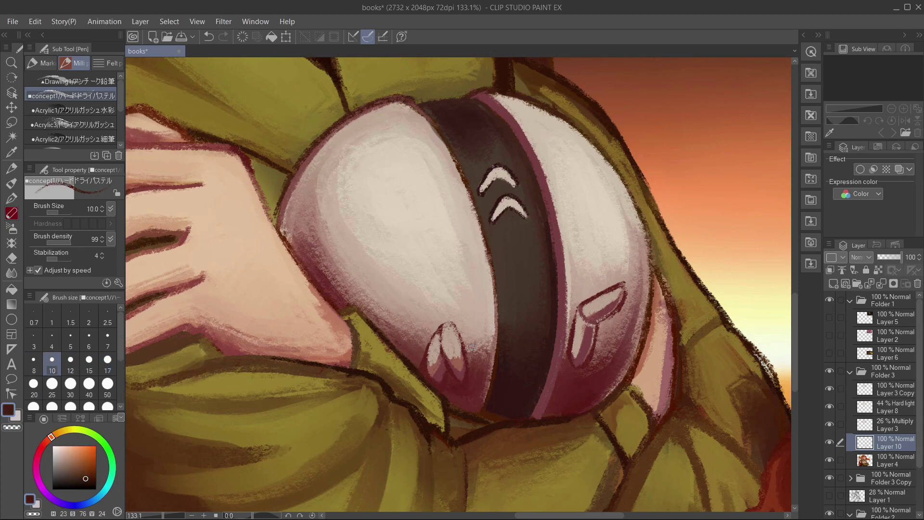
pyautogui.press(']')
pyautogui.press(']')
pyautogui.press(']')
pyautogui.press(']')
pyautogui.press(']')
pyautogui.moveTo(584, 366); pyautogui.dragTo(580, 404)
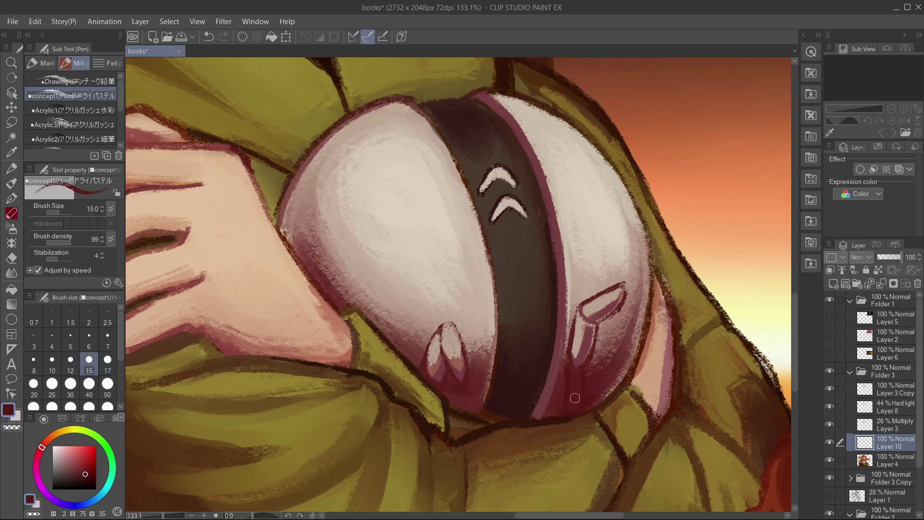
pyautogui.press('.')
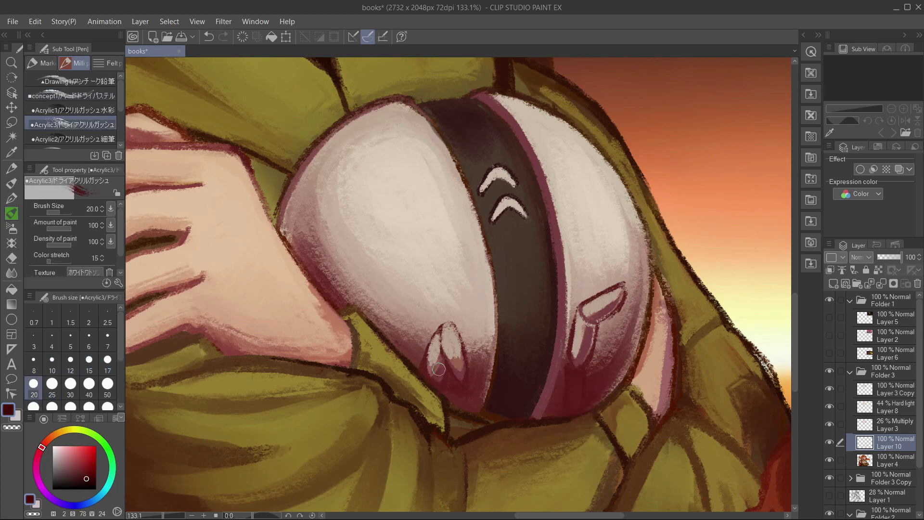
pyautogui.moveTo(439, 369); pyautogui.dragTo(452, 400)
pyautogui.moveTo(573, 379); pyautogui.dragTo(576, 388)
# Refine the left eye marking's outline with sampled mauve and dark maroon using the pastel brush at size 10
pyautogui.press('.')
pyautogui.hotkey('ctrl', '0')
pyautogui.scroll(3, 441, 378)
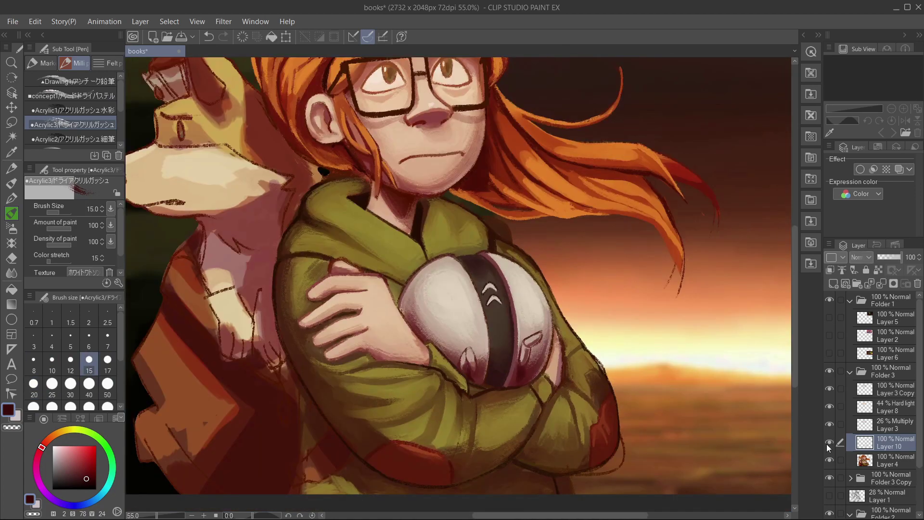
pyautogui.hotkey('ctrl', '0')
pyautogui.scroll(4, 475, 260)
pyautogui.press('[')
pyautogui.press('[')
pyautogui.press('[')
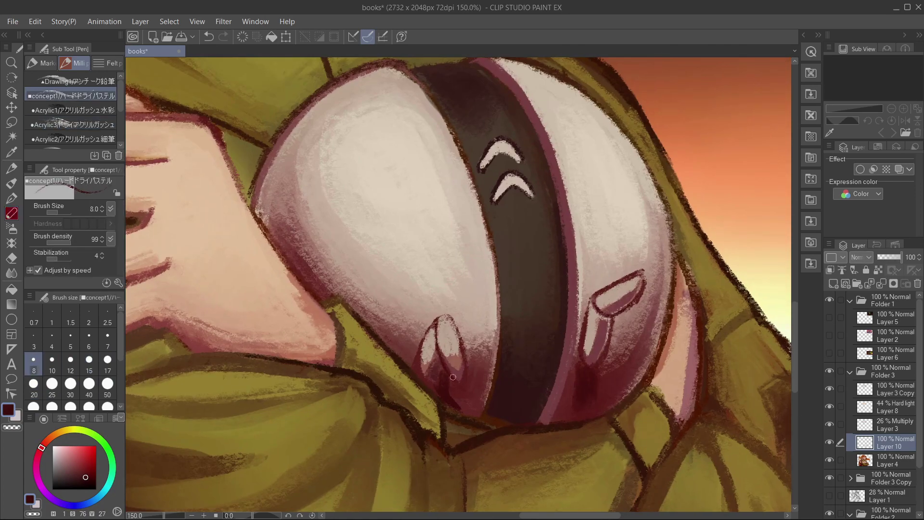
pyautogui.keyDown('alt'); pyautogui.click(443, 351); pyautogui.keyUp('alt')
pyautogui.press(']')
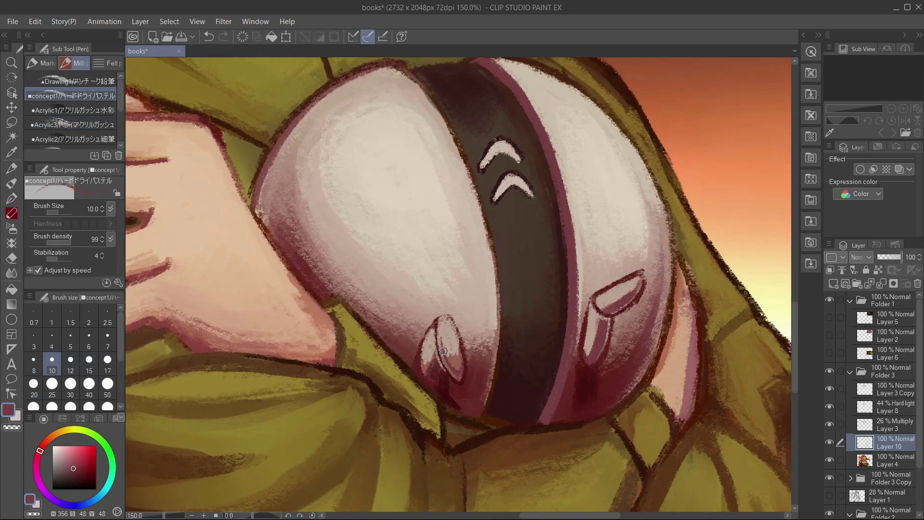
pyautogui.keyDown('alt'); pyautogui.click(437, 378); pyautogui.keyUp('alt')
pyautogui.moveTo(435, 366); pyautogui.dragTo(421, 383)
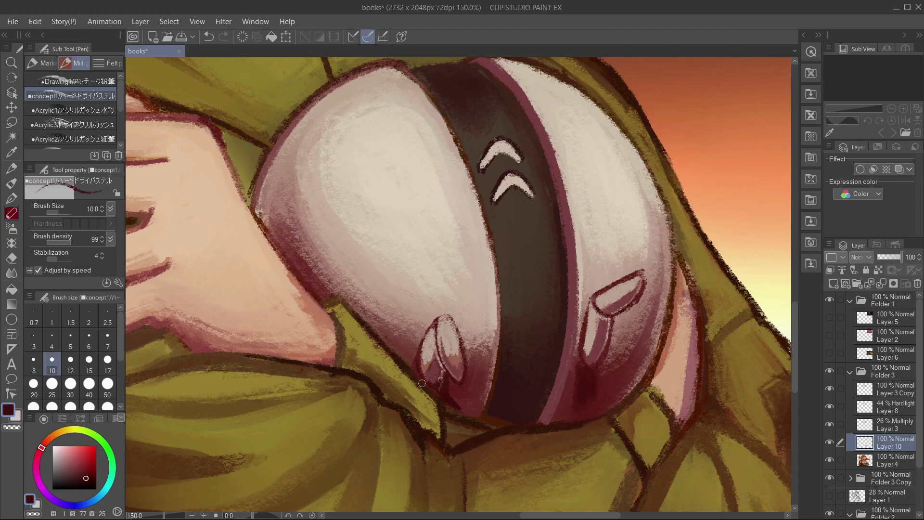
# Shade the inside of the ball's left eye marking with sampled reddish-brown tones using the pastel brush at size 12
pyautogui.scroll(-5, 421, 383)
pyautogui.scroll(5, 487, 344)
pyautogui.keyDown('alt'); pyautogui.click(487, 344); pyautogui.keyUp('alt')
pyautogui.press(']')
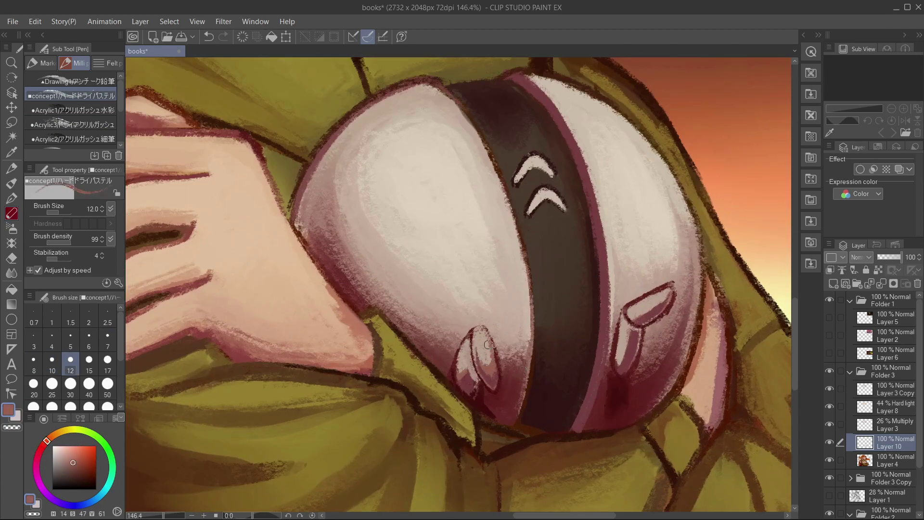
pyautogui.moveTo(486, 347)
pyautogui.mouseDown()
pyautogui.moveTo(493, 382)
pyautogui.moveTo(501, 361)
pyautogui.moveTo(479, 389)
pyautogui.mouseUp()
pyautogui.keyDown('alt'); pyautogui.click(484, 360); pyautogui.keyUp('alt')
pyautogui.scroll(1, 488, 371)
pyautogui.keyDown('alt'); pyautogui.click(491, 378); pyautogui.keyUp('alt')
pyautogui.keyDown('alt'); pyautogui.click(496, 371); pyautogui.keyUp('alt')
pyautogui.keyDown('alt'); pyautogui.click(486, 366); pyautogui.keyUp('alt')
# Soften the left eye marking's upper part with sampled brownish-red and light tan using the pastel brush at size 10
pyautogui.press('[')
pyautogui.keyDown('alt'); pyautogui.click(484, 338); pyautogui.keyUp('alt')
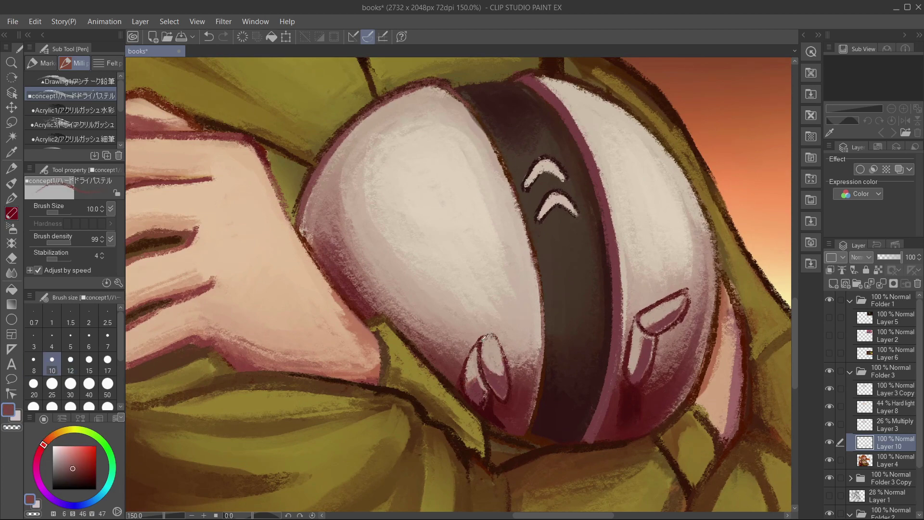
pyautogui.keyDown('alt'); pyautogui.click(484, 338); pyautogui.keyUp('alt')
pyautogui.scroll(-1, 483, 338)
pyautogui.keyDown('alt'); pyautogui.click(500, 353); pyautogui.keyUp('alt')
pyautogui.moveTo(500, 347)
pyautogui.mouseDown()
pyautogui.moveTo(481, 371)
pyautogui.moveTo(498, 373)
pyautogui.mouseUp()
pyautogui.keyDown('alt'); pyautogui.click(505, 357); pyautogui.keyUp('alt')
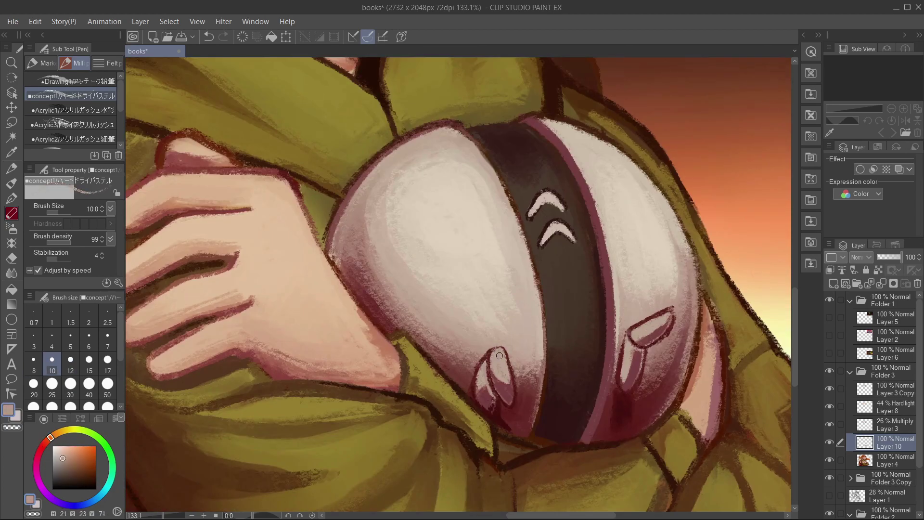
# On Layer 4, deepen the shadow between the fox's jacket and the hoodie with sampled dark brown at brush size 60, and save the file
pyautogui.scroll(-6, 691, 293)
pyautogui.scroll(3, 620, 388)
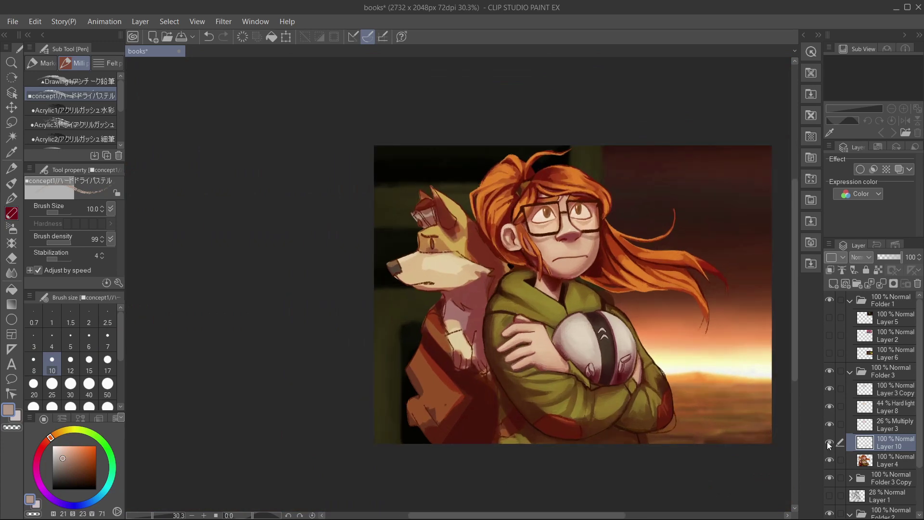
pyautogui.click(885, 460)
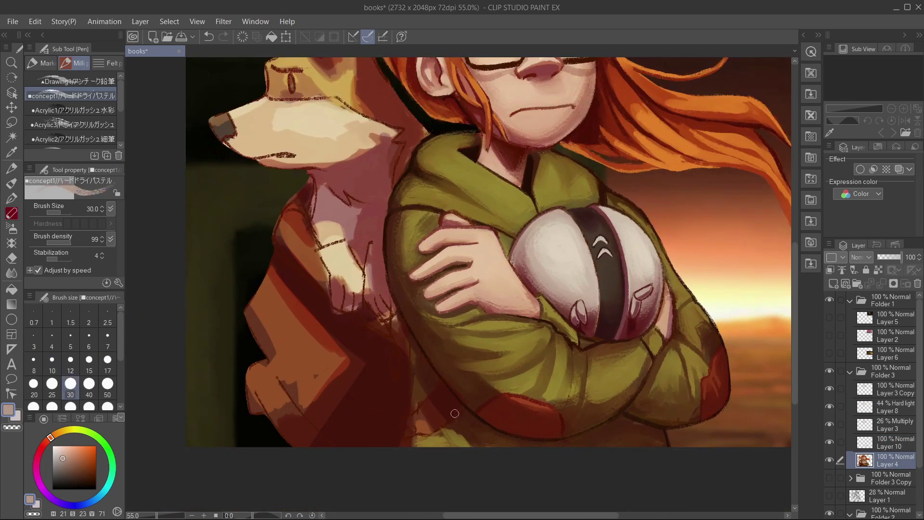
pyautogui.keyDown('alt'); pyautogui.click(385, 423); pyautogui.keyUp('alt')
pyautogui.moveTo(405, 368); pyautogui.dragTo(403, 448)
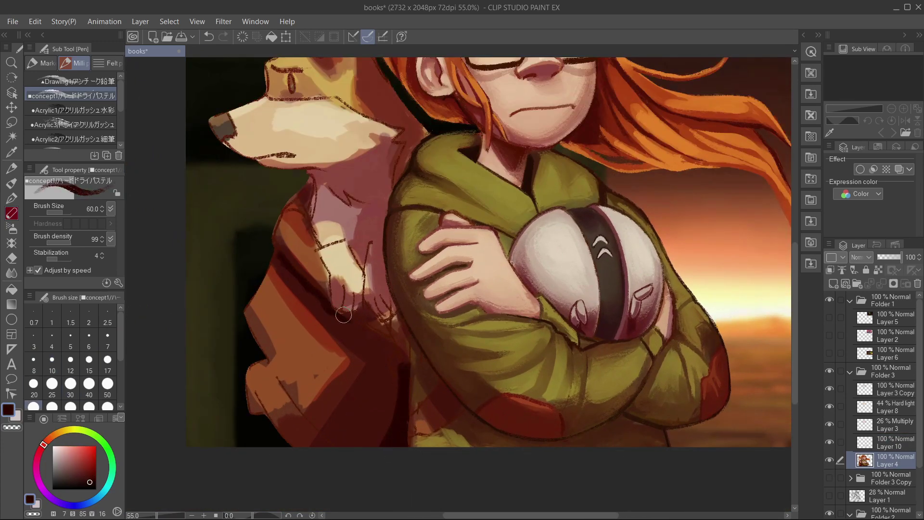
pyautogui.keyDown('alt'); pyautogui.click(365, 337); pyautogui.keyUp('alt')
pyautogui.press('[')
pyautogui.press('[')
pyautogui.press('[')
pyautogui.scroll(-4, 365, 333)
pyautogui.hotkey('ctrl', 's')
# Repaint the fox's near ear edge and far ear with sampled orange and yellow tones using the pastel brush at size 30
pyautogui.scroll(3, 391, 284)
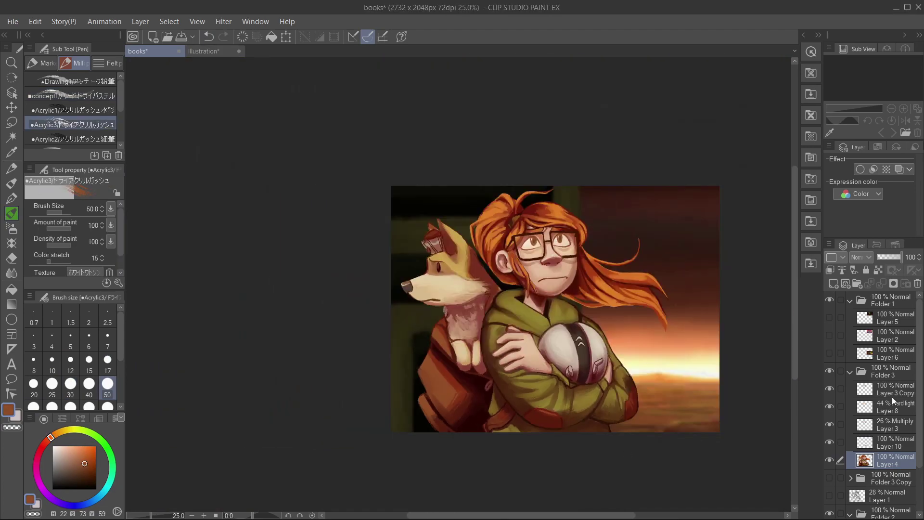
pyautogui.scroll(5, 458, 359)
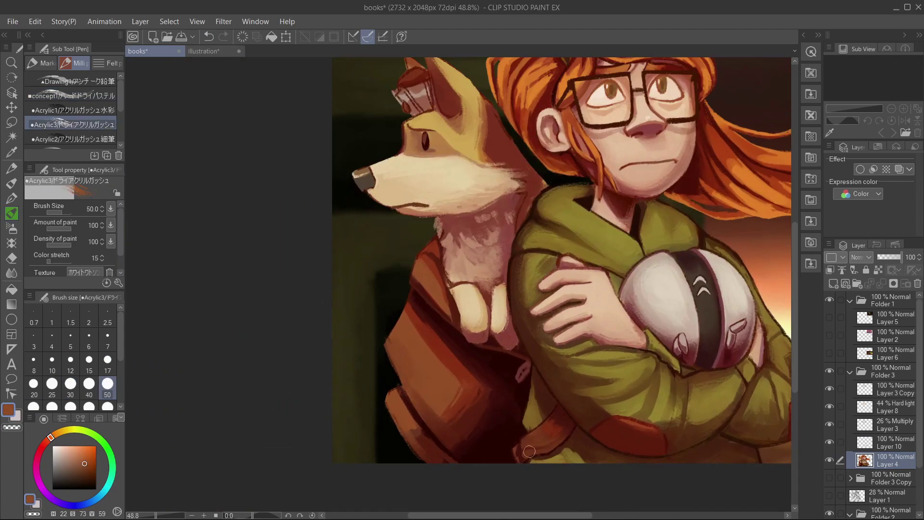
pyautogui.keyDown('alt'); pyautogui.click(442, 210); pyautogui.keyUp('alt')
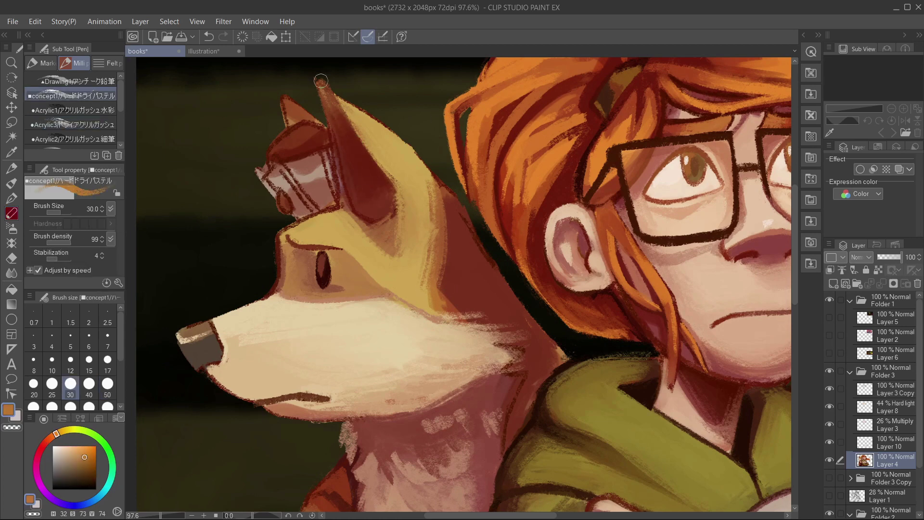
pyautogui.moveTo(321, 81); pyautogui.dragTo(366, 159)
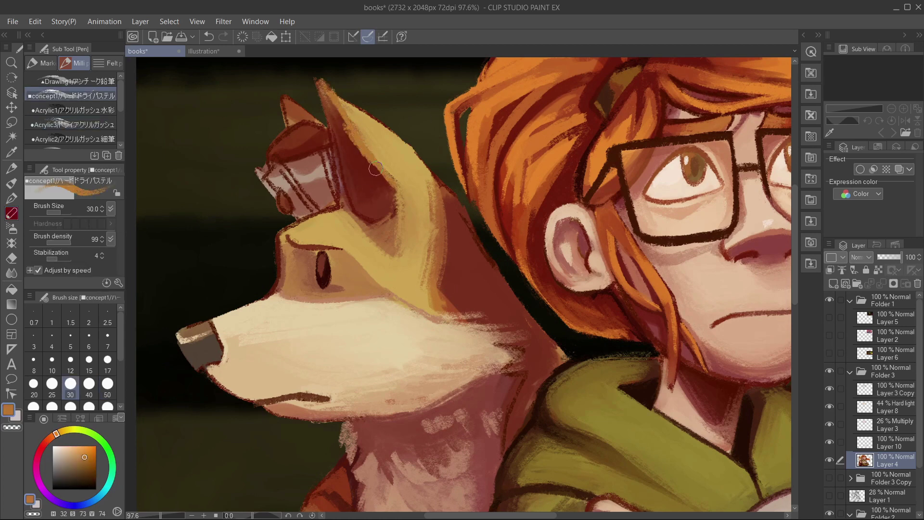
pyautogui.keyDown('alt'); pyautogui.click(337, 110); pyautogui.keyUp('alt')
pyautogui.moveTo(339, 104); pyautogui.dragTo(399, 198)
pyautogui.moveTo(303, 122); pyautogui.dragTo(289, 98)
pyautogui.keyDown('alt'); pyautogui.click(349, 135); pyautogui.keyUp('alt')
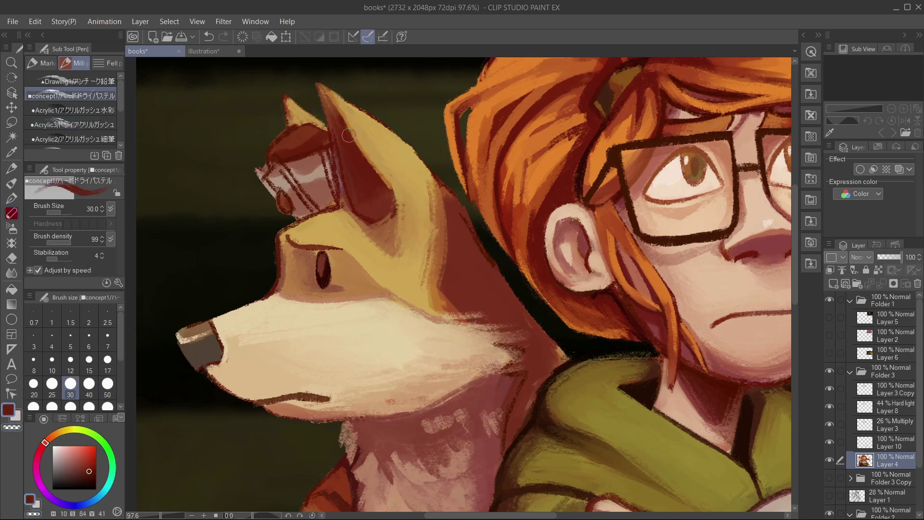
# Paint the glass section of the fox's headgear with sampled reddish-mauve tones using the pastel brush
pyautogui.keyDown('alt'); pyautogui.click(331, 162); pyautogui.keyUp('alt')
pyautogui.press('[')
pyautogui.press('[')
pyautogui.press('[')
pyautogui.press('[')
pyautogui.press('[')
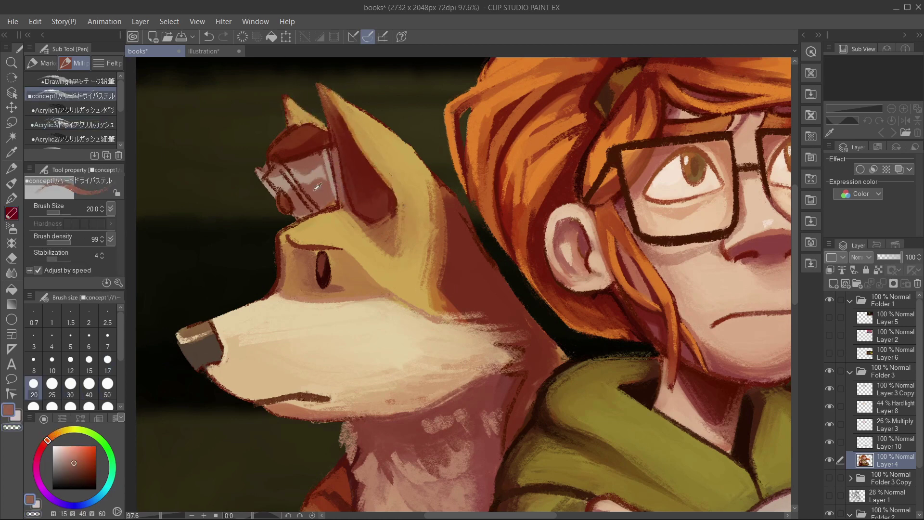
pyautogui.keyDown('alt'); pyautogui.click(331, 162); pyautogui.keyUp('alt')
pyautogui.press(']')
pyautogui.press(']')
pyautogui.press(']')
pyautogui.moveTo(313, 166)
pyautogui.mouseDown()
pyautogui.moveTo(294, 202)
pyautogui.moveTo(281, 200)
pyautogui.mouseUp()
# Clean the headgear's edge with transparent colour at size 12, dab its small round lens with sampled cream, and save the file
pyautogui.press('[')
pyautogui.press('[')
pyautogui.press('[')
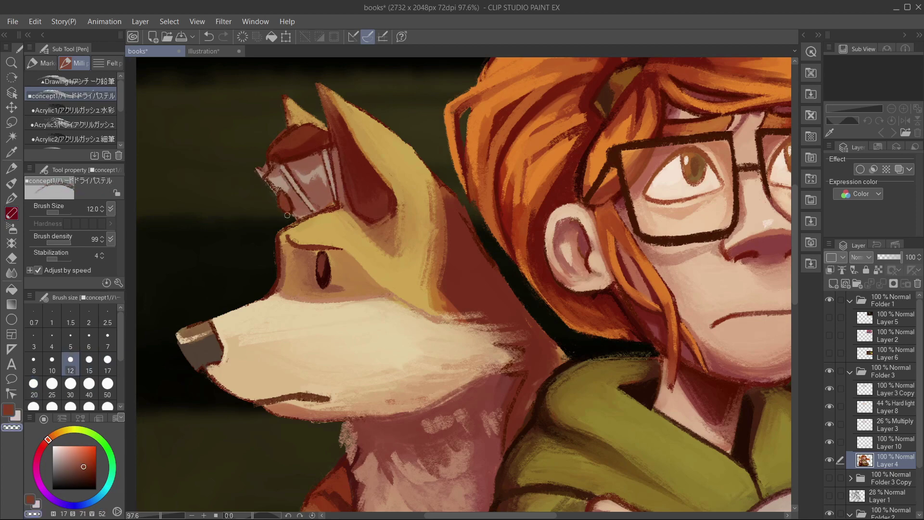
pyautogui.keyDown('alt'); pyautogui.click(332, 315); pyautogui.keyUp('alt')
pyautogui.scroll(-5, 332, 315)
pyautogui.hotkey('ctrl', 's')
# Paint the back of the fox's neck and head with sampled orange-brown using the dry acrylic gouache brush, starting at size 25
pyautogui.scroll(6, 350, 325)
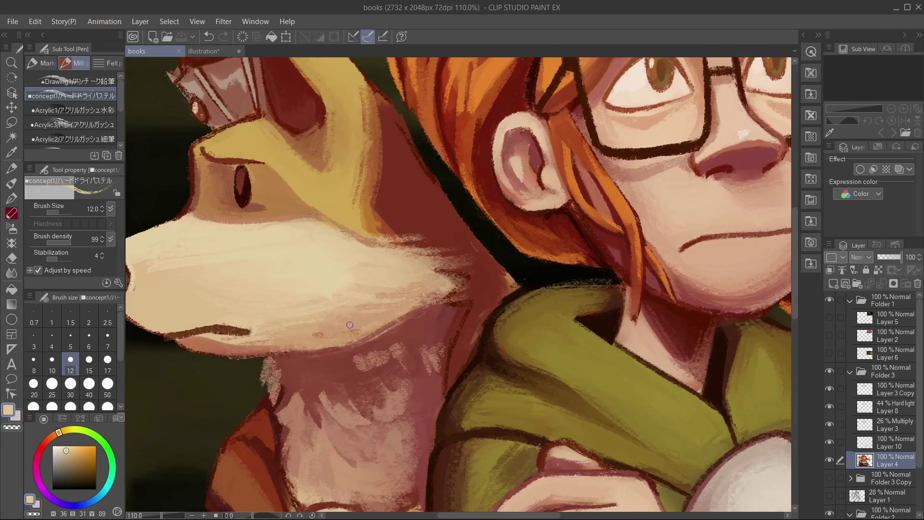
pyautogui.press('b')
pyautogui.keyDown('alt'); pyautogui.click(447, 271); pyautogui.keyUp('alt')
pyautogui.moveTo(469, 304)
pyautogui.mouseDown()
pyautogui.moveTo(452, 385)
pyautogui.moveTo(466, 322)
pyautogui.mouseUp()
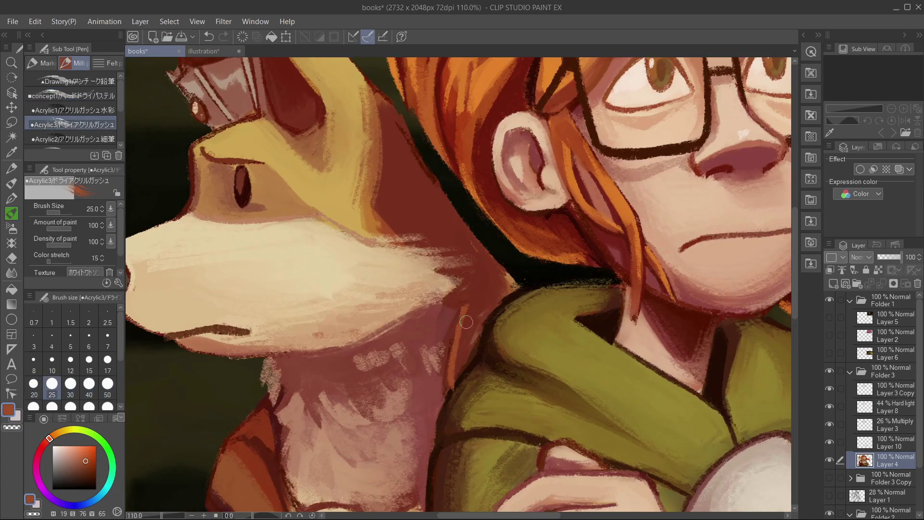
pyautogui.press(']')
pyautogui.keyDown('alt'); pyautogui.click(459, 337); pyautogui.keyUp('alt')
pyautogui.moveTo(486, 253)
pyautogui.mouseDown()
pyautogui.moveTo(413, 165)
pyautogui.moveTo(505, 283)
pyautogui.moveTo(378, 99)
pyautogui.mouseUp()
# Blend the fur behind the fox's ear with sampled warm brown using the dry acrylic gouache brush at size 50
pyautogui.keyDown('alt'); pyautogui.click(414, 165); pyautogui.keyUp('alt')
pyautogui.keyDown('alt'); pyautogui.click(457, 299); pyautogui.keyUp('alt')
pyautogui.press(']')
pyautogui.press(']')
pyautogui.moveTo(356, 178); pyautogui.dragTo(354, 139)
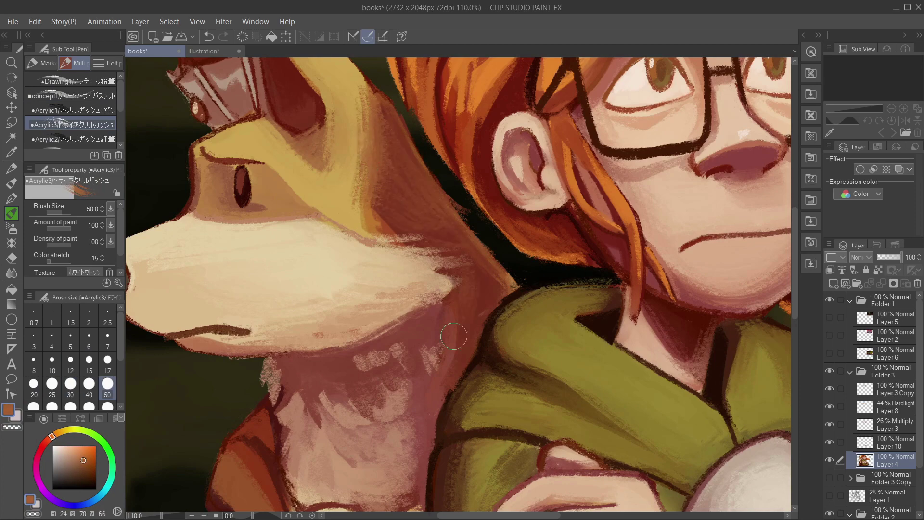
# Tidy the back edge of the fox's neck with transparent colour and sampled reddish-brown using the pastel brush at size 30
pyautogui.press('[')
pyautogui.press('[')
pyautogui.hotkey('ctrl', '0')
pyautogui.scroll(3, 421, 257)
pyautogui.press('p')
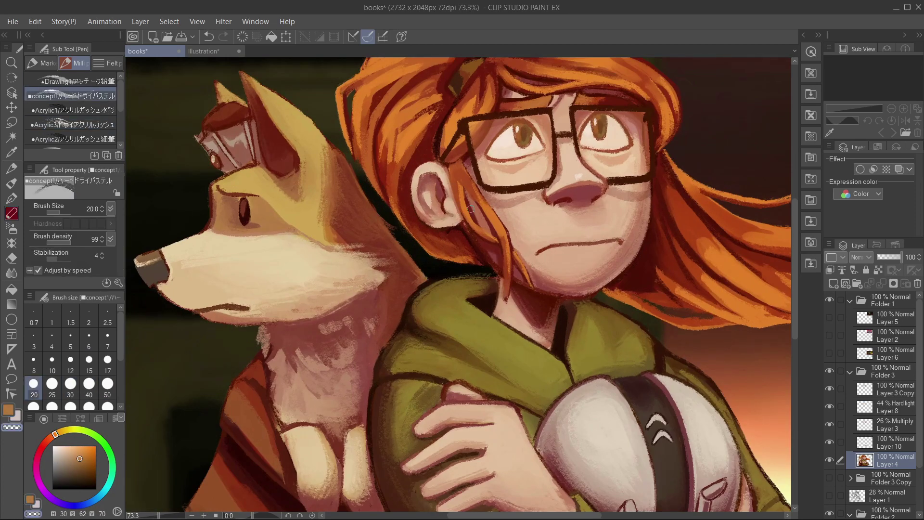
pyautogui.press(']')
pyautogui.moveTo(366, 197); pyautogui.dragTo(392, 242)
pyautogui.keyDown('alt'); pyautogui.click(392, 242); pyautogui.keyUp('alt')
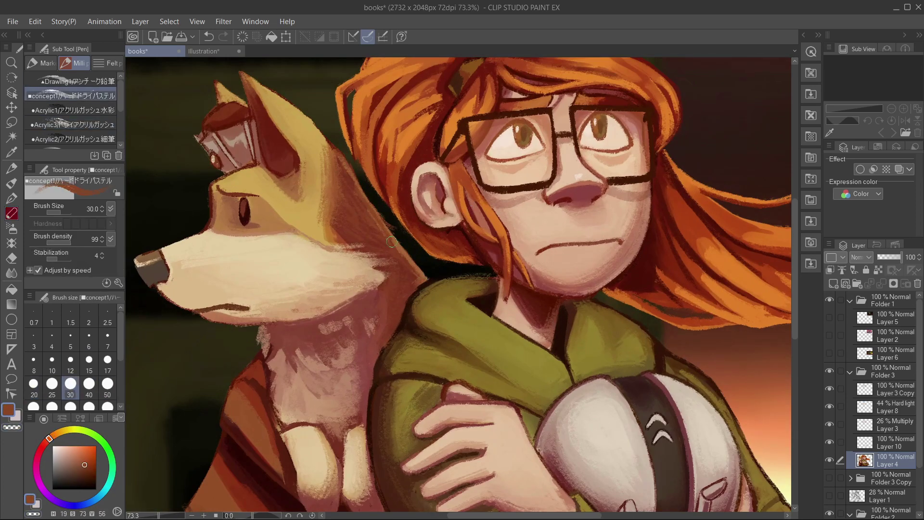
# Paint the headgear's small round lens with sampled cream and orange, and edge it with dark red using the pastel brush at size 10
pyautogui.hotkey('ctrl', '0')
pyautogui.scroll(4, 312, 236)
pyautogui.press('[')
pyautogui.press('[')
pyautogui.keyDown('alt'); pyautogui.click(313, 235); pyautogui.keyUp('alt')
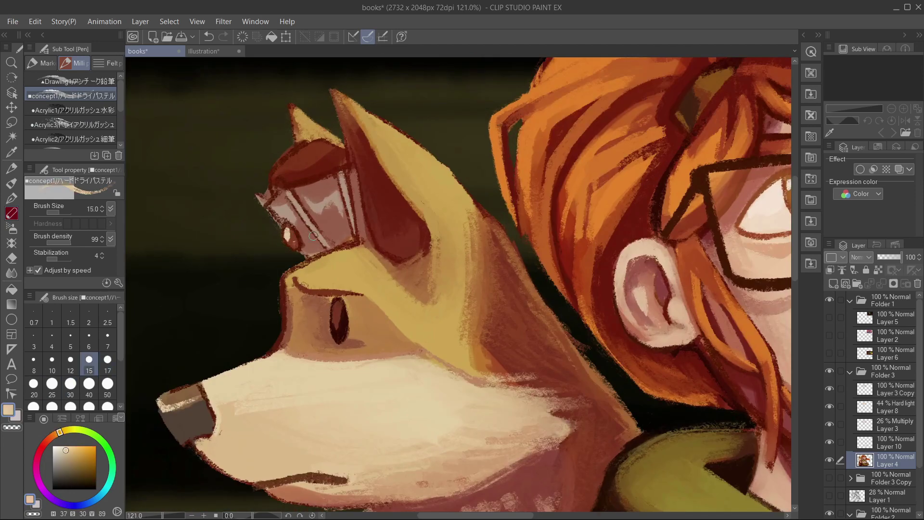
pyautogui.keyDown('alt'); pyautogui.click(289, 236); pyautogui.keyUp('alt')
pyautogui.moveTo(286, 230); pyautogui.dragTo(292, 241)
pyautogui.press('[')
pyautogui.press('[')
pyautogui.keyDown('alt'); pyautogui.click(281, 233); pyautogui.keyUp('alt')
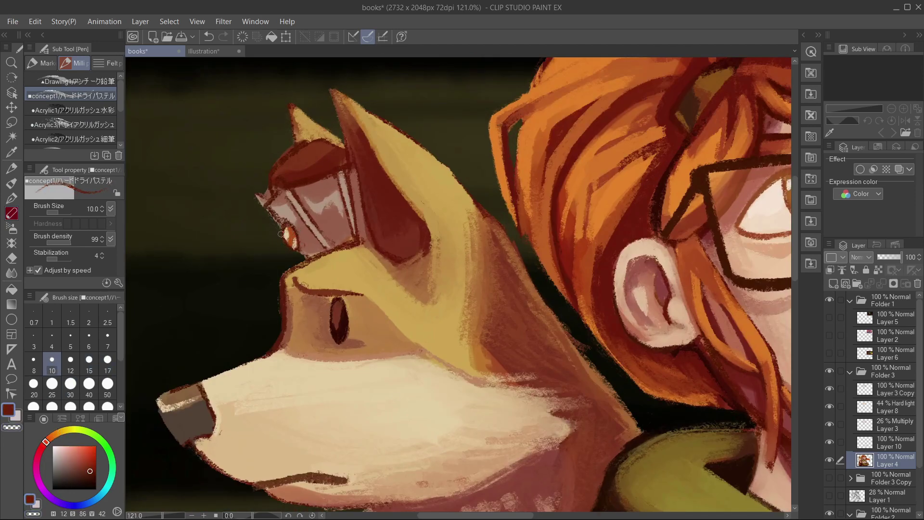
# Trim the headgear's pointed front tip with transparent colour at size 15, and highlight its straps with sampled cream at size 10
pyautogui.keyDown('alt'); pyautogui.click(284, 230); pyautogui.keyUp('alt')
pyautogui.press(']')
pyautogui.press(']')
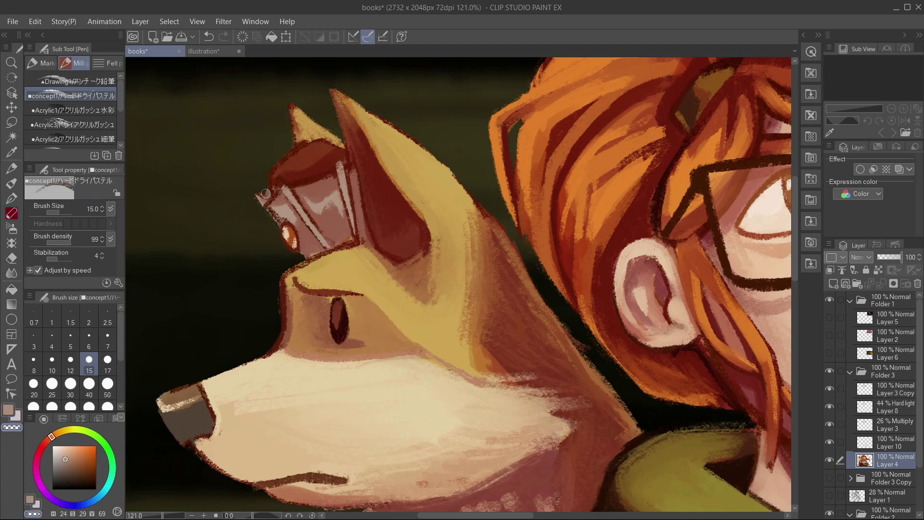
pyautogui.keyDown('alt'); pyautogui.click(286, 187); pyautogui.keyUp('alt')
pyautogui.press('[')
pyautogui.press('[')
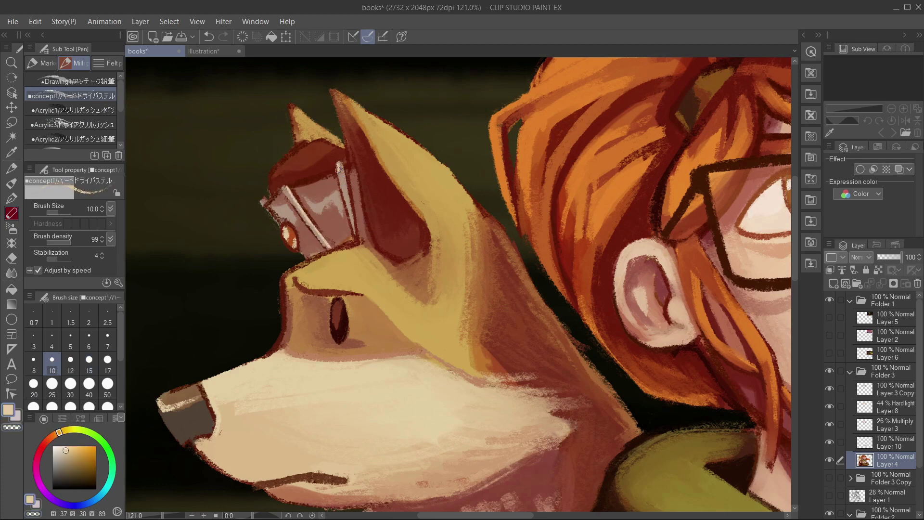
# Add a highlight to the top of the fox's headgear with sampled orange using the pastel brush at size 30
pyautogui.press(']')
pyautogui.press(']')
pyautogui.press(']')
pyautogui.press(']')
pyautogui.press(']')
pyautogui.press(']')
pyautogui.keyDown('alt'); pyautogui.click(479, 366); pyautogui.keyUp('alt')
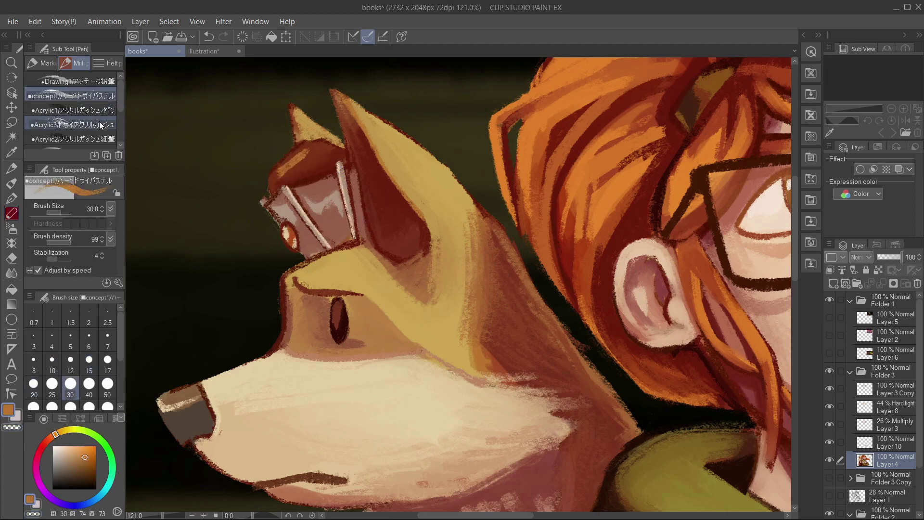
pyautogui.moveTo(272, 190)
pyautogui.mouseDown()
pyautogui.moveTo(311, 168)
pyautogui.moveTo(406, 205)
pyautogui.moveTo(291, 231)
pyautogui.moveTo(339, 203)
pyautogui.moveTo(274, 216)
pyautogui.mouseUp()
# Redraw the outline of the fox's headgear with sampled dark red using the pastel brush at size 10
pyautogui.keyDown('alt'); pyautogui.click(262, 212); pyautogui.keyUp('alt')
pyautogui.press('[')
pyautogui.press('[')
pyautogui.press('[')
pyautogui.press('[')
pyautogui.keyDown('alt'); pyautogui.click(261, 211); pyautogui.keyUp('alt')
pyautogui.press('[')
pyautogui.press('[')
pyautogui.moveTo(271, 159); pyautogui.dragTo(286, 171)
pyautogui.hotkey('ctrl', '-')
pyautogui.hotkey('ctrl', '-')
pyautogui.hotkey('ctrl', '-')
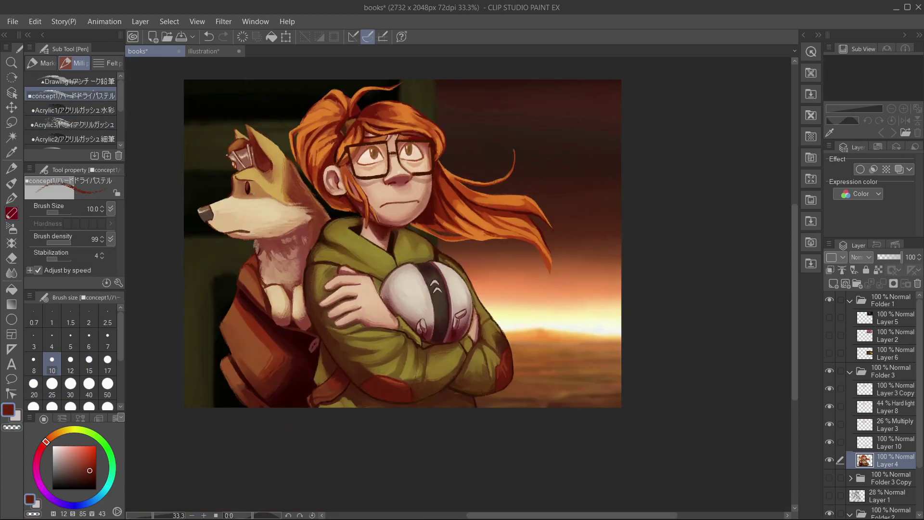
# Deepen the shadow in the hair strands beside the ear with sampled dark red using the dry acrylic gouache brush at size 20
pyautogui.hotkey('ctrl', '+')
pyautogui.hotkey('ctrl', '+')
pyautogui.hotkey('ctrl', '+')
pyautogui.keyDown('alt'); pyautogui.click(369, 230); pyautogui.keyUp('alt')
pyautogui.press('b')
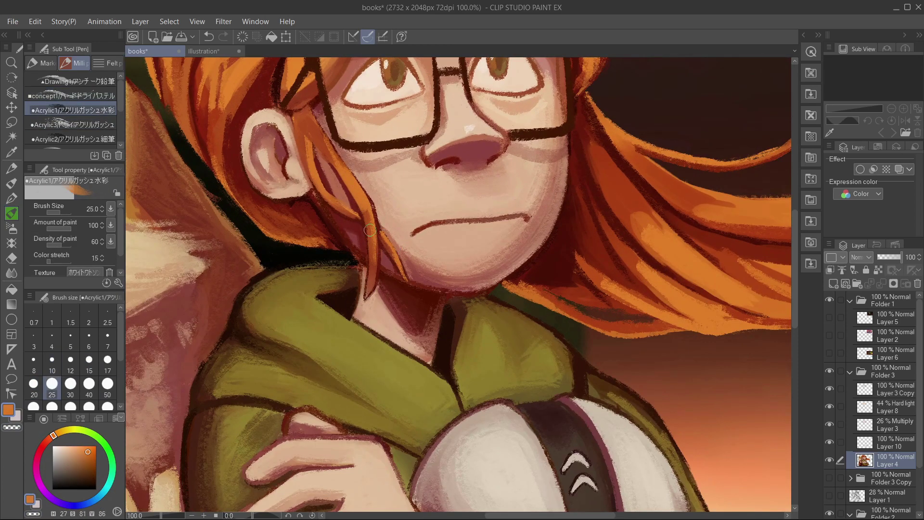
pyautogui.keyDown('alt'); pyautogui.click(374, 260); pyautogui.keyUp('alt')
pyautogui.press('.')
pyautogui.moveTo(327, 133); pyautogui.dragTo(304, 161)
pyautogui.moveTo(336, 115)
pyautogui.mouseDown()
pyautogui.moveTo(296, 176)
pyautogui.moveTo(303, 178)
pyautogui.mouseUp()
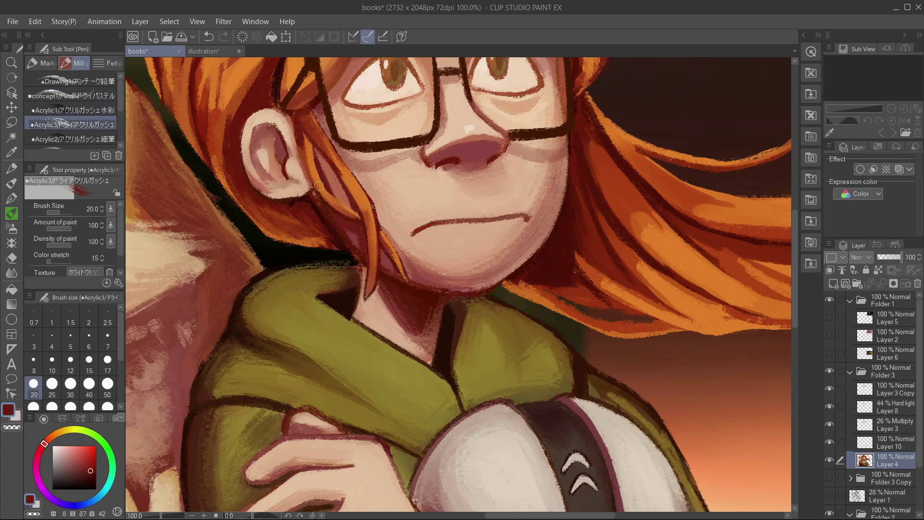
# Touch up the edges of the hair strands beside the ear with sampled dark red using the pastel brush at size 12
pyautogui.press(',')
pyautogui.press(',')
pyautogui.keyDown('alt'); pyautogui.click(328, 152); pyautogui.keyUp('alt')
pyautogui.hotkey('ctrl', '0')
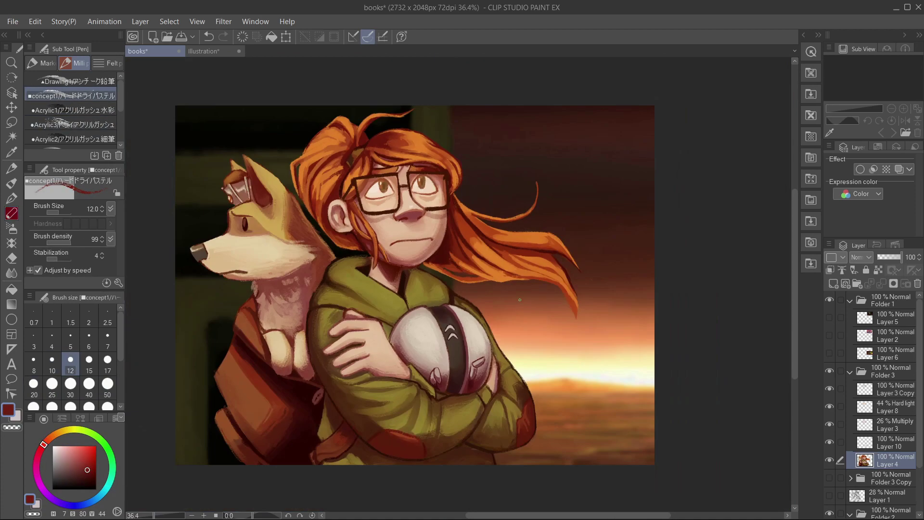
# Shade the lower ends of the fox's front paws with sampled reddish brown using the pastel brush at size 20
pyautogui.scroll(5, 474, 385)
pyautogui.press(']')
pyautogui.press(']')
pyautogui.press(']')
pyautogui.keyDown('alt'); pyautogui.click(356, 305); pyautogui.keyUp('alt')
pyautogui.keyDown('alt'); pyautogui.click(340, 302); pyautogui.keyUp('alt')
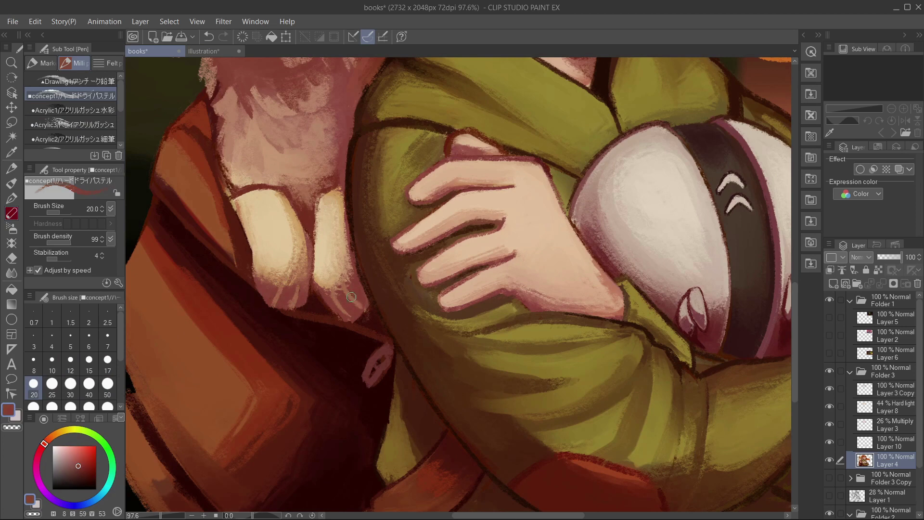
# Blend the shadows on the fox's toes with sampled reddish browns using the acrylic gouache watercolour brush at sizes 17 and 30
pyautogui.press('.')
pyautogui.press('[')
pyautogui.press('[')
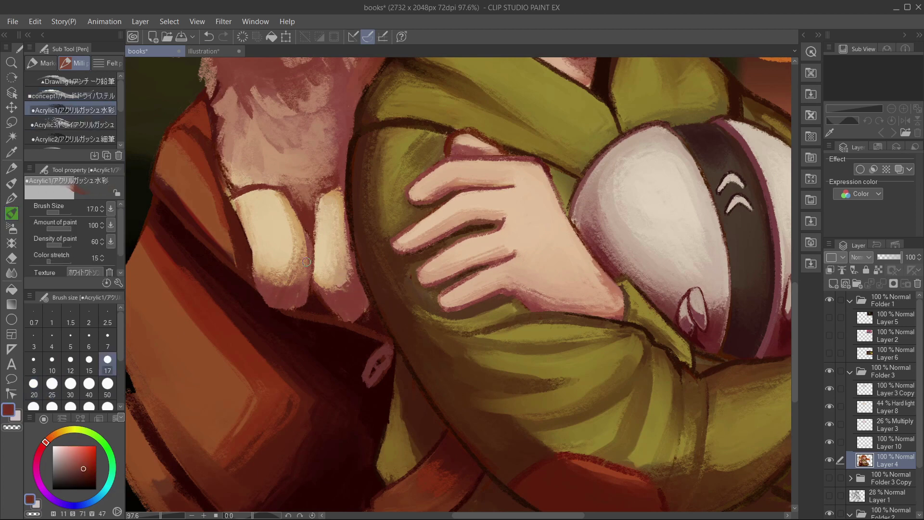
pyautogui.keyDown('alt'); pyautogui.click(292, 301); pyautogui.keyUp('alt')
pyautogui.press(']')
pyautogui.press(']')
pyautogui.press(']')
pyautogui.keyDown('alt'); pyautogui.click(296, 287); pyautogui.keyUp('alt')
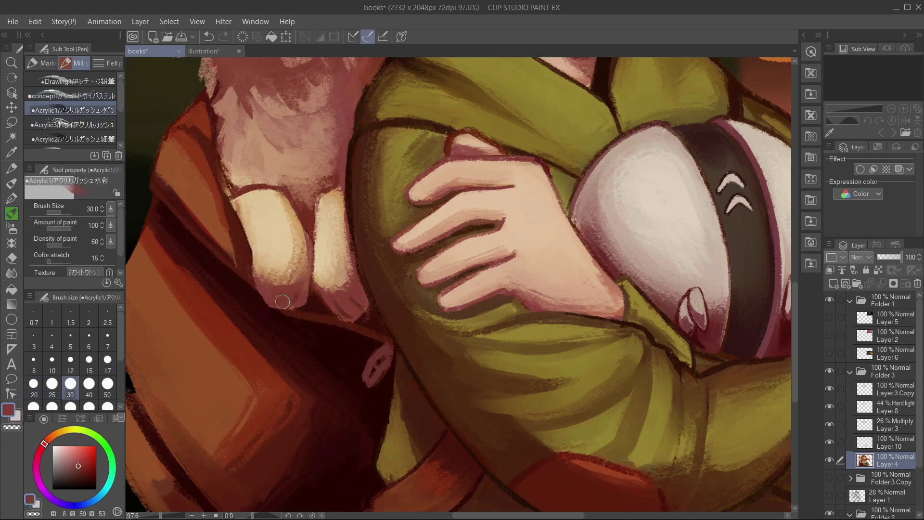